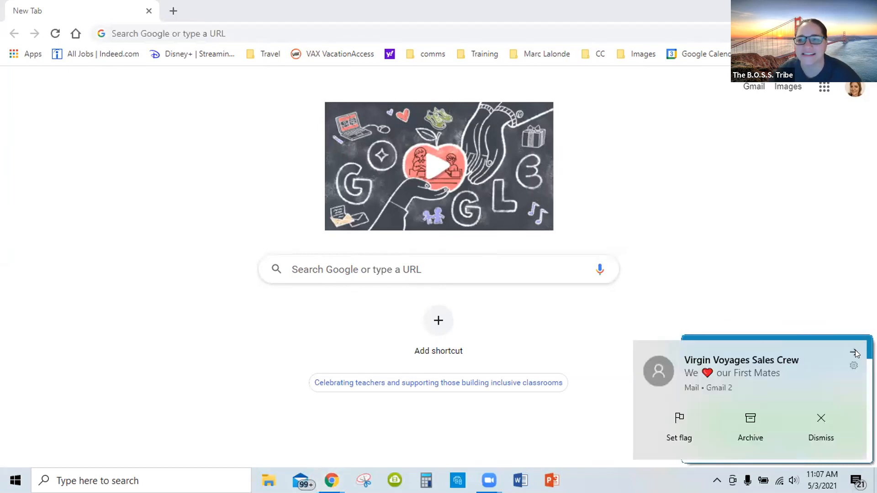
Dismiss the incoming mail notifications covering the browser window
{"action": "left_click", "coordinate": [856, 354]}
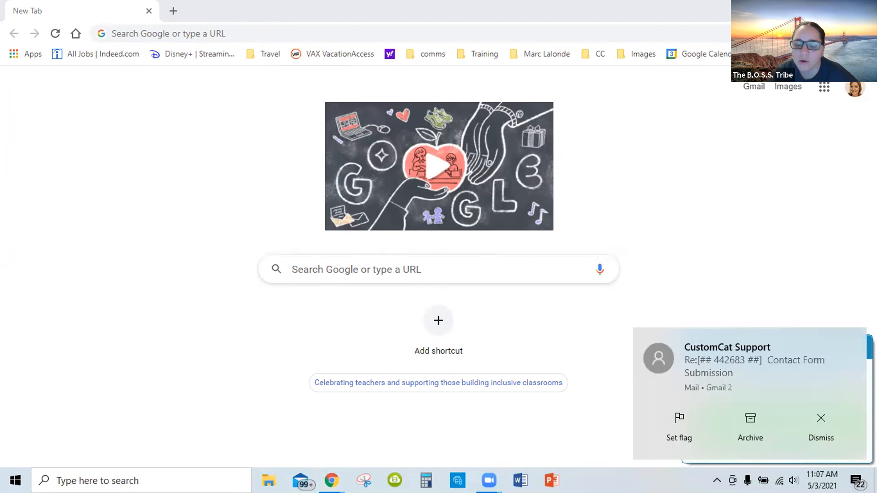
{"action": "left_click", "coordinate": [821, 419]}
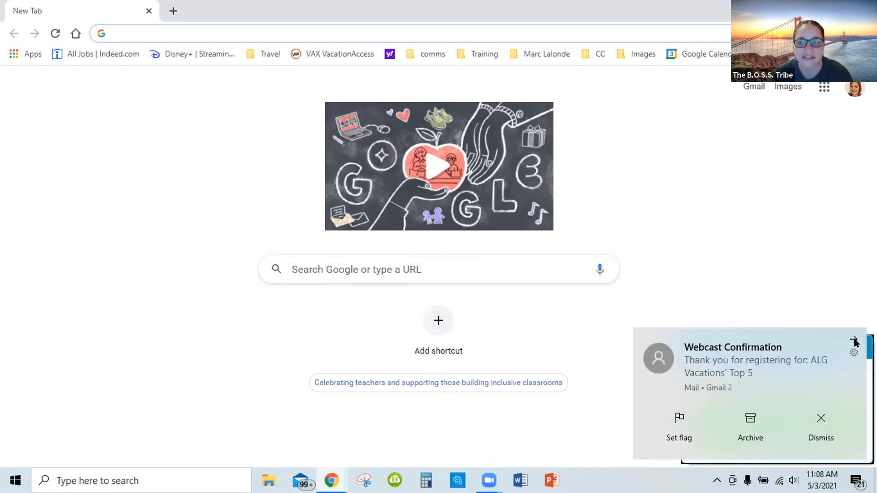
{"action": "left_click", "coordinate": [854, 339]}
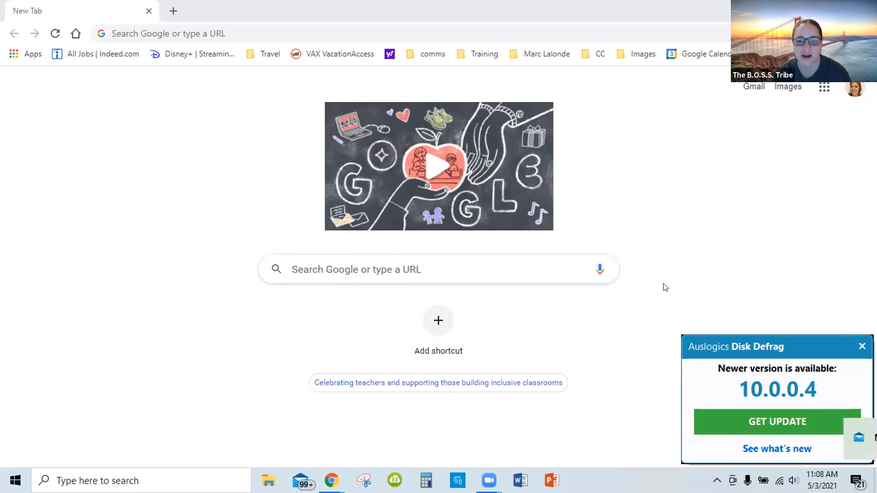
{"action": "key", "text": "ctrl+l"}
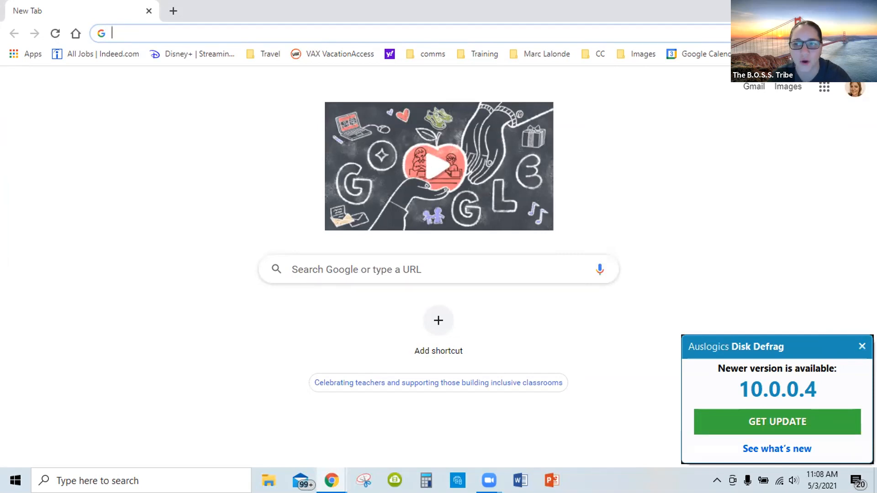
Close the Auslogics Disk Defrag update notice and end the unresponsive program
{"action": "left_click", "coordinate": [863, 347]}
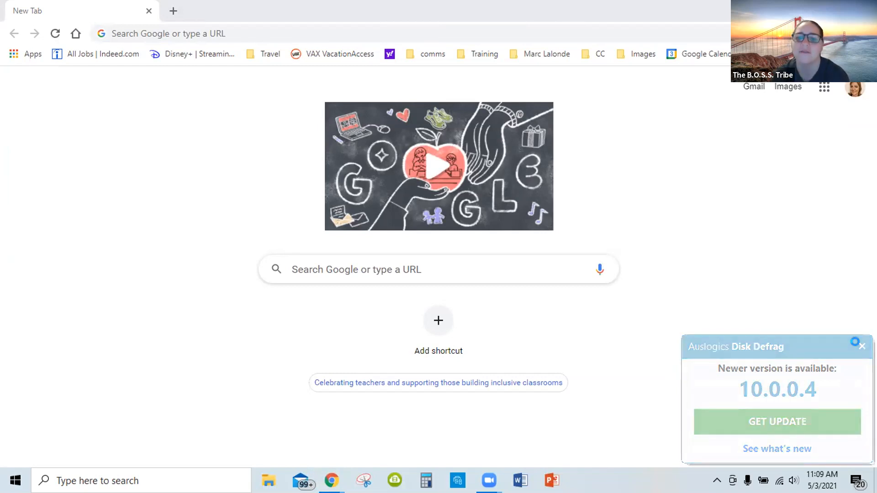
{"action": "left_click", "coordinate": [861, 346]}
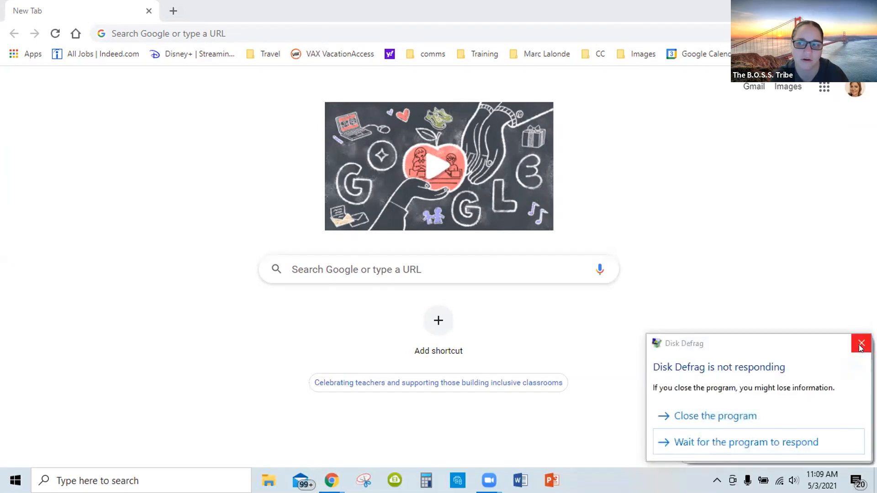
{"action": "left_click", "coordinate": [704, 418]}
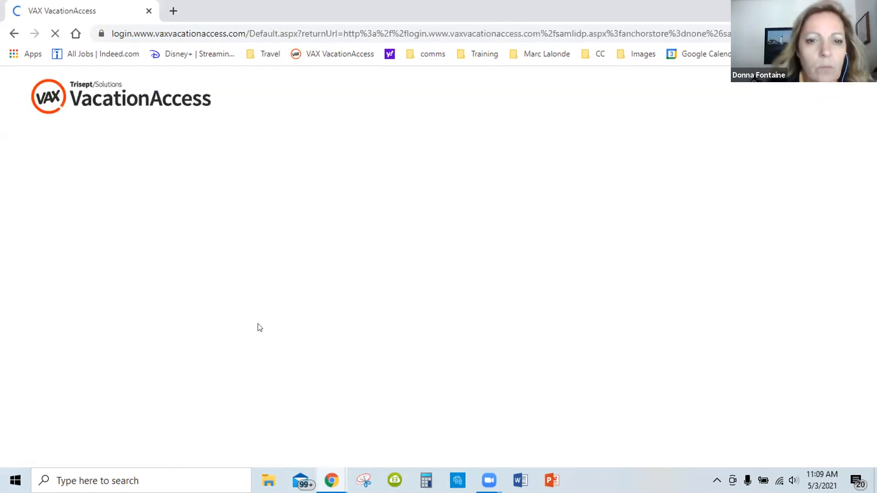
Fill in the agency number and the user name in the VAX VacationAccess Travel Agent Login form
{"action": "left_click", "coordinate": [179, 221]}
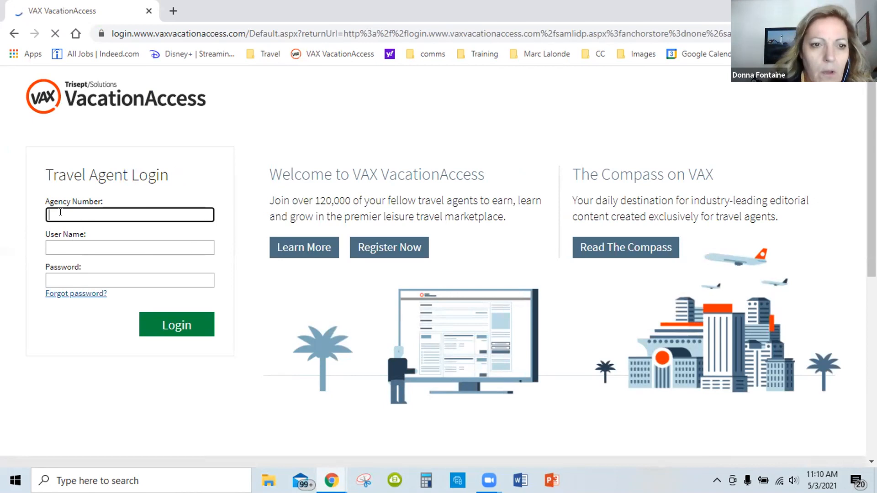
{"action": "type", "text": "058"}
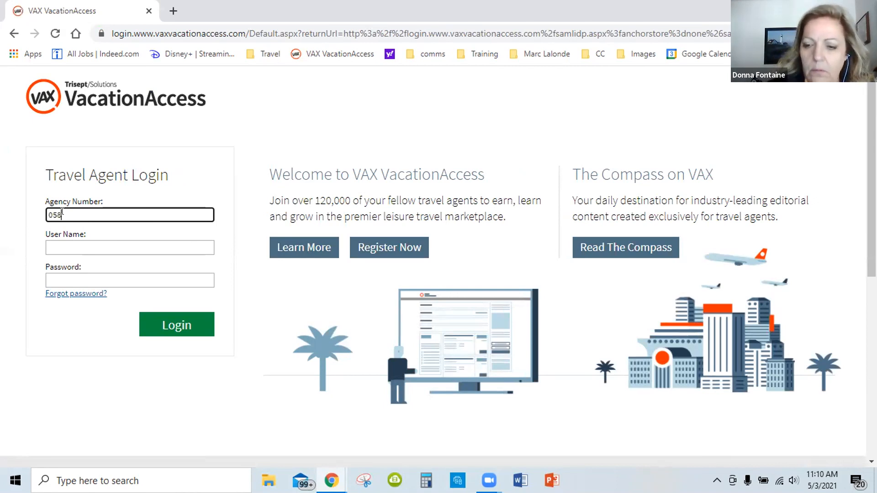
{"action": "type", "text": "24840"}
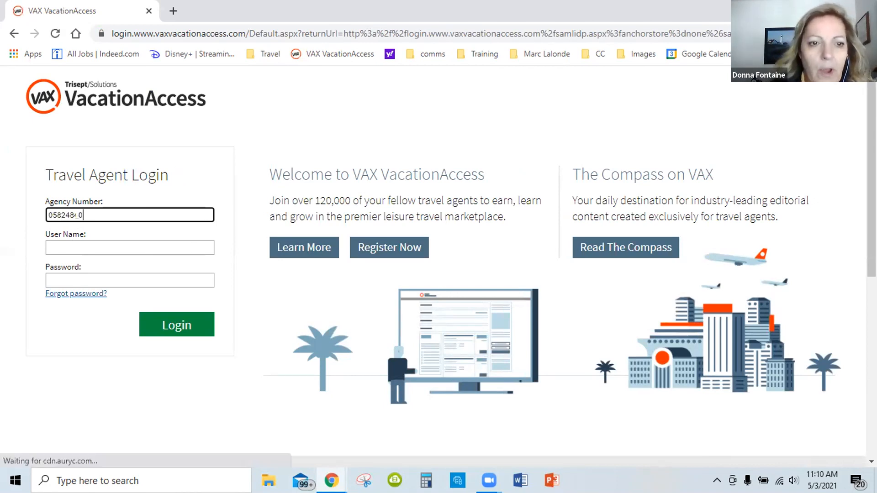
{"action": "left_click", "coordinate": [67, 242]}
{"action": "type", "text": "53401"}
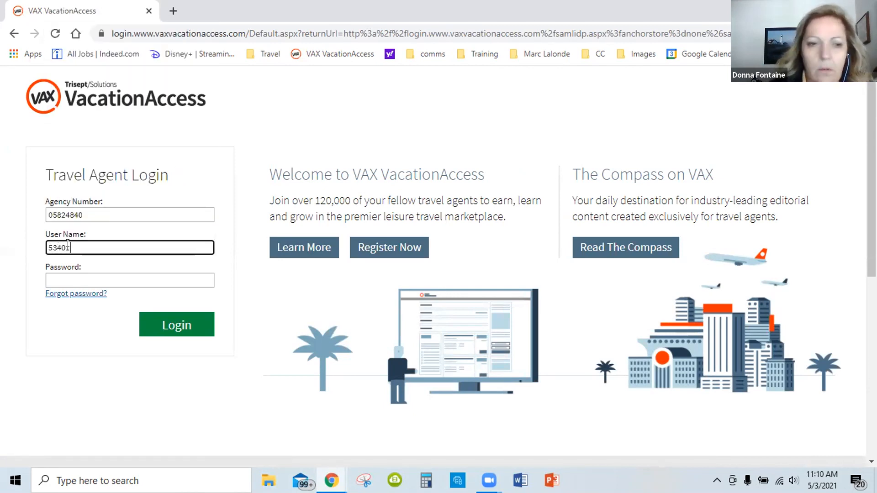
Enter the account password and log in to VAX VacationAccess
{"action": "left_click", "coordinate": [66, 276]}
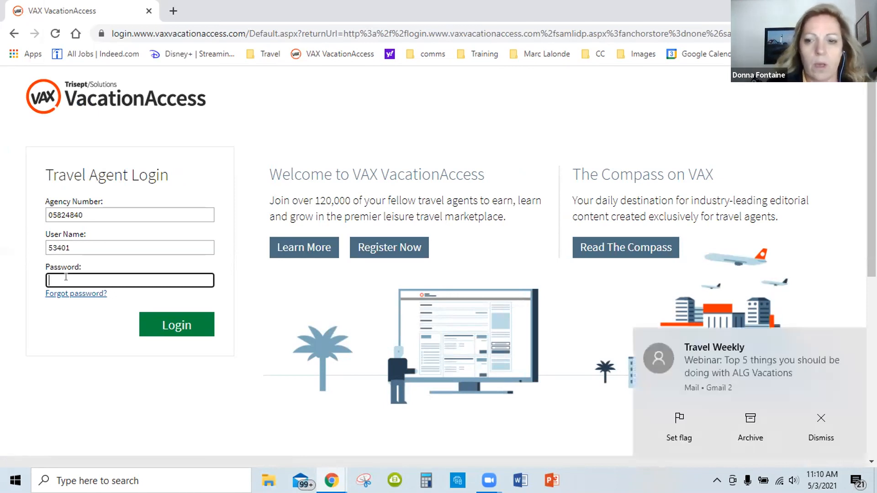
{"action": "type", "text": "•••••"}
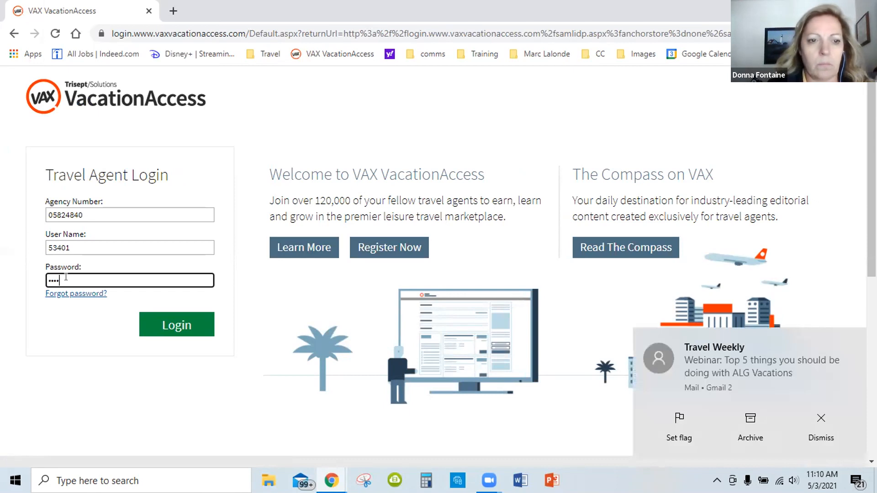
{"action": "type", "text": "•••"}
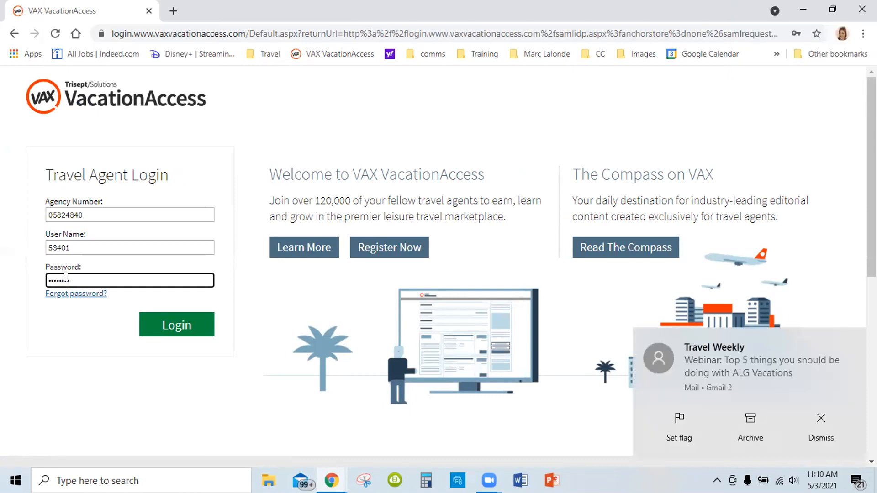
{"action": "key", "text": "BackSpace"}
{"action": "key", "text": "BackSpace"}
{"action": "key", "text": "BackSpace"}
{"action": "key", "text": "BackSpace"}
{"action": "key", "text": "BackSpace"}
{"action": "key", "text": "BackSpace"}
{"action": "key", "text": "BackSpace"}
{"action": "key", "text": "BackSpace"}
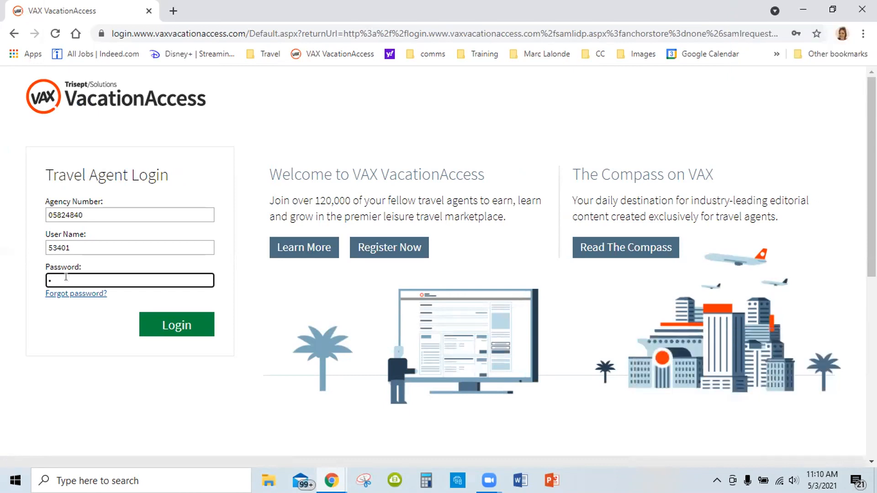
{"action": "type", "text": "••••••••"}
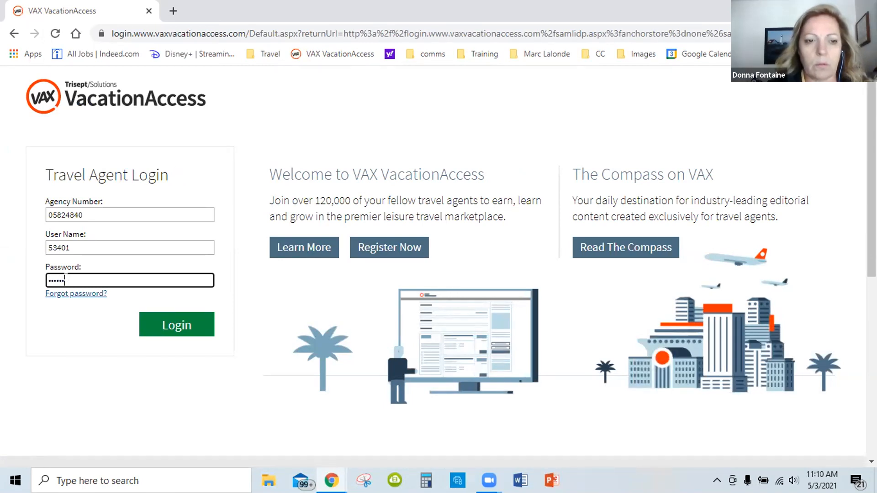
{"action": "type", "text": "•"}
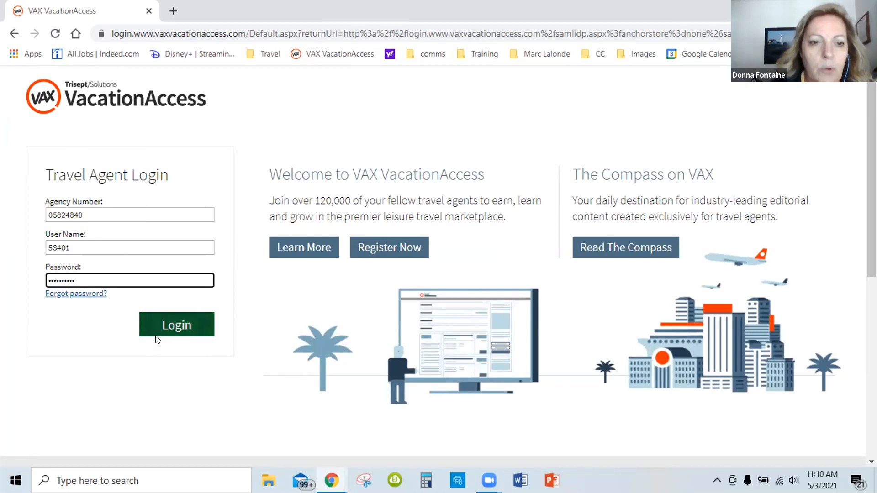
{"action": "left_click", "coordinate": [164, 326]}
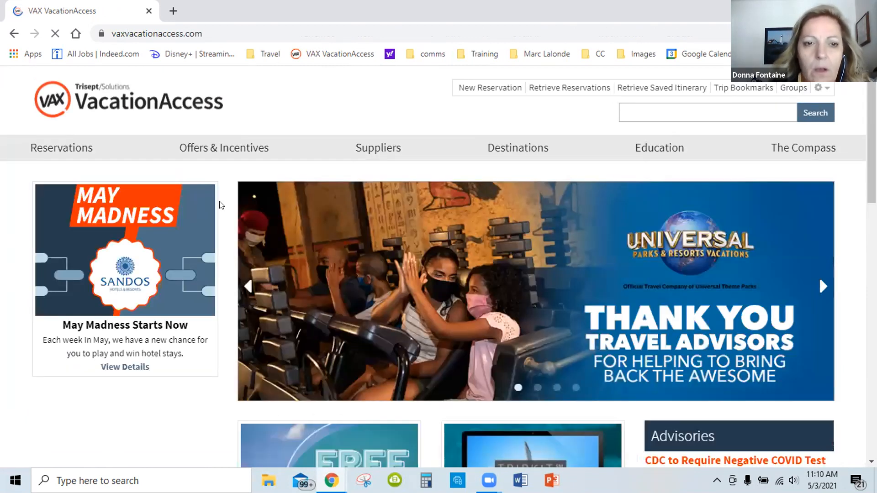
Look through the VAX VacationAccess home page, including the rotating banners, vacation package search, This Week's Best Offers and agent announcements
{"action": "scroll", "coordinate": [219, 205], "scroll_direction": "down", "scroll_amount": 3}
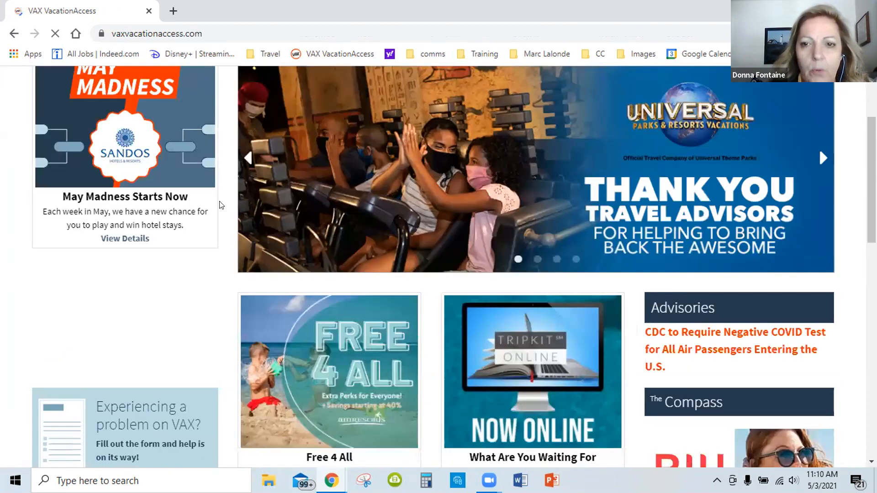
{"action": "scroll", "coordinate": [231, 257], "scroll_direction": "up", "scroll_amount": 1}
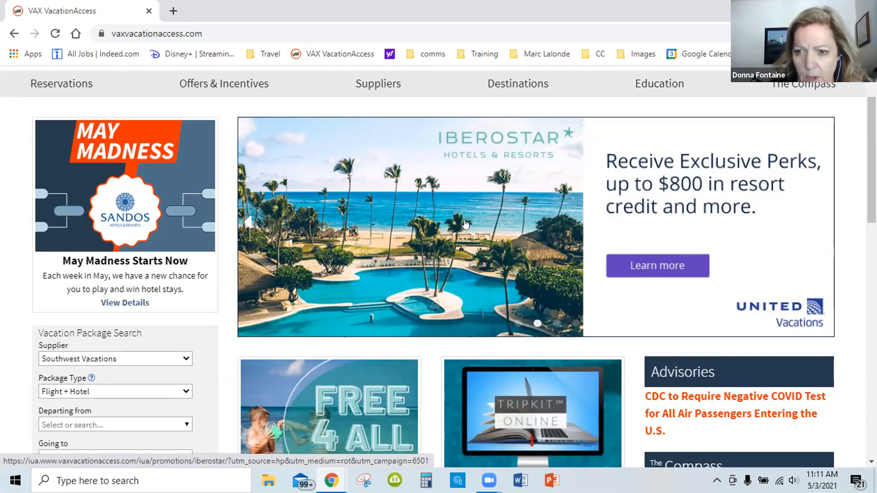
{"action": "left_click", "coordinate": [248, 222]}
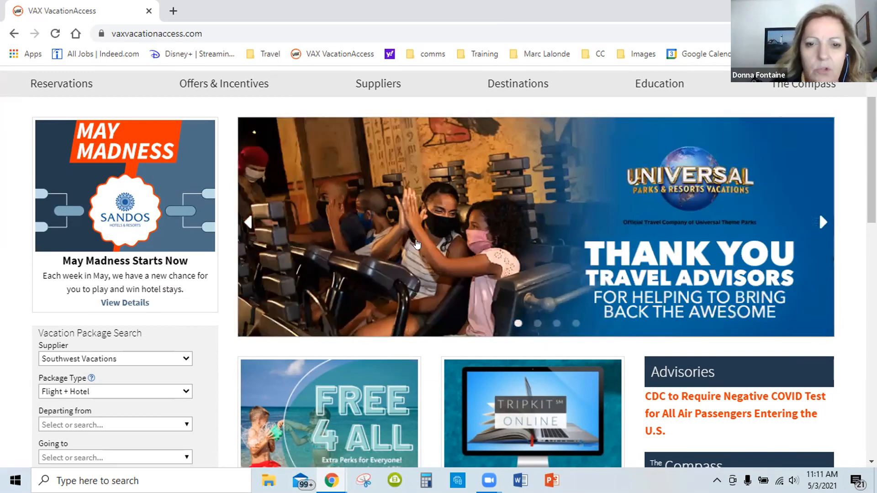
{"action": "scroll", "coordinate": [423, 252], "scroll_direction": "down", "scroll_amount": 10}
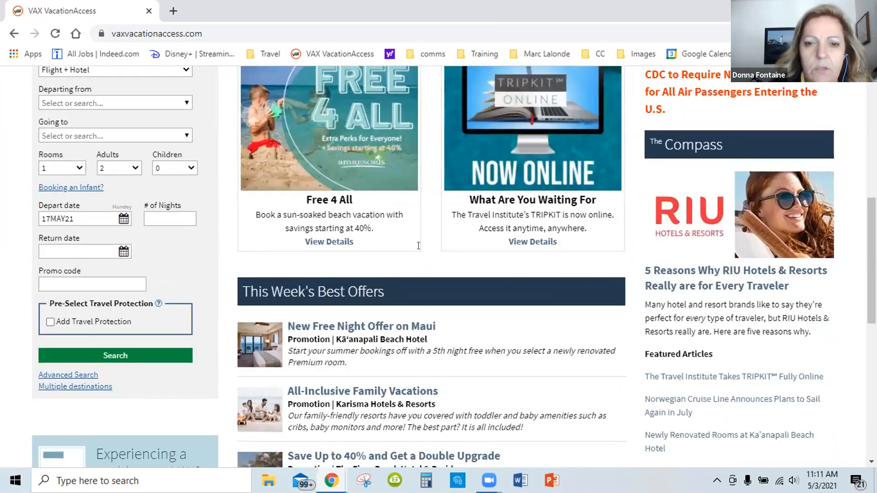
{"action": "scroll", "coordinate": [442, 265], "scroll_direction": "down", "scroll_amount": 3}
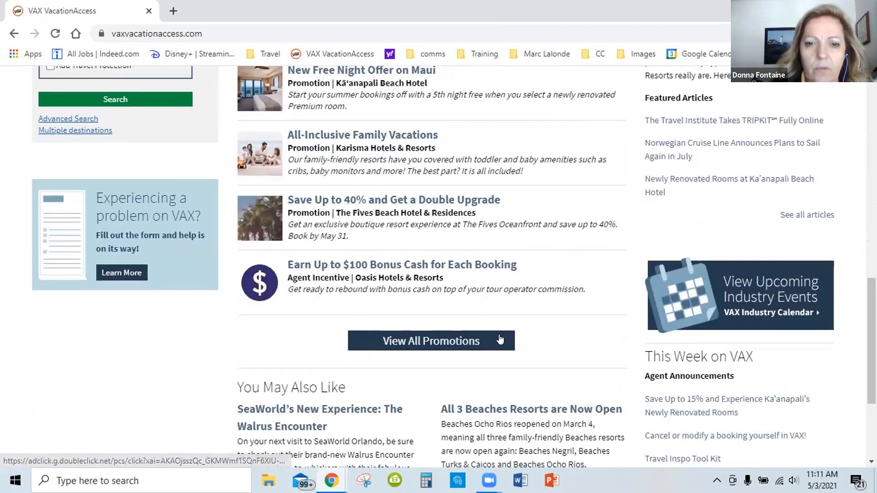
{"action": "scroll", "coordinate": [544, 306], "scroll_direction": "down", "scroll_amount": 3}
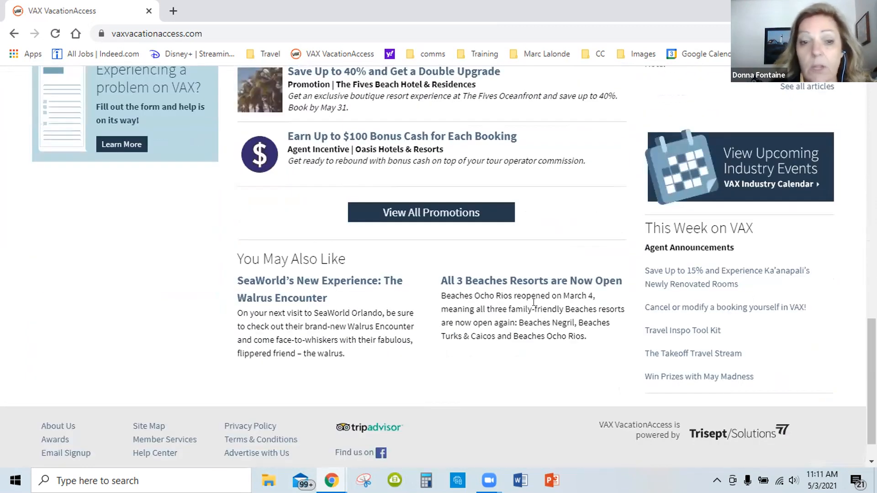
{"action": "scroll", "coordinate": [473, 318], "scroll_direction": "up", "scroll_amount": 8}
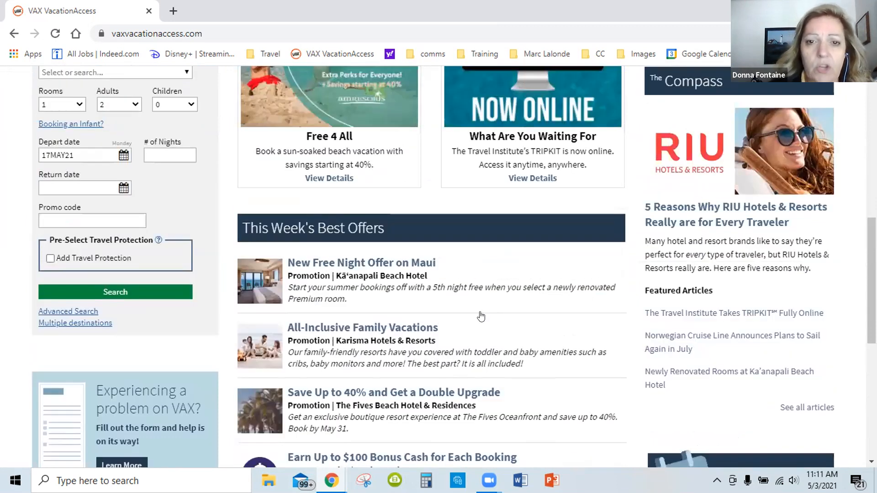
{"action": "scroll", "coordinate": [487, 315], "scroll_direction": "up", "scroll_amount": 6}
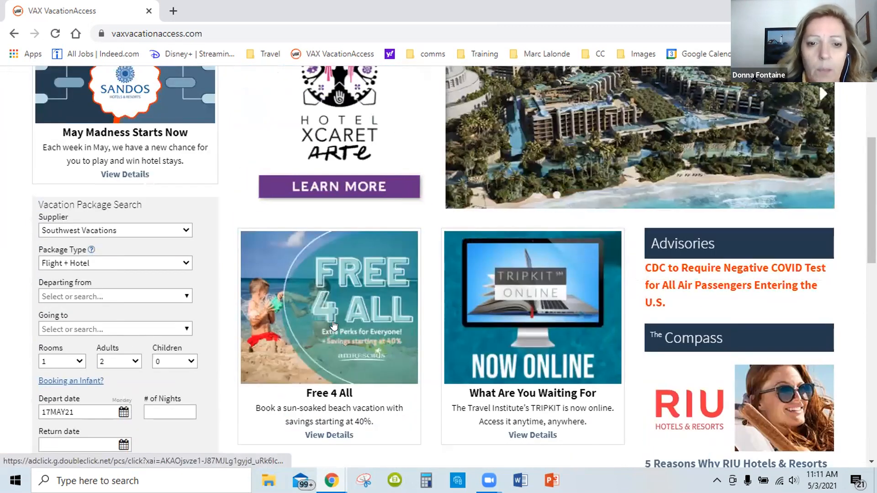
{"action": "scroll", "coordinate": [532, 292], "scroll_direction": "up", "scroll_amount": 2}
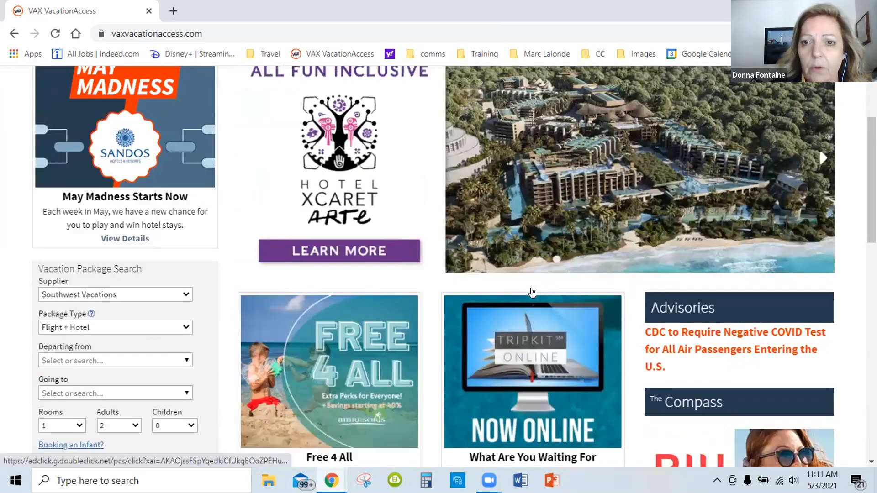
{"action": "scroll", "coordinate": [532, 293], "scroll_direction": "up", "scroll_amount": 2}
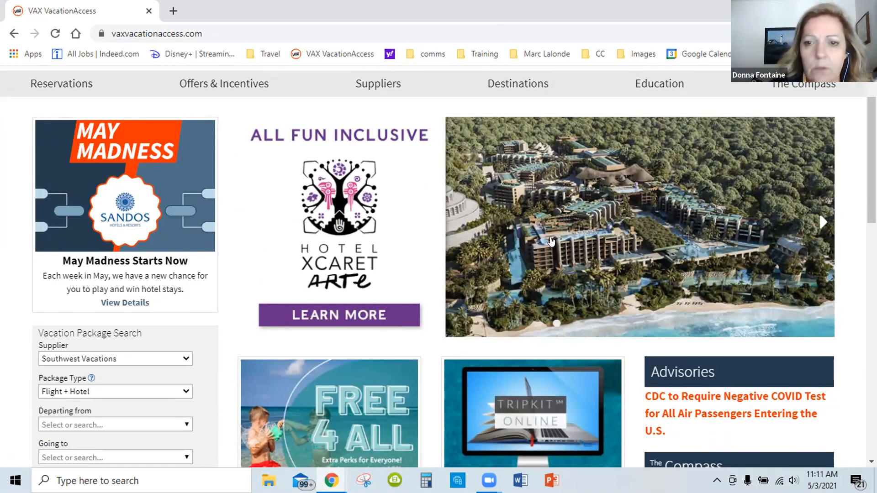
{"action": "scroll", "coordinate": [521, 252], "scroll_direction": "down", "scroll_amount": 1}
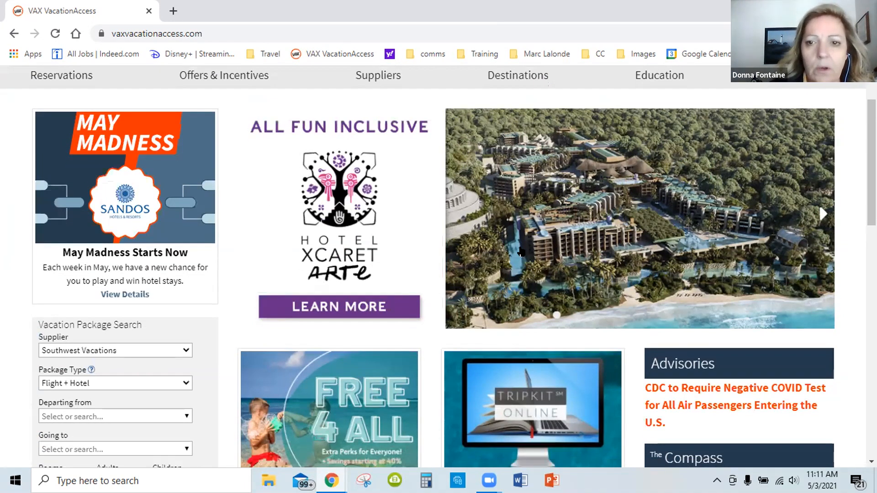
{"action": "scroll", "coordinate": [516, 253], "scroll_direction": "down", "scroll_amount": 1}
{"action": "scroll", "coordinate": [432, 255], "scroll_direction": "down", "scroll_amount": 3}
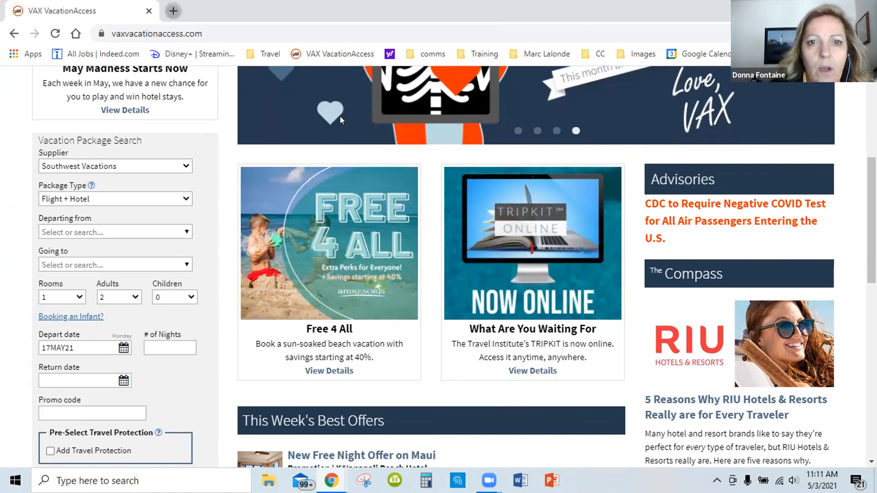
Open the PleasantAgent.com Log-in bookmark from the Travel bookmarks' Tour Ops folder in a new tab and sign in with the prefilled credentials
{"action": "key", "text": "ctrl+t"}
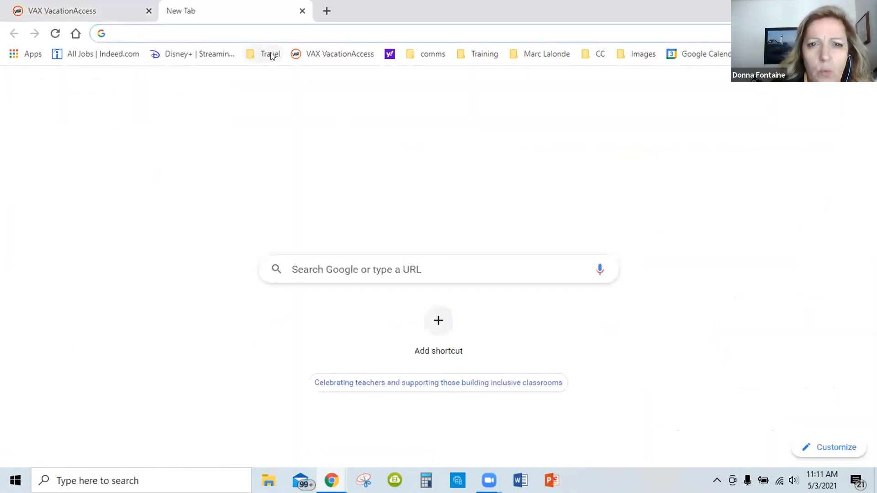
{"action": "left_click", "coordinate": [264, 54]}
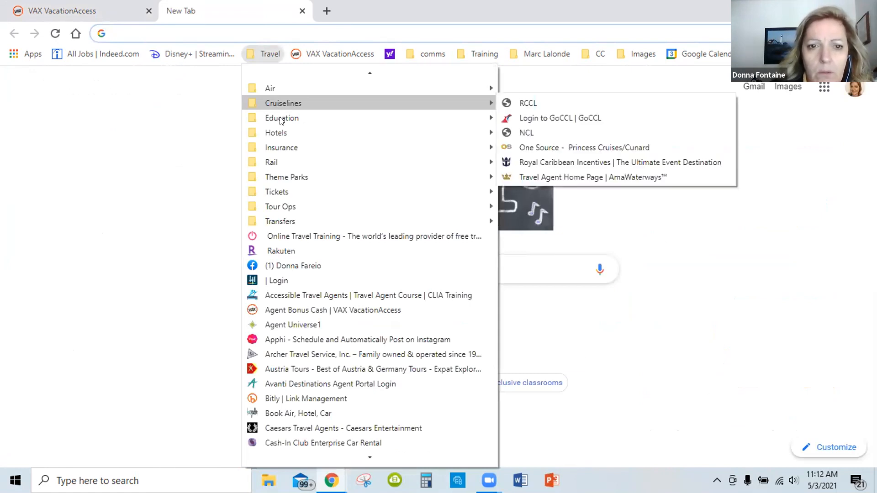
{"action": "mouse_move", "coordinate": [293, 209]}
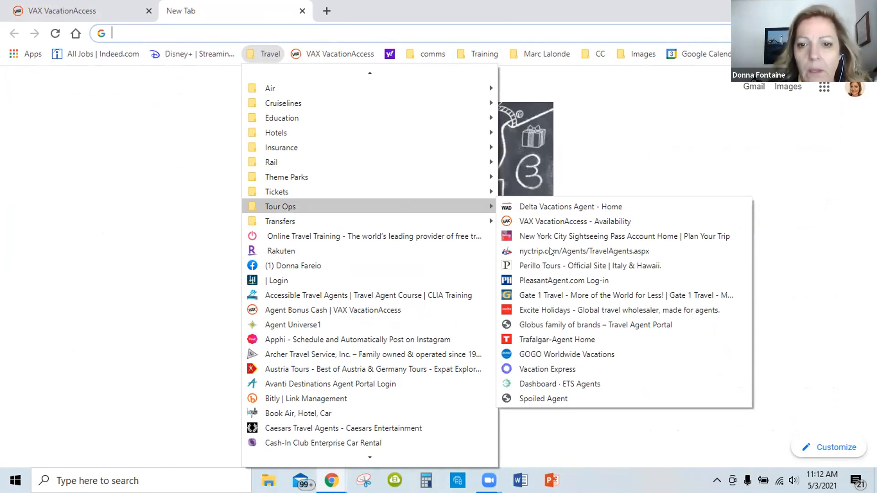
{"action": "left_click", "coordinate": [550, 279]}
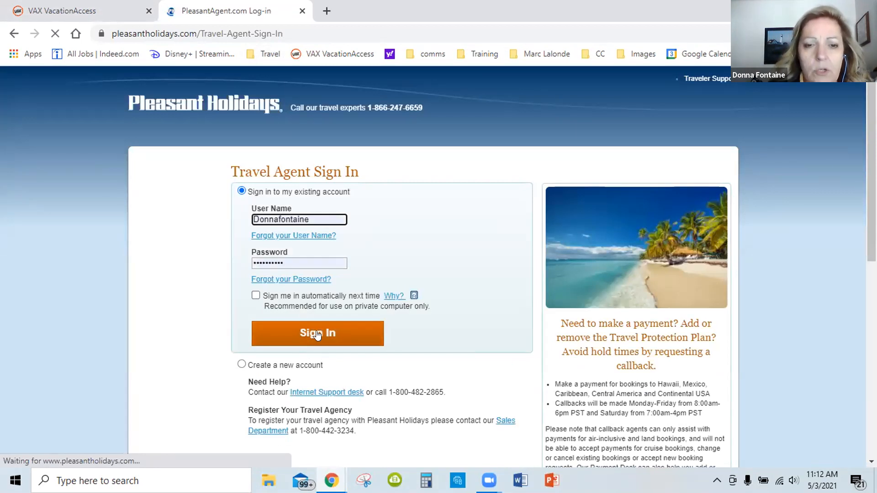
{"action": "left_click", "coordinate": [316, 335]}
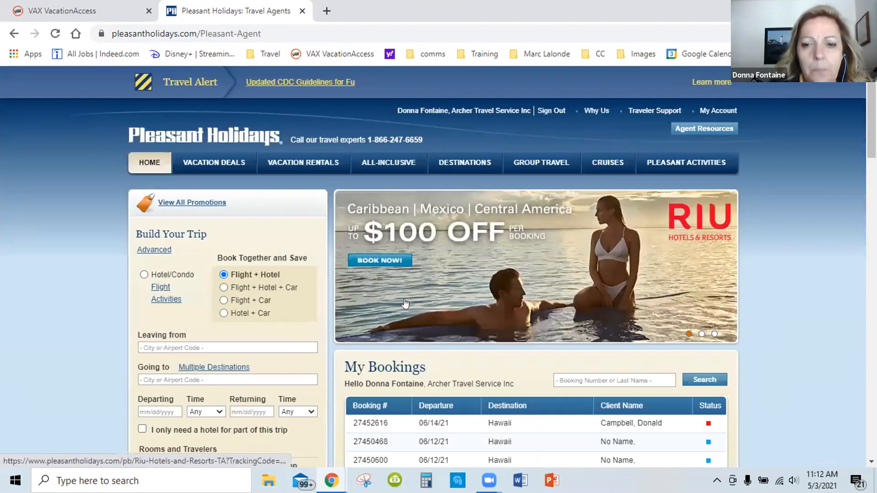
Look over the Pleasant Holidays agent home page with its trip builder and bookings, and dismiss the We Value Your Time notice
{"action": "scroll", "coordinate": [405, 304], "scroll_direction": "down", "scroll_amount": 1}
{"action": "scroll", "coordinate": [416, 281], "scroll_direction": "down", "scroll_amount": 1}
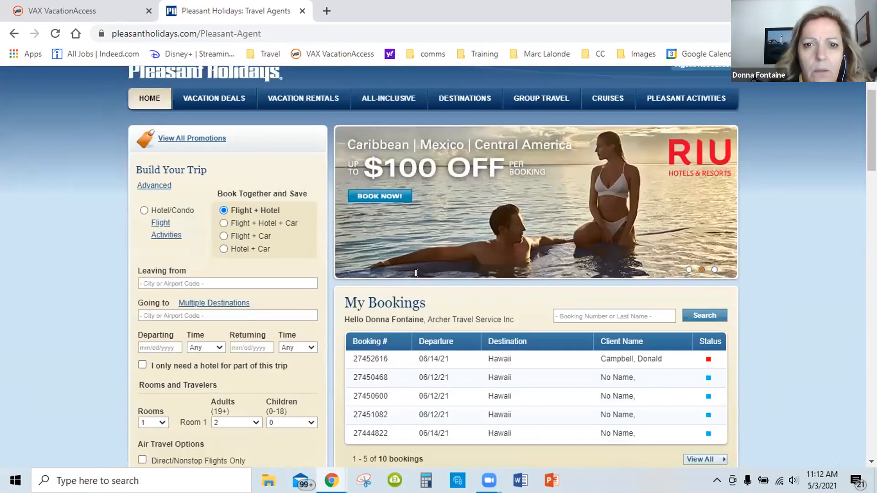
{"action": "scroll", "coordinate": [420, 274], "scroll_direction": "up", "scroll_amount": 1}
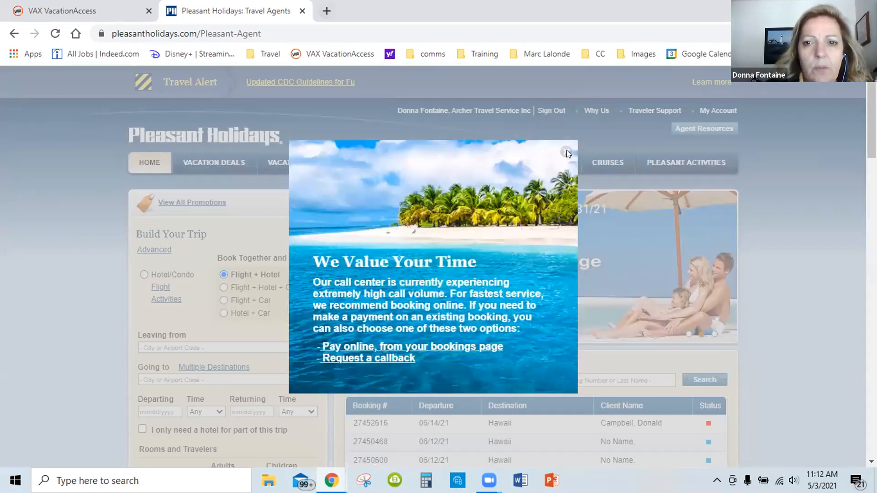
{"action": "left_click", "coordinate": [565, 152]}
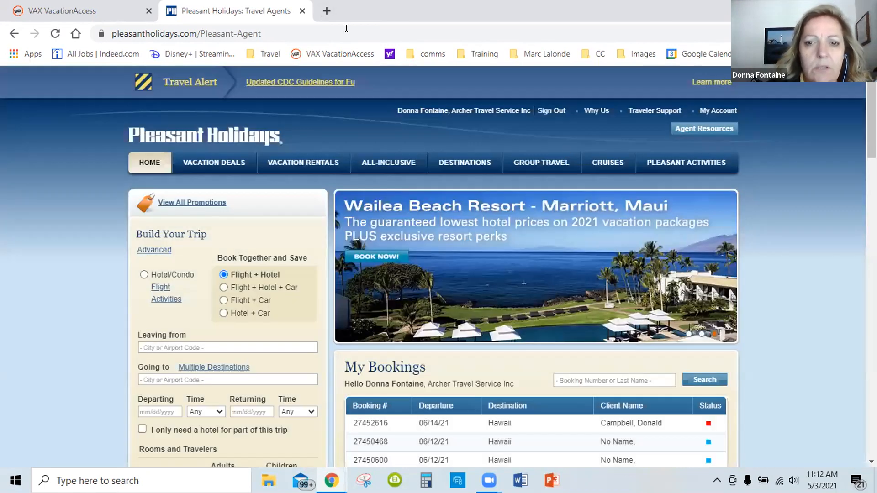
Open the Delta Vacations Agent - Home bookmark from the Travel bookmarks' Tour Ops folder in a new tab
{"action": "left_click", "coordinate": [326, 10]}
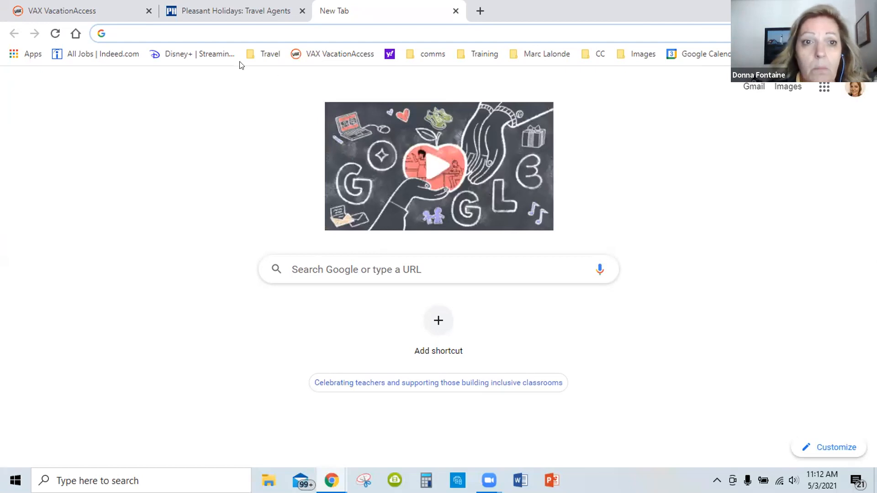
{"action": "left_click", "coordinate": [271, 54]}
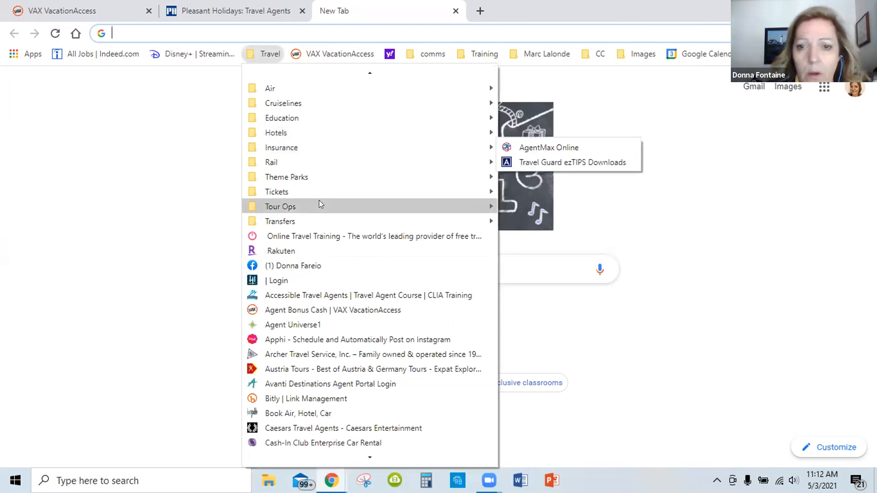
{"action": "mouse_move", "coordinate": [319, 204]}
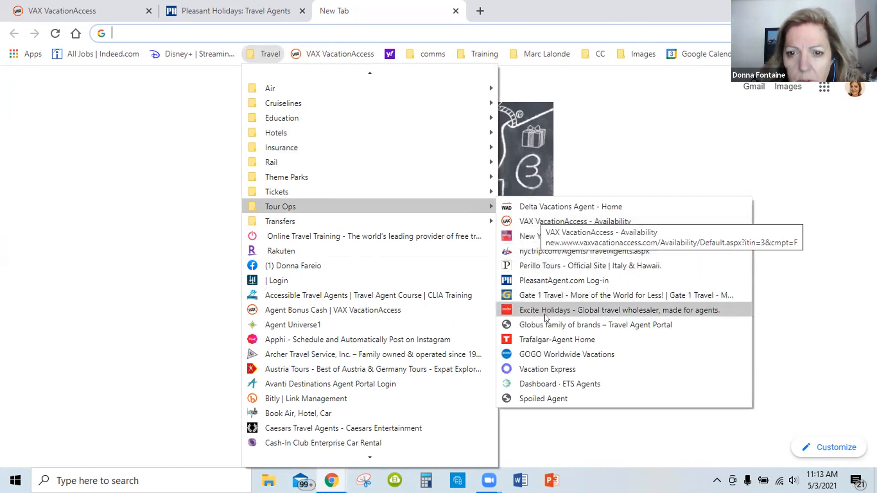
{"action": "left_click", "coordinate": [548, 208]}
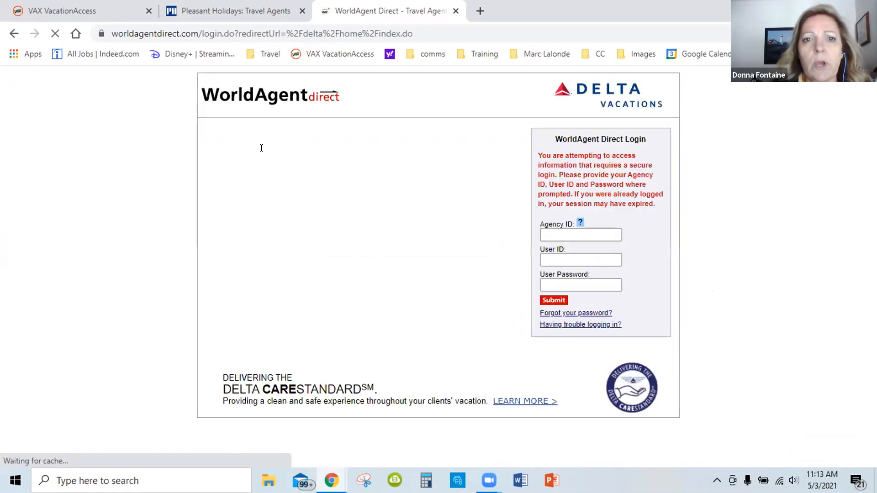
Fill in the saved agency ID in the WorldAgent Direct Login form and sign in with the prefilled credentials
{"action": "left_click", "coordinate": [554, 227]}
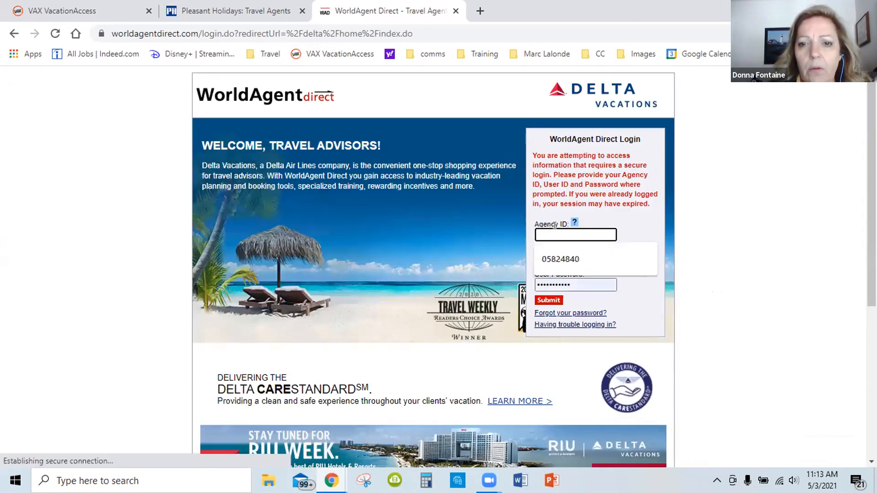
{"action": "left_click", "coordinate": [560, 258]}
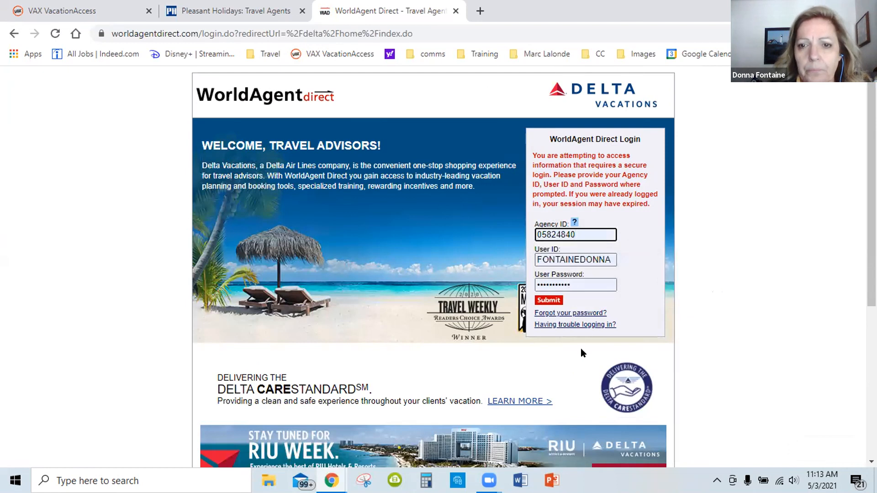
{"action": "left_click", "coordinate": [549, 299]}
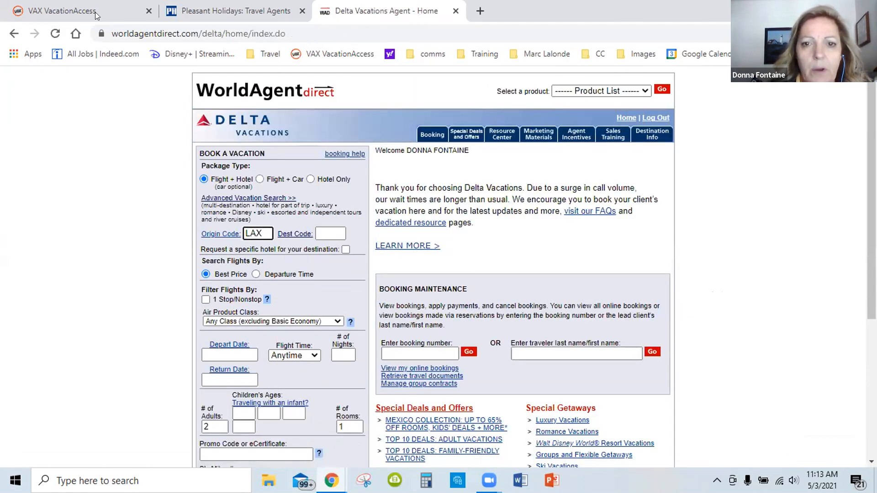
Return to VAX VacationAccess, review the suppliers in the Vacation Package Search and set the supplier to Funjet Vacations
{"action": "left_click", "coordinate": [158, 20]}
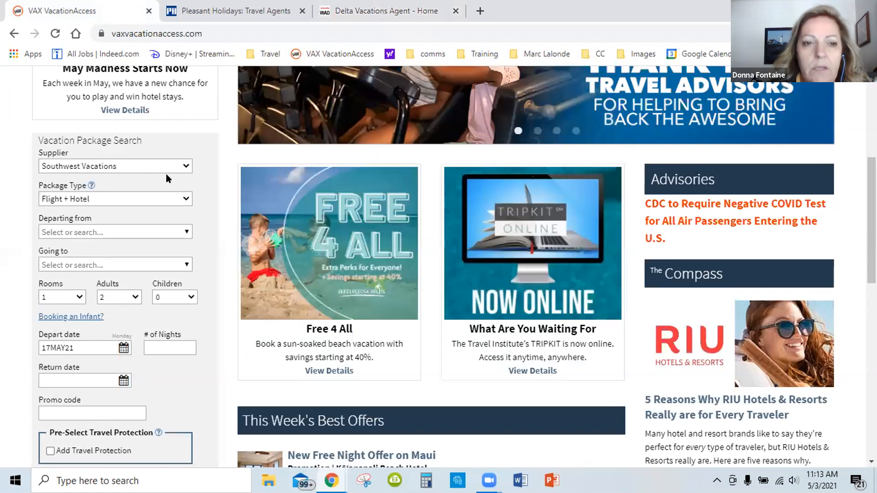
{"action": "left_click", "coordinate": [187, 168]}
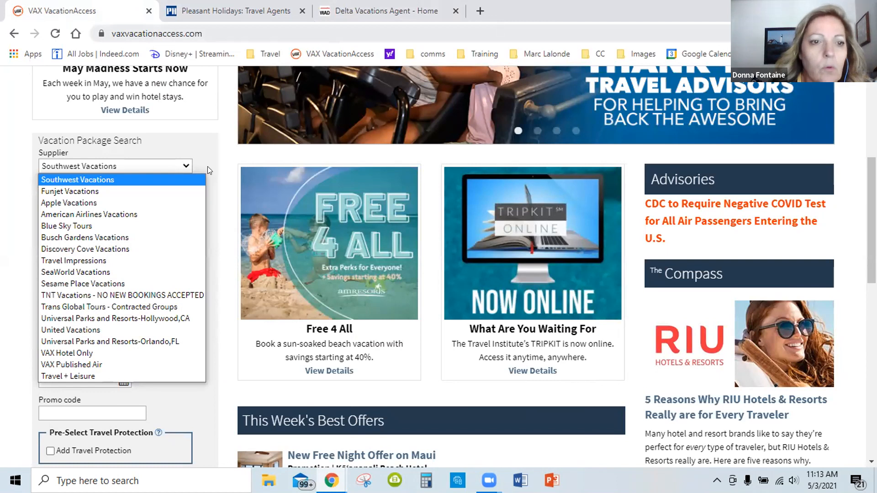
{"action": "left_click", "coordinate": [56, 157]}
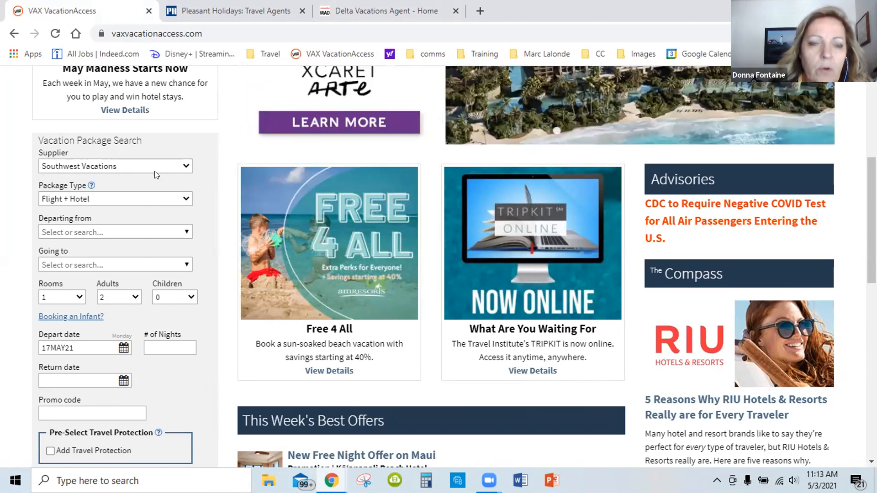
{"action": "left_click", "coordinate": [185, 167]}
{"action": "left_click", "coordinate": [171, 191]}
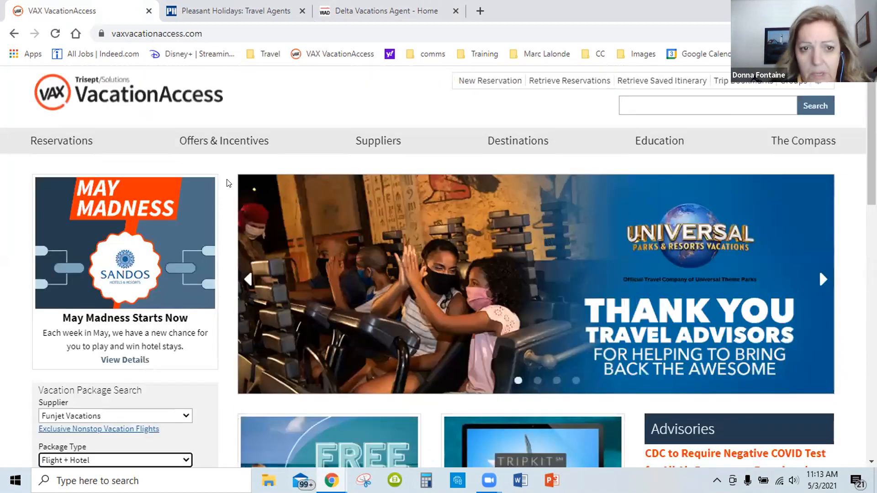
Review the available package types in the Vacation Package Search and choose Flight + Hotel
{"action": "scroll", "coordinate": [229, 184], "scroll_direction": "down", "scroll_amount": 4}
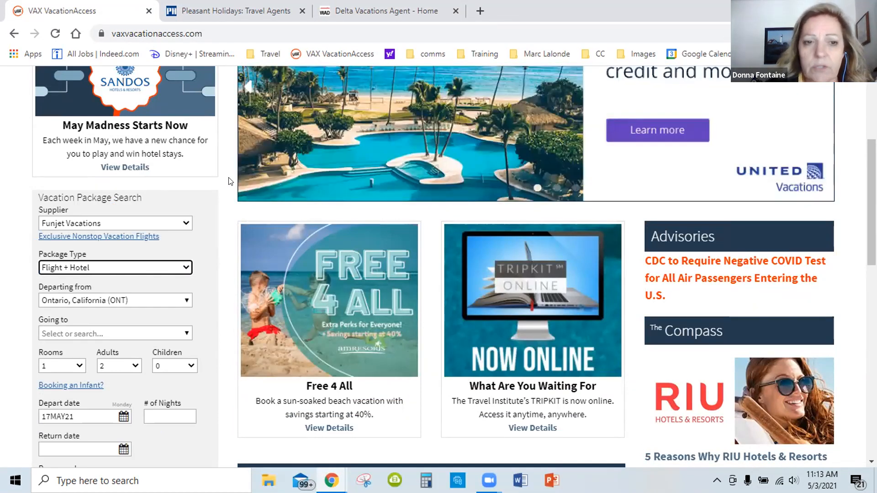
{"action": "scroll", "coordinate": [228, 182], "scroll_direction": "down", "scroll_amount": 1}
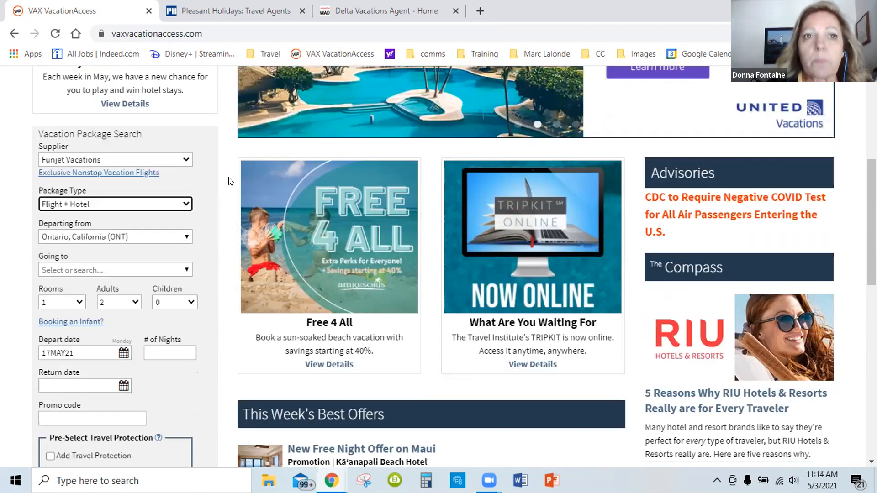
{"action": "scroll", "coordinate": [228, 181], "scroll_direction": "up", "scroll_amount": 1}
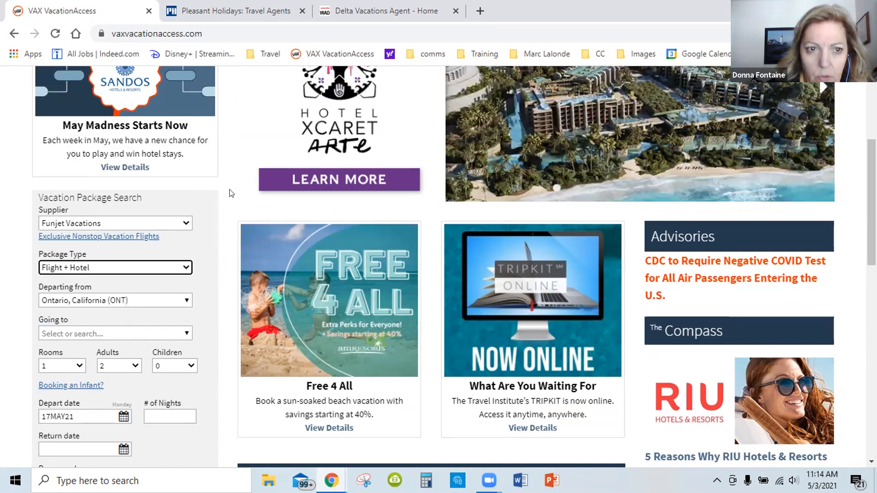
{"action": "scroll", "coordinate": [230, 193], "scroll_direction": "down", "scroll_amount": 1}
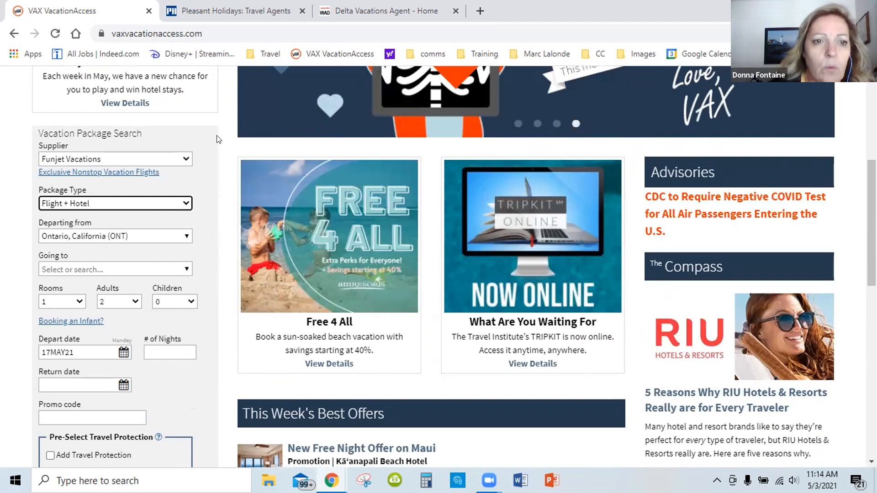
{"action": "scroll", "coordinate": [218, 137], "scroll_direction": "down", "scroll_amount": 1}
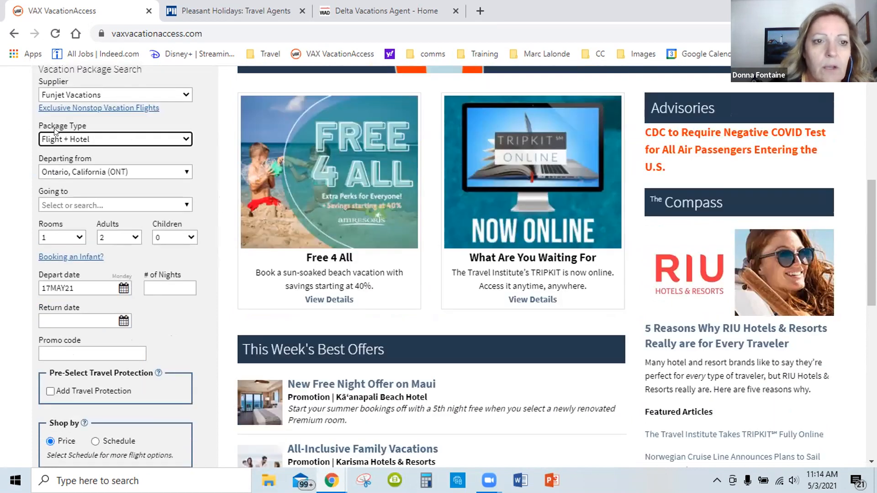
{"action": "left_click", "coordinate": [187, 139]}
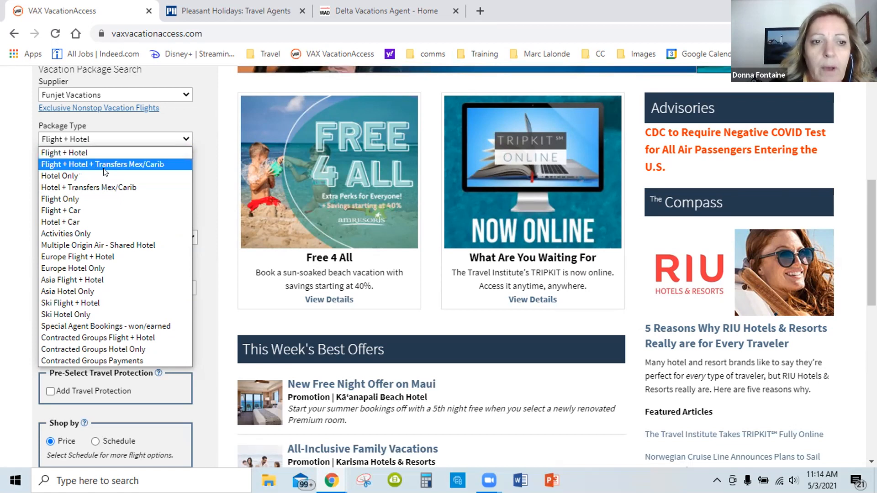
{"action": "left_click", "coordinate": [79, 154]}
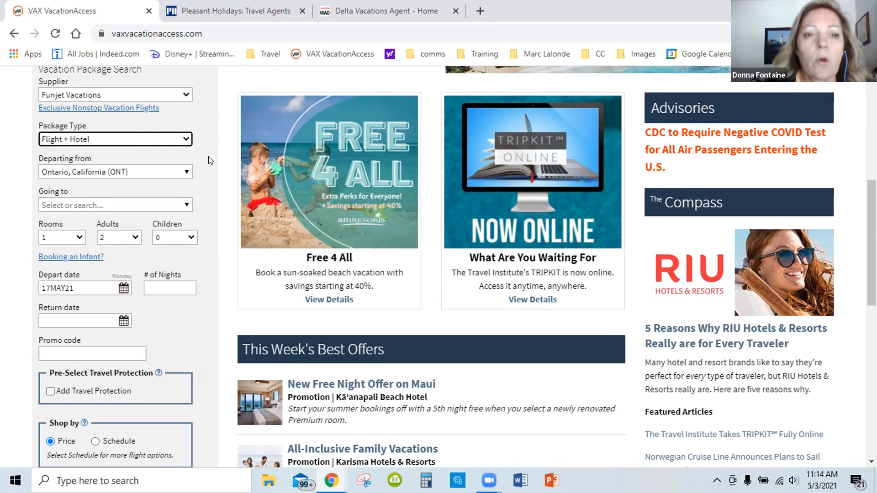
Replace the departure city in the package search with Los Angeles (LAX)
{"action": "scroll", "coordinate": [209, 160], "scroll_direction": "down", "scroll_amount": 1}
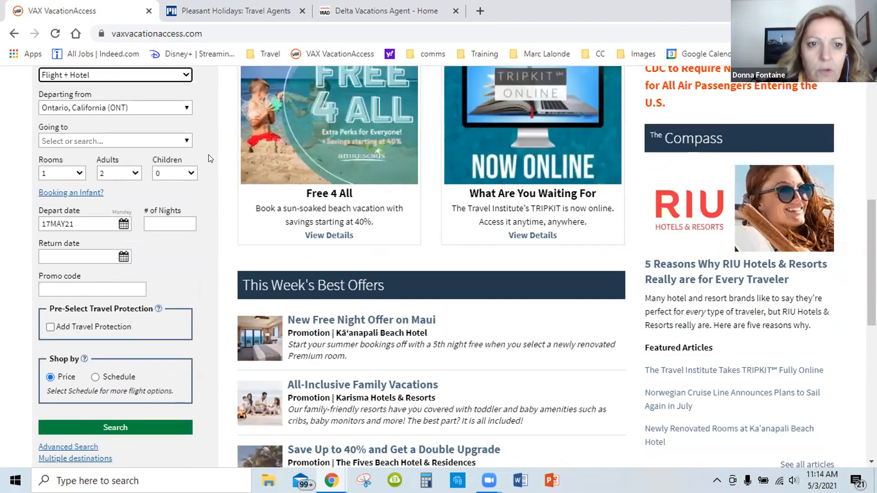
{"action": "scroll", "coordinate": [209, 160], "scroll_direction": "up", "scroll_amount": 1}
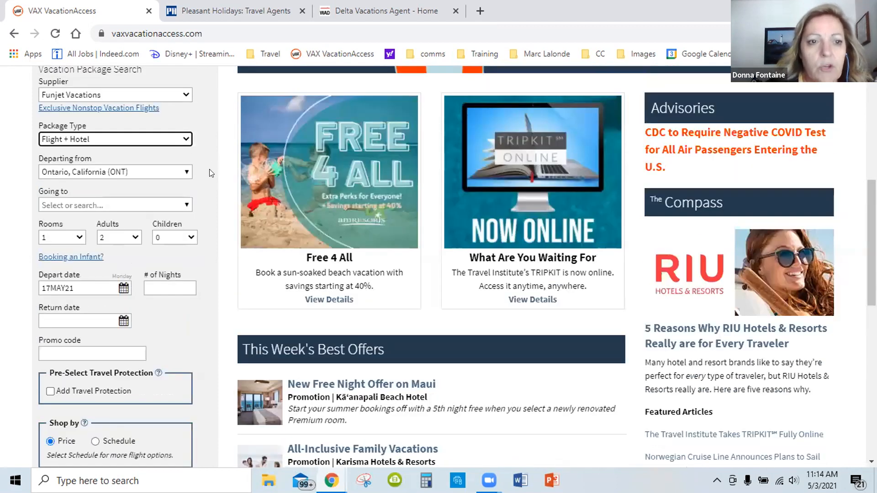
{"action": "left_click", "coordinate": [184, 172]}
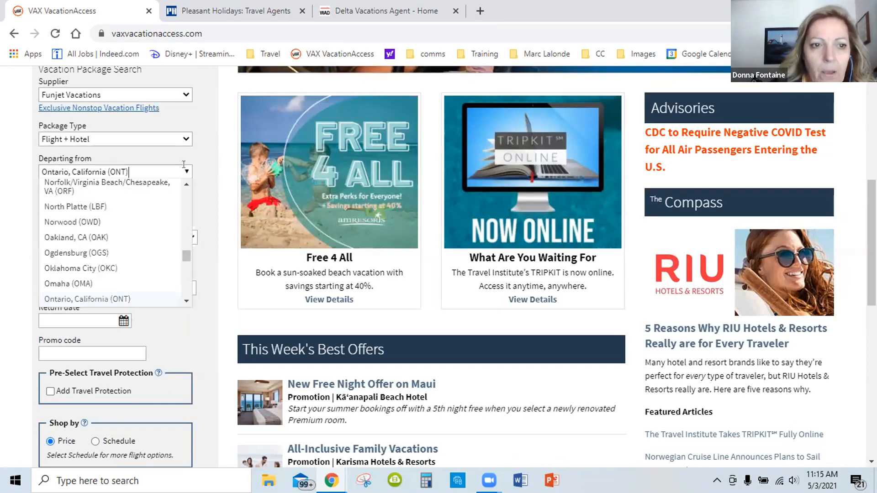
{"action": "key", "text": "BackSpace"}
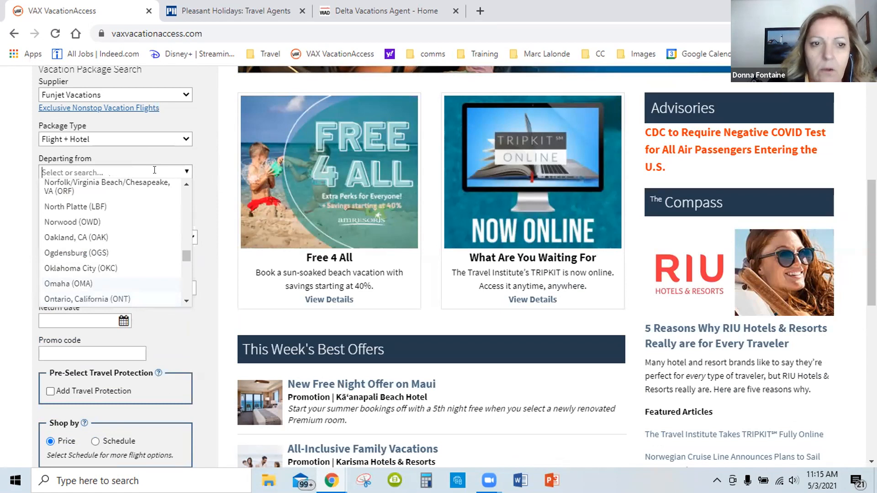
{"action": "type", "text": "lax"}
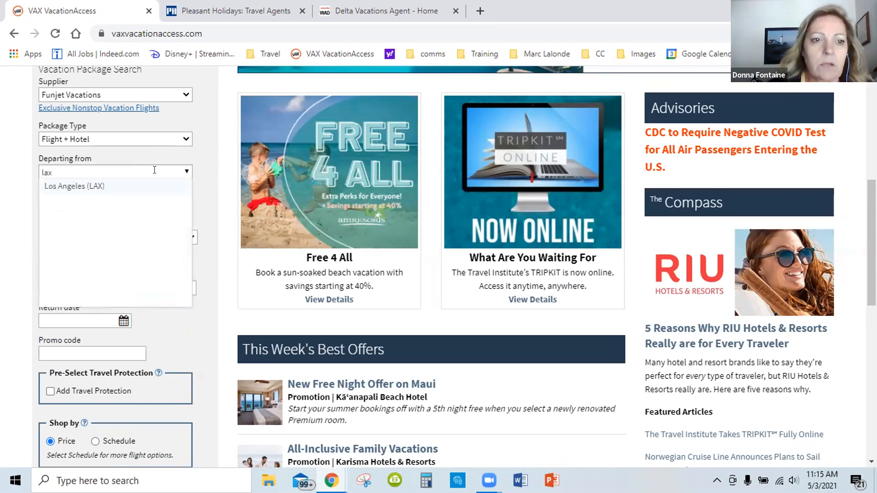
{"action": "left_click", "coordinate": [113, 185]}
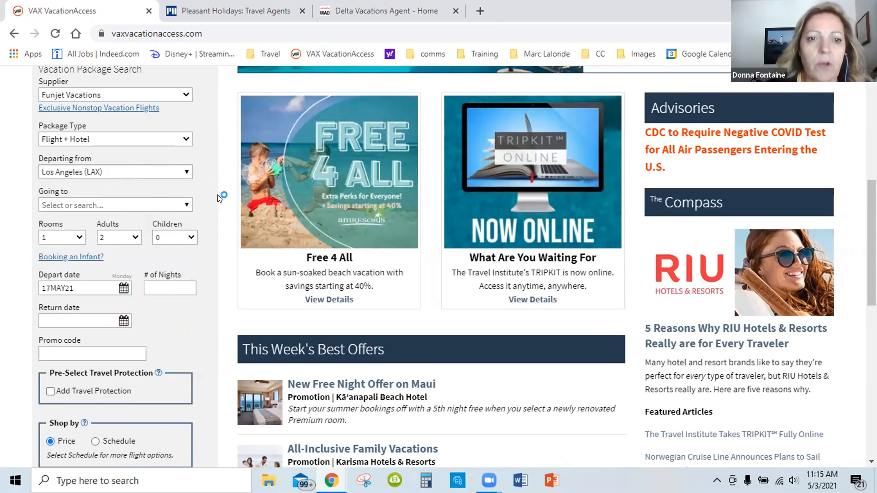
Set the destination to Cancun - Cancun AND Riviera Maya (CUN) and the number of children to 2
{"action": "left_click", "coordinate": [187, 205]}
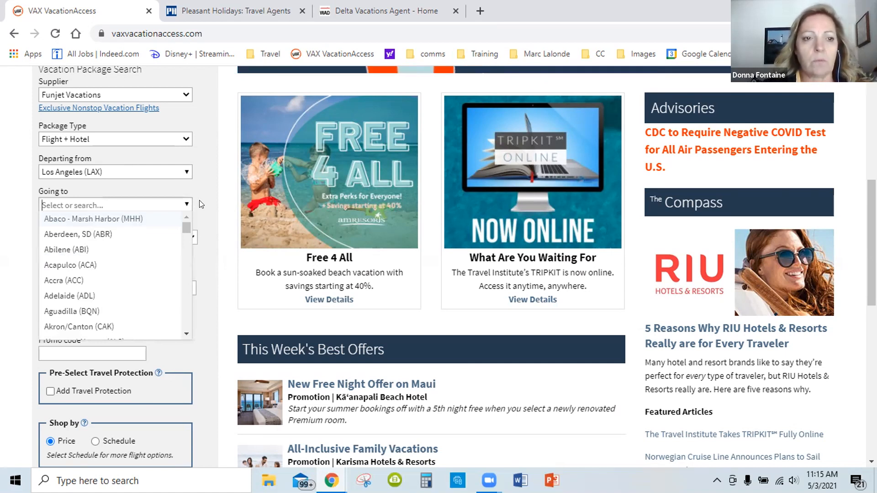
{"action": "type", "text": "can"}
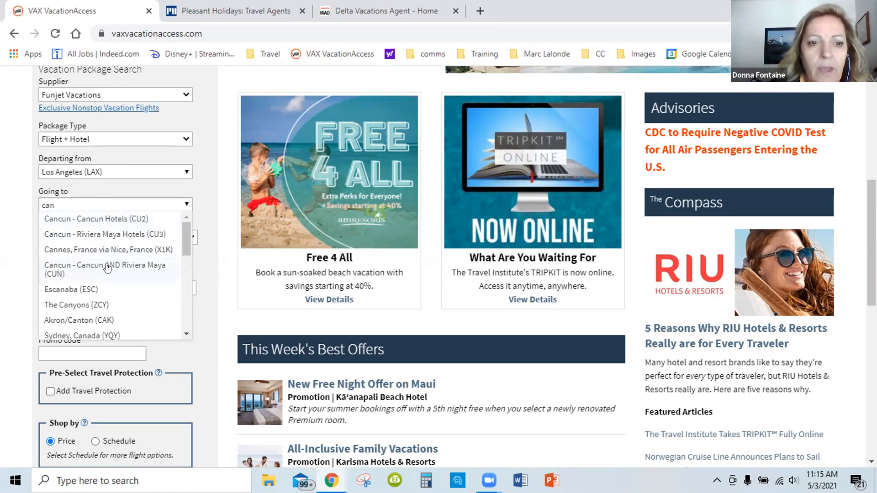
{"action": "left_click", "coordinate": [139, 265]}
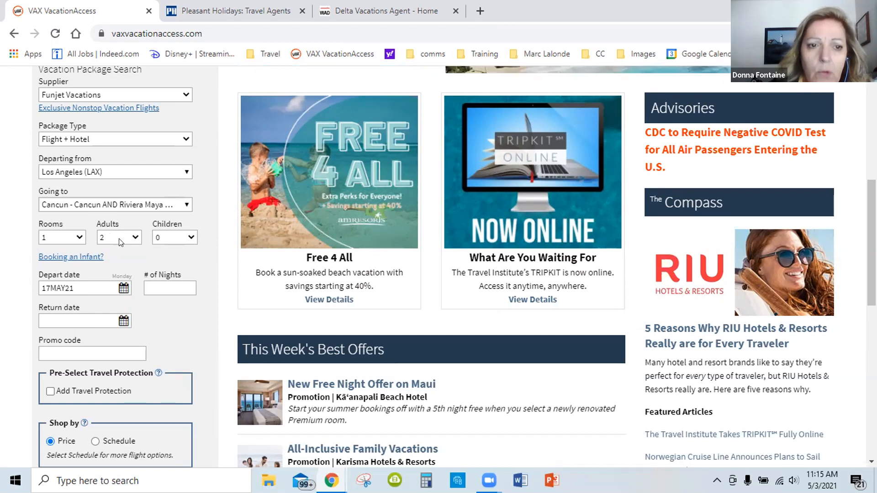
{"action": "left_click", "coordinate": [162, 234]}
{"action": "left_click", "coordinate": [164, 272]}
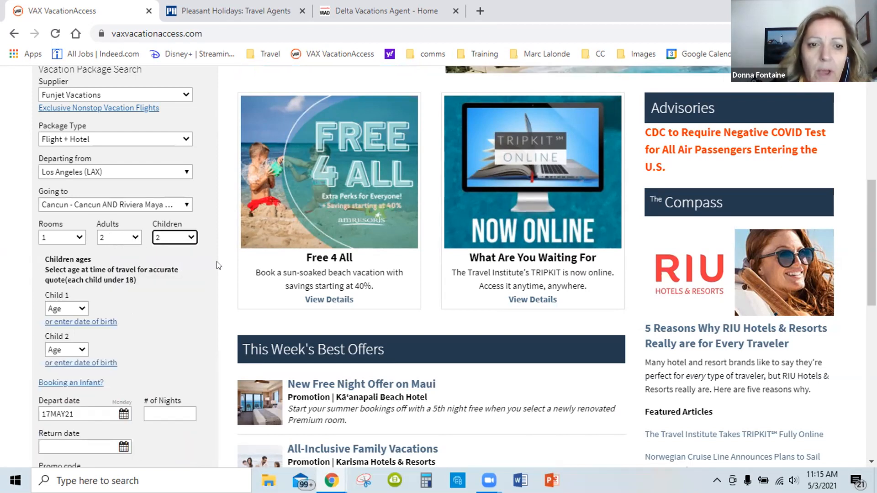
Look over the child age fields in the package search and set the number of children to 0
{"action": "scroll", "coordinate": [210, 253], "scroll_direction": "down", "scroll_amount": 1}
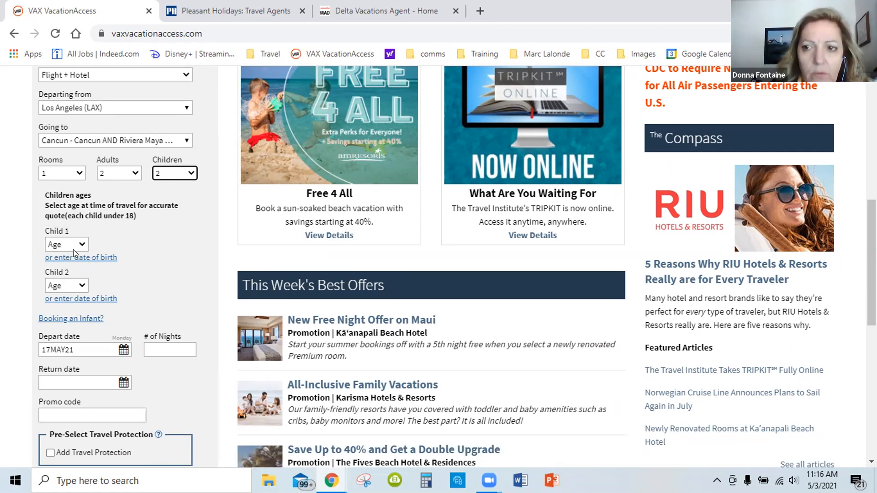
{"action": "scroll", "coordinate": [147, 242], "scroll_direction": "down", "scroll_amount": 3}
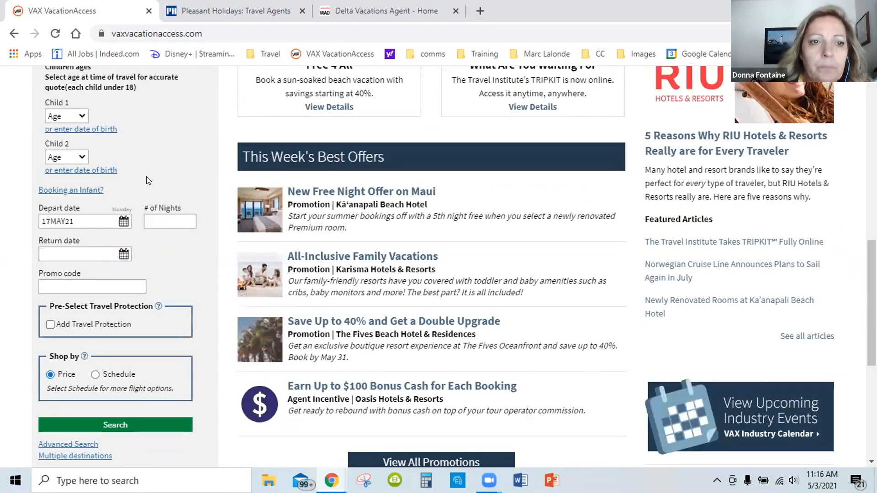
{"action": "scroll", "coordinate": [145, 178], "scroll_direction": "up", "scroll_amount": 2}
{"action": "scroll", "coordinate": [91, 180], "scroll_direction": "down", "scroll_amount": 1}
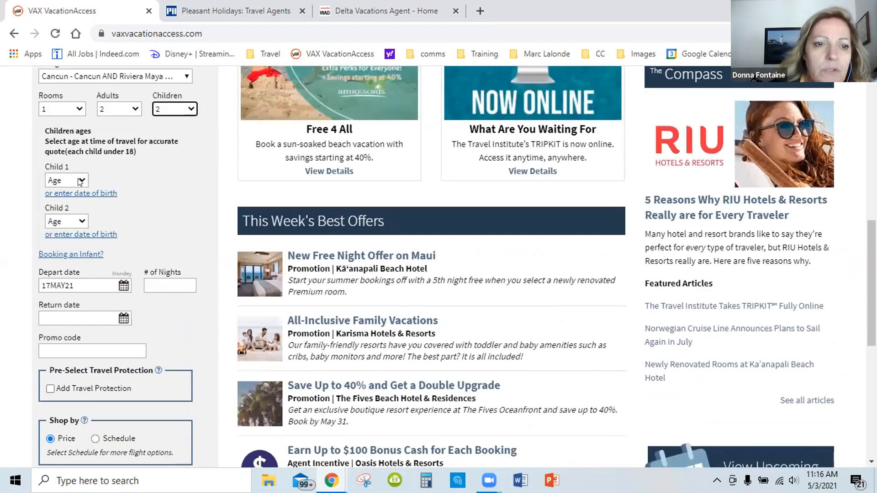
{"action": "left_click", "coordinate": [185, 109]}
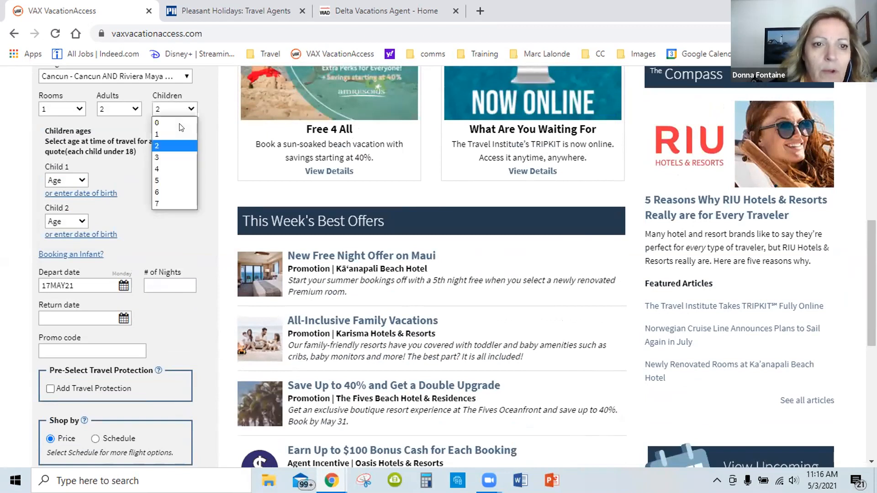
{"action": "left_click", "coordinate": [177, 119]}
Set the package search's depart date to 13 August 2021 and its return date to 20 August 2021
{"action": "scroll", "coordinate": [206, 169], "scroll_direction": "down", "scroll_amount": 1}
{"action": "scroll", "coordinate": [205, 169], "scroll_direction": "up", "scroll_amount": 1}
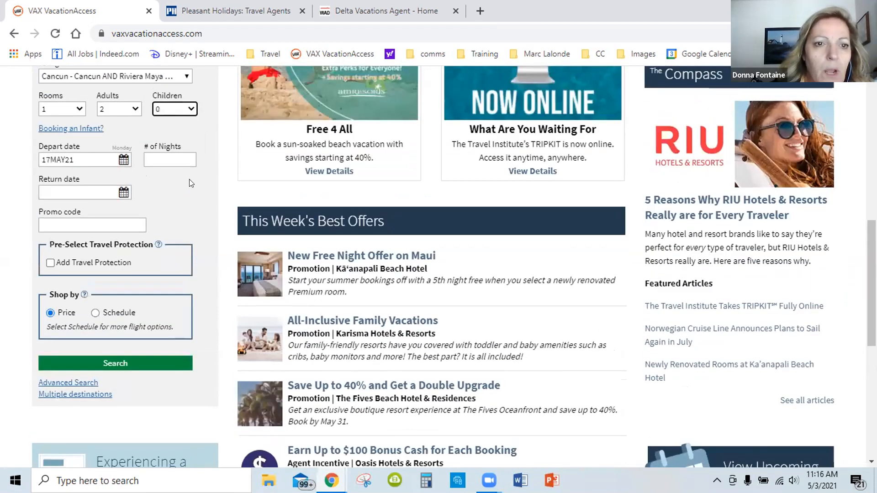
{"action": "left_click", "coordinate": [121, 159]}
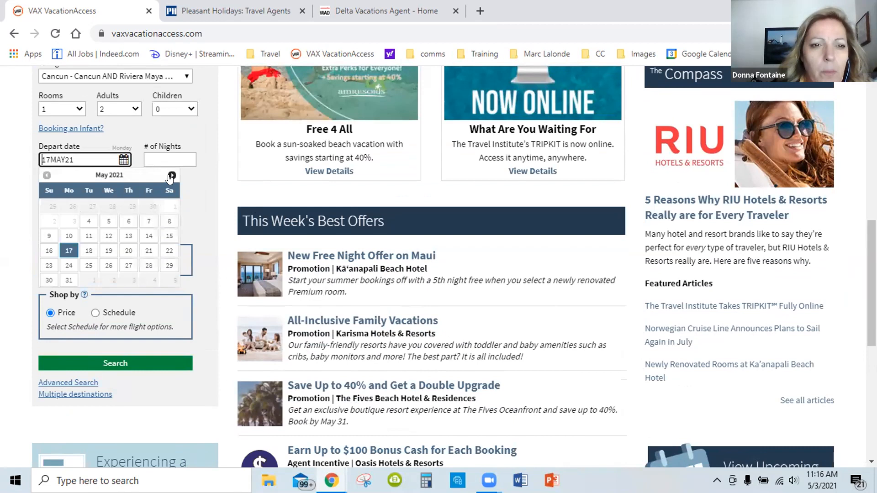
{"action": "left_click", "coordinate": [171, 175]}
{"action": "left_click", "coordinate": [171, 176]}
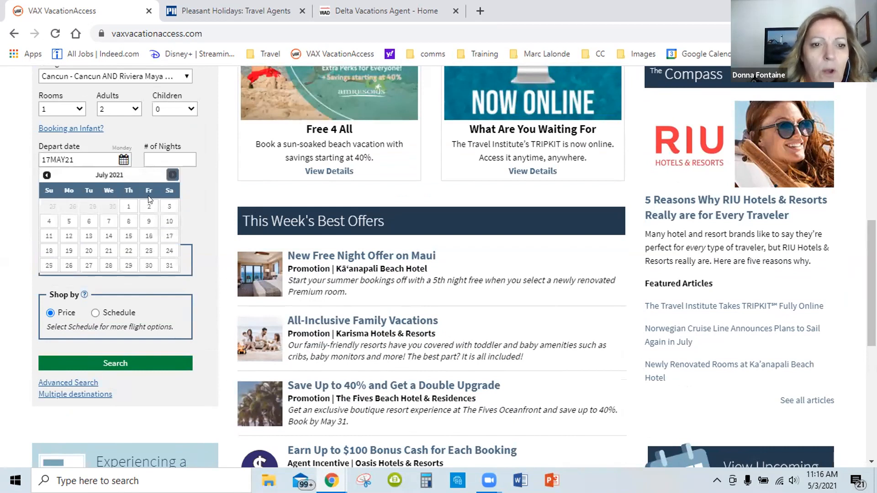
{"action": "left_click", "coordinate": [171, 175]}
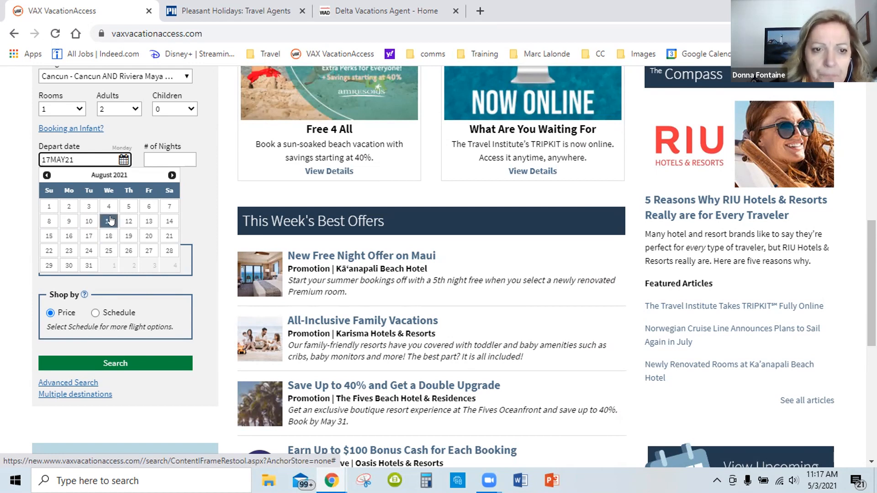
{"action": "left_click", "coordinate": [150, 222]}
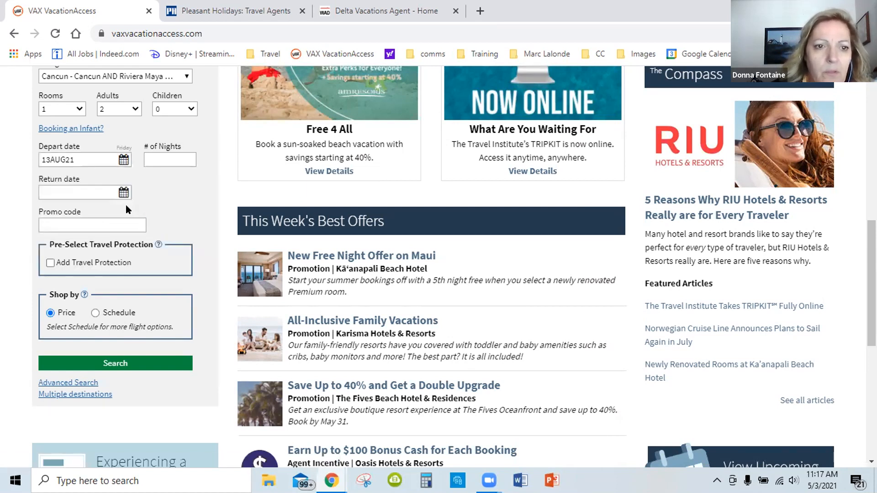
{"action": "left_click", "coordinate": [123, 193]}
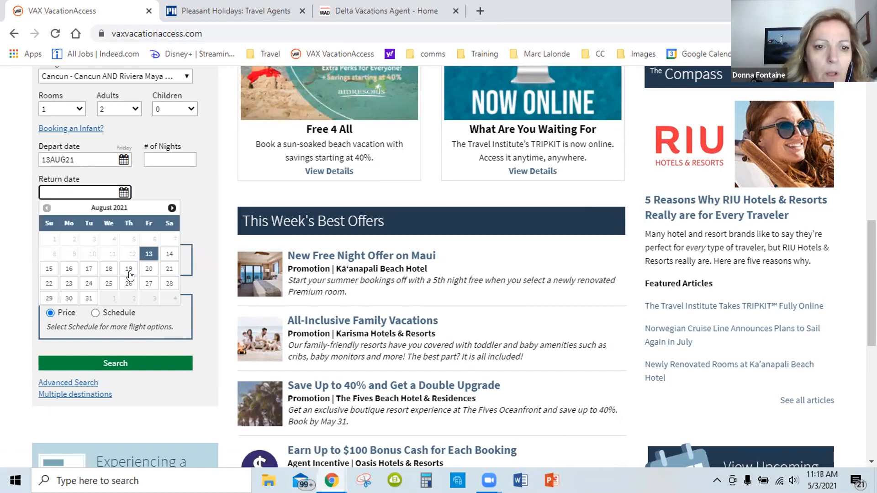
{"action": "left_click", "coordinate": [150, 269]}
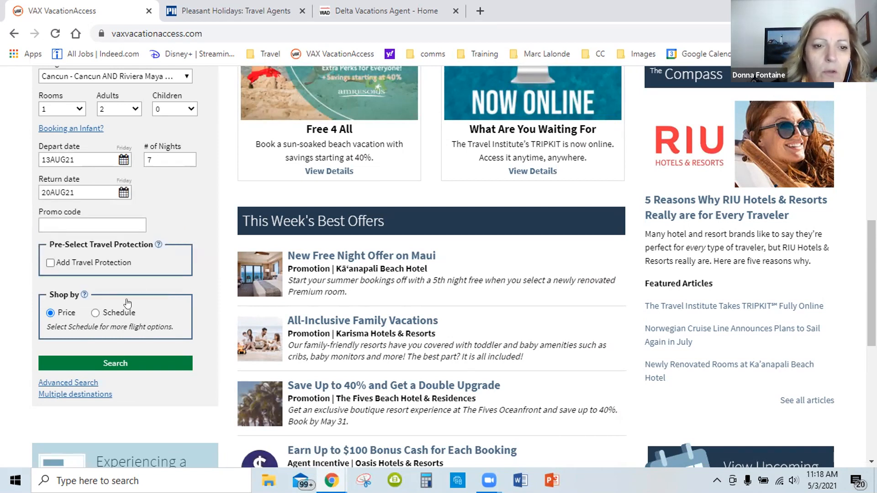
Run the vacation package search and dismiss the mail notifications
{"action": "scroll", "coordinate": [127, 304], "scroll_direction": "down", "scroll_amount": 1}
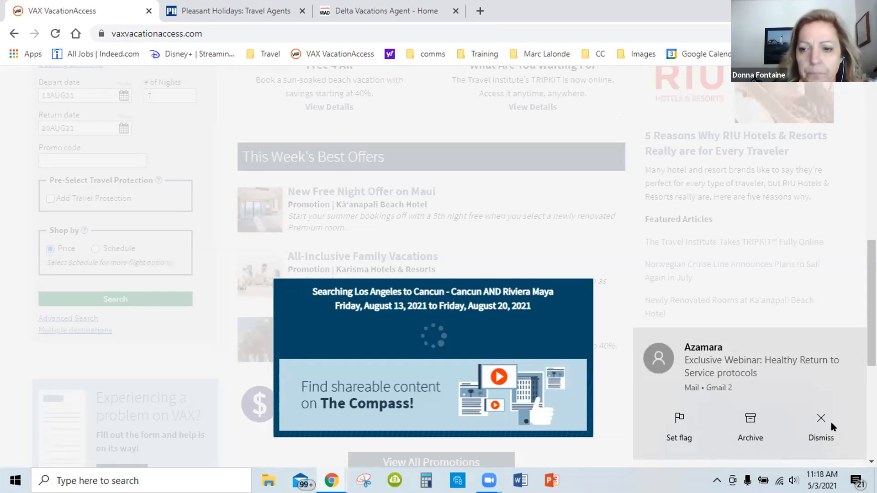
{"action": "left_click", "coordinate": [817, 419]}
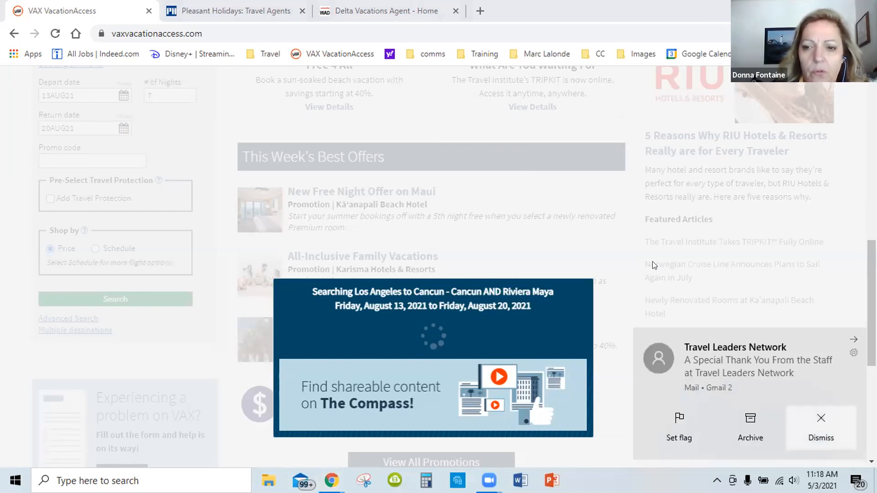
{"action": "left_click", "coordinate": [821, 420]}
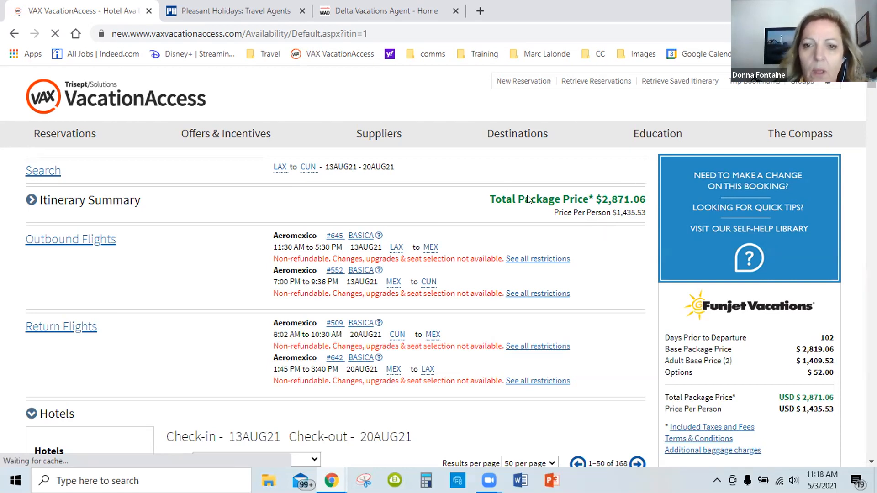
Examine the package price, the outbound and return flights, and the first hotel listing in the search results
{"action": "scroll", "coordinate": [530, 200], "scroll_direction": "down", "scroll_amount": 1}
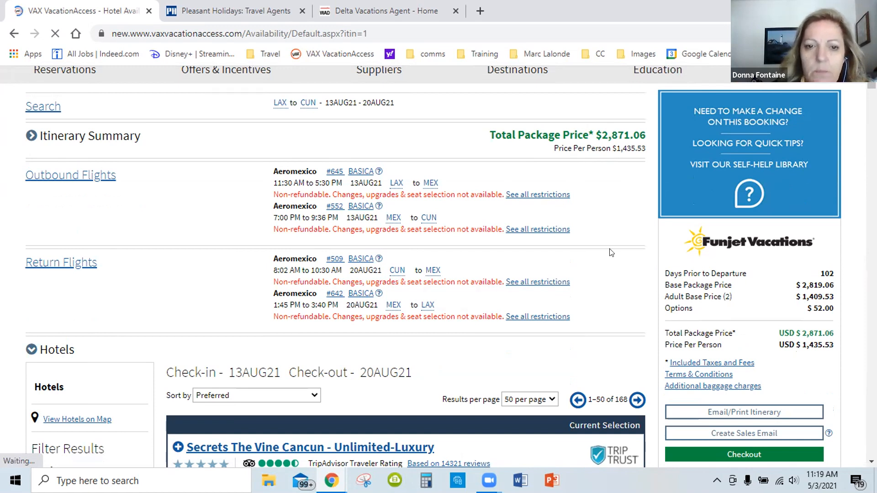
{"action": "scroll", "coordinate": [611, 252], "scroll_direction": "down", "scroll_amount": 3}
{"action": "scroll", "coordinate": [500, 281], "scroll_direction": "up", "scroll_amount": 2}
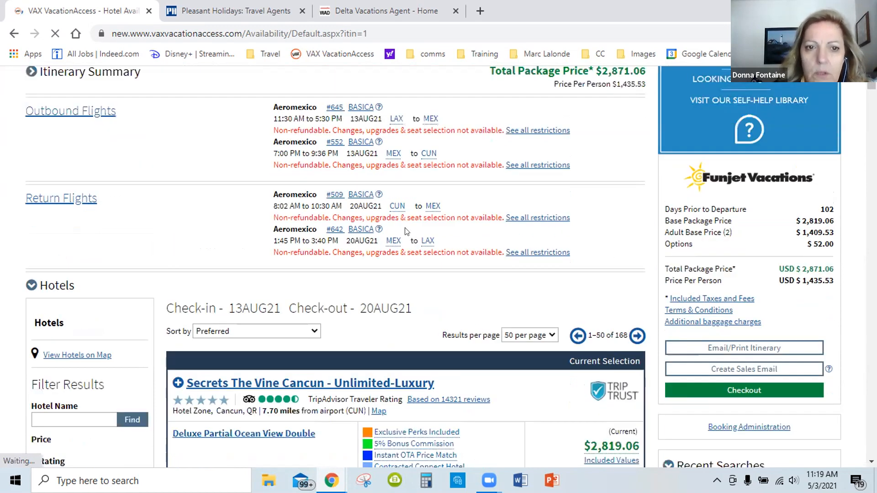
{"action": "scroll", "coordinate": [406, 231], "scroll_direction": "down", "scroll_amount": 4}
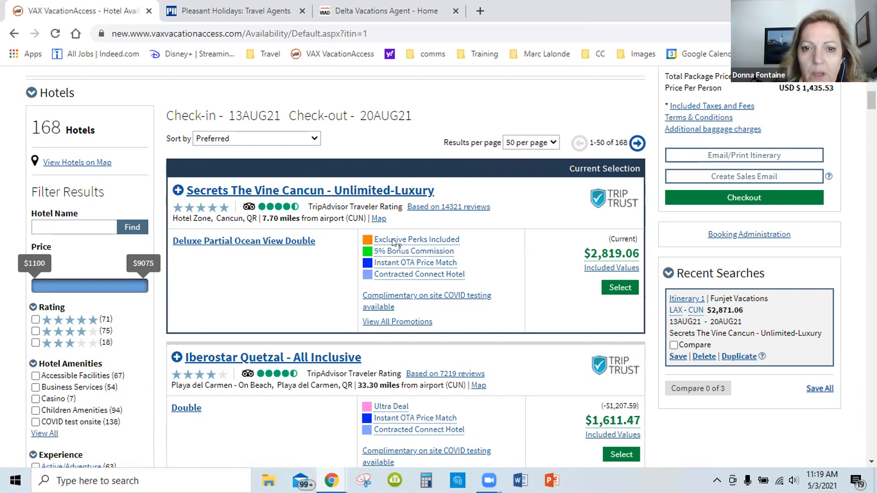
{"action": "mouse_move", "coordinate": [402, 241]}
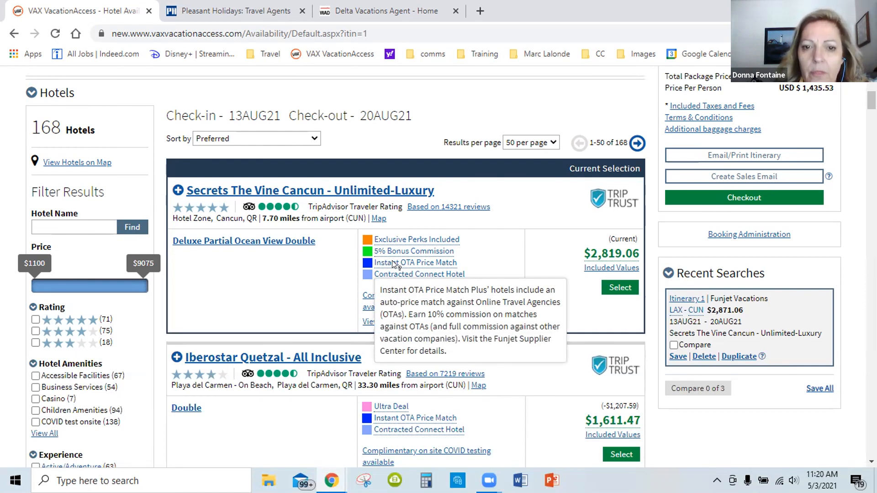
{"action": "scroll", "coordinate": [390, 268], "scroll_direction": "up", "scroll_amount": 7}
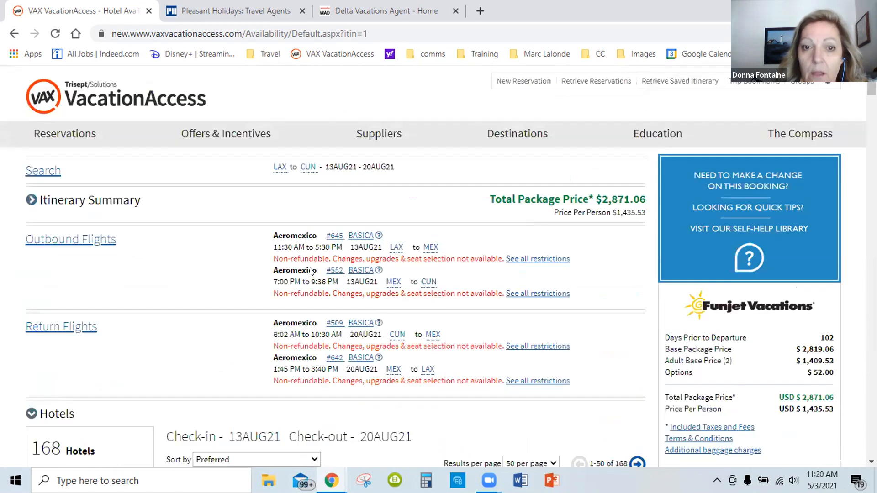
{"action": "scroll", "coordinate": [351, 340], "scroll_direction": "down", "scroll_amount": 1}
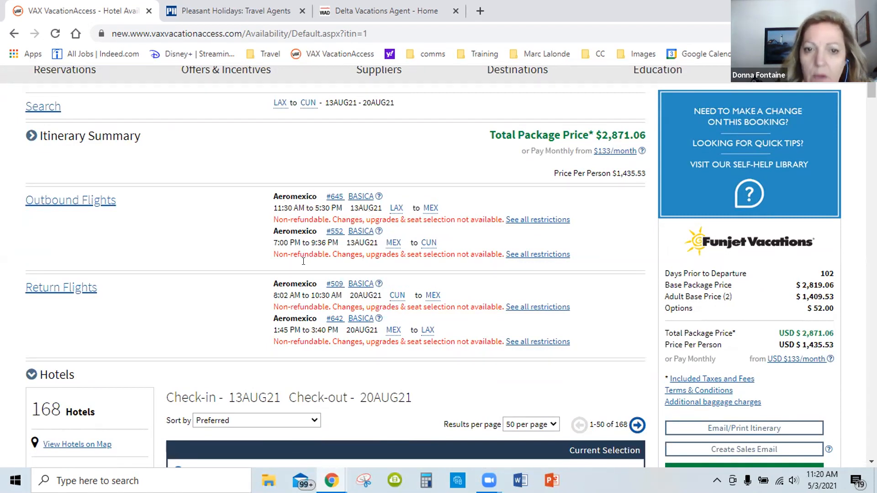
{"action": "scroll", "coordinate": [350, 269], "scroll_direction": "down", "scroll_amount": 2}
{"action": "scroll", "coordinate": [348, 263], "scroll_direction": "down", "scroll_amount": 4}
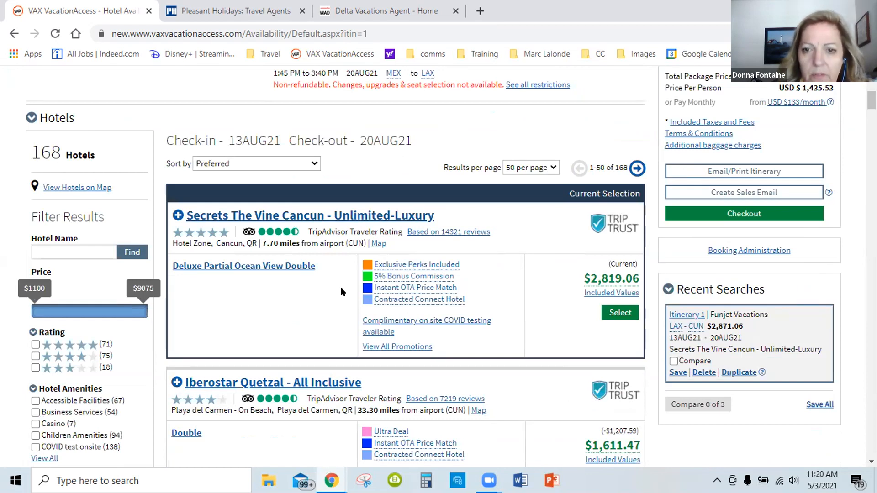
Read the explanations of the Instant OTA Price Match and Contracted Connect Hotel labels on the Secrets The Vine Cancun listing
{"action": "mouse_move", "coordinate": [612, 281]}
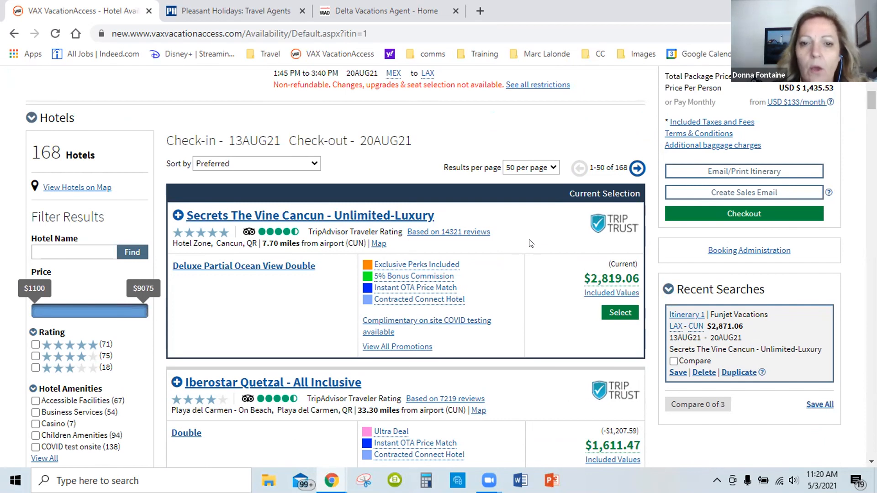
{"action": "mouse_move", "coordinate": [404, 290]}
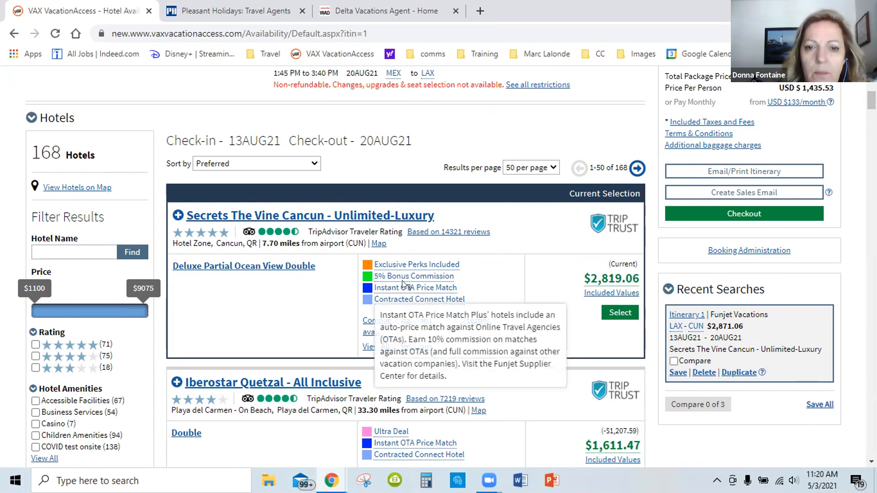
{"action": "scroll", "coordinate": [403, 287], "scroll_direction": "down", "scroll_amount": 1}
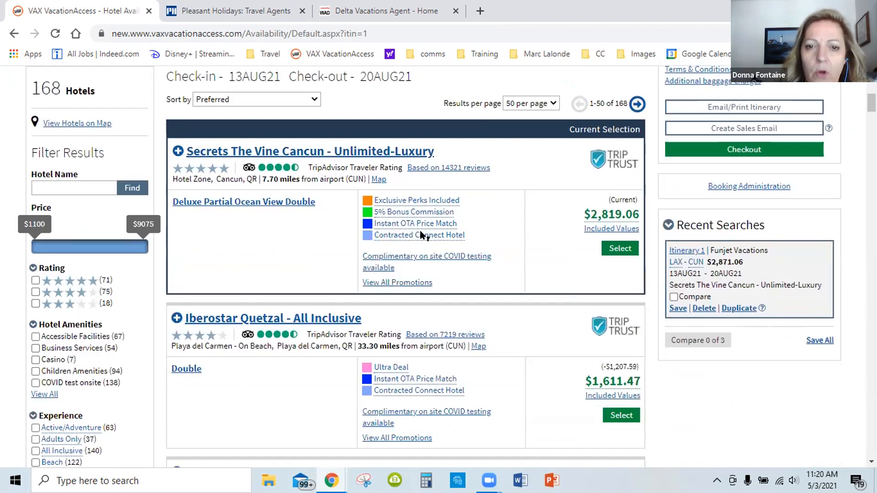
{"action": "mouse_move", "coordinate": [419, 236]}
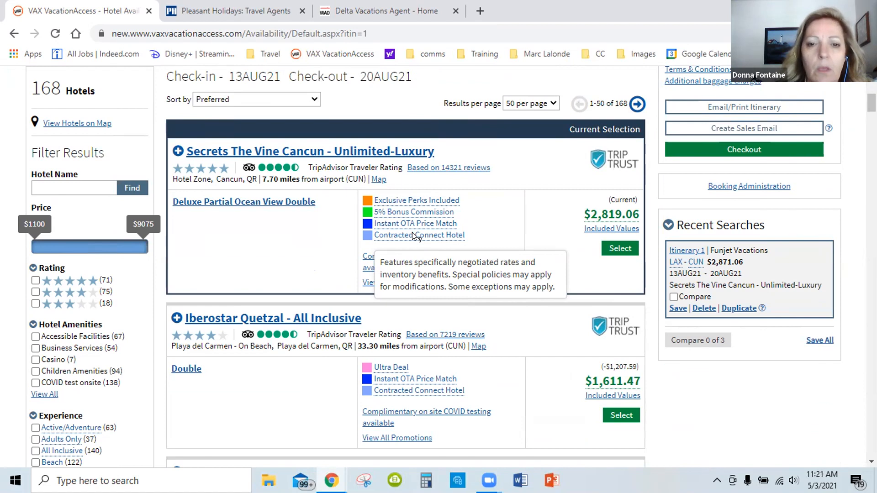
{"action": "mouse_move", "coordinate": [455, 222]}
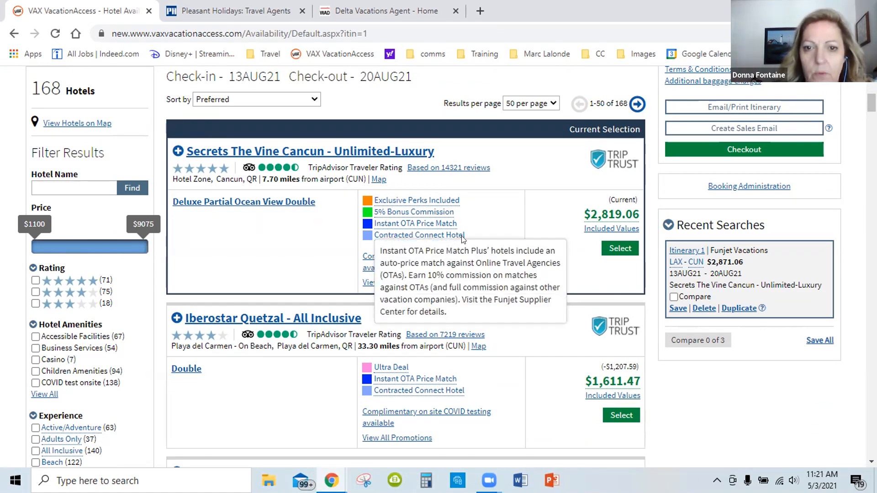
{"action": "mouse_move", "coordinate": [463, 238]}
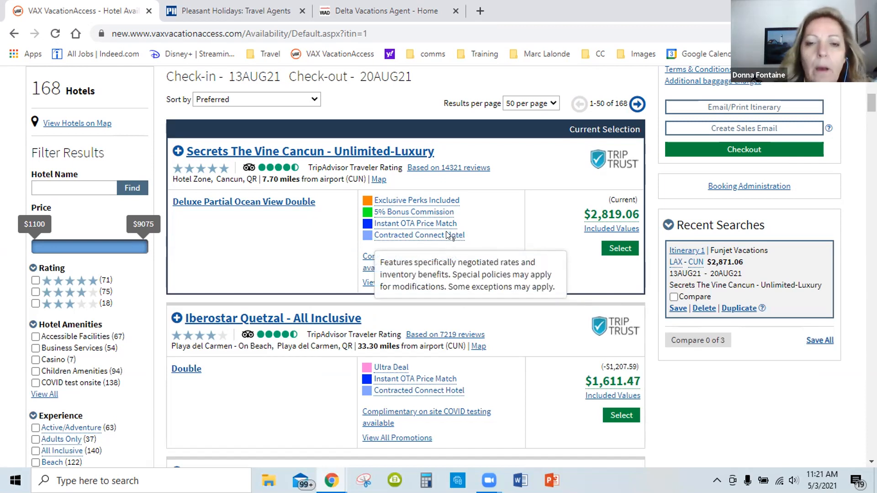
{"action": "mouse_move", "coordinate": [406, 224]}
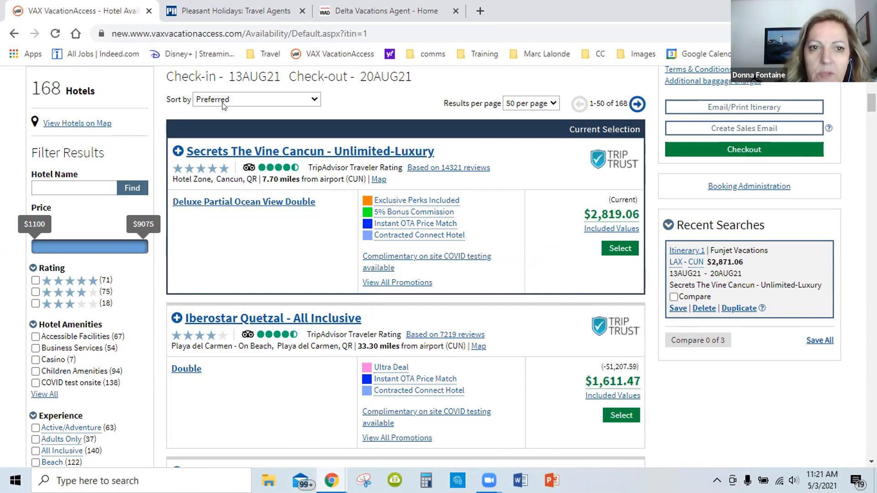
Sort the hotel results by Price - Lowest to Highest and look through the cheapest hotels
{"action": "left_click", "coordinate": [302, 108]}
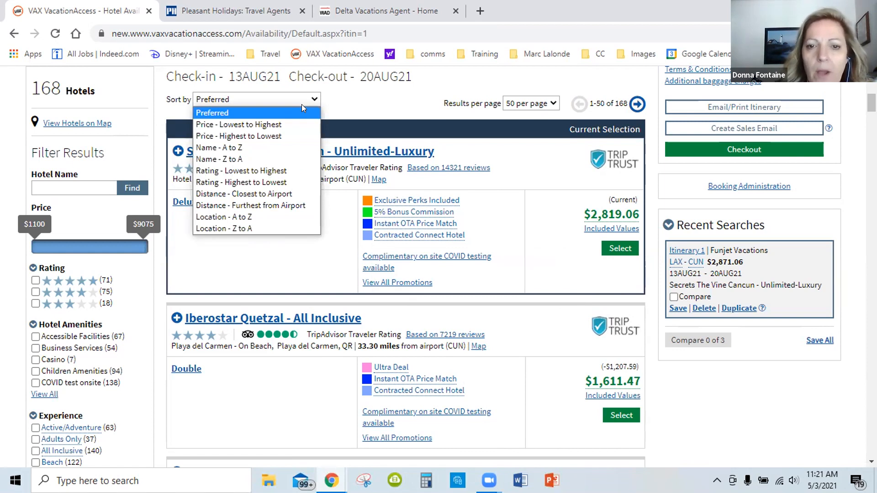
{"action": "left_click", "coordinate": [251, 121]}
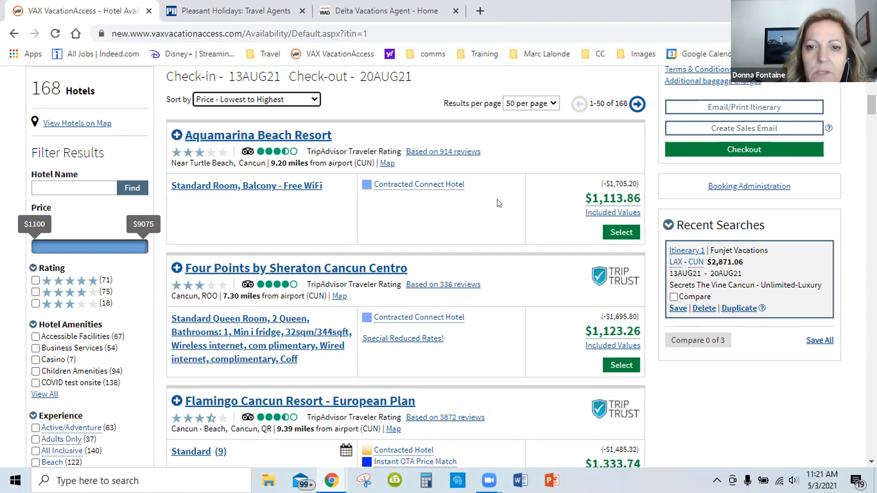
{"action": "scroll", "coordinate": [503, 204], "scroll_direction": "down", "scroll_amount": 1}
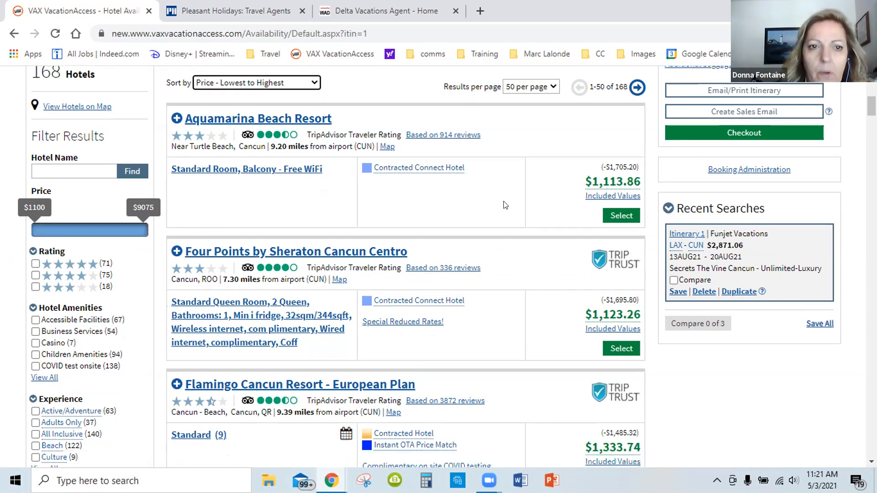
{"action": "scroll", "coordinate": [506, 205], "scroll_direction": "up", "scroll_amount": 1}
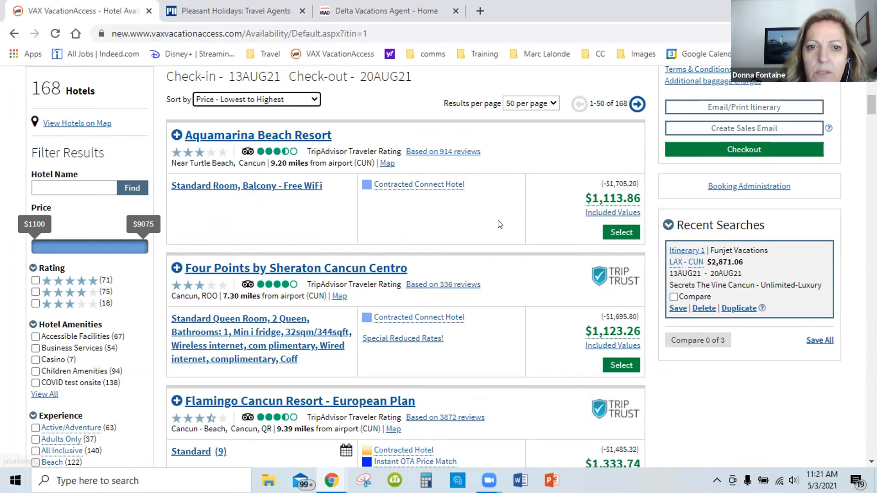
{"action": "scroll", "coordinate": [394, 154], "scroll_direction": "up", "scroll_amount": 5}
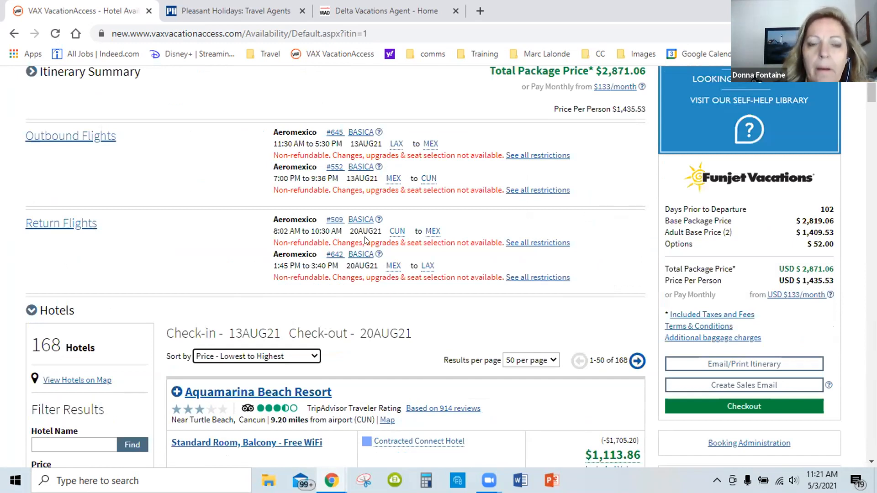
{"action": "scroll", "coordinate": [374, 219], "scroll_direction": "down", "scroll_amount": 5}
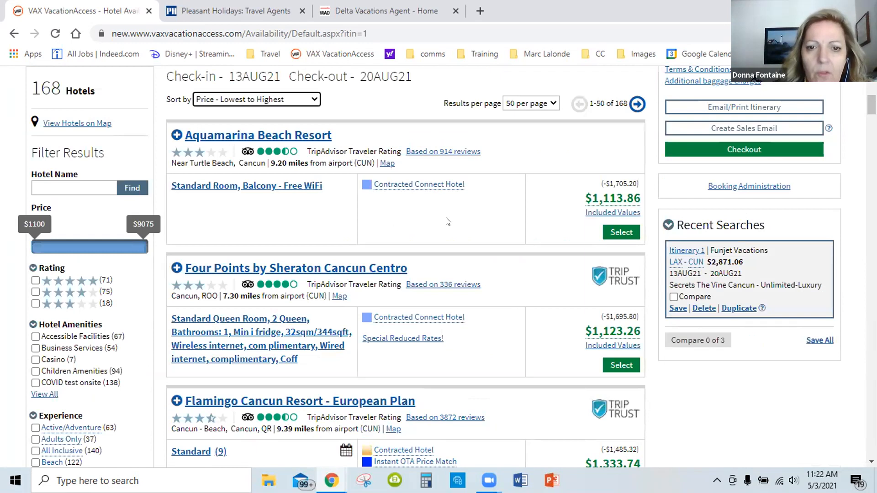
{"action": "scroll", "coordinate": [449, 222], "scroll_direction": "down", "scroll_amount": 1}
{"action": "scroll", "coordinate": [325, 236], "scroll_direction": "down", "scroll_amount": 1}
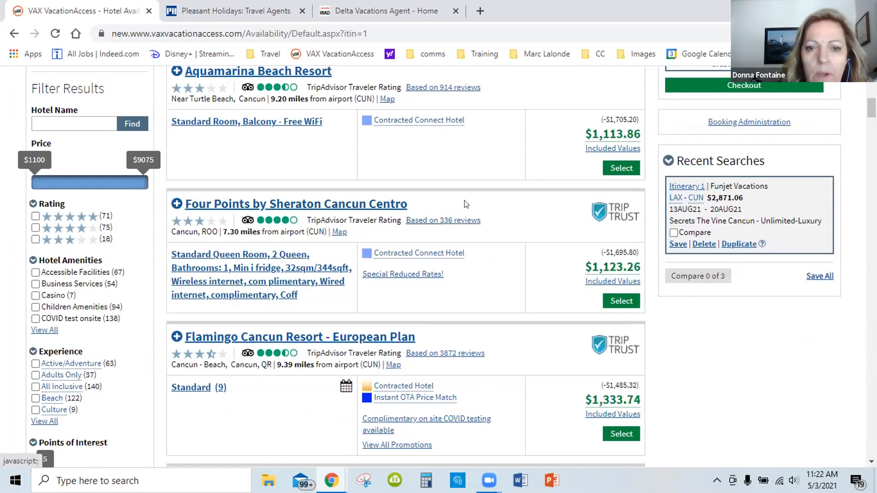
Filter the hotel results to the All Inclusive experience
{"action": "scroll", "coordinate": [390, 220], "scroll_direction": "down", "scroll_amount": 3}
{"action": "scroll", "coordinate": [274, 214], "scroll_direction": "down", "scroll_amount": 1}
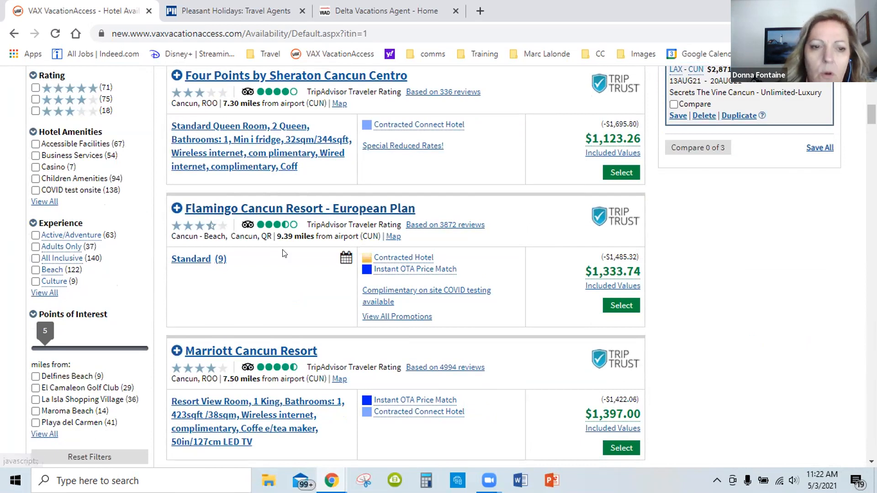
{"action": "scroll", "coordinate": [191, 242], "scroll_direction": "down", "scroll_amount": 4}
{"action": "scroll", "coordinate": [130, 232], "scroll_direction": "up", "scroll_amount": 3}
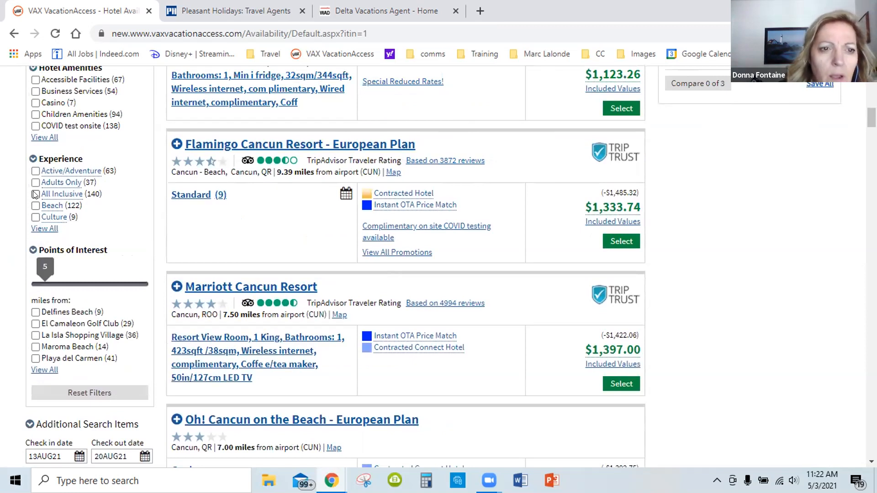
{"action": "left_click", "coordinate": [35, 195]}
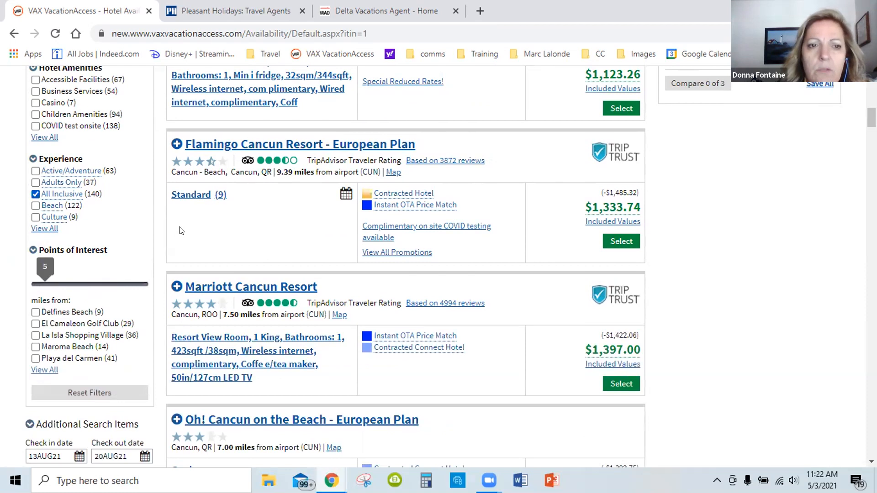
Examine the price, room type and hotel labels of the BlueBay Grand Esmeralda - All Inclusive listing
{"action": "scroll", "coordinate": [311, 253], "scroll_direction": "up", "scroll_amount": 5}
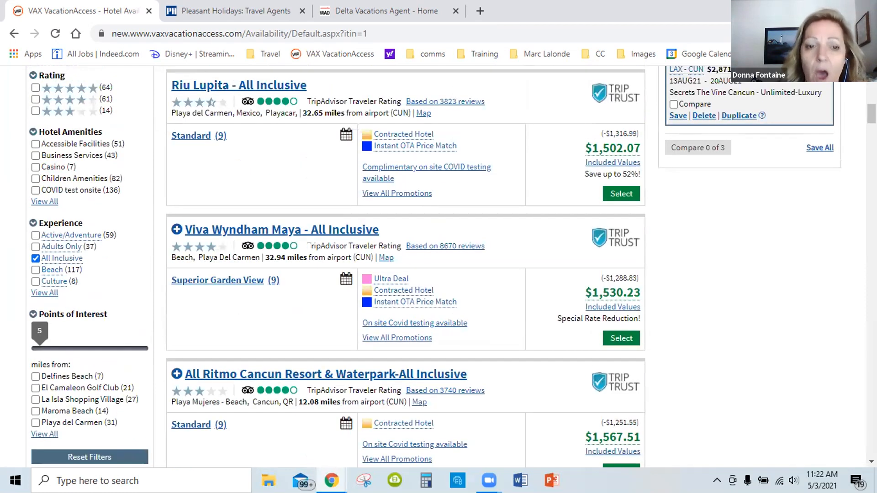
{"action": "scroll", "coordinate": [302, 270], "scroll_direction": "up", "scroll_amount": 2}
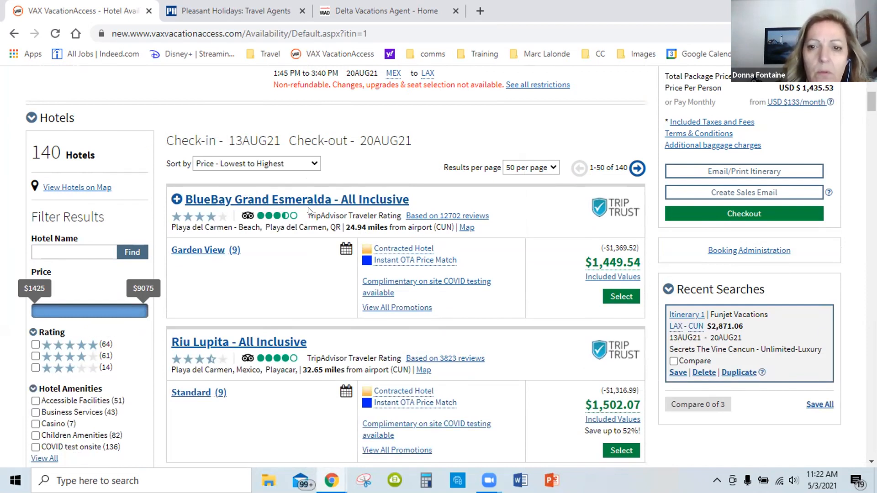
{"action": "scroll", "coordinate": [310, 213], "scroll_direction": "down", "scroll_amount": 1}
{"action": "mouse_move", "coordinate": [600, 198]}
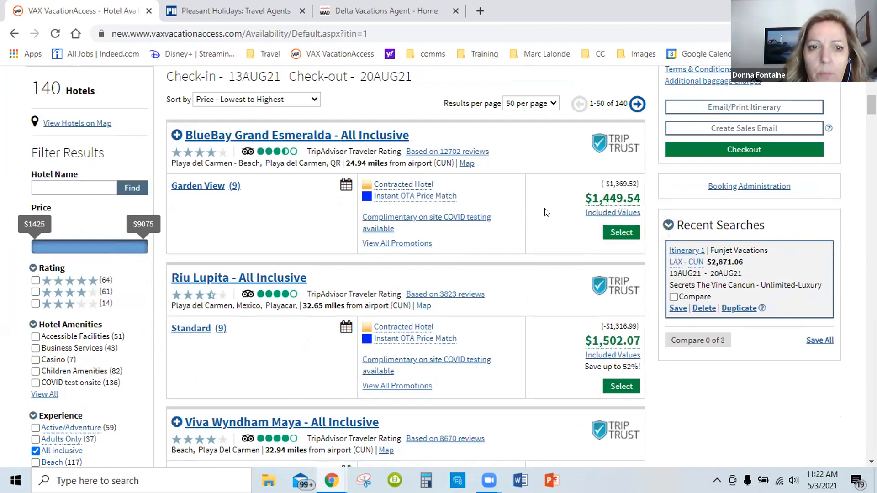
{"action": "scroll", "coordinate": [546, 215], "scroll_direction": "up", "scroll_amount": 1}
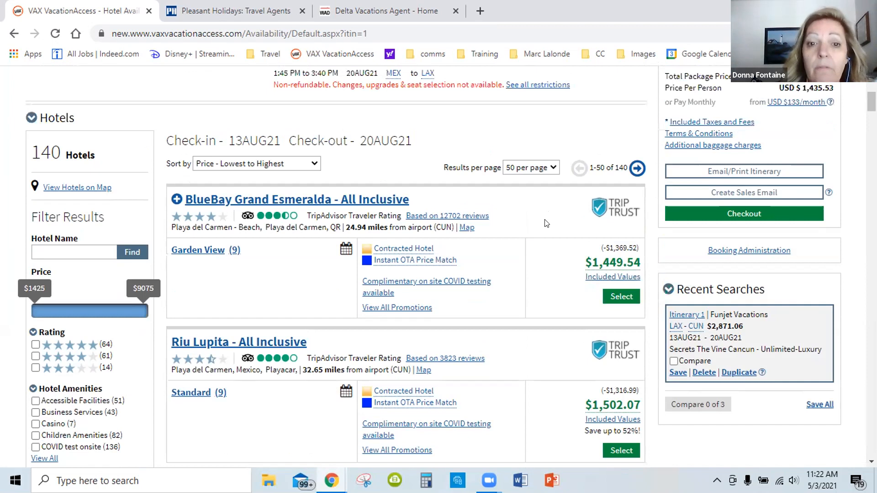
{"action": "scroll", "coordinate": [544, 229], "scroll_direction": "down", "scroll_amount": 1}
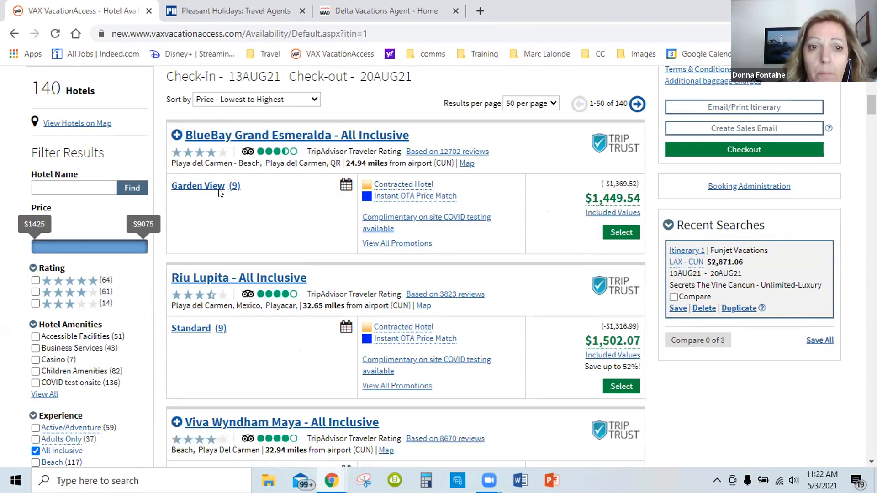
{"action": "scroll", "coordinate": [256, 196], "scroll_direction": "up", "scroll_amount": 1}
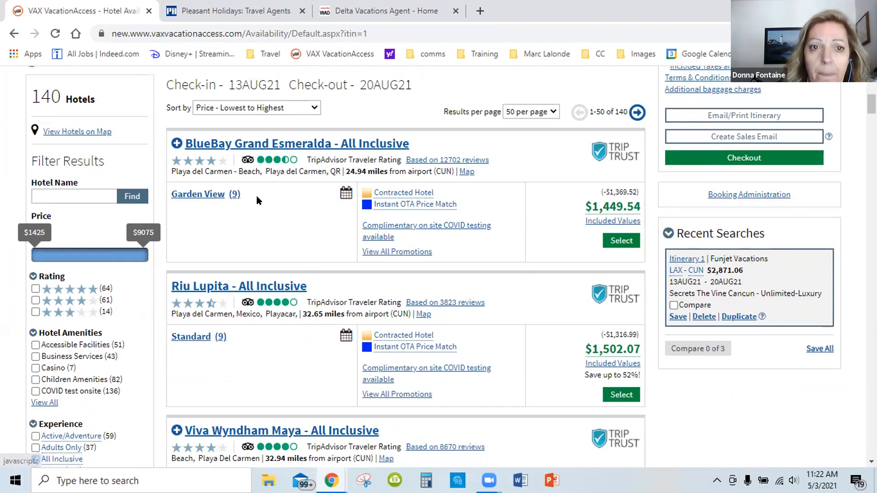
{"action": "scroll", "coordinate": [339, 173], "scroll_direction": "up", "scroll_amount": 5}
{"action": "scroll", "coordinate": [357, 220], "scroll_direction": "down", "scroll_amount": 4}
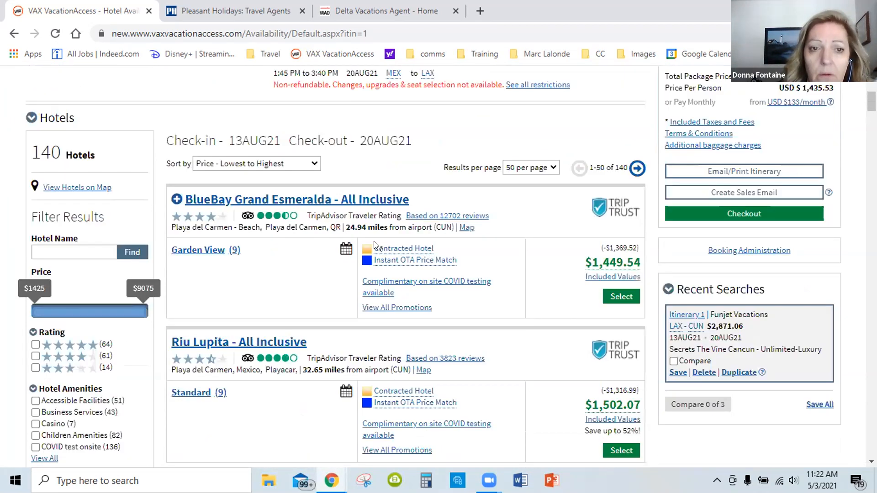
{"action": "scroll", "coordinate": [363, 241], "scroll_direction": "down", "scroll_amount": 1}
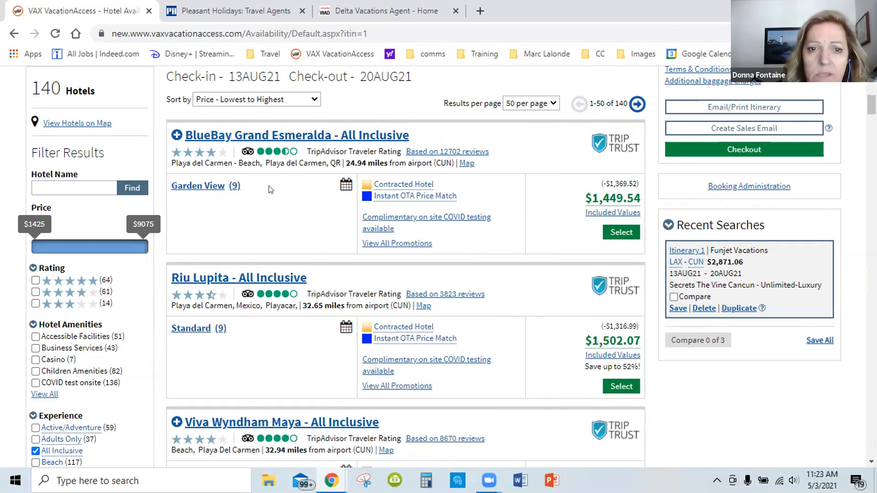
Look through the next cheapest all-inclusive hotels, from Riu Lupita to Viva Wyndham Azteca
{"action": "scroll", "coordinate": [270, 189], "scroll_direction": "down", "scroll_amount": 1}
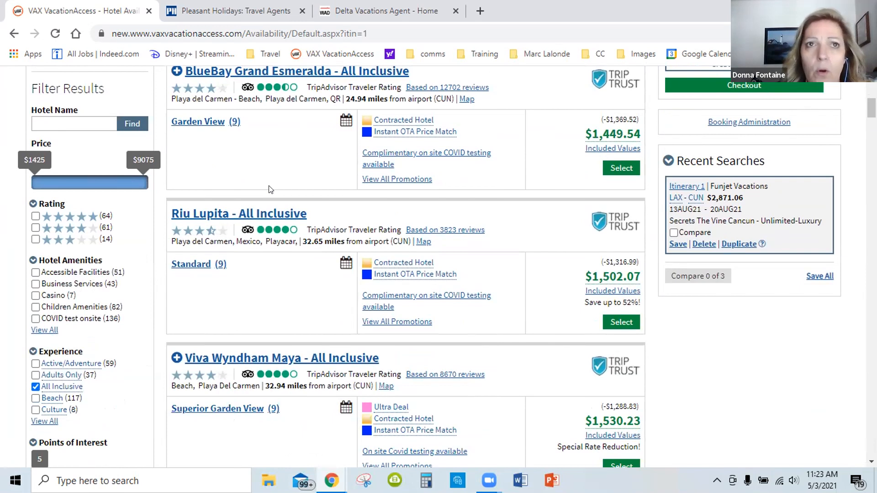
{"action": "scroll", "coordinate": [270, 190], "scroll_direction": "down", "scroll_amount": 2}
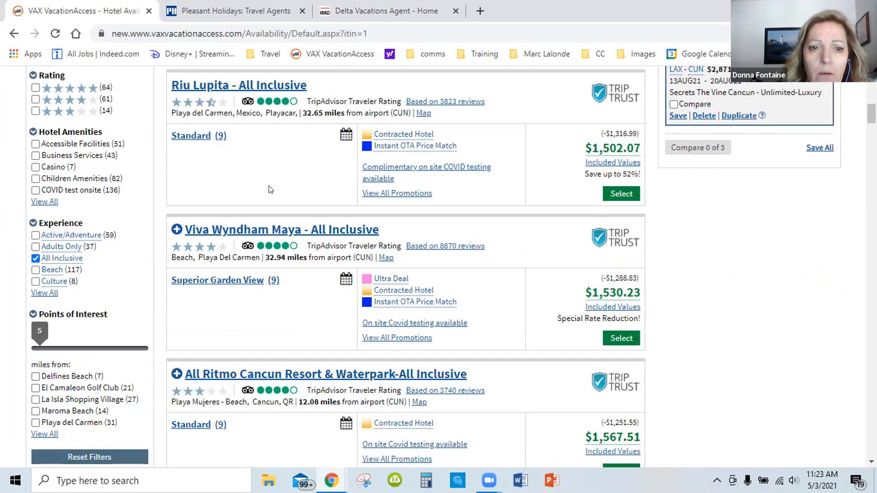
{"action": "scroll", "coordinate": [270, 189], "scroll_direction": "down", "scroll_amount": 3}
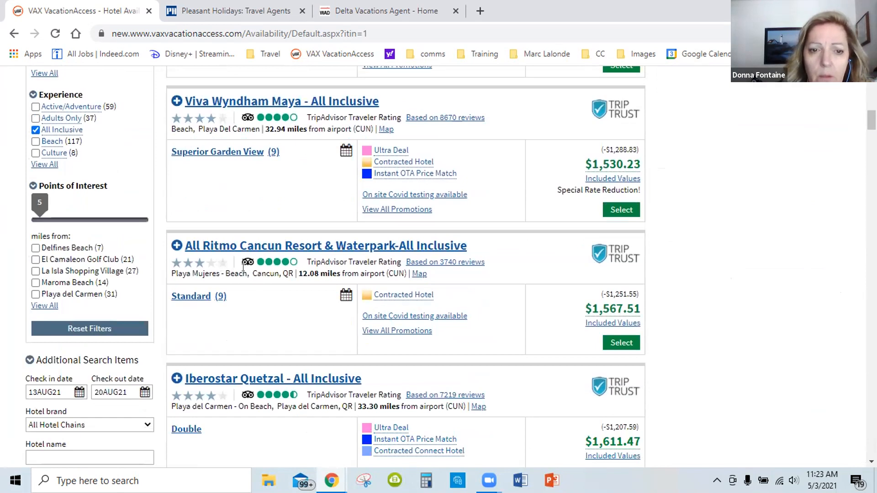
{"action": "scroll", "coordinate": [270, 295], "scroll_direction": "down", "scroll_amount": 4}
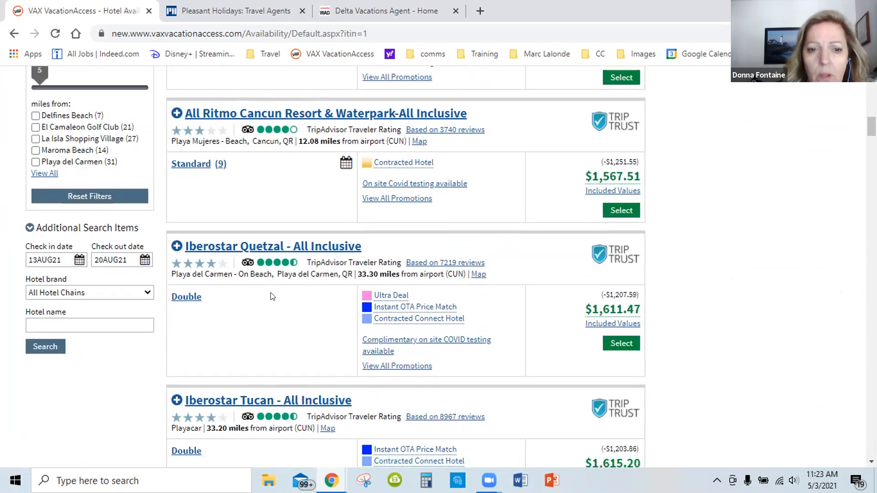
{"action": "scroll", "coordinate": [272, 294], "scroll_direction": "down", "scroll_amount": 3}
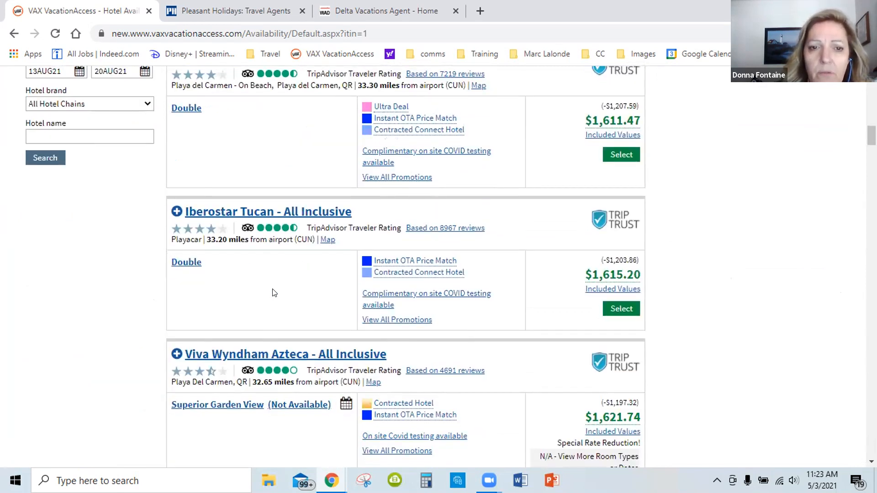
{"action": "scroll", "coordinate": [274, 292], "scroll_direction": "up", "scroll_amount": 3}
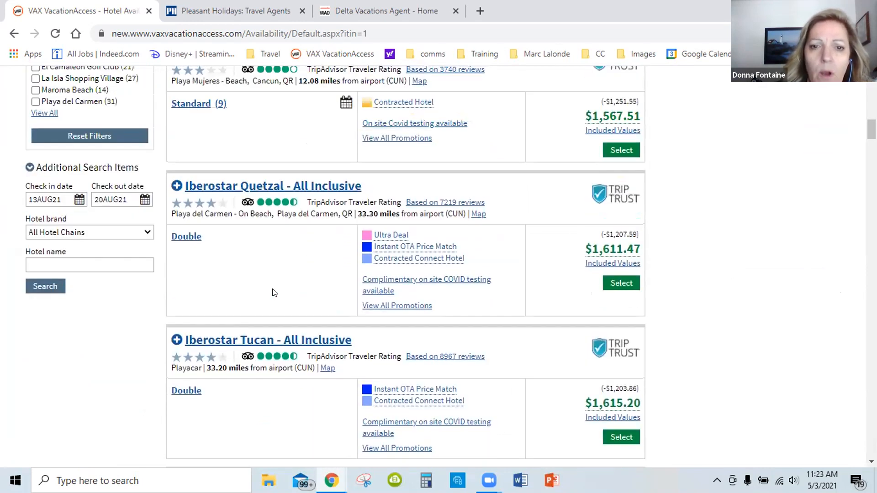
Expand the full list of Experience filters and read the Adults Only and Active/Adventure descriptions
{"action": "scroll", "coordinate": [275, 294], "scroll_direction": "up", "scroll_amount": 8}
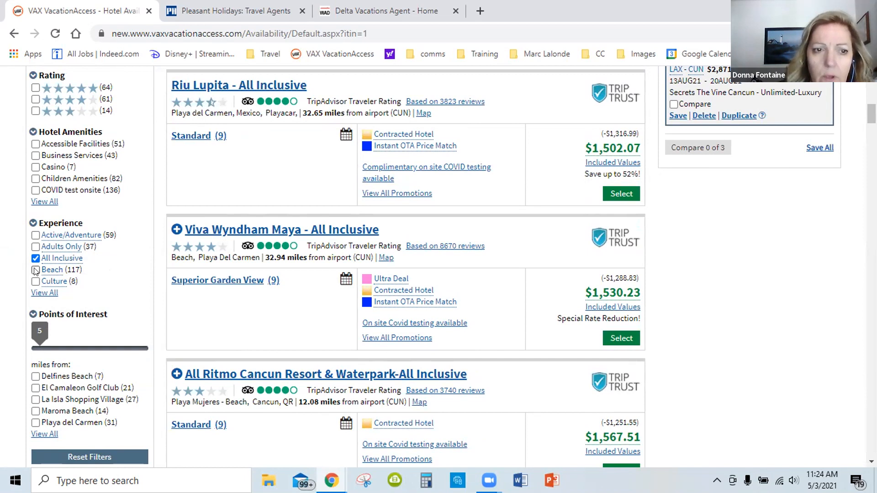
{"action": "mouse_move", "coordinate": [57, 246]}
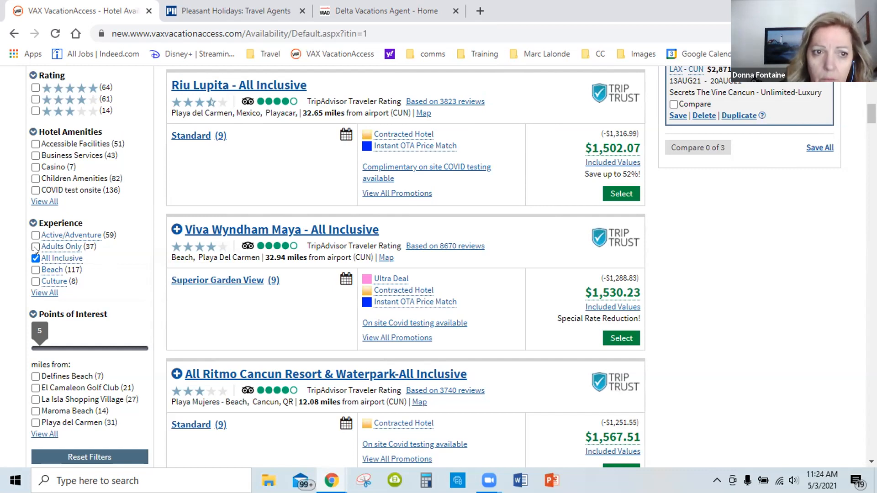
{"action": "left_click", "coordinate": [50, 294]}
{"action": "scroll", "coordinate": [123, 258], "scroll_direction": "down", "scroll_amount": 1}
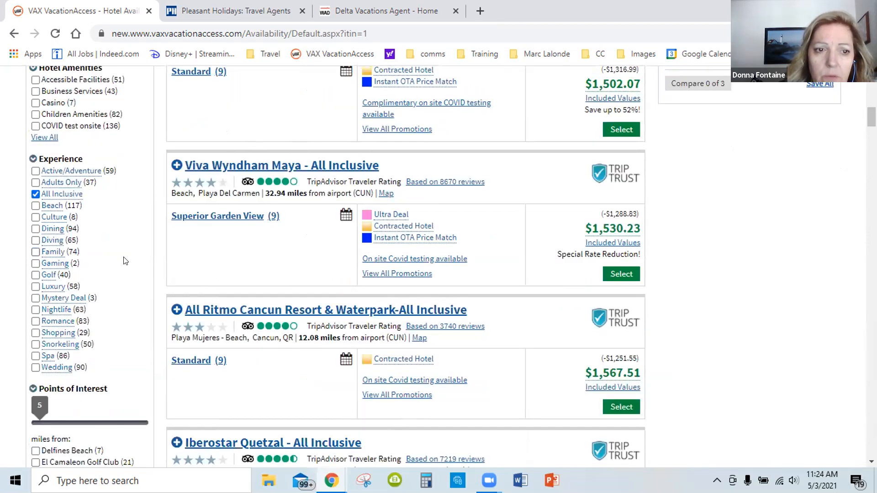
{"action": "mouse_move", "coordinate": [55, 254]}
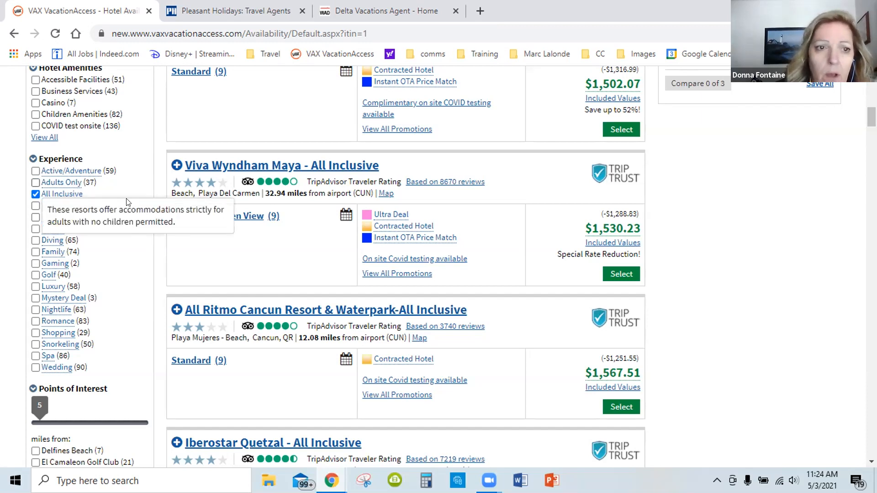
{"action": "mouse_move", "coordinate": [95, 172]}
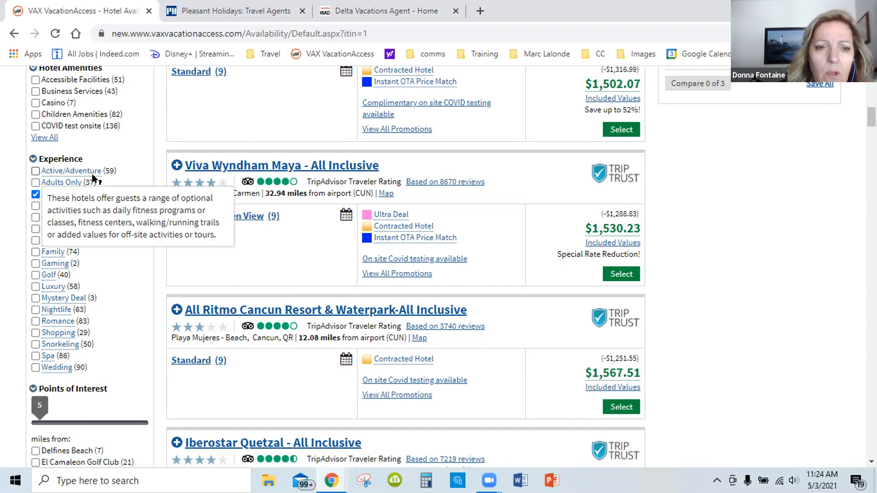
Expand the full list of Hotel Amenities filters and review the available options
{"action": "scroll", "coordinate": [137, 180], "scroll_direction": "up", "scroll_amount": 3}
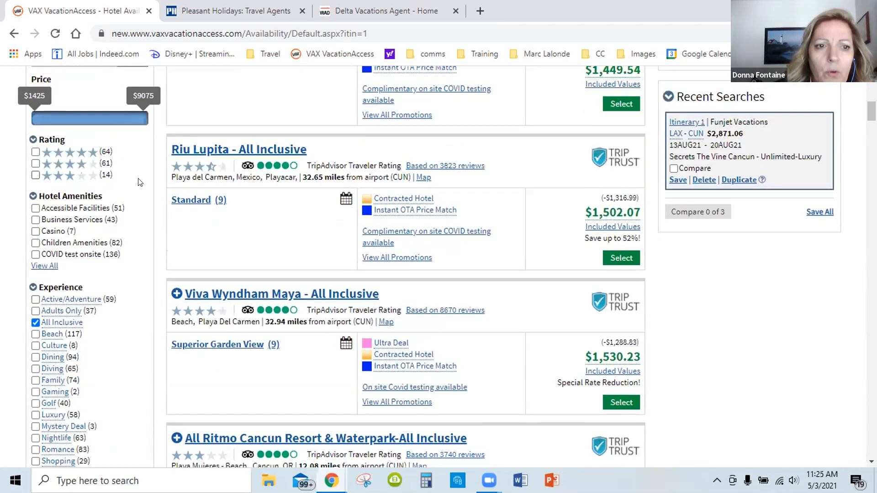
{"action": "left_click", "coordinate": [46, 266]}
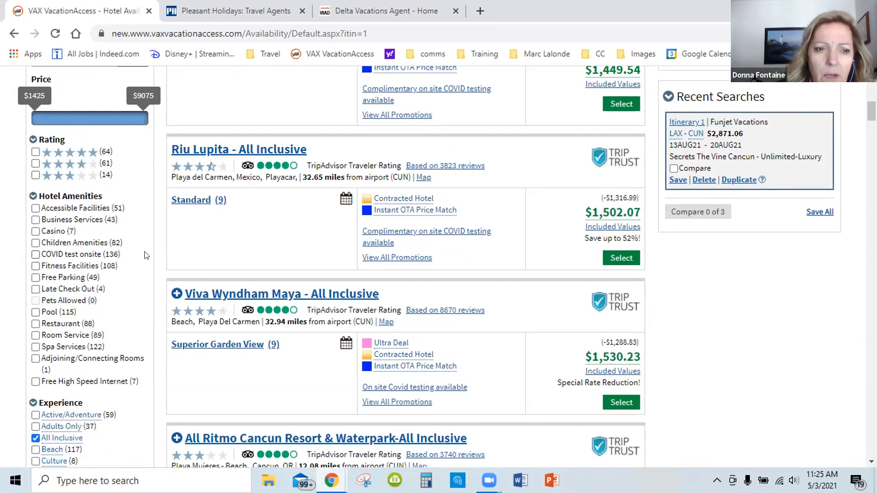
{"action": "scroll", "coordinate": [146, 255], "scroll_direction": "down", "scroll_amount": 2}
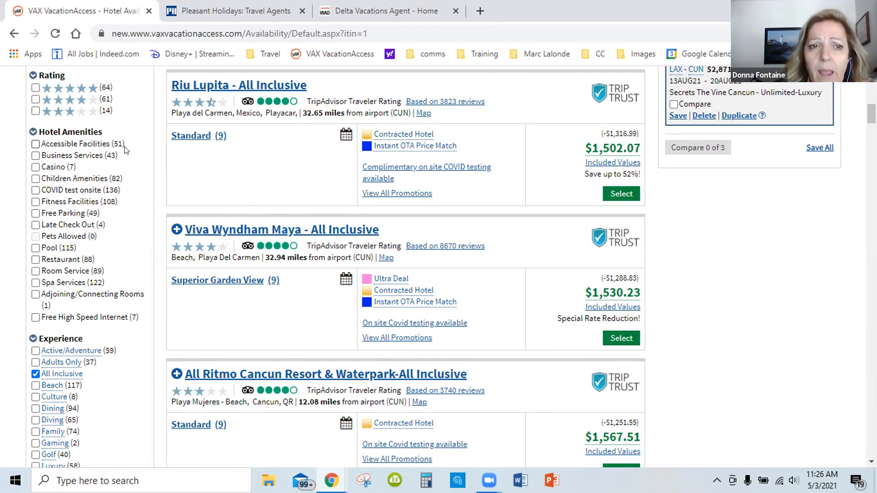
{"action": "scroll", "coordinate": [152, 195], "scroll_direction": "down", "scroll_amount": 1}
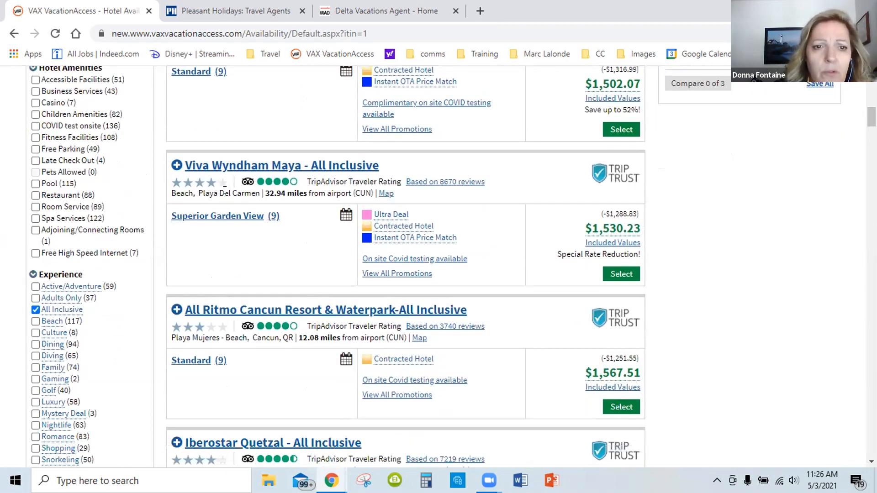
Compare the star ratings, locations and airport distances of the all-inclusive hotels from BlueBay Grand Esmeralda to Nyx Hotel Cancun
{"action": "scroll", "coordinate": [247, 220], "scroll_direction": "up", "scroll_amount": 4}
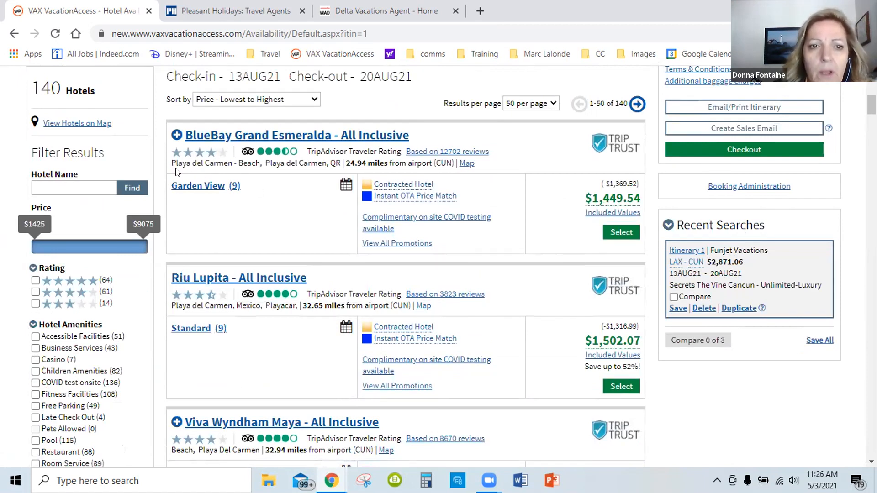
{"action": "scroll", "coordinate": [280, 191], "scroll_direction": "down", "scroll_amount": 3}
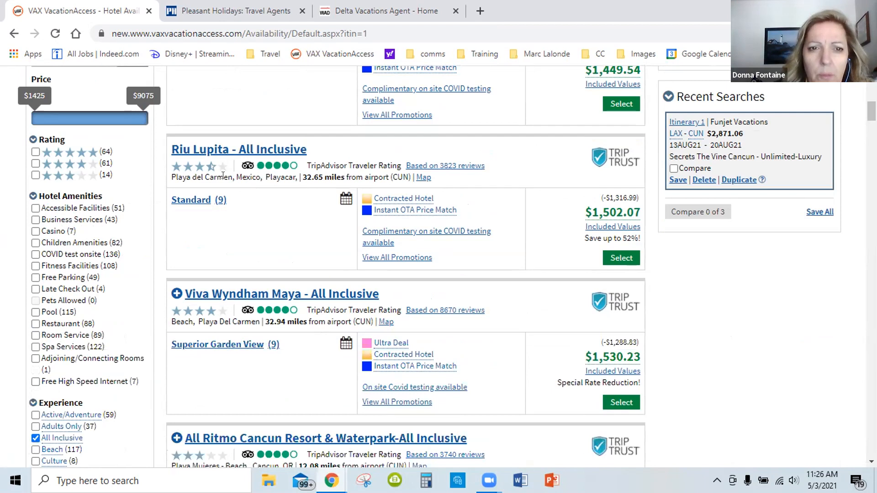
{"action": "scroll", "coordinate": [299, 224], "scroll_direction": "down", "scroll_amount": 1}
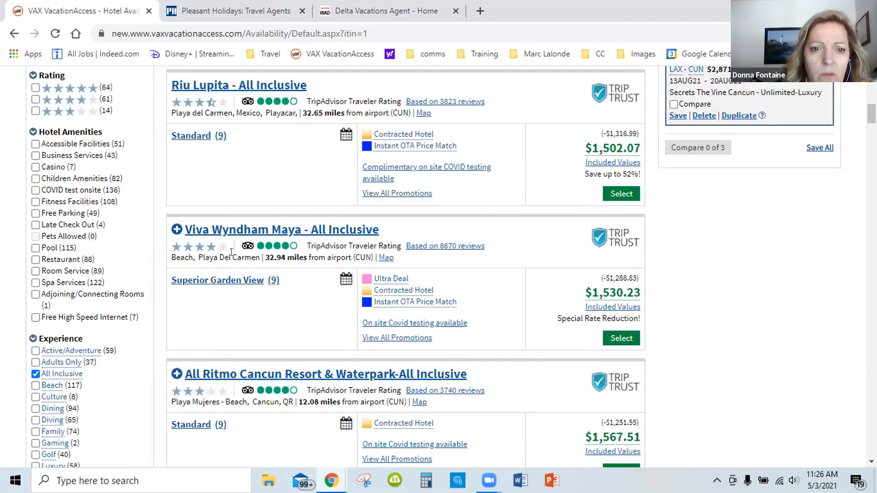
{"action": "scroll", "coordinate": [206, 258], "scroll_direction": "down", "scroll_amount": 3}
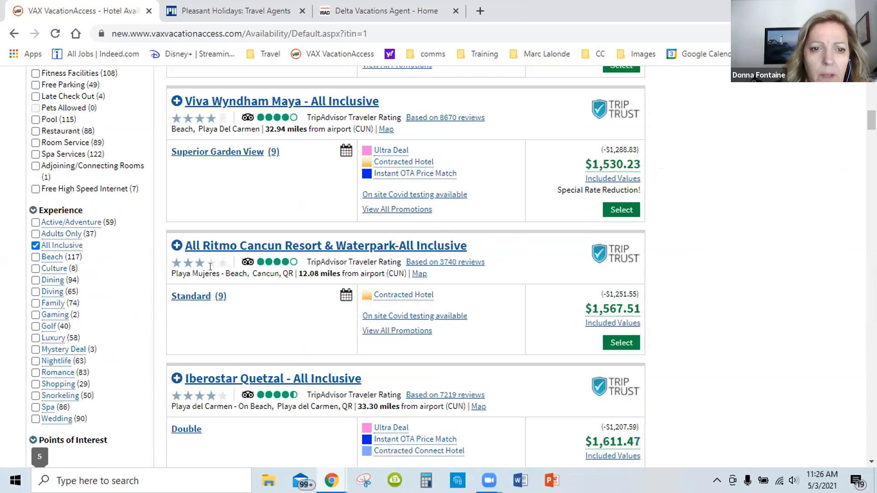
{"action": "scroll", "coordinate": [236, 268], "scroll_direction": "down", "scroll_amount": 1}
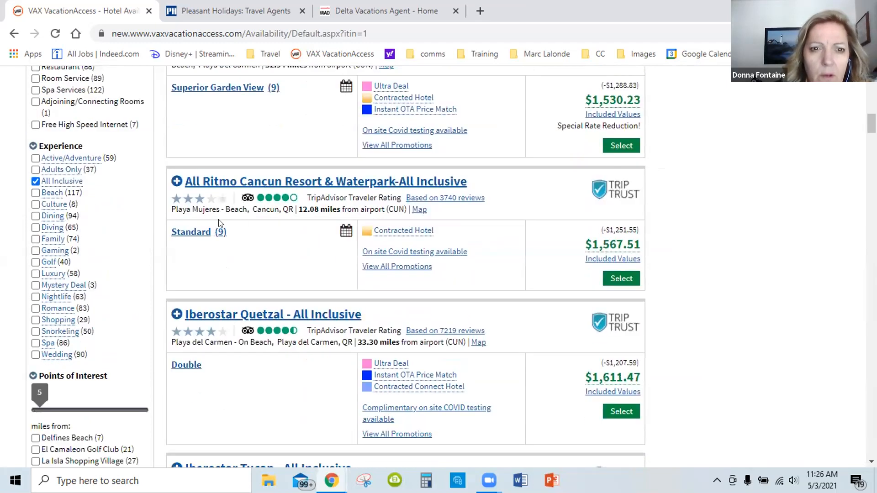
{"action": "scroll", "coordinate": [248, 256], "scroll_direction": "down", "scroll_amount": 6}
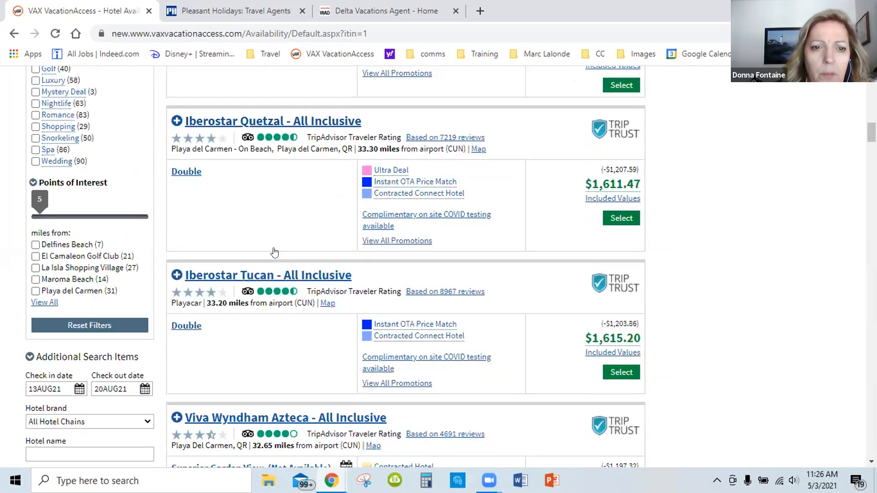
{"action": "scroll", "coordinate": [273, 245], "scroll_direction": "up", "scroll_amount": 1}
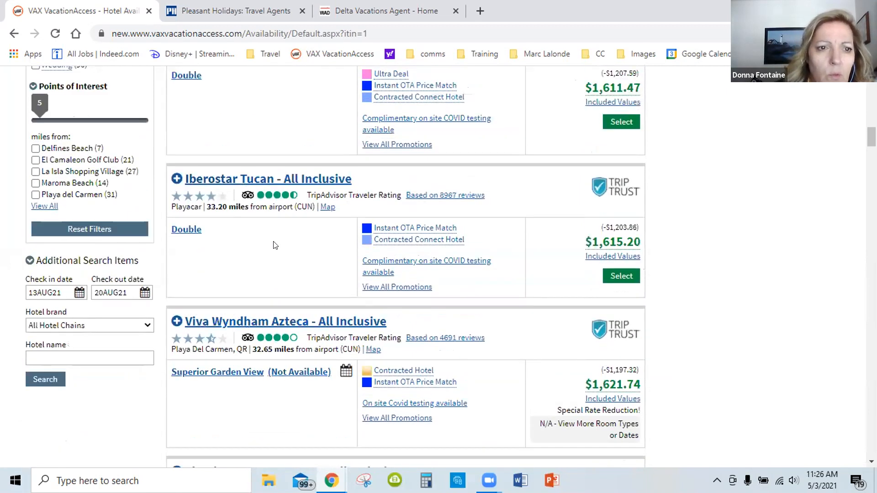
{"action": "scroll", "coordinate": [206, 236], "scroll_direction": "up", "scroll_amount": 1}
{"action": "scroll", "coordinate": [211, 237], "scroll_direction": "down", "scroll_amount": 2}
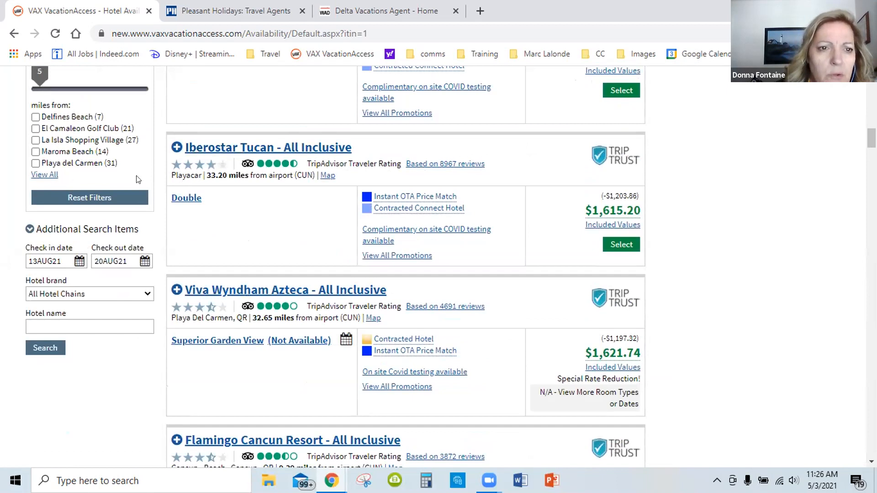
{"action": "scroll", "coordinate": [275, 190], "scroll_direction": "down", "scroll_amount": 3}
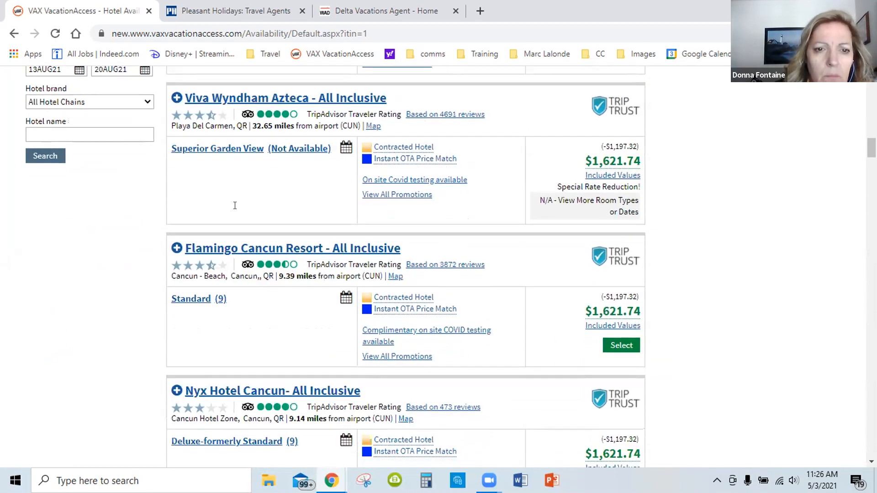
Compare the star ratings, locations, promotions and prices of the Flamingo Cancun Resort, Nyx Hotel Cancun and Catalonia Riviera Maya listings
{"action": "scroll", "coordinate": [235, 201], "scroll_direction": "down", "scroll_amount": 1}
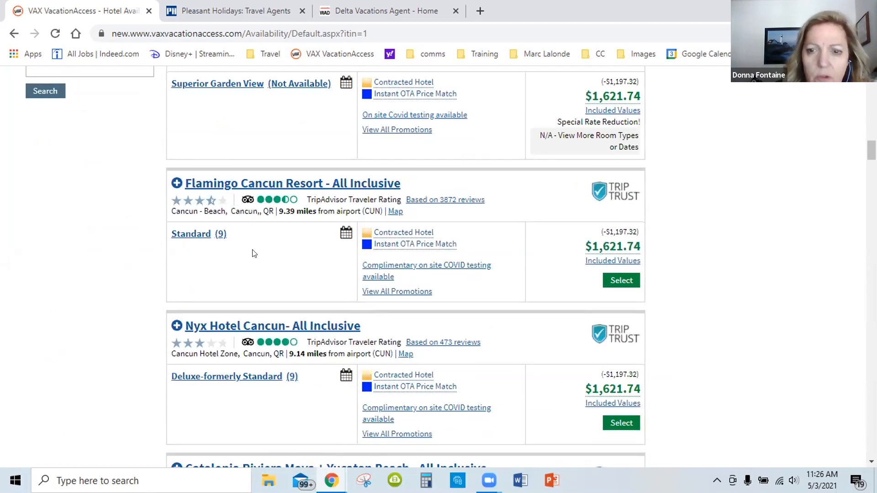
{"action": "scroll", "coordinate": [255, 293], "scroll_direction": "down", "scroll_amount": 2}
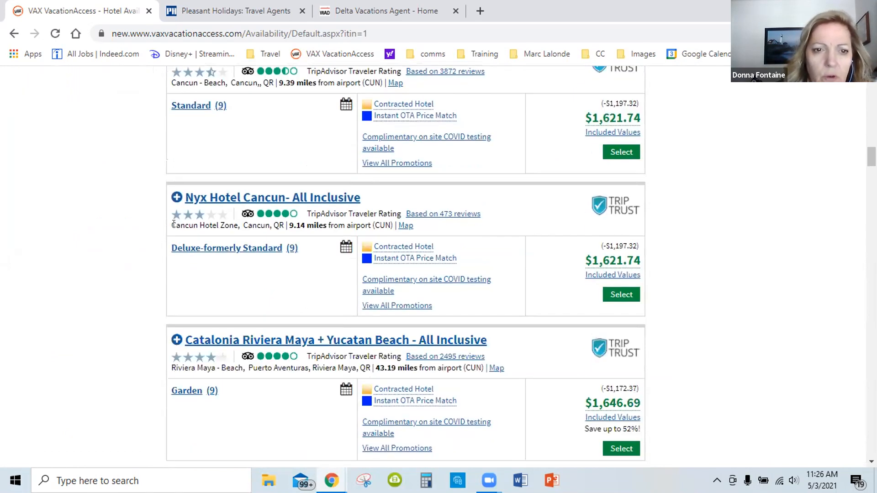
{"action": "scroll", "coordinate": [274, 236], "scroll_direction": "up", "scroll_amount": 1}
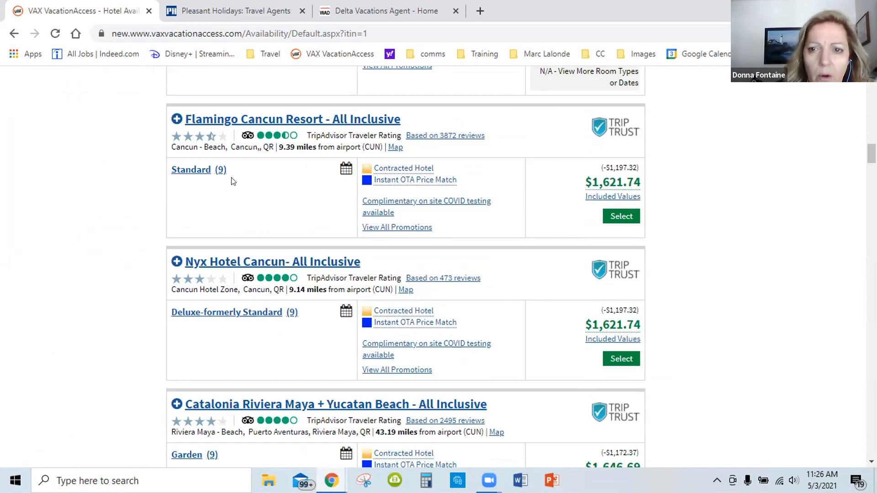
{"action": "scroll", "coordinate": [427, 214], "scroll_direction": "up", "scroll_amount": 1}
{"action": "scroll", "coordinate": [427, 214], "scroll_direction": "down", "scroll_amount": 1}
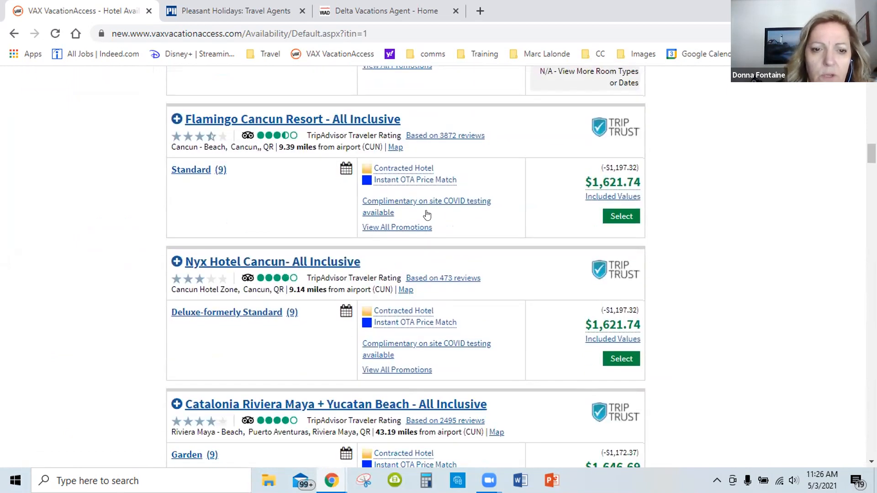
{"action": "scroll", "coordinate": [190, 201], "scroll_direction": "up", "scroll_amount": 1}
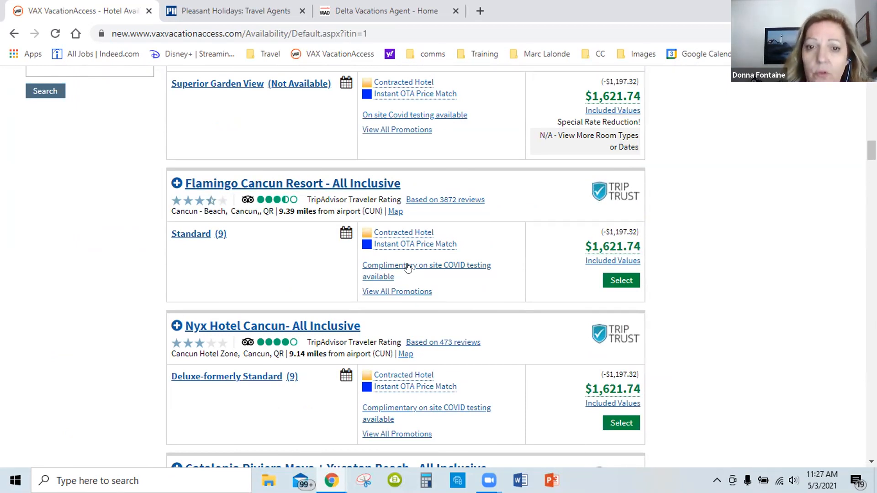
Open the Flamingo Cancun Resort details and view its exterior, beach and pool photos
{"action": "left_click", "coordinate": [263, 184]}
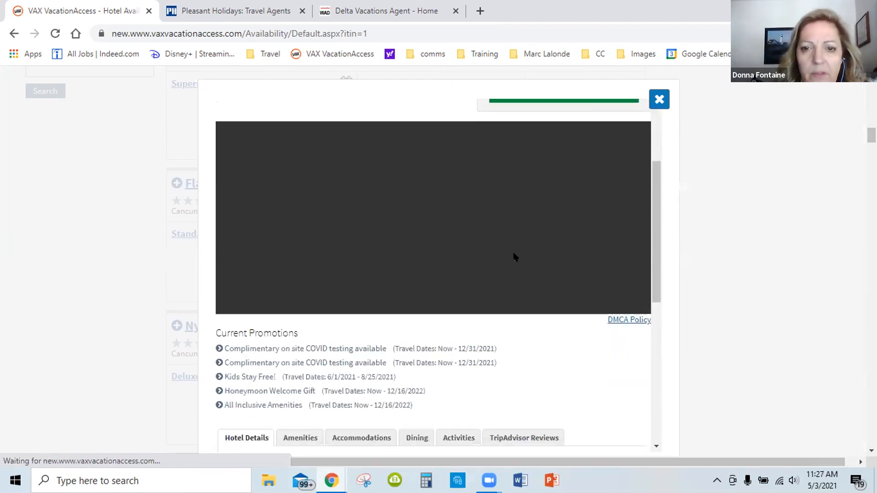
{"action": "scroll", "coordinate": [506, 264], "scroll_direction": "down", "scroll_amount": 1}
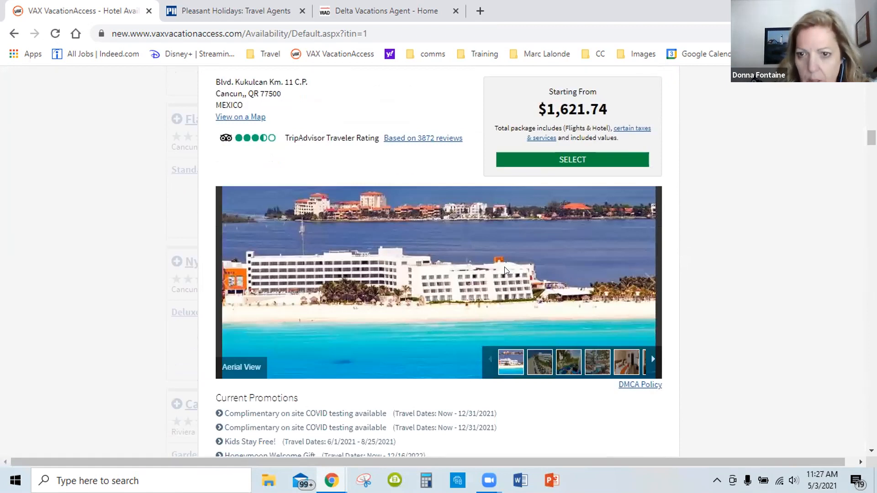
{"action": "scroll", "coordinate": [504, 267], "scroll_direction": "down", "scroll_amount": 1}
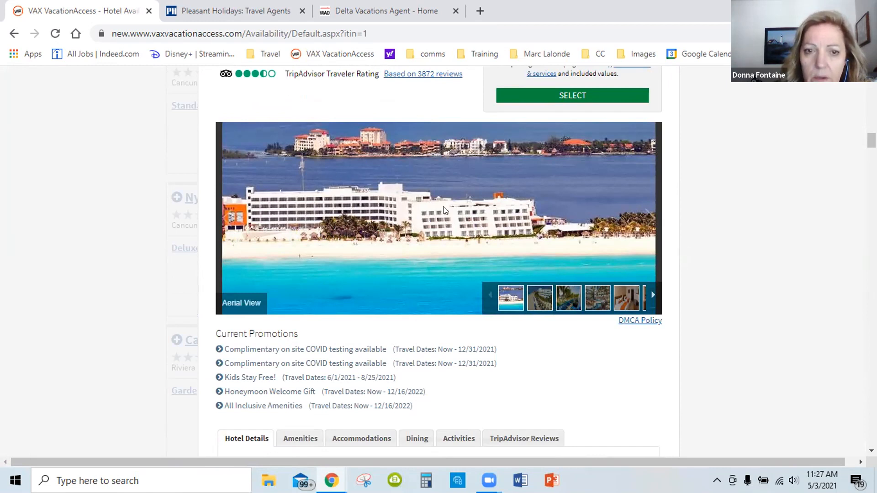
{"action": "left_click", "coordinate": [645, 220]}
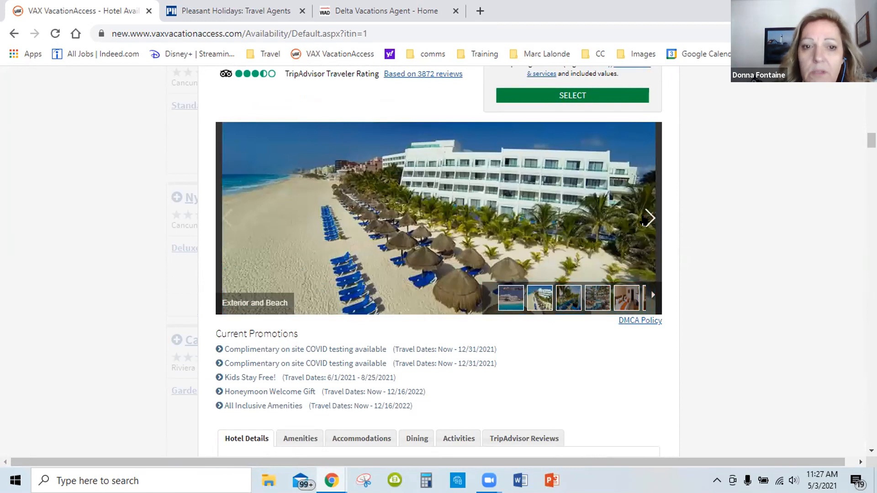
{"action": "left_click", "coordinate": [644, 221]}
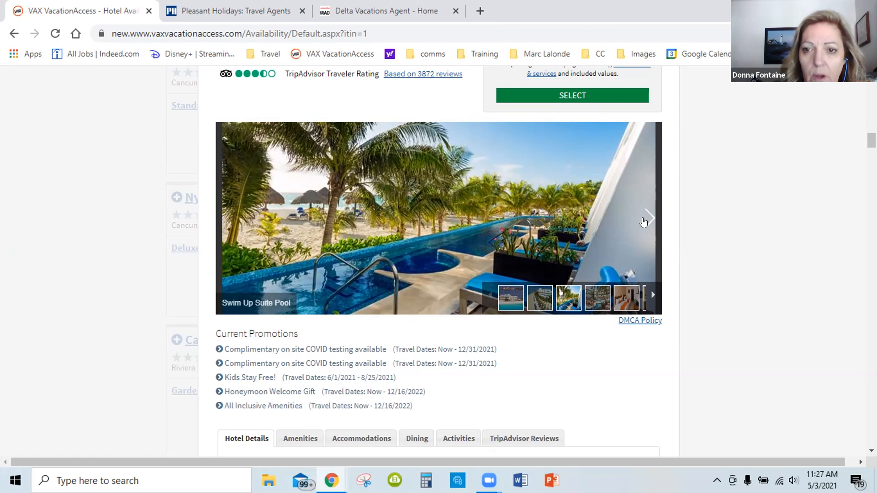
{"action": "left_click", "coordinate": [643, 217]}
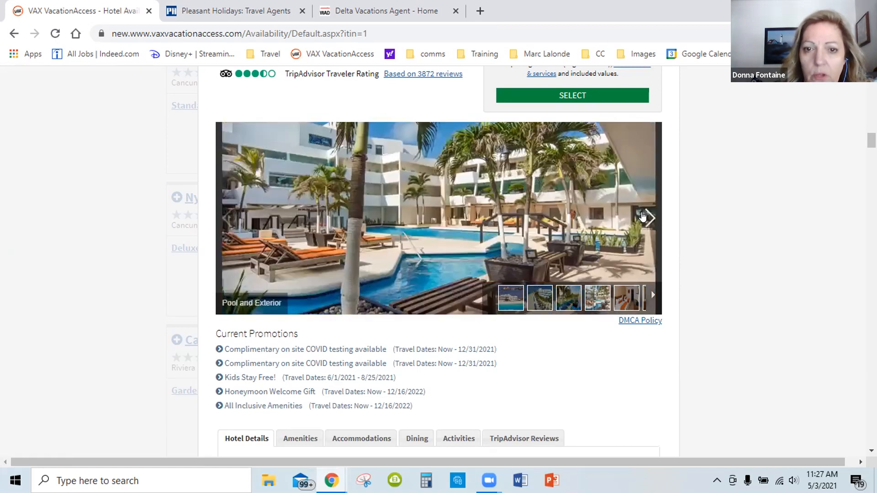
Browse the Flamingo Cancun Resort room photos, from the Standard Guestroom through the Swim Up Family Suite
{"action": "left_click", "coordinate": [643, 217]}
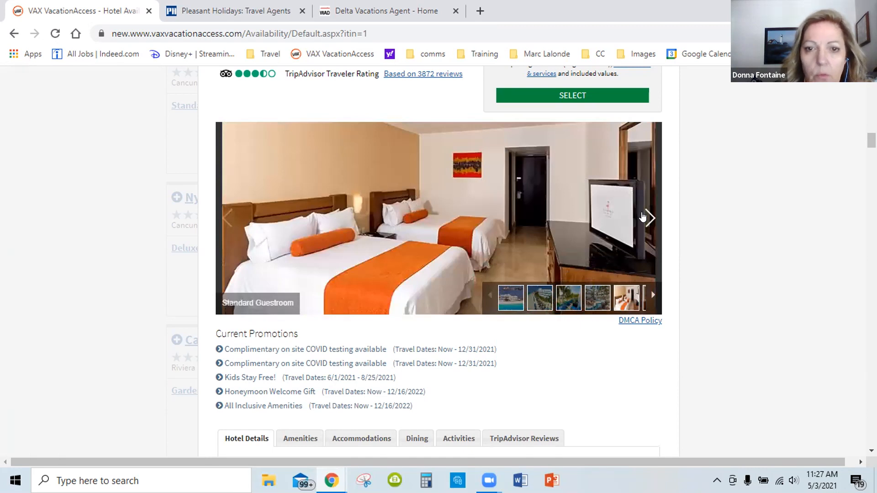
{"action": "left_click", "coordinate": [643, 218]}
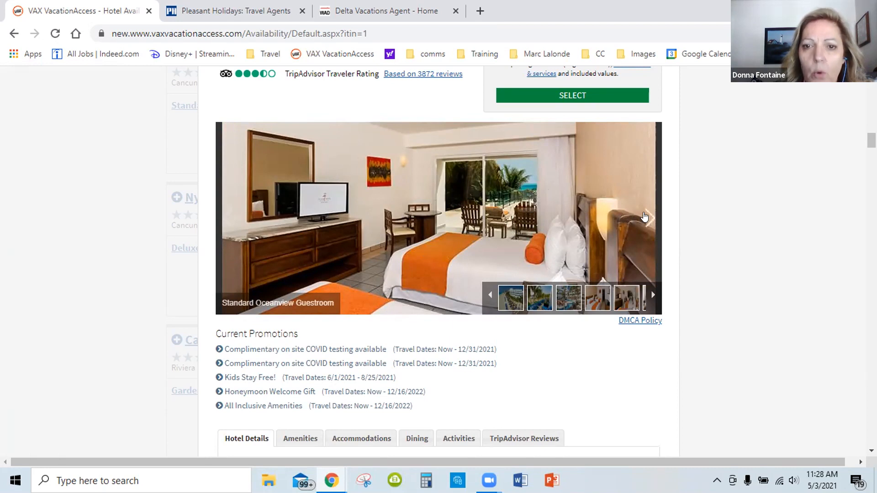
{"action": "left_click", "coordinate": [644, 217]}
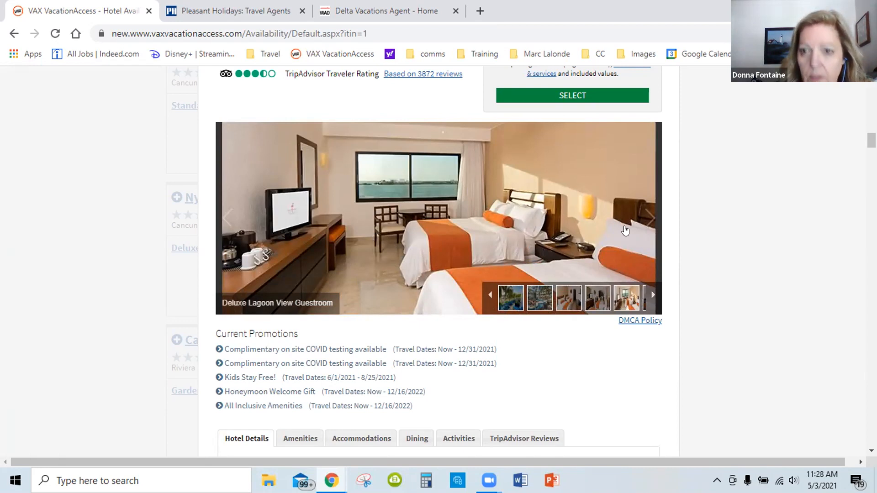
{"action": "left_click", "coordinate": [648, 216]}
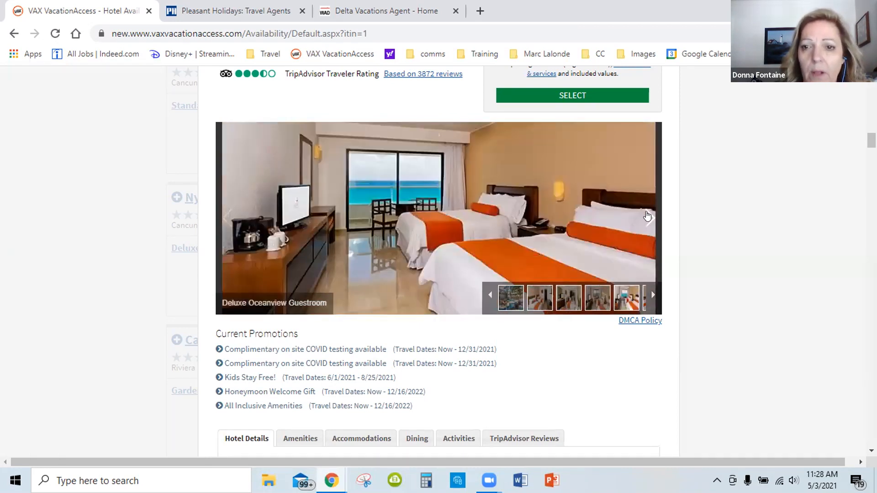
{"action": "left_click", "coordinate": [648, 216]}
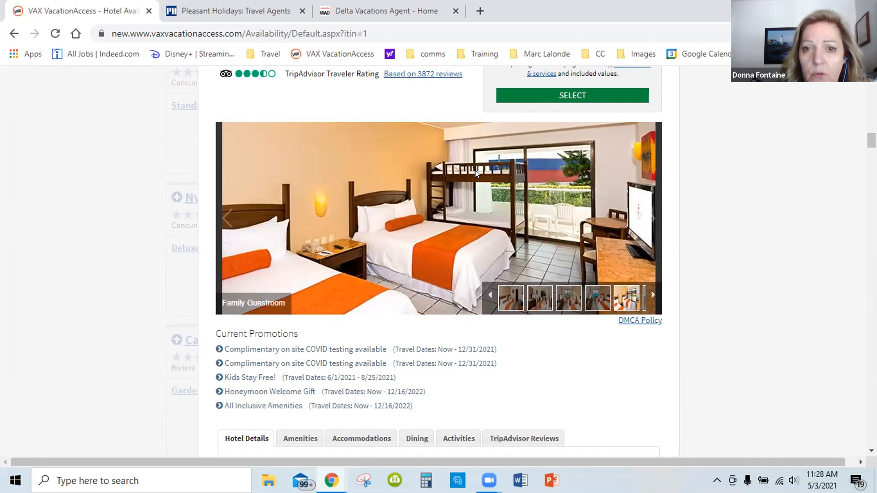
{"action": "left_click", "coordinate": [645, 221]}
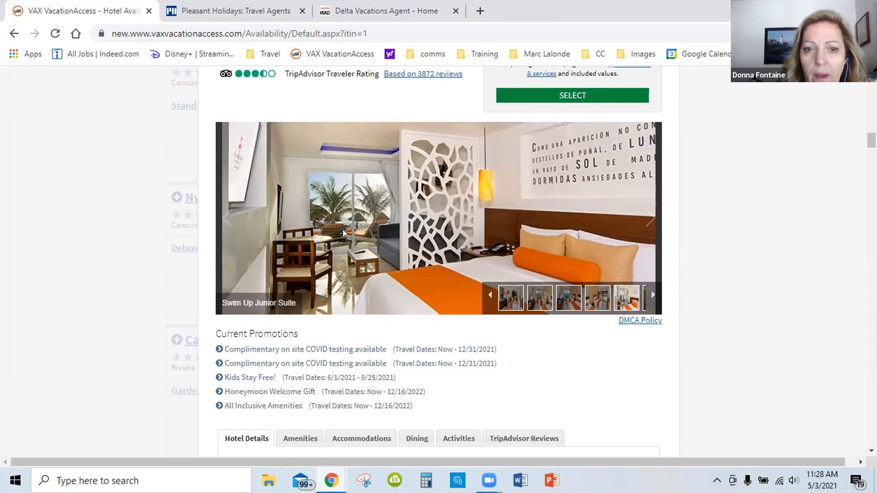
{"action": "left_click", "coordinate": [645, 221]}
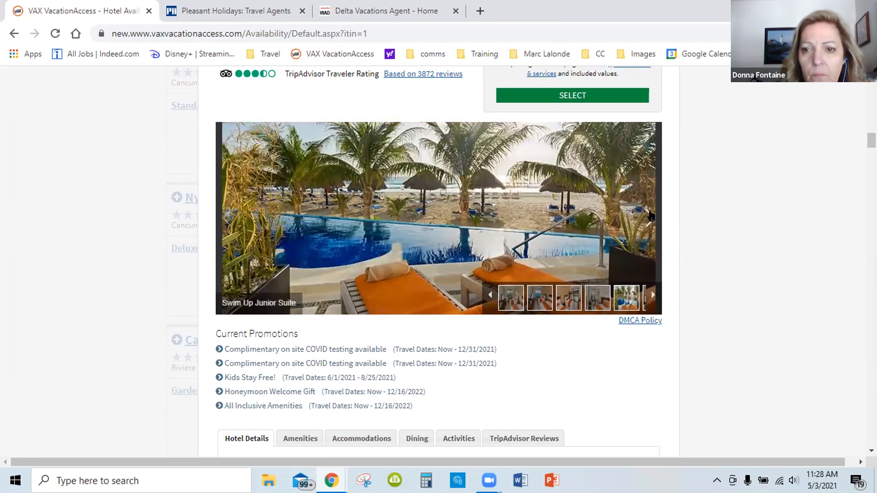
{"action": "left_click", "coordinate": [647, 217]}
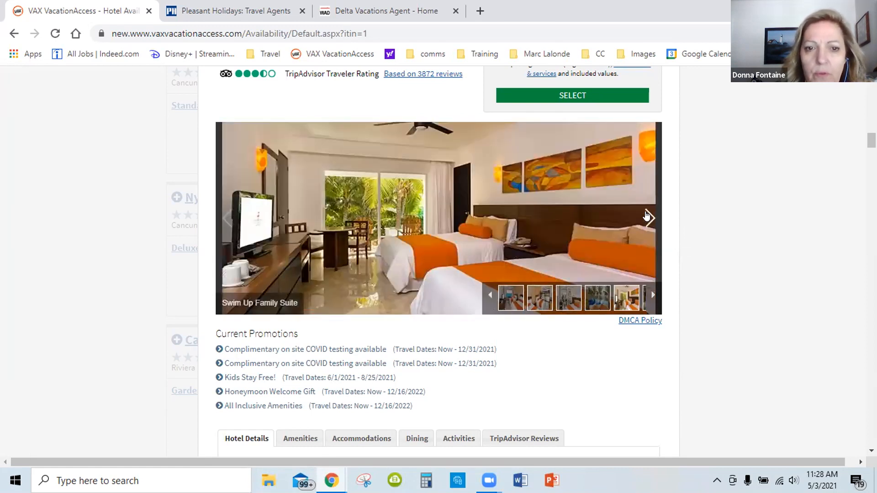
{"action": "left_click", "coordinate": [647, 216]}
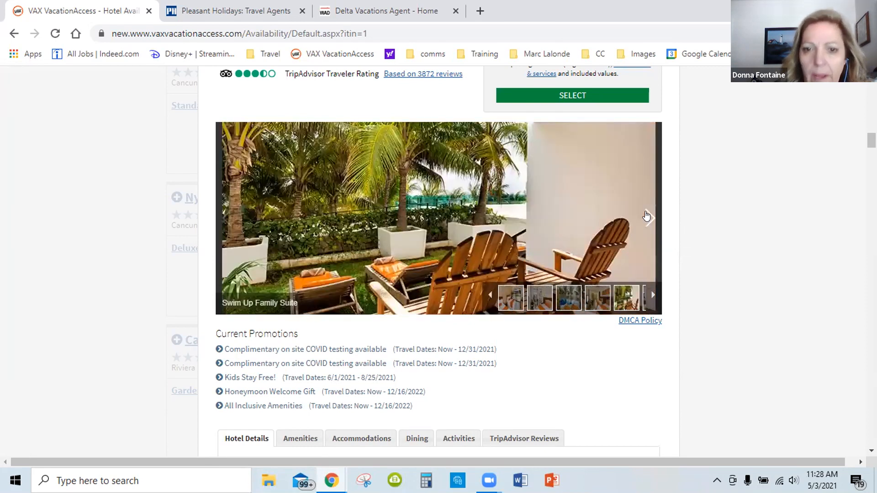
View the La Fuente and Albatros restaurant photos, and check the explanation of the resort's star rating
{"action": "left_click", "coordinate": [647, 217]}
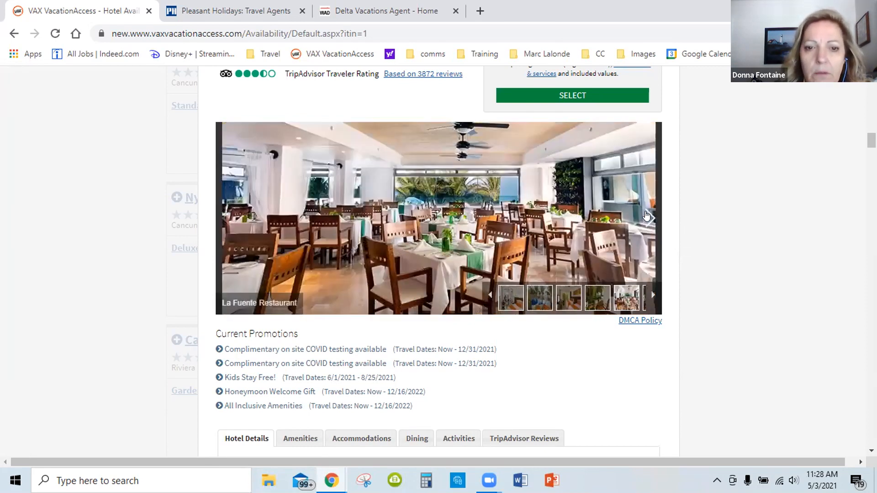
{"action": "left_click", "coordinate": [646, 217]}
{"action": "scroll", "coordinate": [509, 222], "scroll_direction": "up", "scroll_amount": 4}
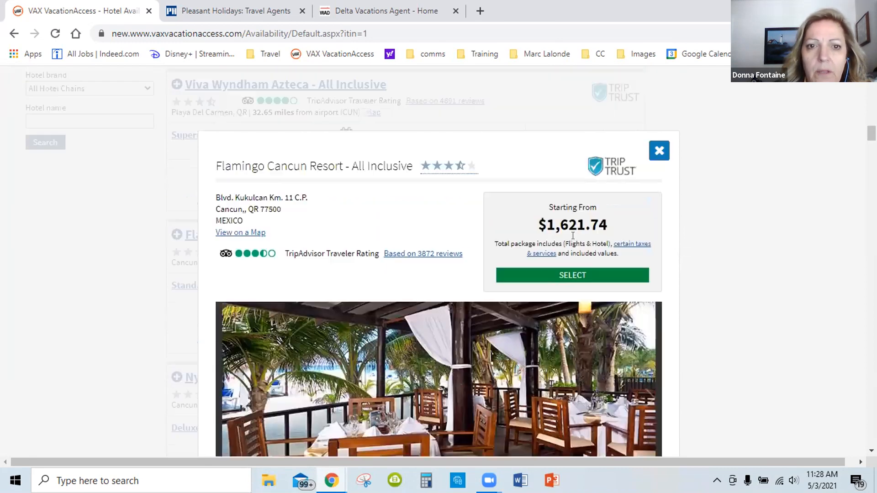
{"action": "mouse_move", "coordinate": [444, 183]}
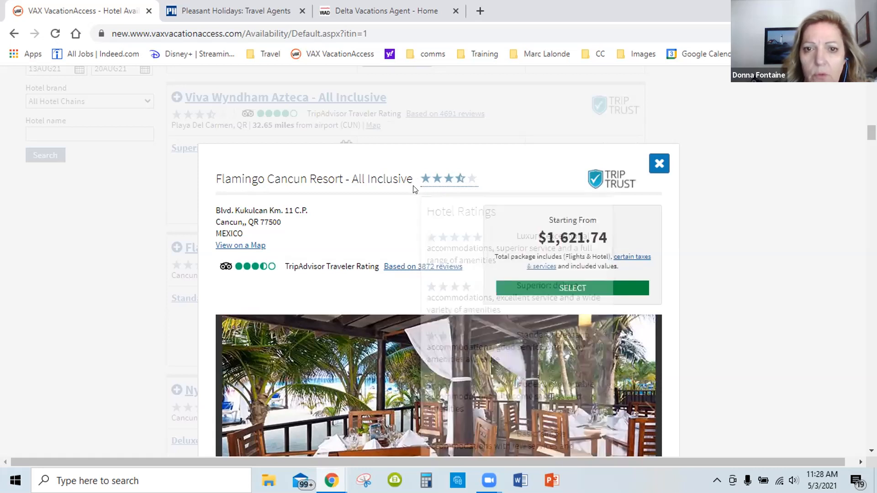
{"action": "scroll", "coordinate": [384, 182], "scroll_direction": "down", "scroll_amount": 3}
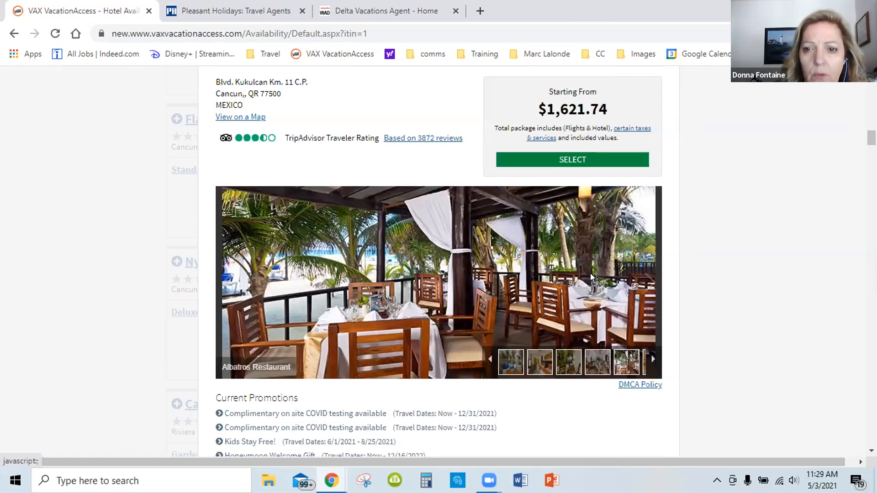
Browse the resort's photos of the Lobby Bar Palenque, Don Roberto's Bar, Family Beach and Pool Deck
{"action": "left_click", "coordinate": [646, 283]}
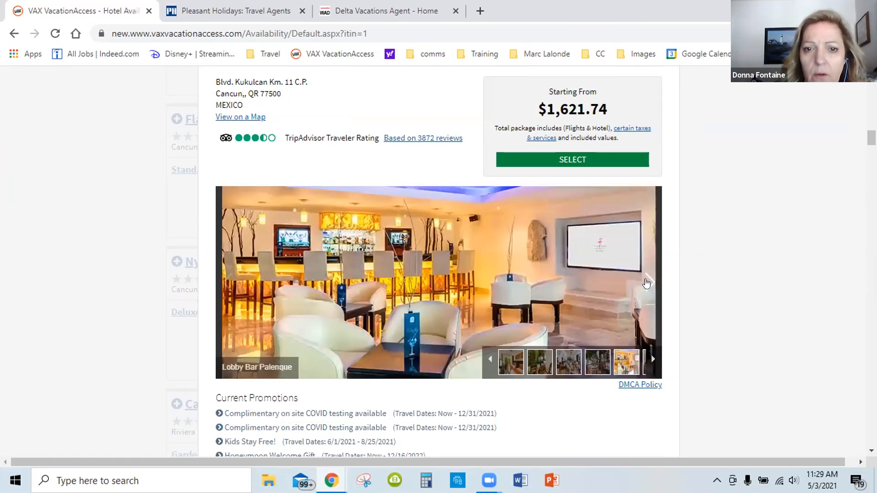
{"action": "left_click", "coordinate": [647, 284]}
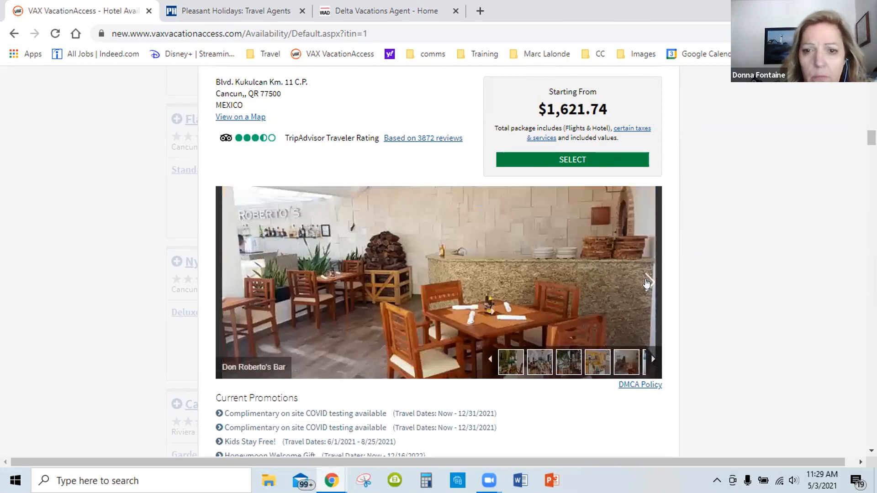
{"action": "left_click", "coordinate": [647, 284]}
{"action": "left_click", "coordinate": [647, 283]}
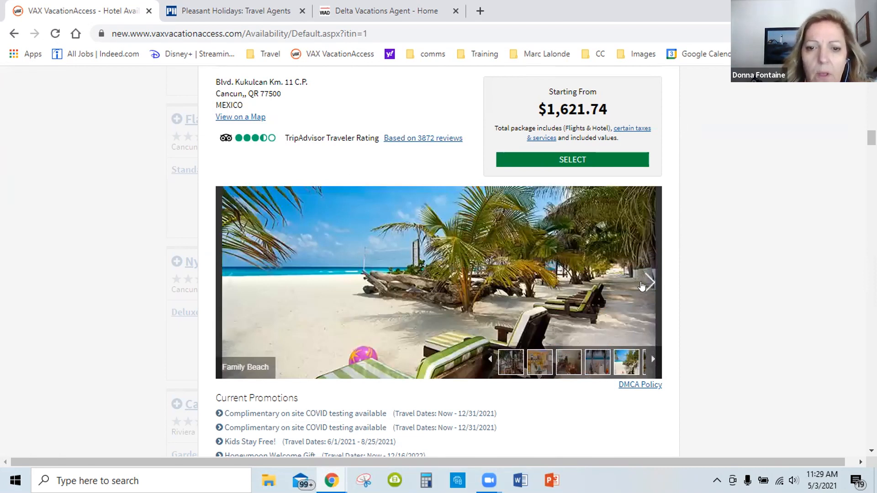
{"action": "left_click", "coordinate": [641, 286]}
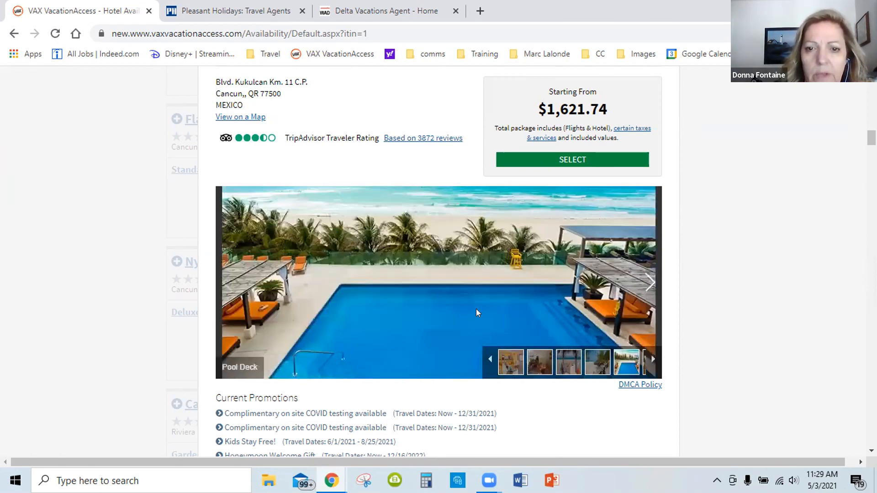
{"action": "left_click", "coordinate": [647, 278]}
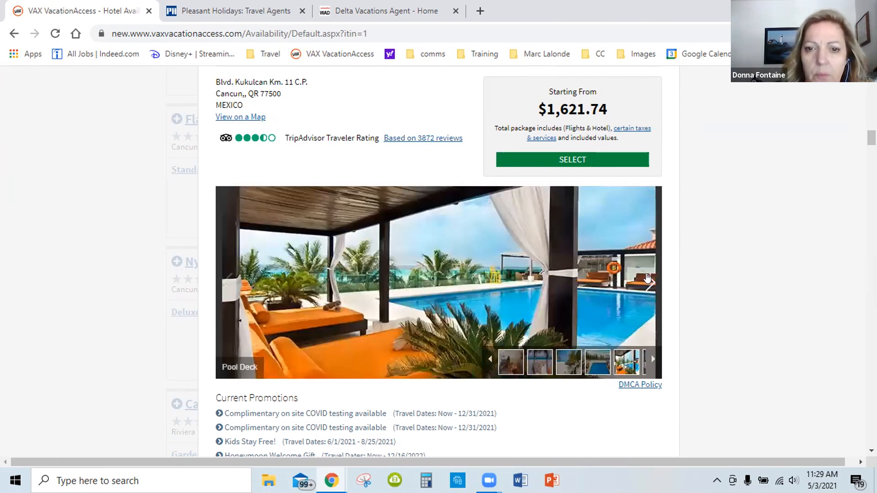
{"action": "left_click", "coordinate": [647, 278]}
View the resort's Kids Club, Fitness Center, Live Entertainment and spa photos through the Spa Temazcal
{"action": "left_click", "coordinate": [646, 278]}
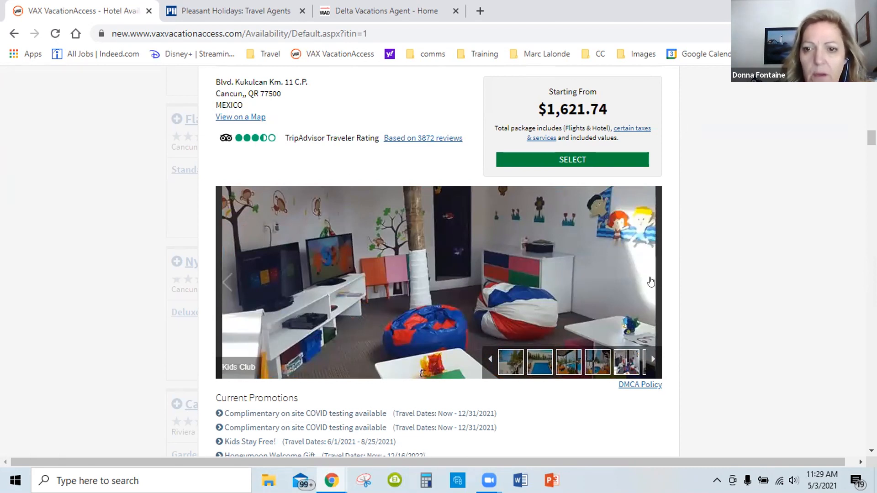
{"action": "left_click", "coordinate": [651, 282]}
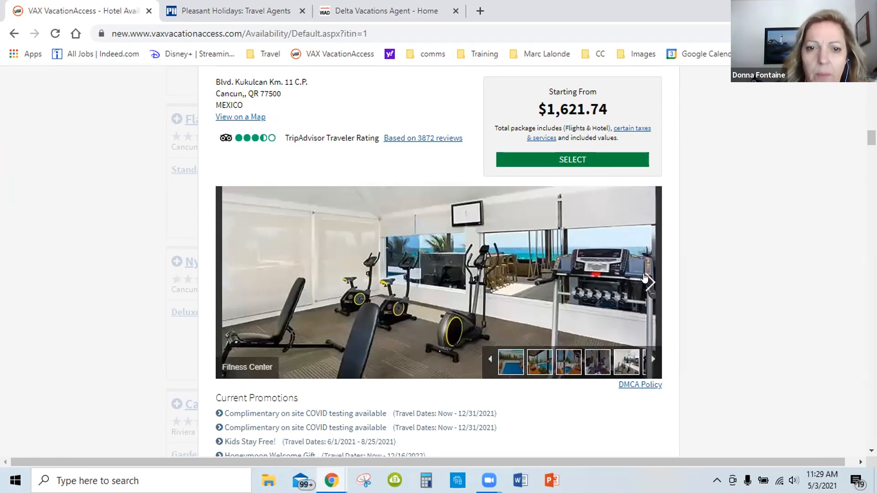
{"action": "left_click", "coordinate": [645, 278]}
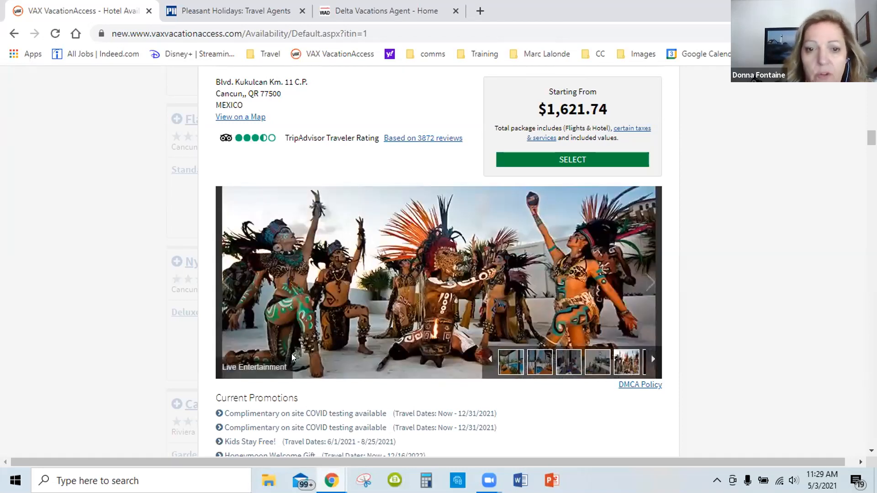
{"action": "left_click", "coordinate": [644, 284]}
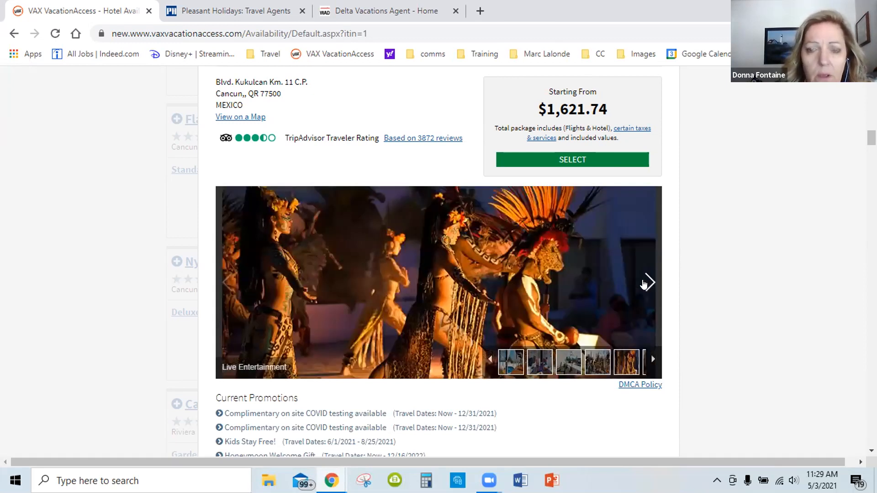
{"action": "left_click", "coordinate": [644, 284]}
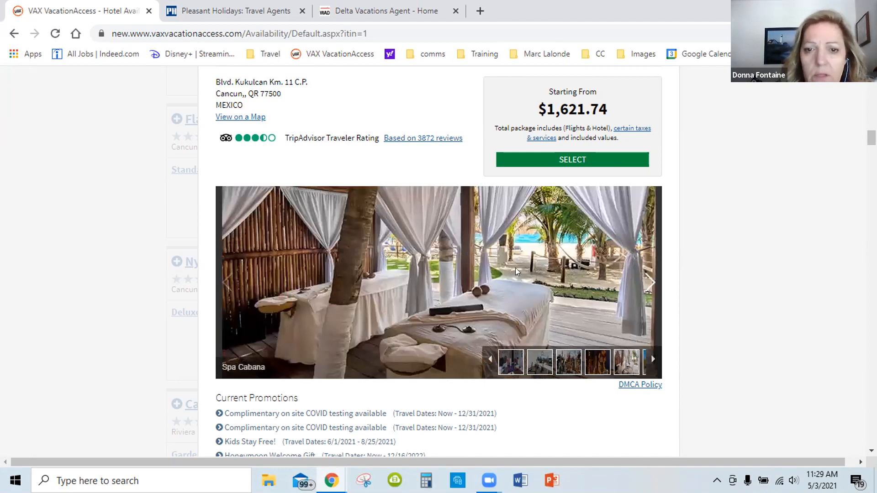
{"action": "left_click", "coordinate": [644, 277]}
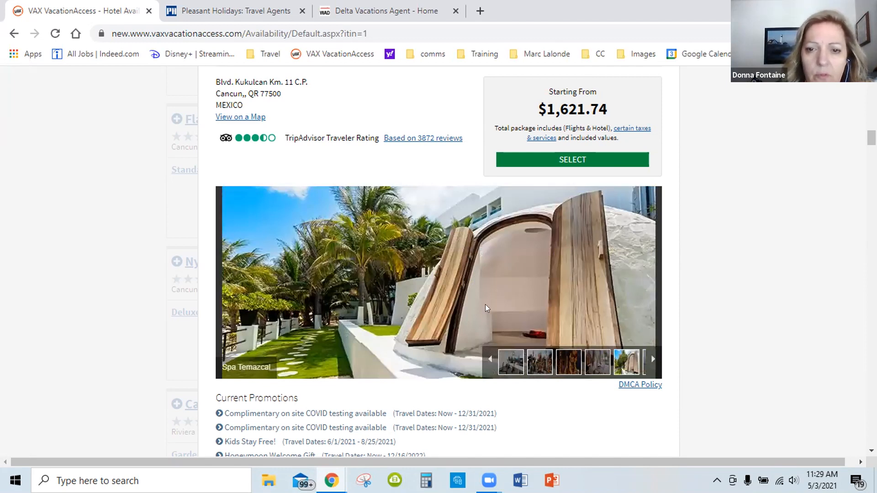
View the resort's last gallery photo, Beach Weddings, and open the TripAdvisor reviews for Flamingo Cancun Resort
{"action": "left_click", "coordinate": [642, 281]}
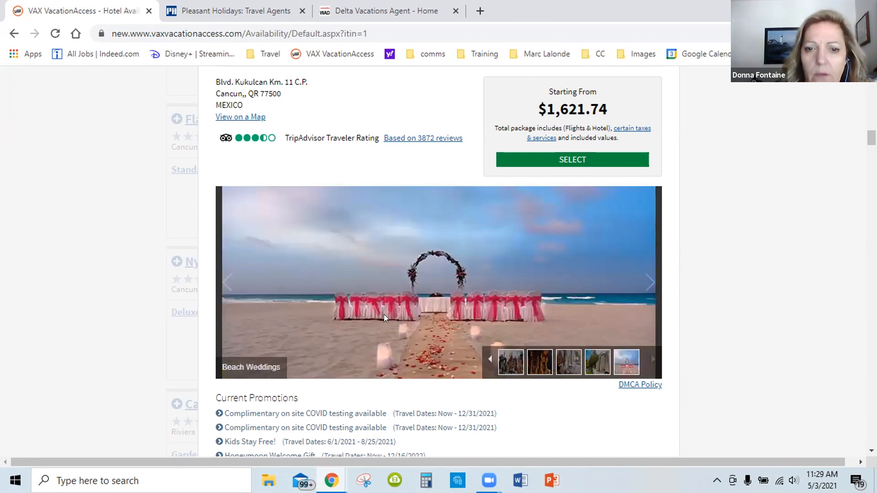
{"action": "left_click", "coordinate": [643, 282]}
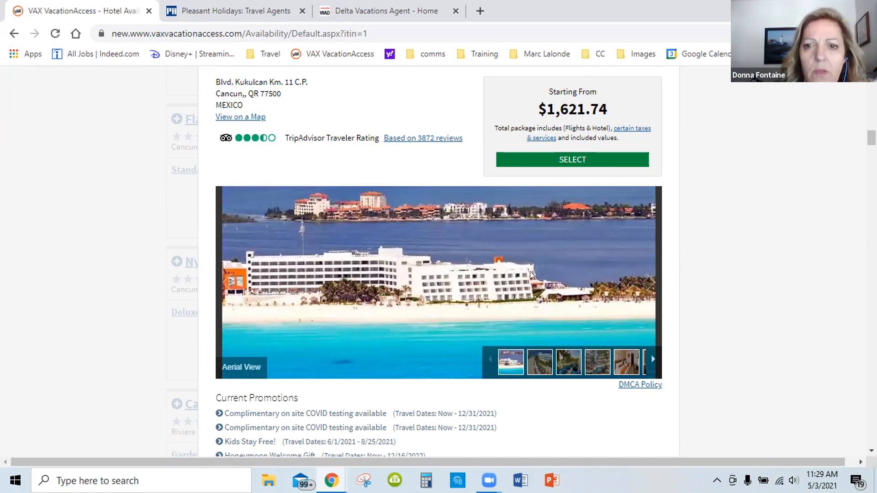
{"action": "scroll", "coordinate": [530, 271], "scroll_direction": "up", "scroll_amount": 1}
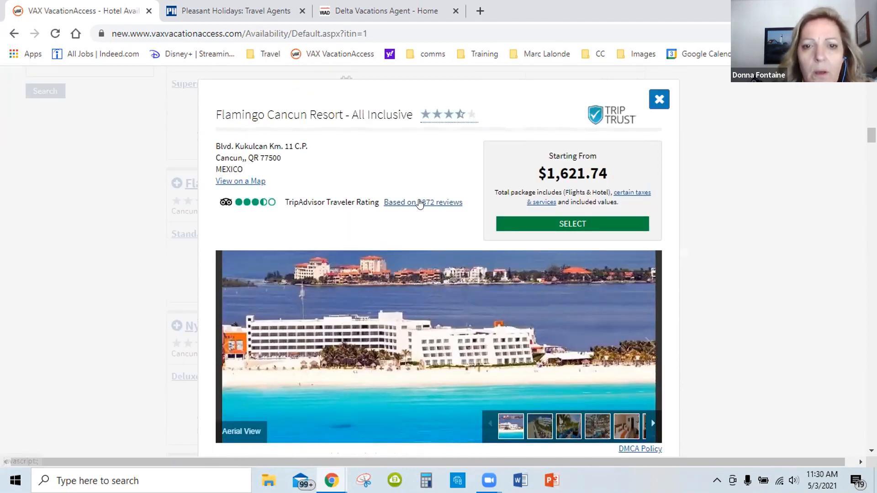
{"action": "left_click", "coordinate": [419, 204]}
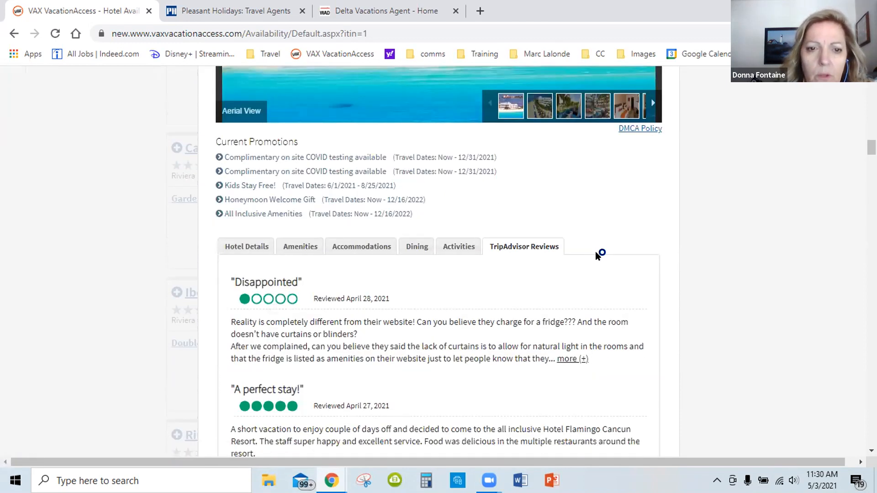
Read the resort's TripAdvisor reviews from "Disappointed" through "Great evening!"
{"action": "scroll", "coordinate": [596, 255], "scroll_direction": "down", "scroll_amount": 1}
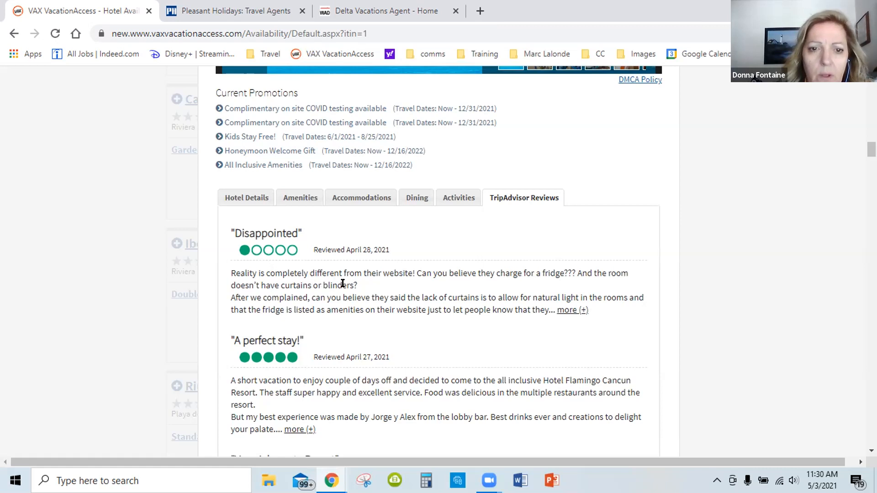
{"action": "scroll", "coordinate": [360, 283], "scroll_direction": "down", "scroll_amount": 1}
{"action": "scroll", "coordinate": [360, 284], "scroll_direction": "down", "scroll_amount": 1}
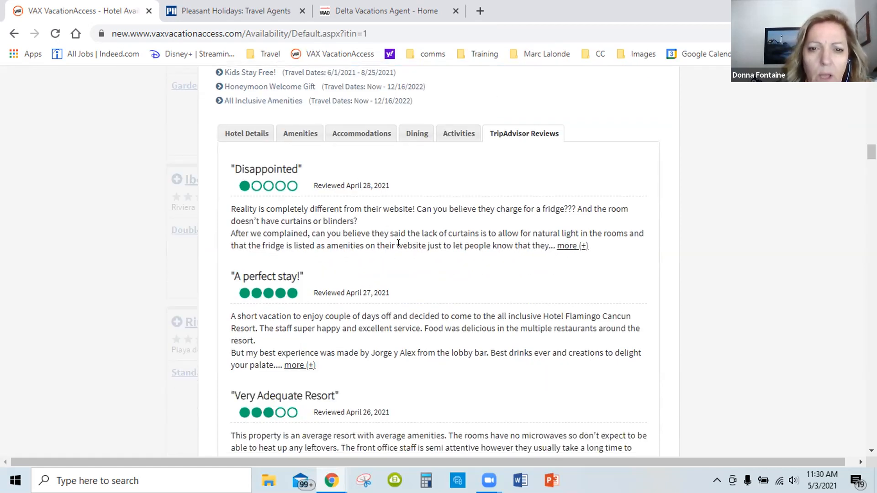
{"action": "scroll", "coordinate": [399, 243], "scroll_direction": "down", "scroll_amount": 1}
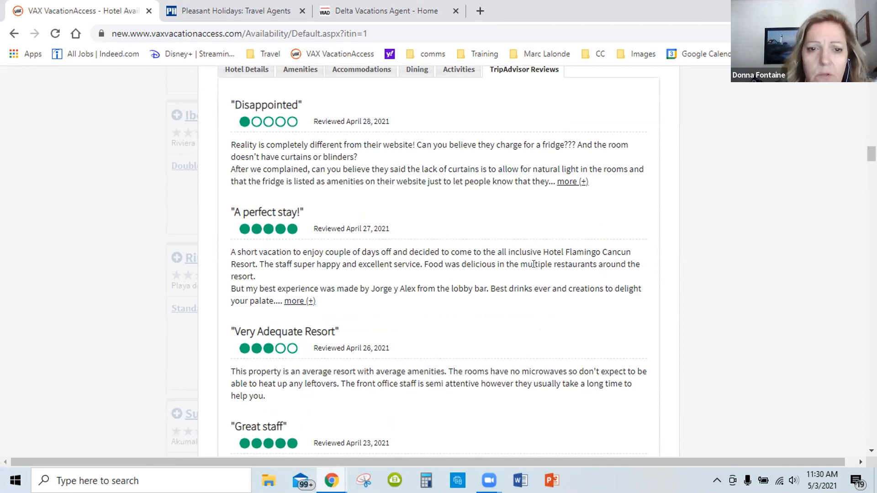
{"action": "scroll", "coordinate": [534, 264], "scroll_direction": "down", "scroll_amount": 3}
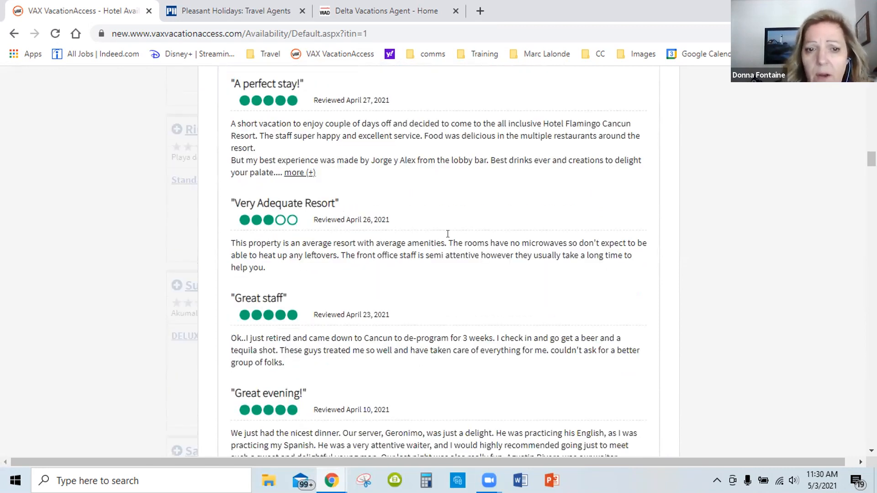
{"action": "scroll", "coordinate": [447, 238], "scroll_direction": "down", "scroll_amount": 2}
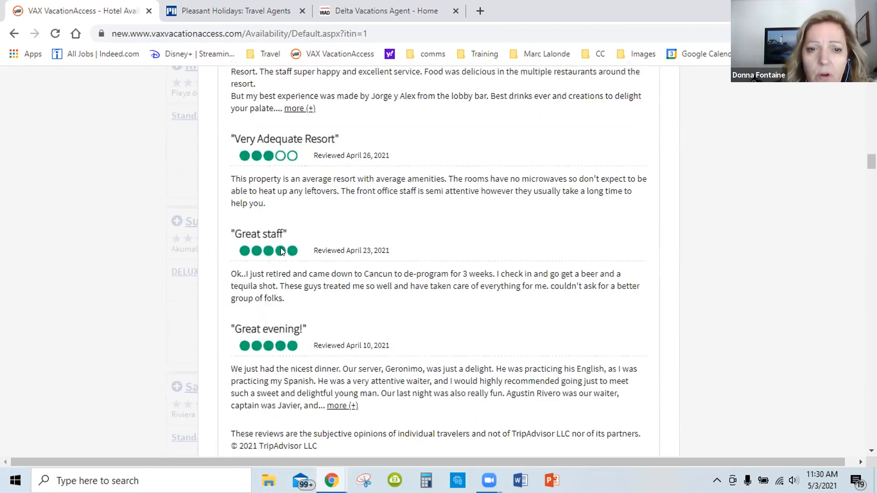
{"action": "scroll", "coordinate": [379, 322], "scroll_direction": "down", "scroll_amount": 2}
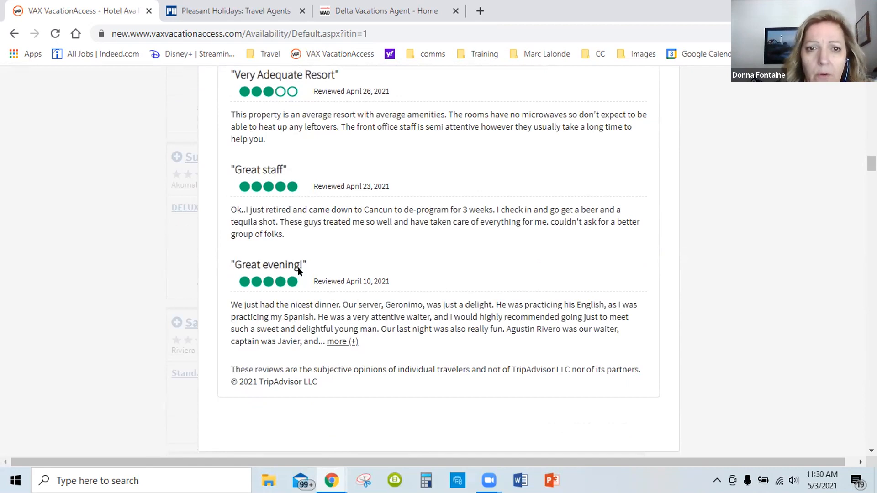
Revisit the "Disappointed" and "A perfect stay!" reviews and look over the resort's current promotions
{"action": "scroll", "coordinate": [297, 272], "scroll_direction": "up", "scroll_amount": 3}
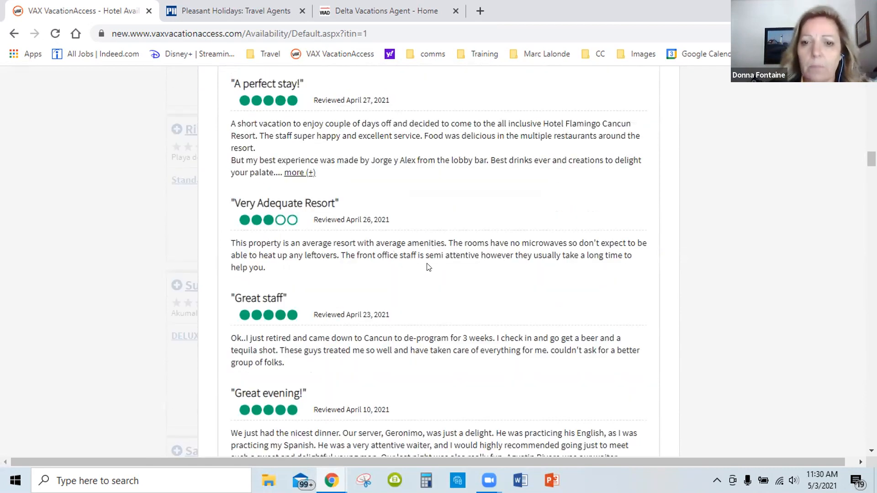
{"action": "scroll", "coordinate": [456, 254], "scroll_direction": "up", "scroll_amount": 3}
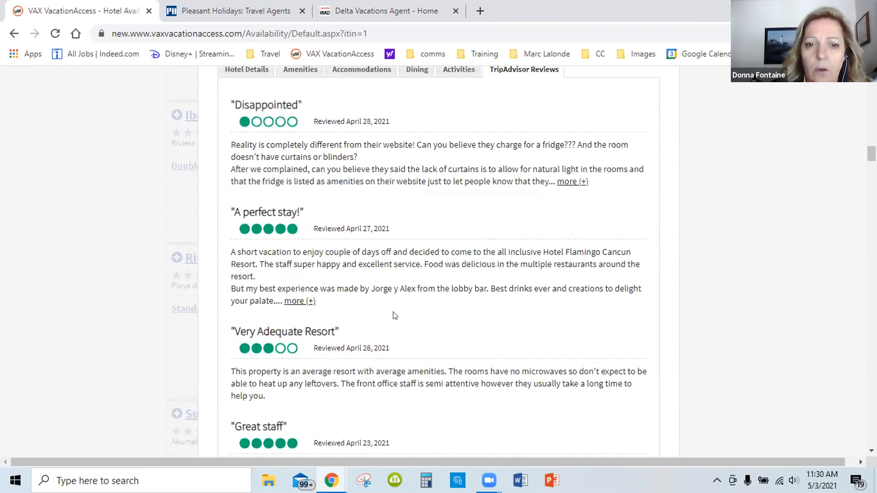
{"action": "scroll", "coordinate": [436, 285], "scroll_direction": "up", "scroll_amount": 2}
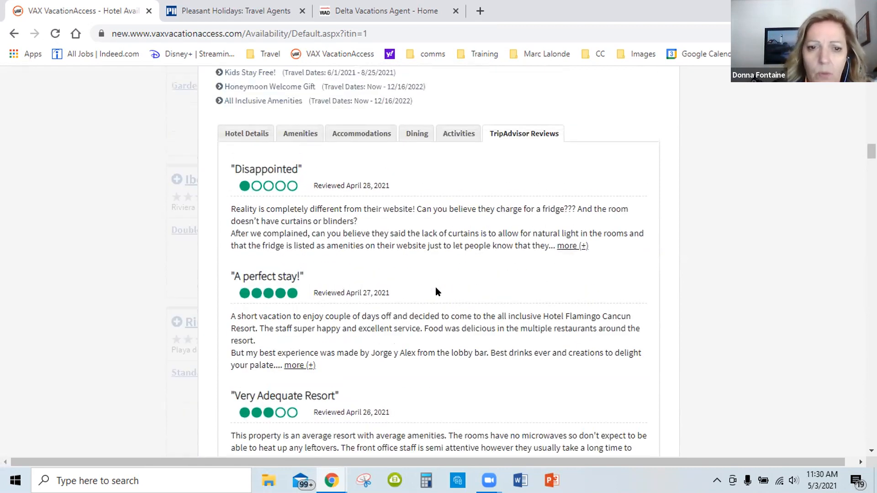
{"action": "scroll", "coordinate": [355, 211], "scroll_direction": "up", "scroll_amount": 2}
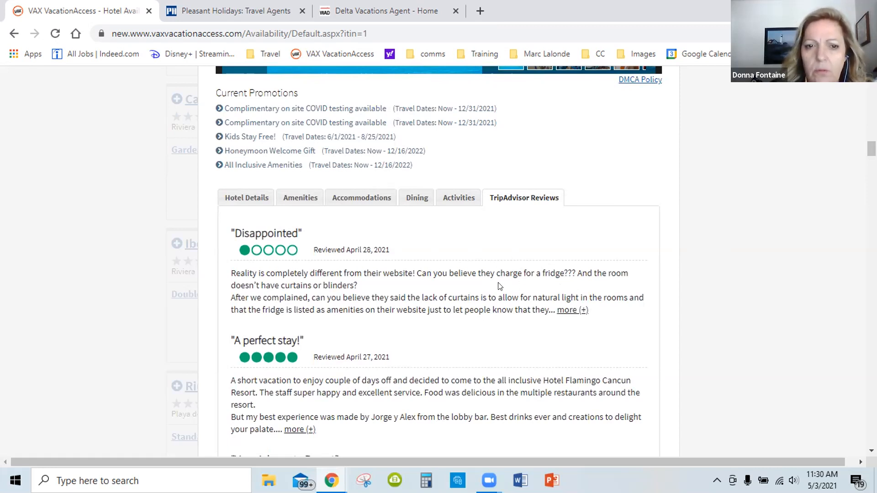
{"action": "scroll", "coordinate": [471, 226], "scroll_direction": "down", "scroll_amount": 2}
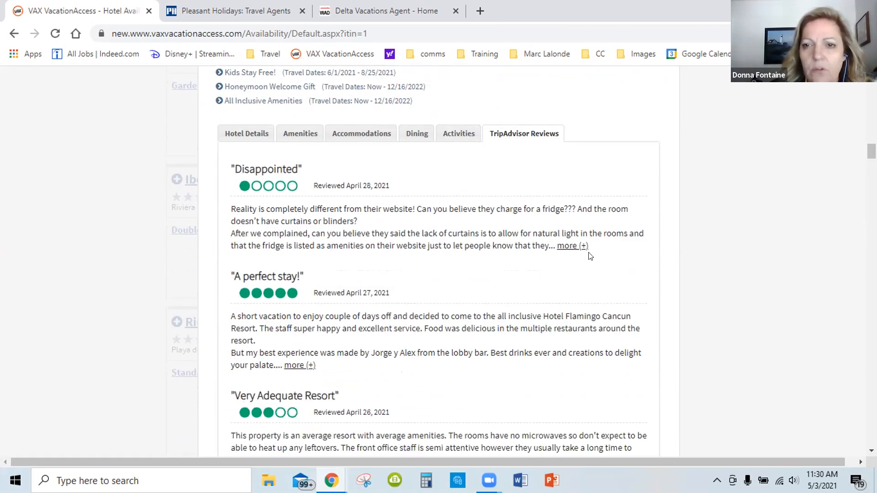
{"action": "scroll", "coordinate": [580, 261], "scroll_direction": "up", "scroll_amount": 5}
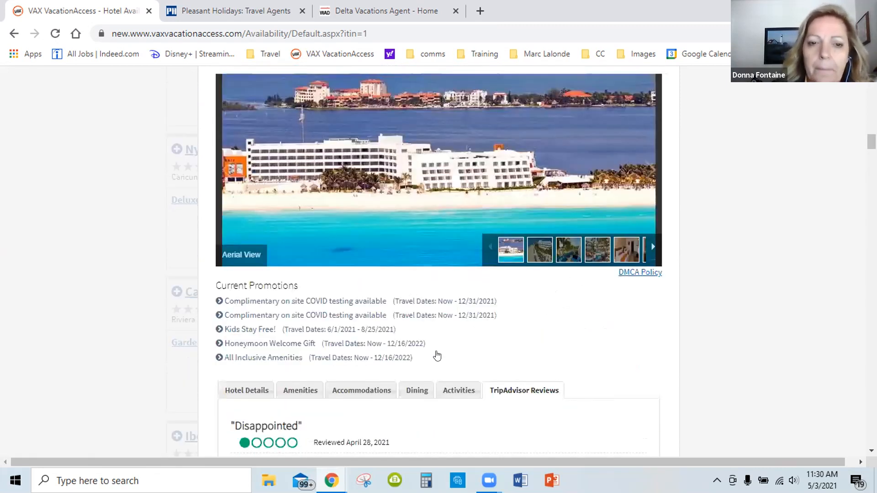
{"action": "scroll", "coordinate": [571, 304], "scroll_direction": "down", "scroll_amount": 5}
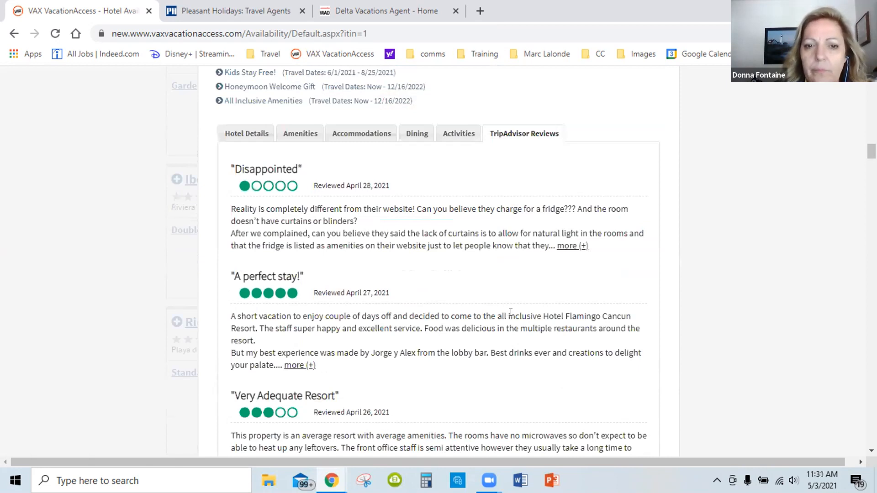
Check the resort's overall rating and package price, and skim all of its TripAdvisor reviews once more
{"action": "scroll", "coordinate": [510, 313], "scroll_direction": "up", "scroll_amount": 2}
{"action": "scroll", "coordinate": [491, 275], "scroll_direction": "up", "scroll_amount": 4}
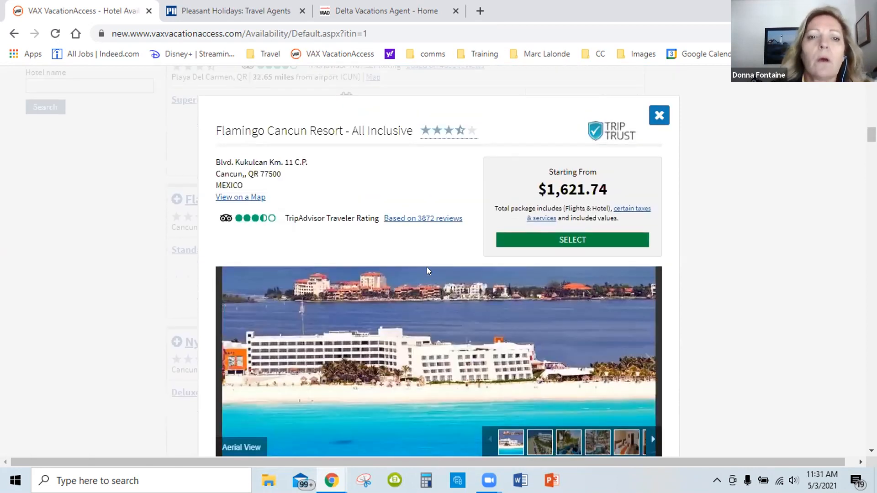
{"action": "scroll", "coordinate": [443, 297], "scroll_direction": "down", "scroll_amount": 3}
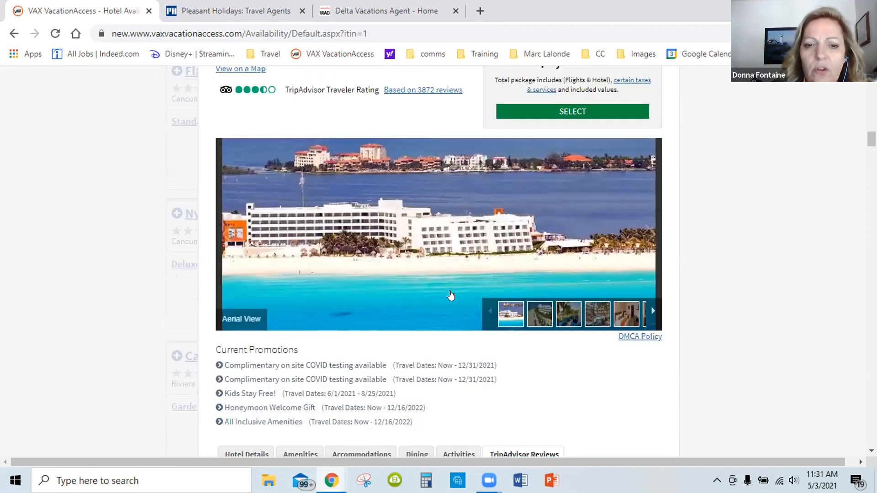
{"action": "scroll", "coordinate": [443, 297], "scroll_direction": "down", "scroll_amount": 6}
{"action": "scroll", "coordinate": [440, 299], "scroll_direction": "down", "scroll_amount": 3}
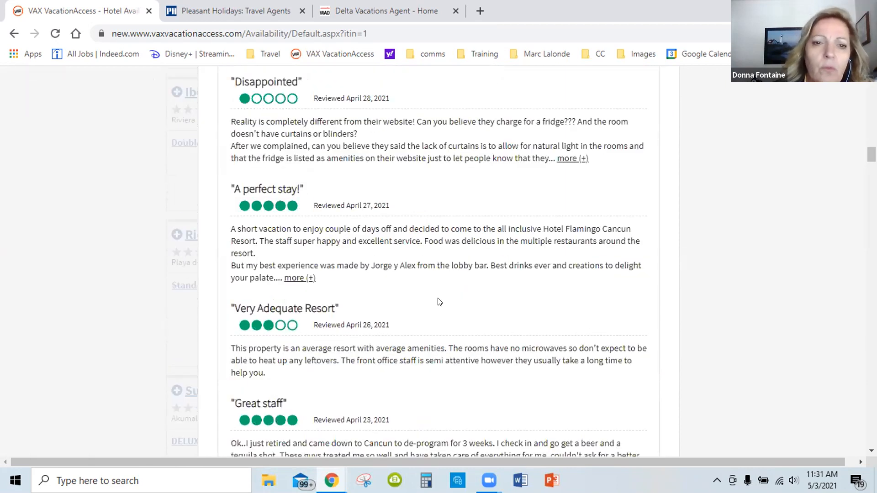
{"action": "scroll", "coordinate": [439, 298], "scroll_direction": "down", "scroll_amount": 1}
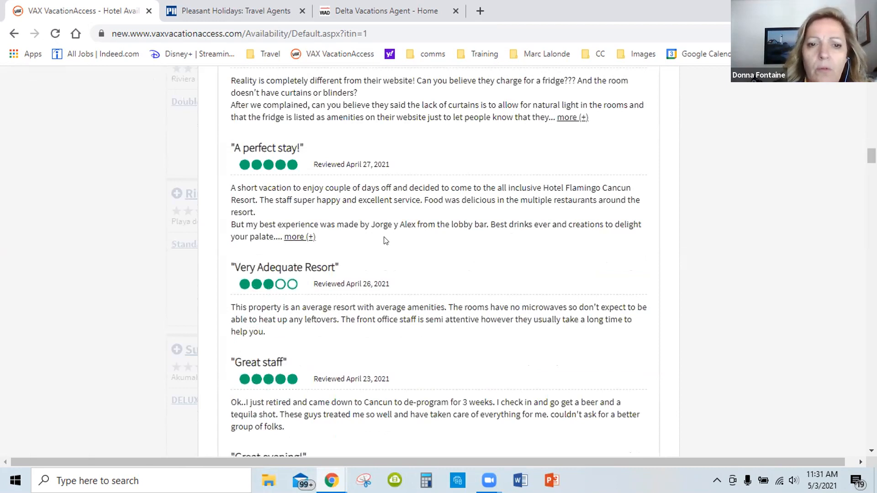
{"action": "scroll", "coordinate": [379, 255], "scroll_direction": "down", "scroll_amount": 1}
{"action": "scroll", "coordinate": [384, 302], "scroll_direction": "down", "scroll_amount": 2}
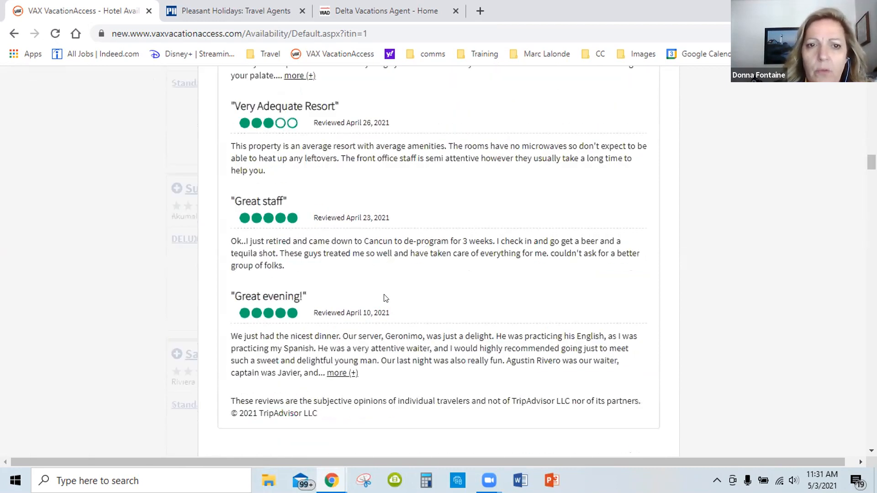
Return to the resort's summary and close its details to get back to the hotel results
{"action": "scroll", "coordinate": [383, 297], "scroll_direction": "up", "scroll_amount": 2}
{"action": "scroll", "coordinate": [384, 297], "scroll_direction": "up", "scroll_amount": 1}
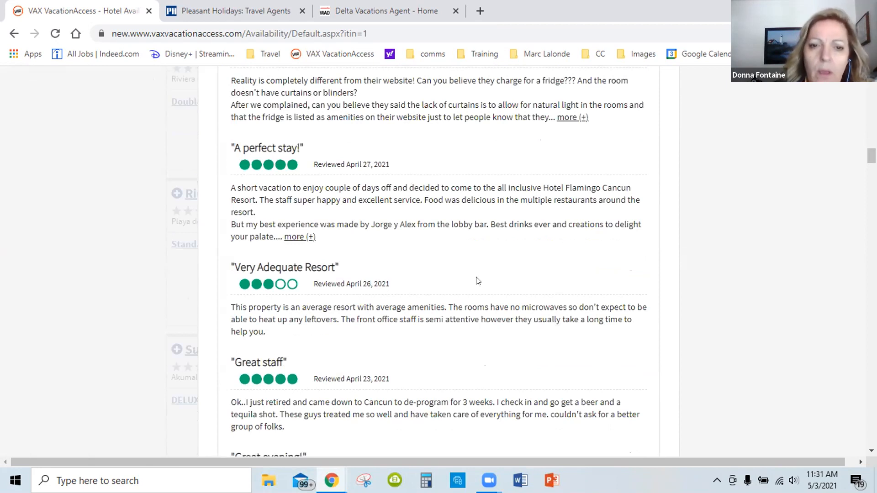
{"action": "scroll", "coordinate": [477, 281], "scroll_direction": "up", "scroll_amount": 1}
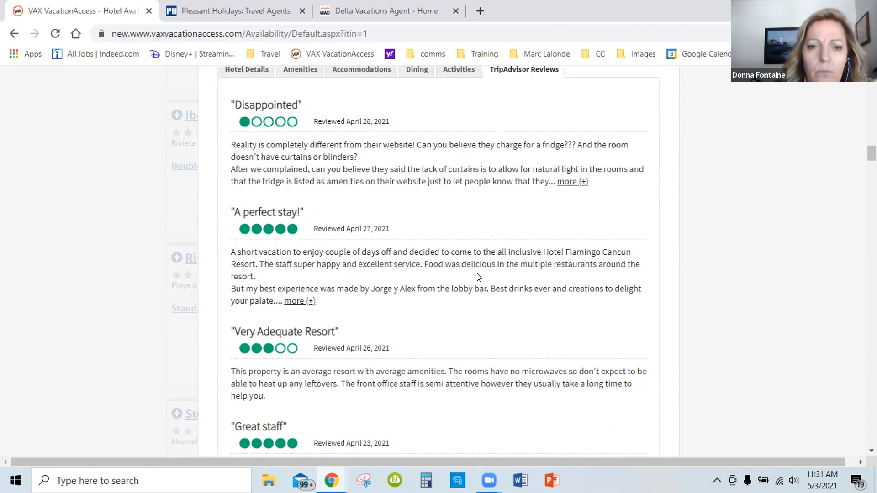
{"action": "scroll", "coordinate": [540, 268], "scroll_direction": "up", "scroll_amount": 6}
{"action": "scroll", "coordinate": [540, 271], "scroll_direction": "up", "scroll_amount": 3}
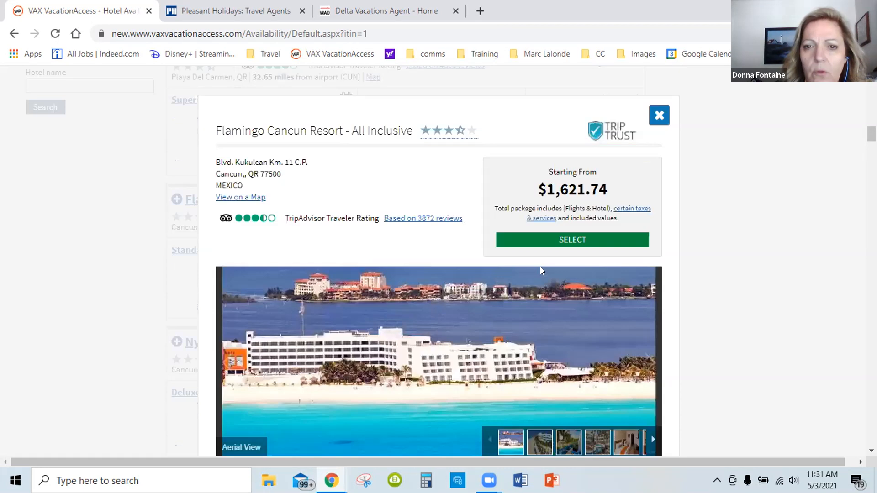
{"action": "scroll", "coordinate": [551, 344], "scroll_direction": "up", "scroll_amount": 3}
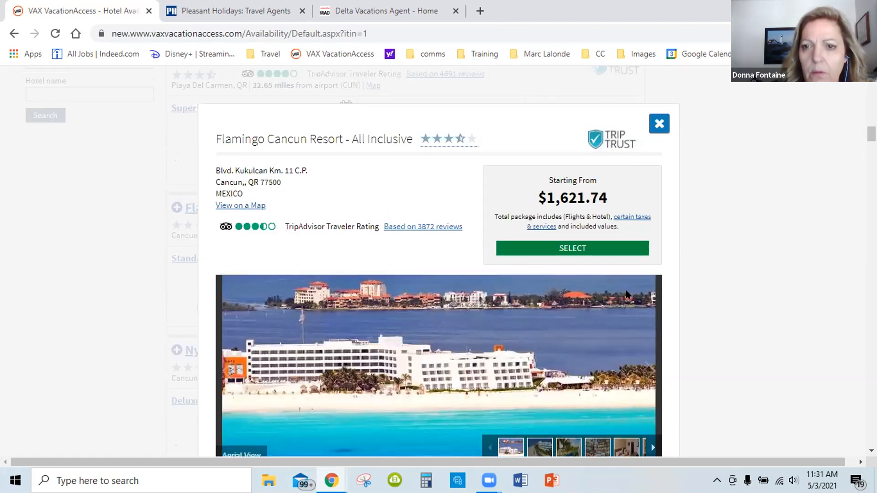
{"action": "left_click", "coordinate": [658, 245]}
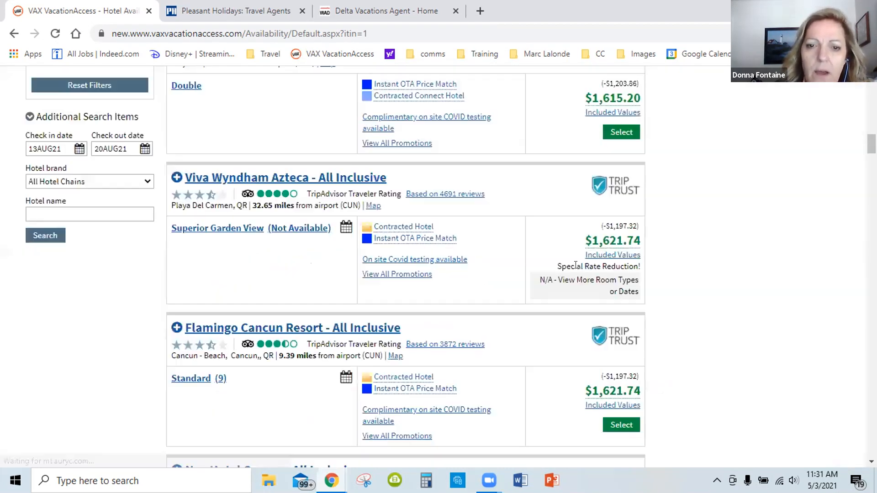
Compare the all-inclusive hotel results listed after Flamingo Cancun Resort, from Nyx Hotel Cancun down to Riu Playacar
{"action": "scroll", "coordinate": [254, 261], "scroll_direction": "down", "scroll_amount": 3}
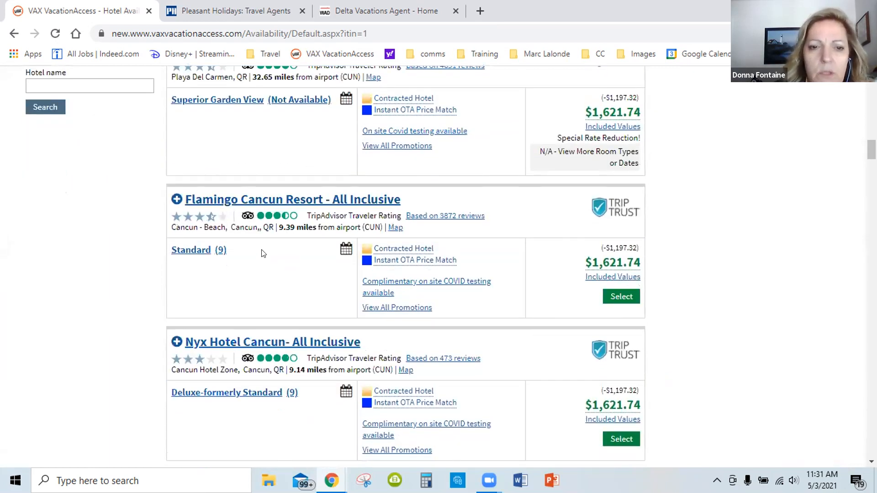
{"action": "scroll", "coordinate": [263, 256], "scroll_direction": "down", "scroll_amount": 7}
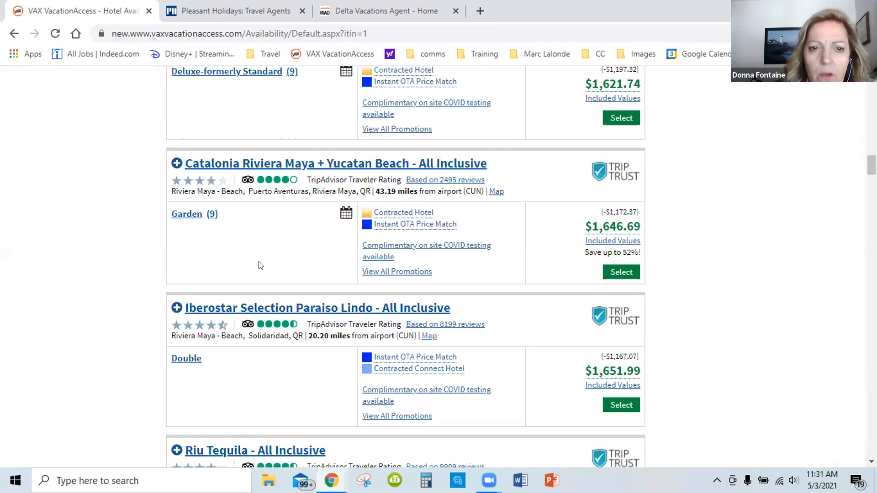
{"action": "scroll", "coordinate": [260, 265], "scroll_direction": "down", "scroll_amount": 1}
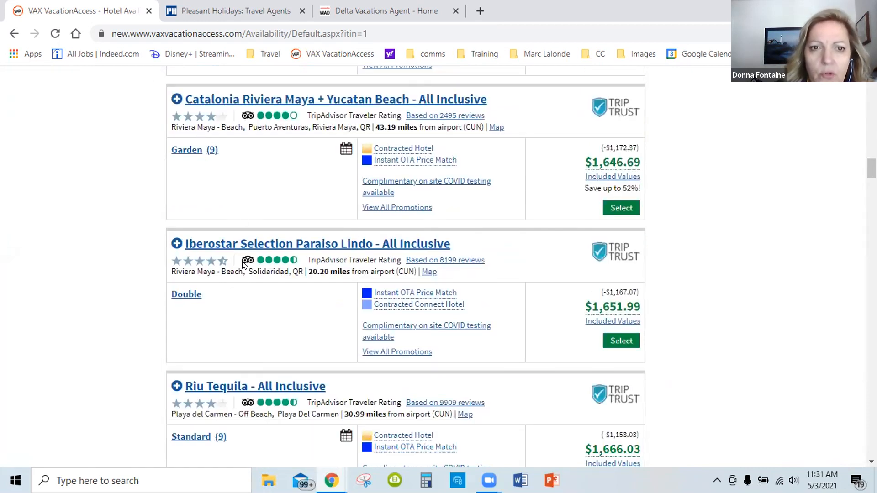
{"action": "scroll", "coordinate": [260, 270], "scroll_direction": "down", "scroll_amount": 1}
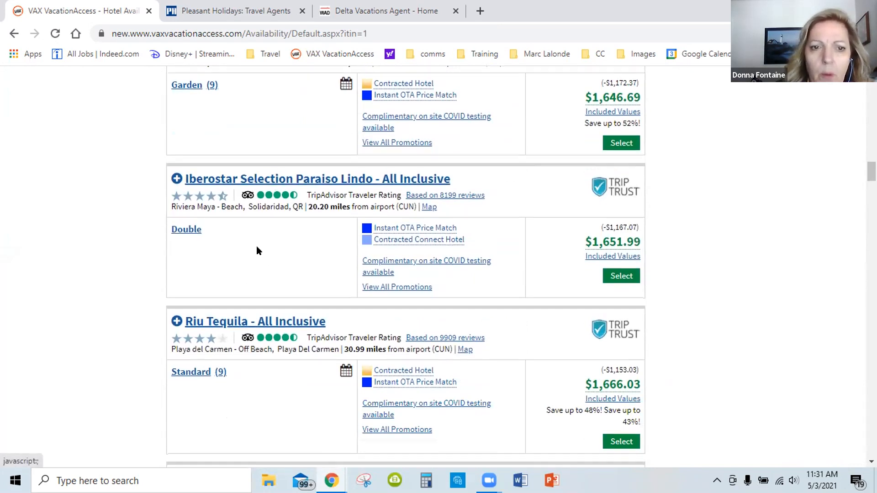
{"action": "scroll", "coordinate": [256, 245], "scroll_direction": "down", "scroll_amount": 4}
{"action": "scroll", "coordinate": [283, 304], "scroll_direction": "down", "scroll_amount": 5}
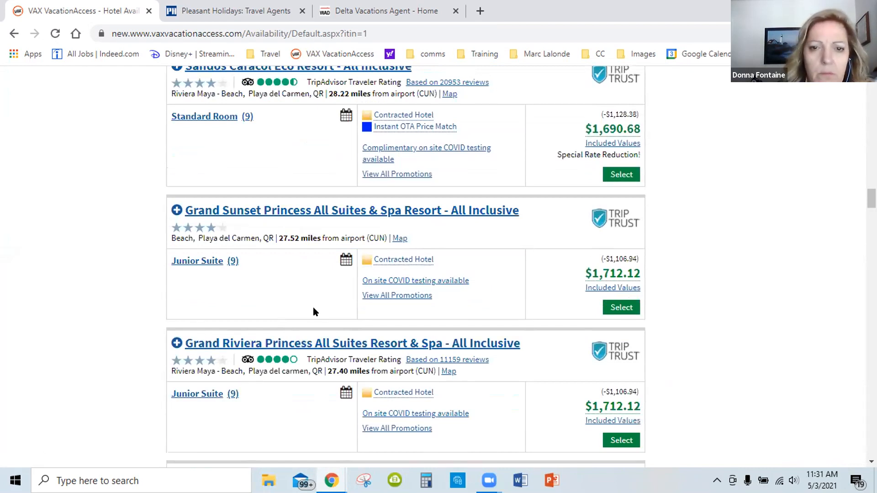
{"action": "scroll", "coordinate": [311, 306], "scroll_direction": "down", "scroll_amount": 4}
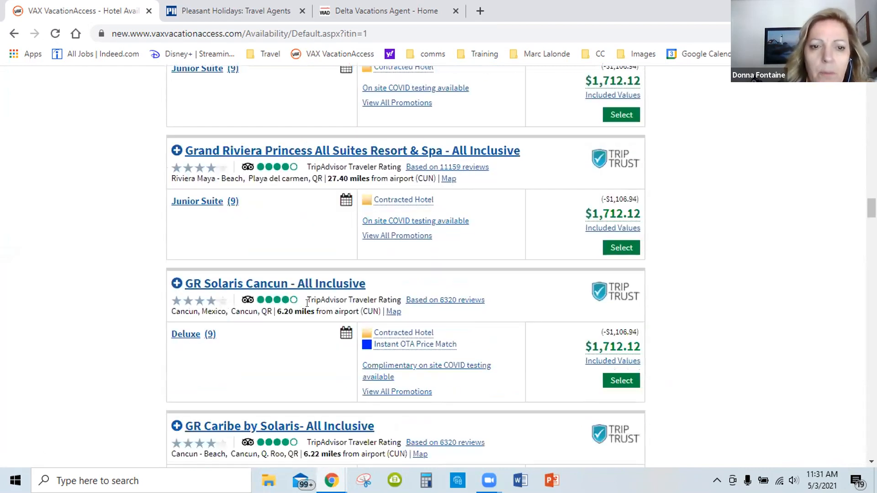
{"action": "scroll", "coordinate": [307, 304], "scroll_direction": "down", "scroll_amount": 2}
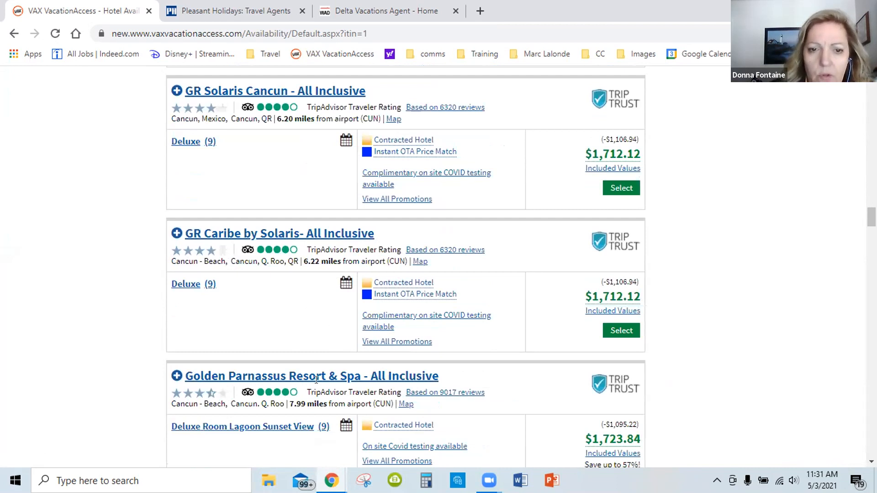
{"action": "scroll", "coordinate": [315, 376], "scroll_direction": "down", "scroll_amount": 2}
{"action": "scroll", "coordinate": [333, 349], "scroll_direction": "down", "scroll_amount": 2}
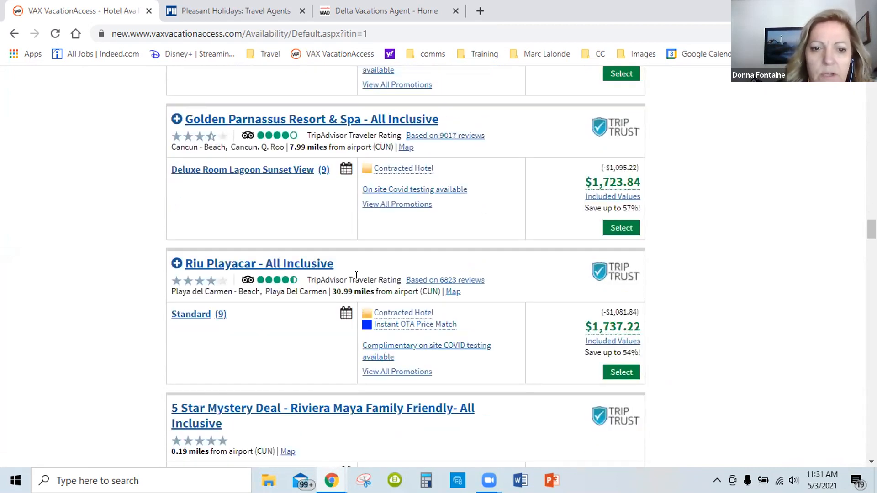
Go back to Flamingo Cancun Resort - All Inclusive in the hotel results and select its Standard room package
{"action": "scroll", "coordinate": [356, 274], "scroll_direction": "up", "scroll_amount": 7}
{"action": "scroll", "coordinate": [303, 338], "scroll_direction": "down", "scroll_amount": 6}
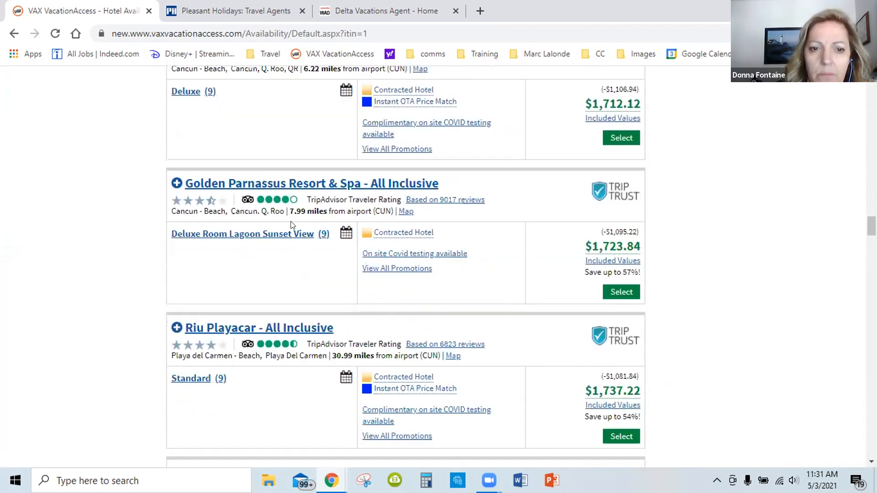
{"action": "scroll", "coordinate": [237, 237], "scroll_direction": "down", "scroll_amount": 4}
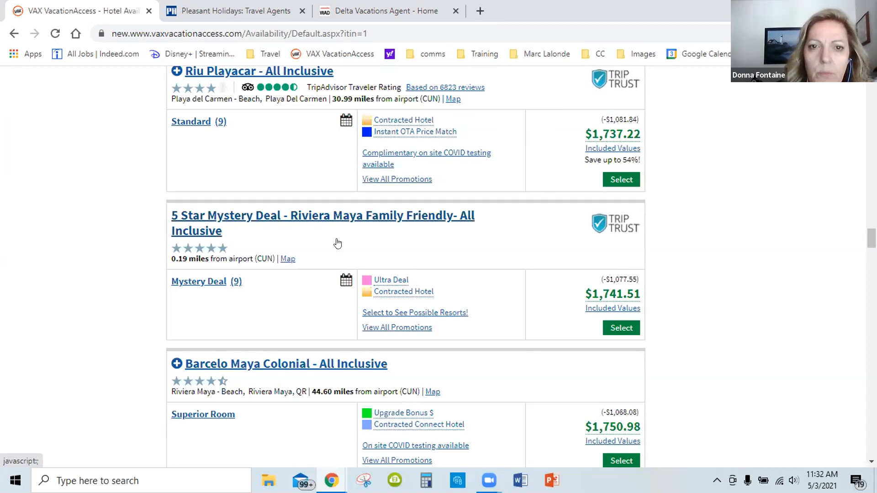
{"action": "scroll", "coordinate": [337, 242], "scroll_direction": "up", "scroll_amount": 7}
{"action": "scroll", "coordinate": [360, 234], "scroll_direction": "up", "scroll_amount": 8}
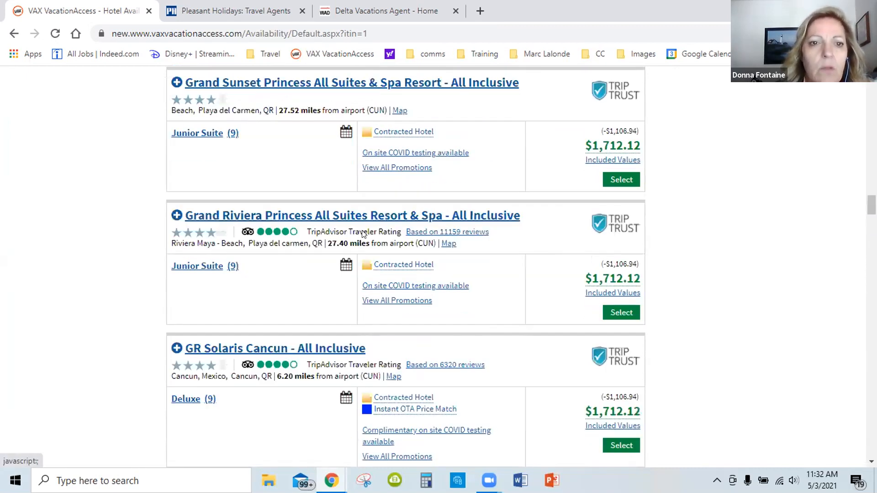
{"action": "scroll", "coordinate": [362, 235], "scroll_direction": "up", "scroll_amount": 8}
{"action": "scroll", "coordinate": [356, 232], "scroll_direction": "up", "scroll_amount": 6}
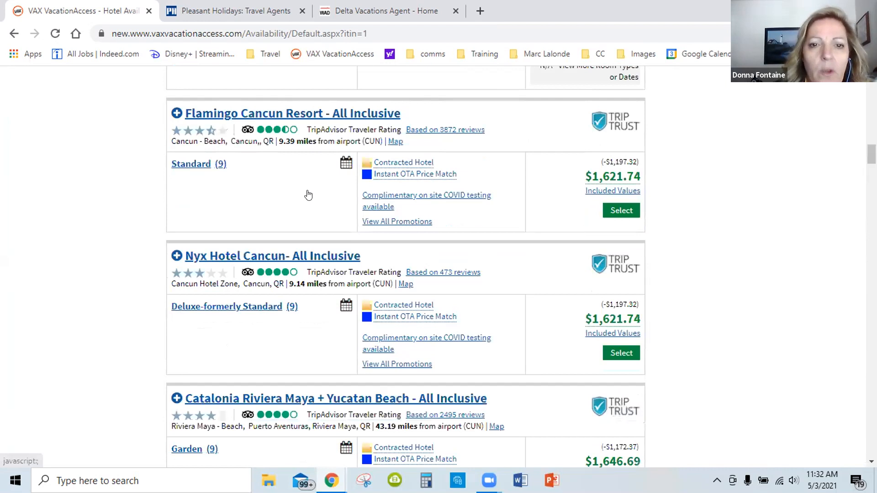
{"action": "scroll", "coordinate": [309, 195], "scroll_direction": "up", "scroll_amount": 2}
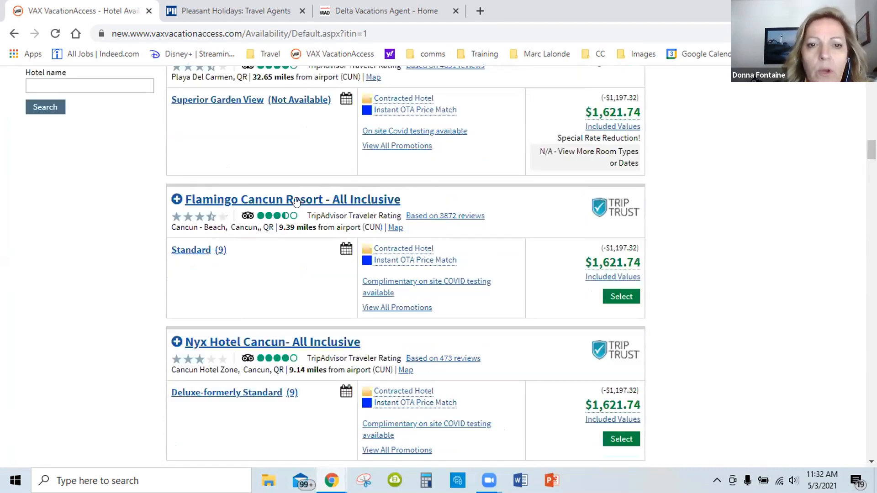
{"action": "left_click", "coordinate": [616, 298]}
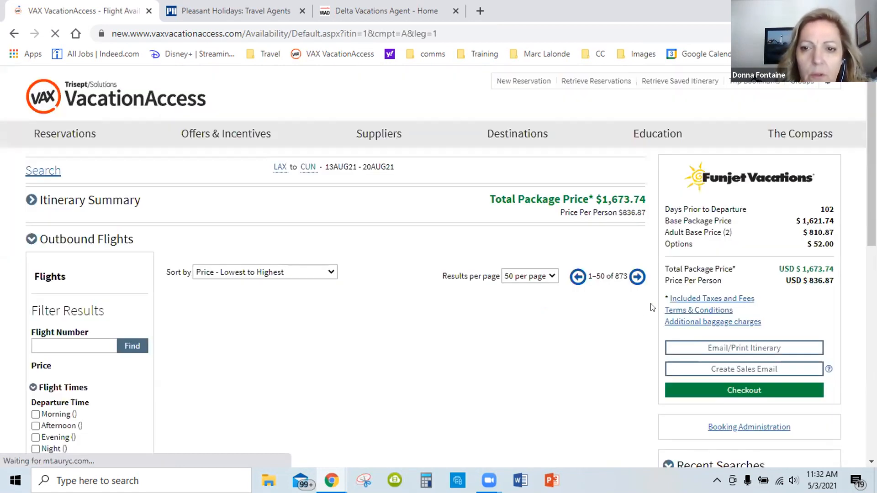
Review the schedule, fare types and restrictions of the currently selected Aeromexico outbound flight and the Delta option listed after it
{"action": "scroll", "coordinate": [652, 299], "scroll_direction": "down", "scroll_amount": 1}
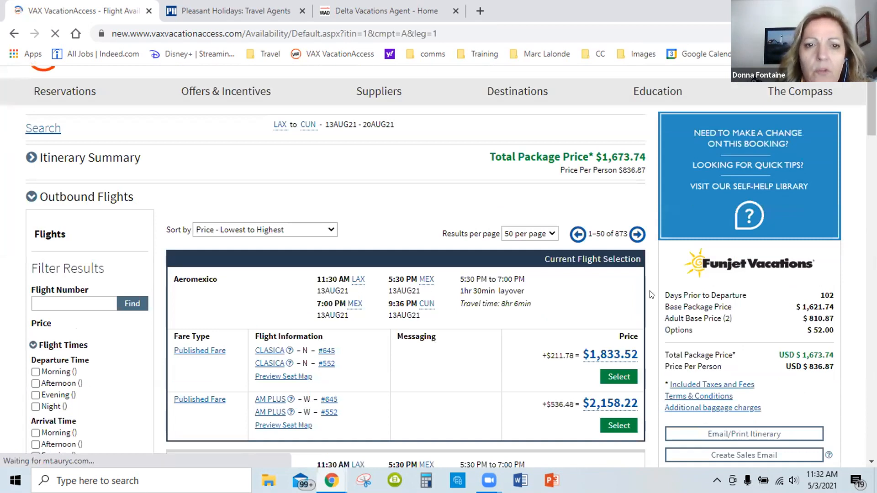
{"action": "scroll", "coordinate": [652, 294], "scroll_direction": "down", "scroll_amount": 2}
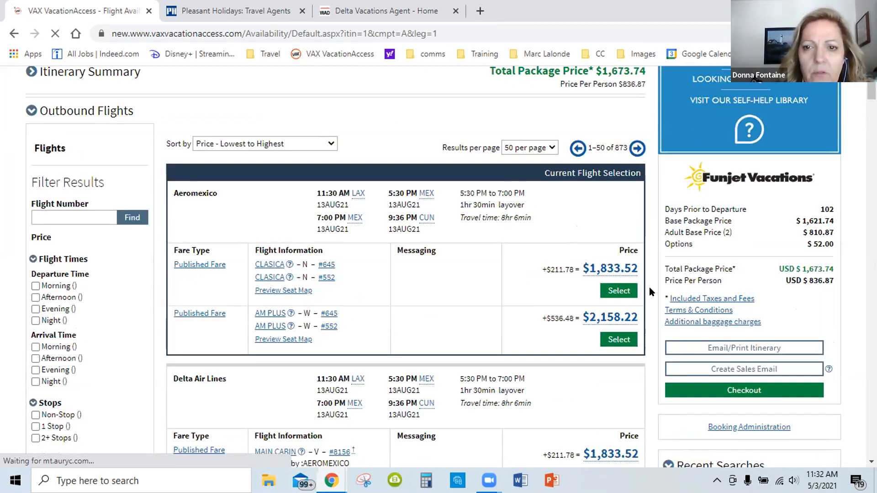
{"action": "scroll", "coordinate": [648, 287], "scroll_direction": "down", "scroll_amount": 2}
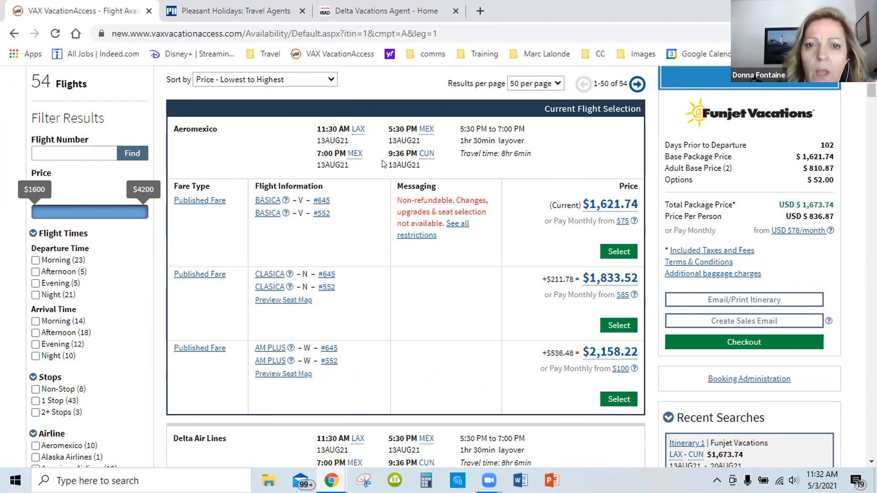
{"action": "mouse_move", "coordinate": [427, 158]}
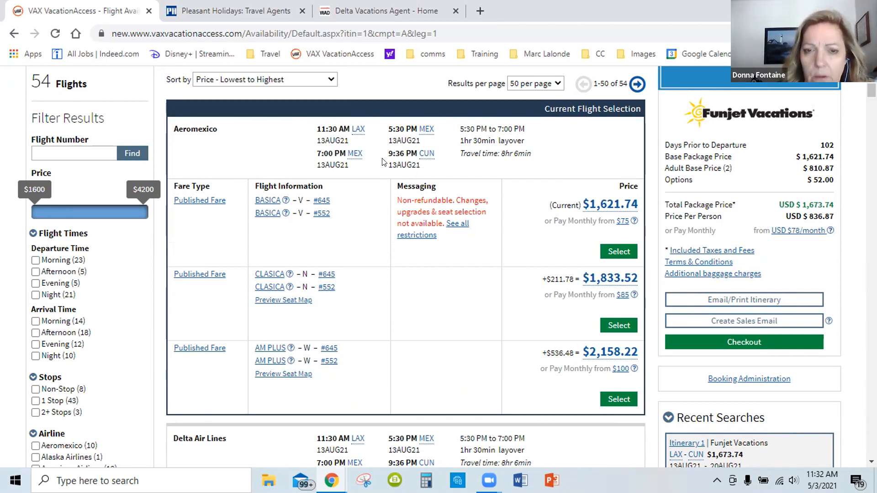
{"action": "scroll", "coordinate": [379, 160], "scroll_direction": "down", "scroll_amount": 1}
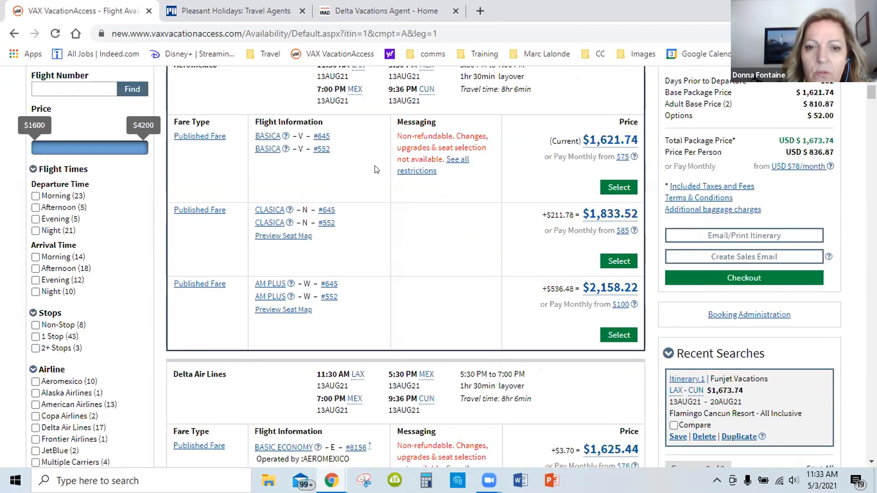
{"action": "scroll", "coordinate": [378, 161], "scroll_direction": "down", "scroll_amount": 2}
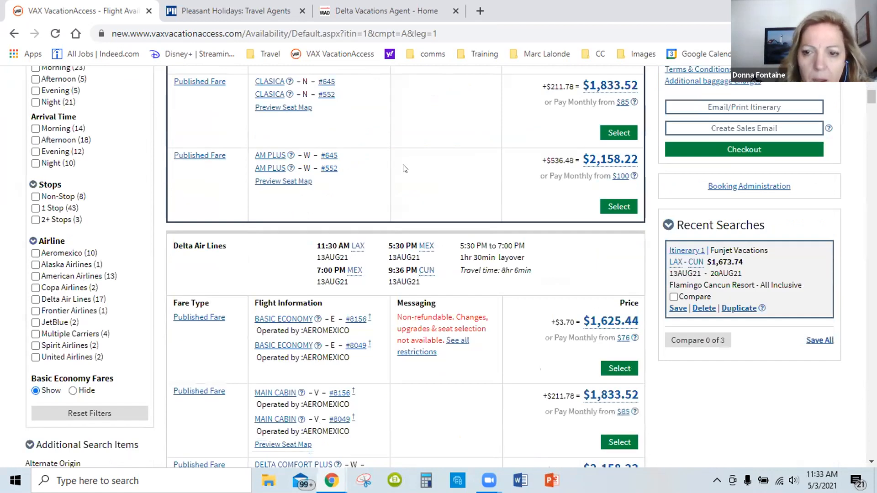
{"action": "scroll", "coordinate": [404, 168], "scroll_direction": "down", "scroll_amount": 1}
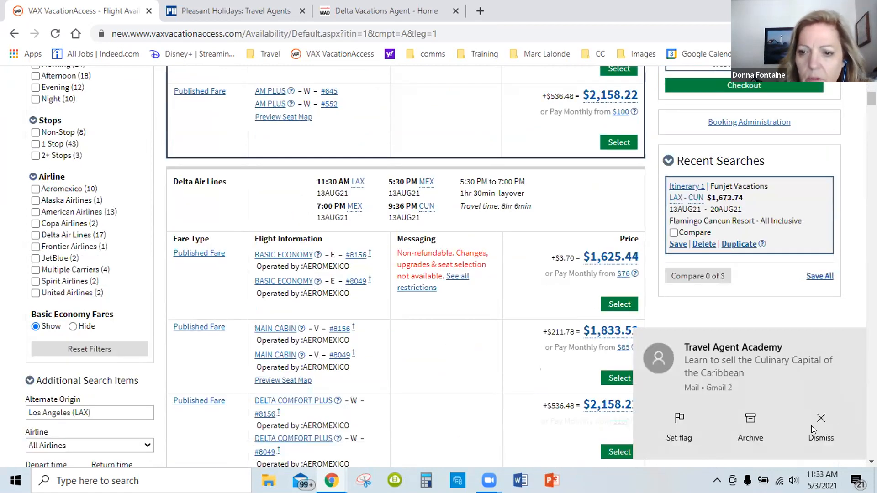
Dismiss the mail notifications covering the outbound flight list
{"action": "left_click", "coordinate": [684, 389]}
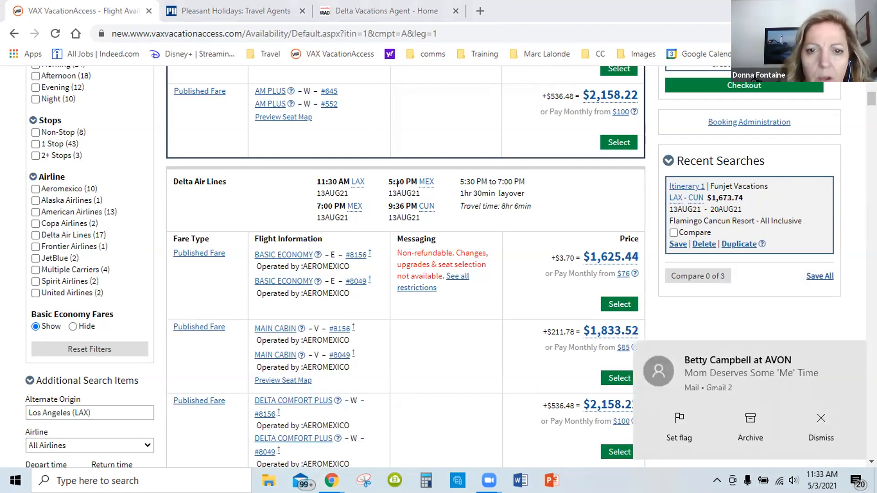
{"action": "scroll", "coordinate": [402, 187], "scroll_direction": "down", "scroll_amount": 1}
{"action": "left_click", "coordinate": [820, 419]}
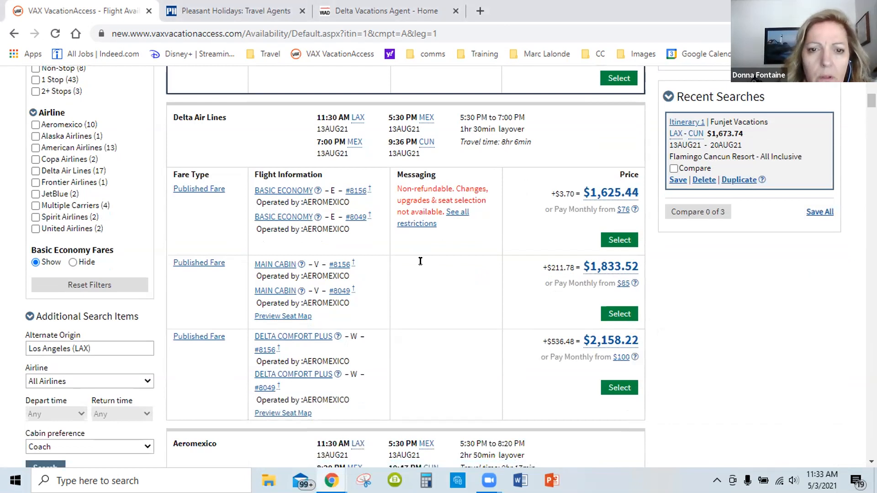
Compare layovers, travel times and package prices of the next outbound flights, from Aeromexico's 11:30 AM departure to its 5:10 PM departure
{"action": "scroll", "coordinate": [419, 260], "scroll_direction": "down", "scroll_amount": 5}
{"action": "scroll", "coordinate": [399, 264], "scroll_direction": "down", "scroll_amount": 1}
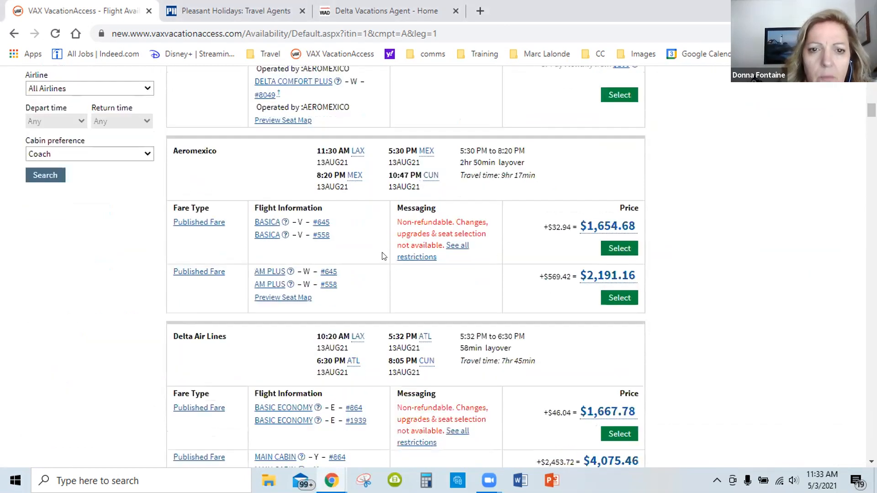
{"action": "scroll", "coordinate": [383, 256], "scroll_direction": "down", "scroll_amount": 3}
{"action": "scroll", "coordinate": [383, 255], "scroll_direction": "down", "scroll_amount": 1}
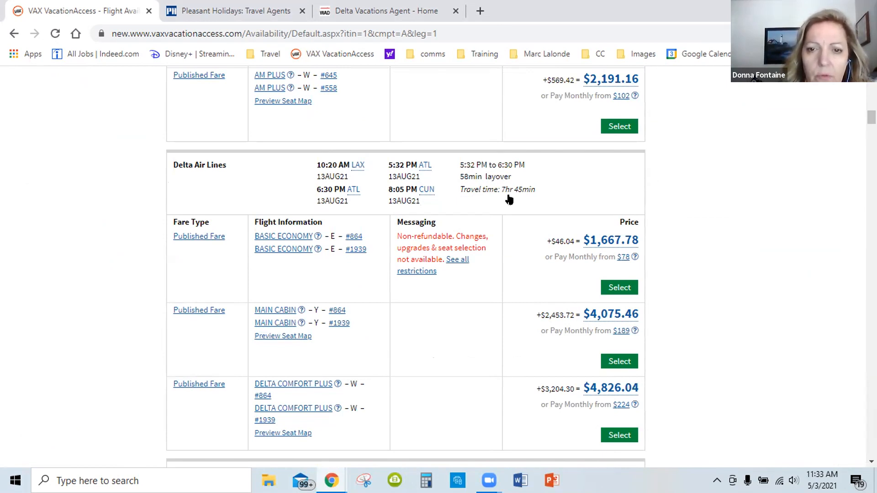
{"action": "scroll", "coordinate": [525, 212], "scroll_direction": "down", "scroll_amount": 3}
{"action": "scroll", "coordinate": [546, 226], "scroll_direction": "down", "scroll_amount": 3}
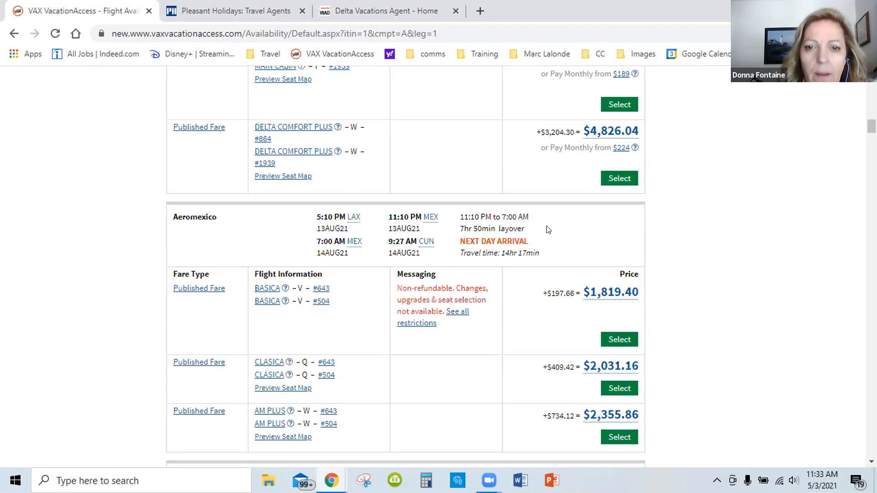
{"action": "scroll", "coordinate": [548, 230], "scroll_direction": "down", "scroll_amount": 1}
{"action": "scroll", "coordinate": [508, 162], "scroll_direction": "down", "scroll_amount": 1}
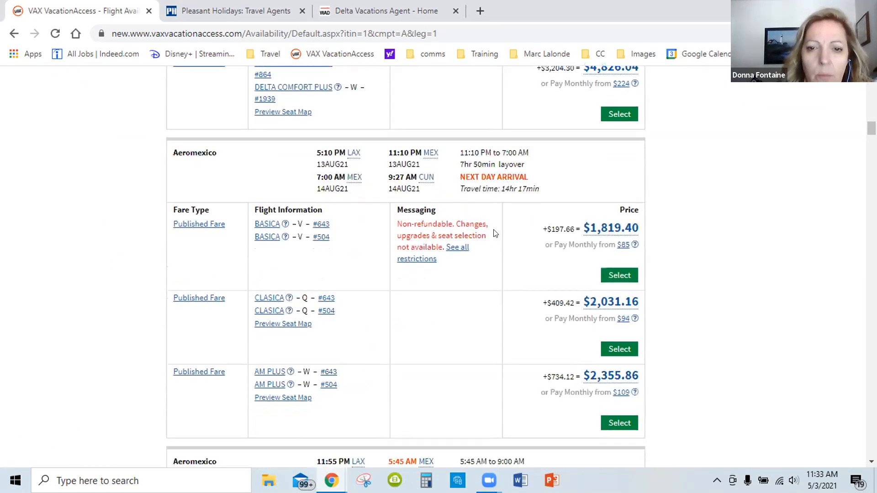
Examine the Aeromexico and Delta outbound options connecting through Mexico City, noting layovers, next-day arrivals and fare differences
{"action": "scroll", "coordinate": [433, 174], "scroll_direction": "down", "scroll_amount": 7}
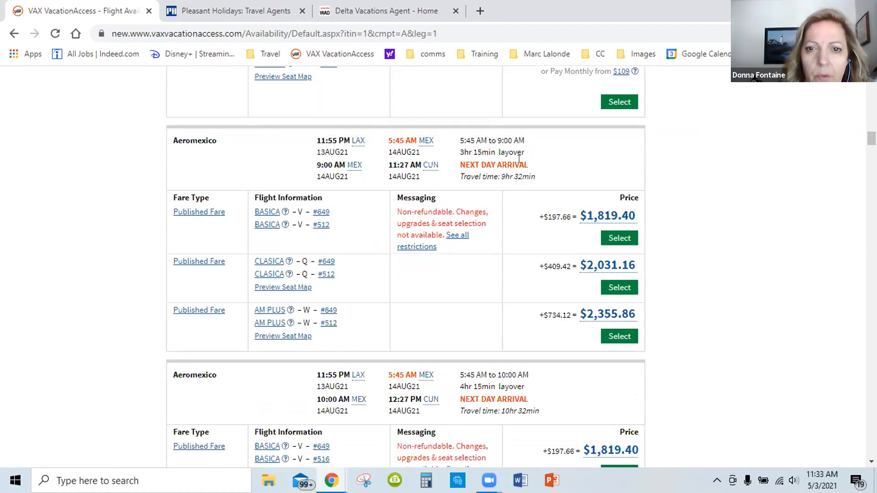
{"action": "scroll", "coordinate": [488, 183], "scroll_direction": "down", "scroll_amount": 4}
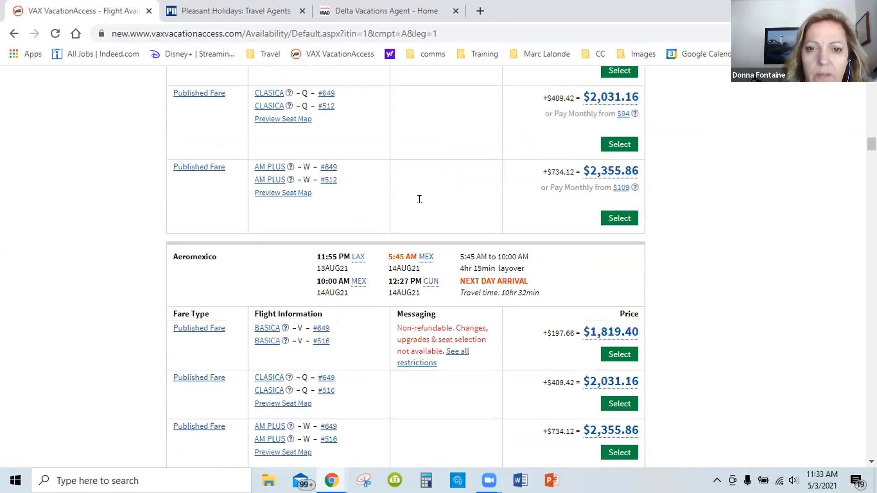
{"action": "scroll", "coordinate": [419, 200], "scroll_direction": "down", "scroll_amount": 1}
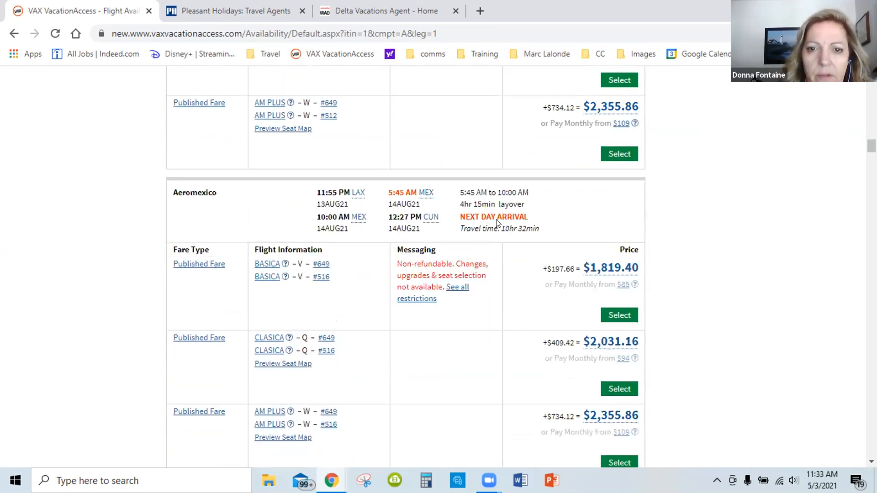
{"action": "scroll", "coordinate": [500, 225], "scroll_direction": "down", "scroll_amount": 7}
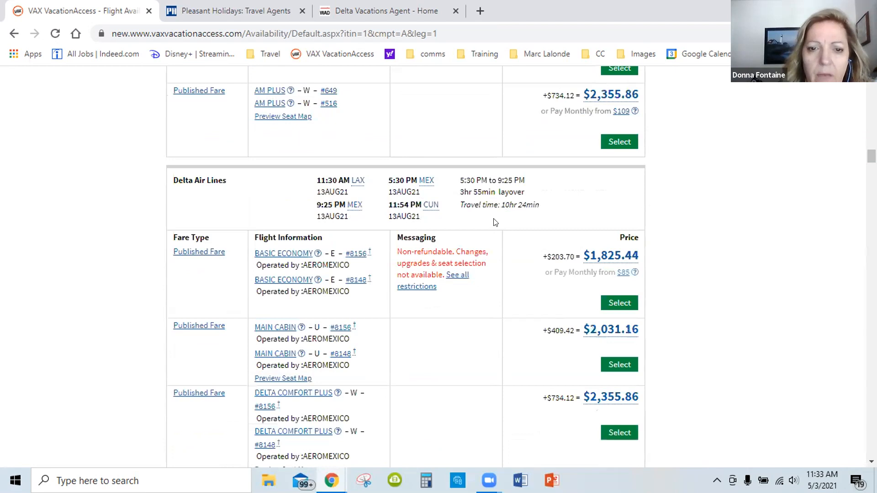
{"action": "scroll", "coordinate": [495, 222], "scroll_direction": "down", "scroll_amount": 2}
{"action": "scroll", "coordinate": [495, 222], "scroll_direction": "down", "scroll_amount": 2}
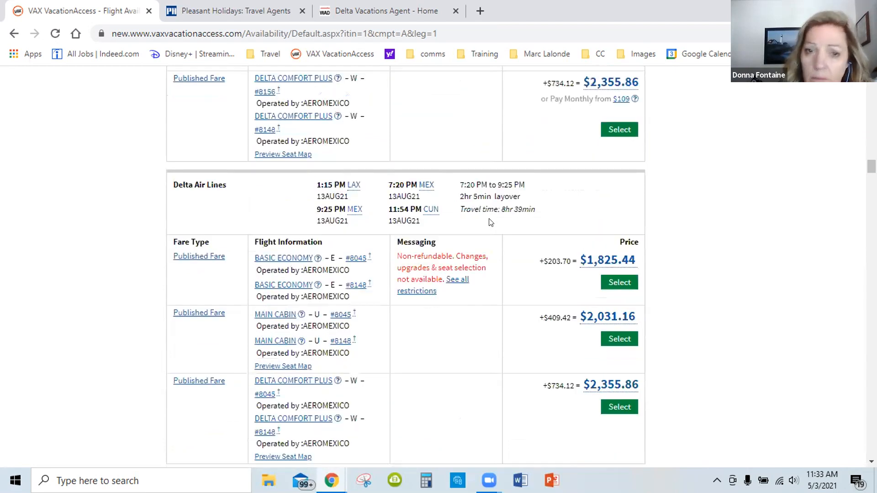
{"action": "scroll", "coordinate": [492, 223], "scroll_direction": "down", "scroll_amount": 5}
{"action": "scroll", "coordinate": [491, 223], "scroll_direction": "down", "scroll_amount": 2}
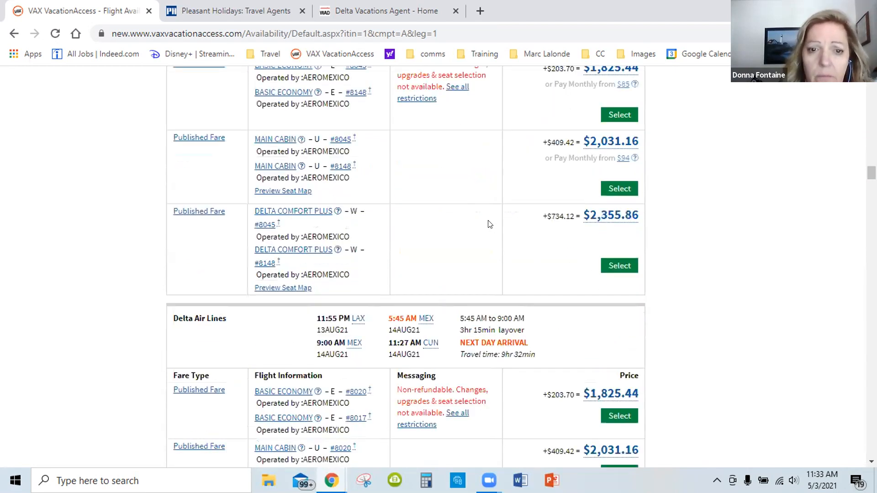
{"action": "scroll", "coordinate": [490, 223], "scroll_direction": "down", "scroll_amount": 4}
{"action": "scroll", "coordinate": [489, 224], "scroll_direction": "down", "scroll_amount": 4}
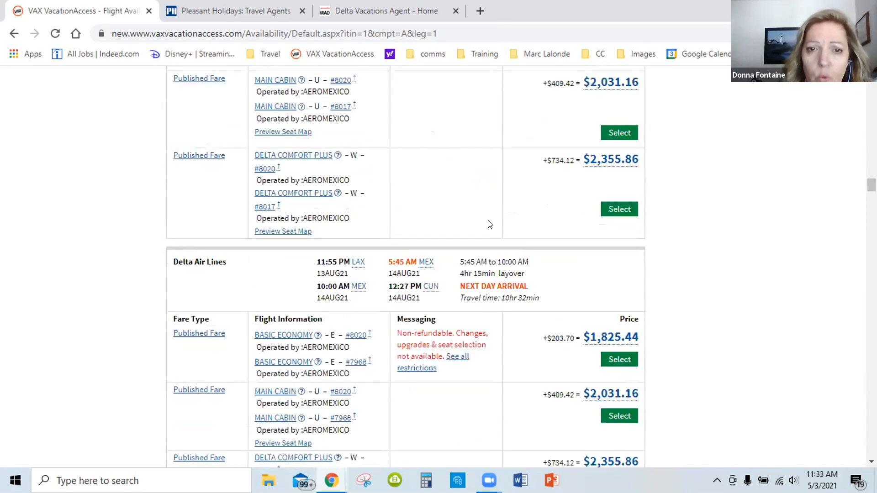
{"action": "scroll", "coordinate": [490, 223], "scroll_direction": "down", "scroll_amount": 3}
{"action": "scroll", "coordinate": [489, 224], "scroll_direction": "down", "scroll_amount": 4}
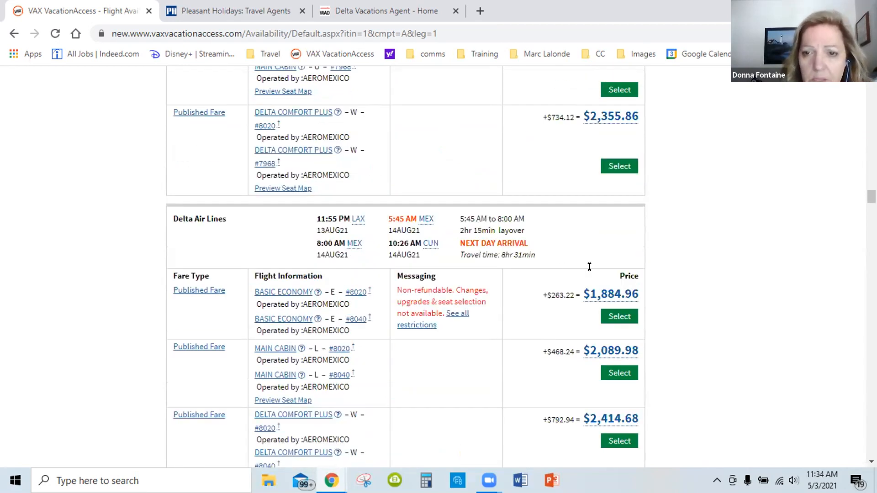
Compare the fares and restrictions of the Alaska Airlines nonstop outbound flight with Delta's 11:55 PM next-day-arrival option
{"action": "scroll", "coordinate": [590, 267], "scroll_direction": "down", "scroll_amount": 1}
{"action": "mouse_move", "coordinate": [609, 276]}
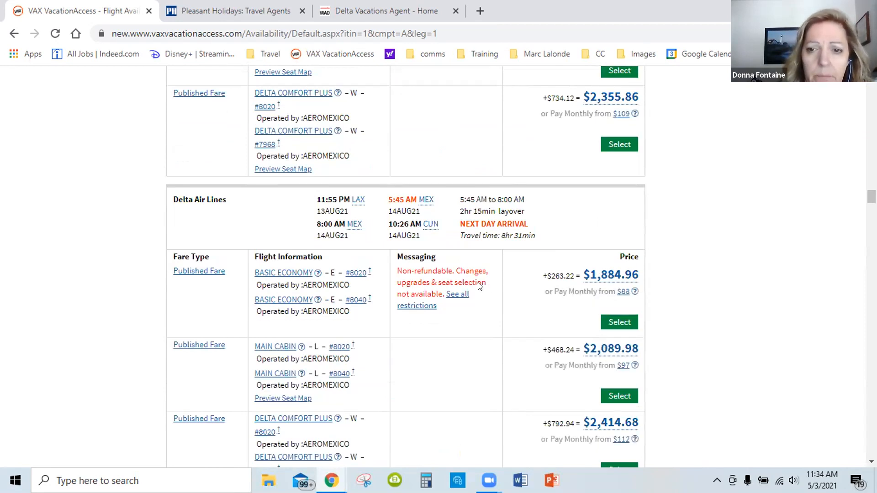
{"action": "scroll", "coordinate": [478, 285], "scroll_direction": "down", "scroll_amount": 5}
{"action": "scroll", "coordinate": [603, 164], "scroll_direction": "up", "scroll_amount": 1}
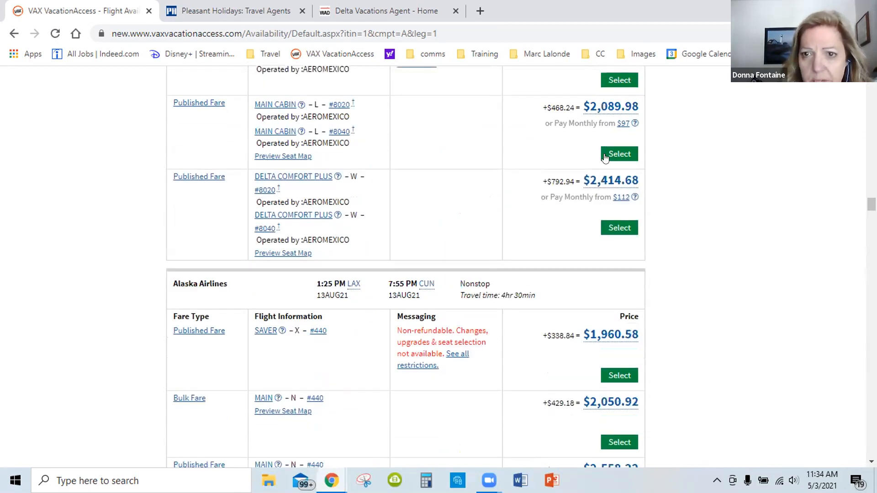
{"action": "scroll", "coordinate": [606, 158], "scroll_direction": "up", "scroll_amount": 2}
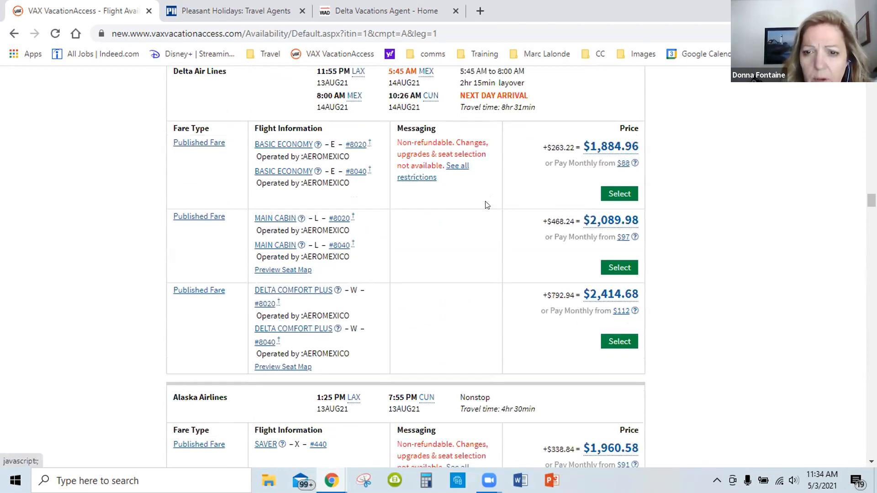
{"action": "scroll", "coordinate": [487, 205], "scroll_direction": "down", "scroll_amount": 2}
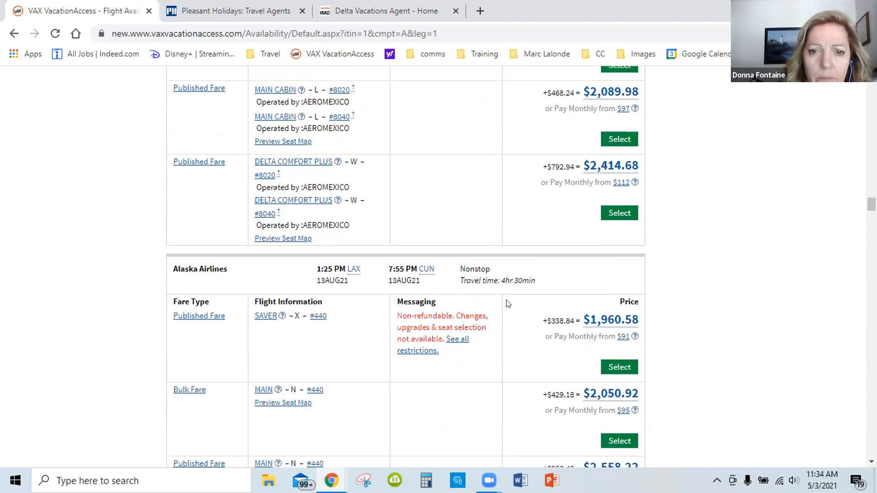
{"action": "scroll", "coordinate": [372, 225], "scroll_direction": "down", "scroll_amount": 1}
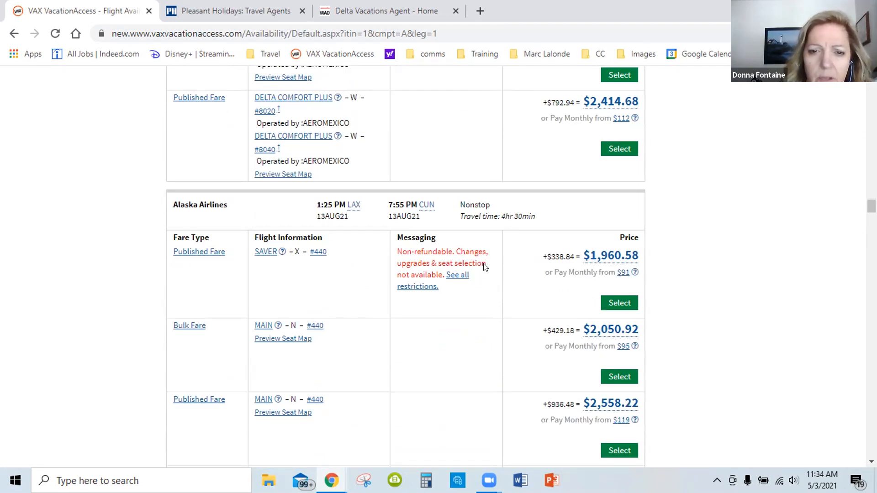
{"action": "scroll", "coordinate": [486, 273], "scroll_direction": "down", "scroll_amount": 4}
Check the connection city, layover and fares of Delta's 12:59 AM outbound flight
{"action": "scroll", "coordinate": [484, 268], "scroll_direction": "down", "scroll_amount": 4}
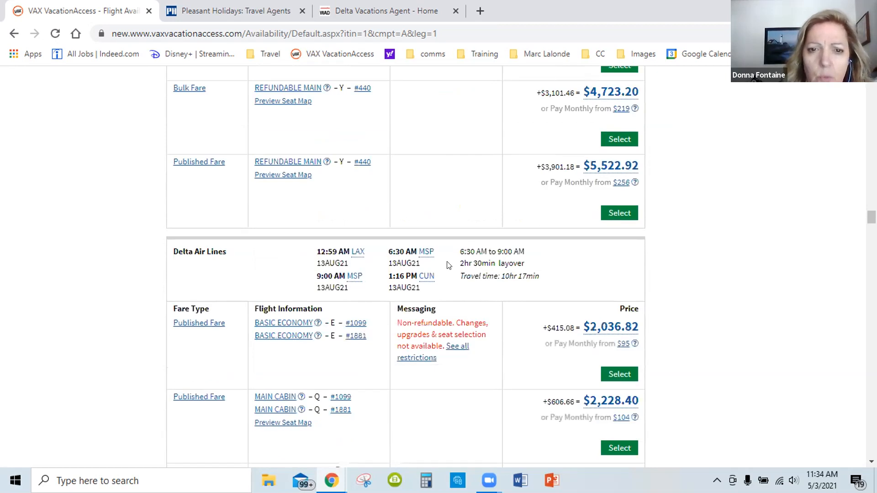
{"action": "scroll", "coordinate": [448, 265], "scroll_direction": "down", "scroll_amount": 1}
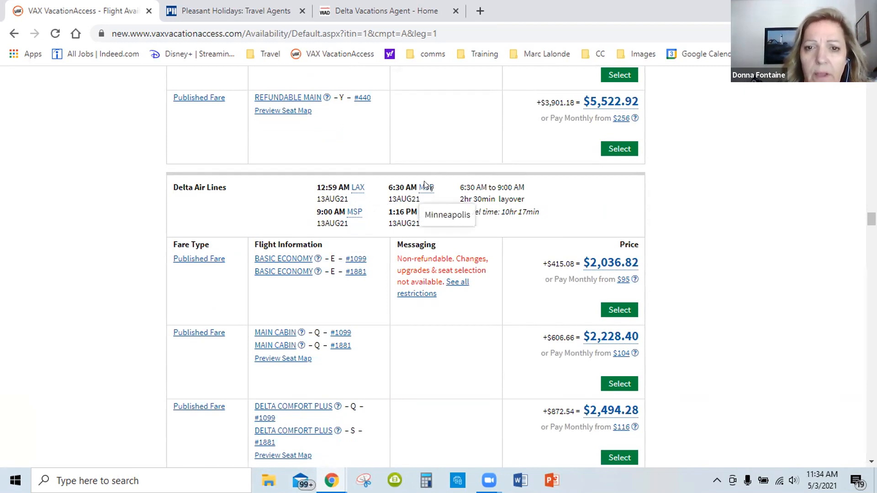
{"action": "scroll", "coordinate": [441, 193], "scroll_direction": "down", "scroll_amount": 5}
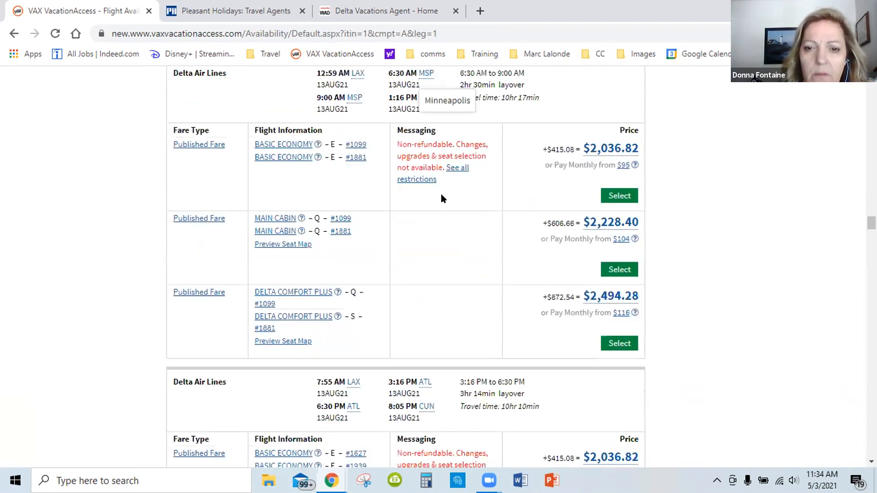
Compare layovers, travel times and fare types of Delta's outbound flights through ATL with American Airlines' outbound flights through DFW
{"action": "scroll", "coordinate": [441, 194], "scroll_direction": "down", "scroll_amount": 1}
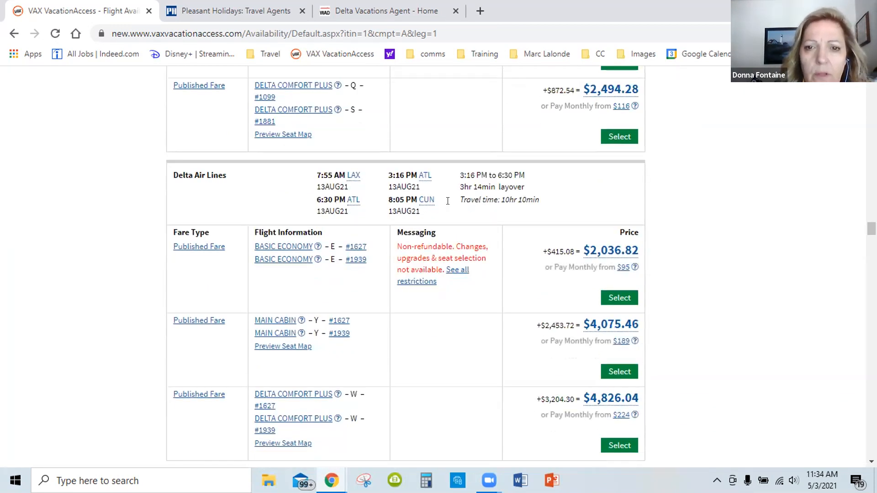
{"action": "scroll", "coordinate": [465, 234], "scroll_direction": "down", "scroll_amount": 5}
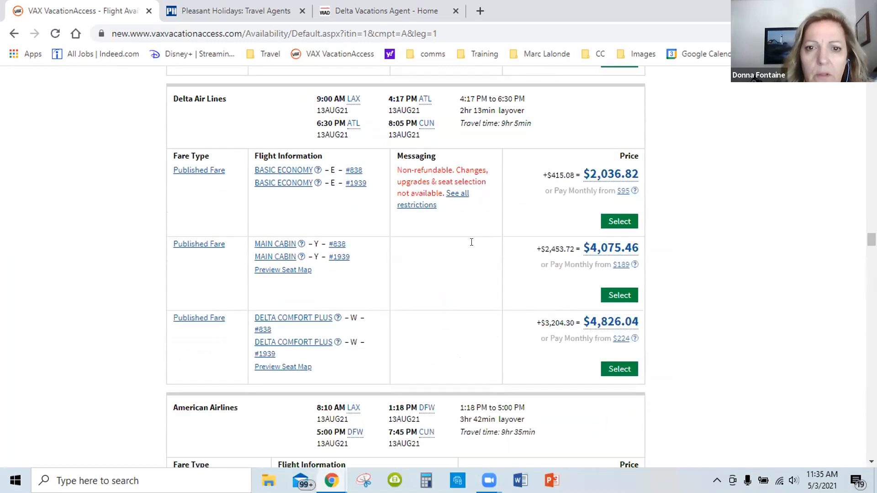
{"action": "scroll", "coordinate": [473, 242], "scroll_direction": "down", "scroll_amount": 5}
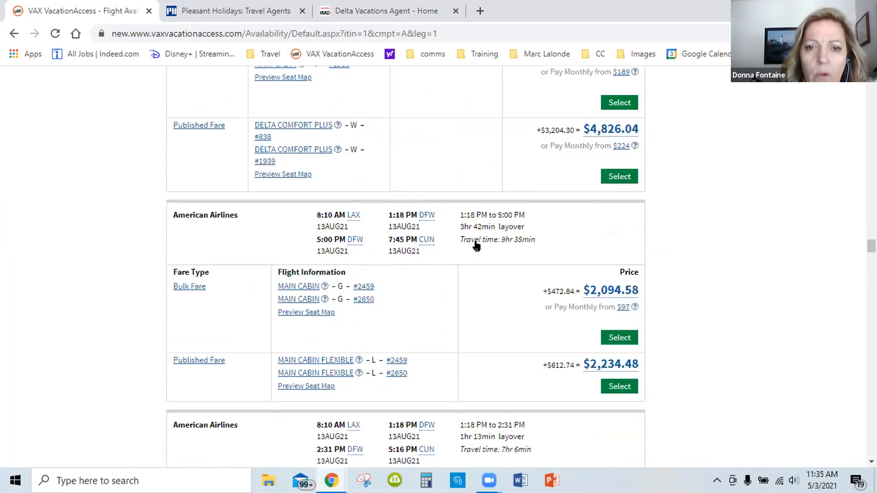
{"action": "scroll", "coordinate": [470, 252], "scroll_direction": "down", "scroll_amount": 5}
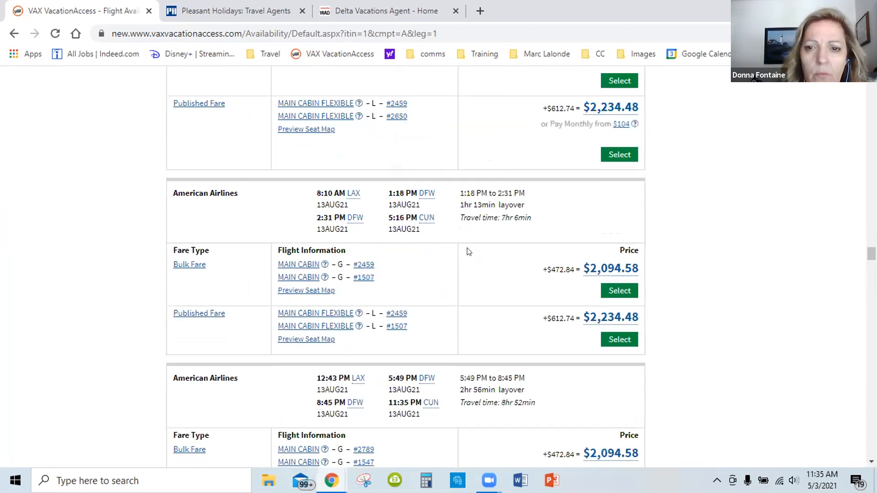
{"action": "scroll", "coordinate": [416, 187], "scroll_direction": "down", "scroll_amount": 1}
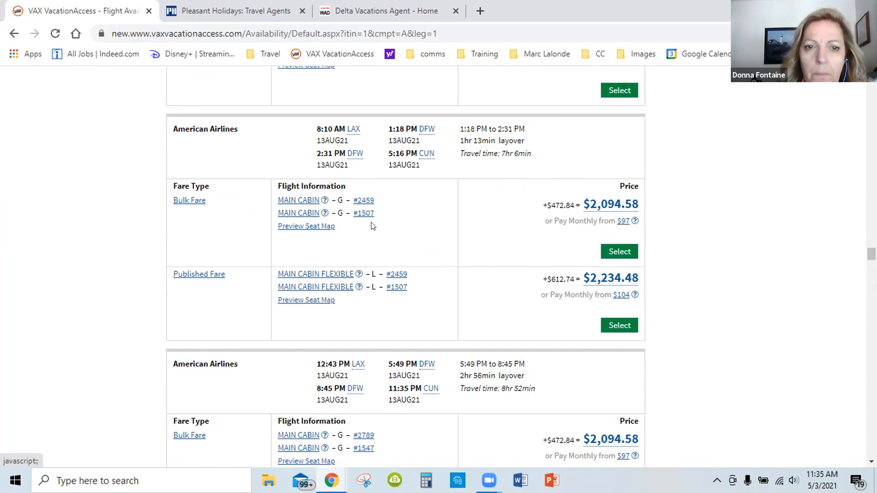
{"action": "scroll", "coordinate": [364, 251], "scroll_direction": "up", "scroll_amount": 6}
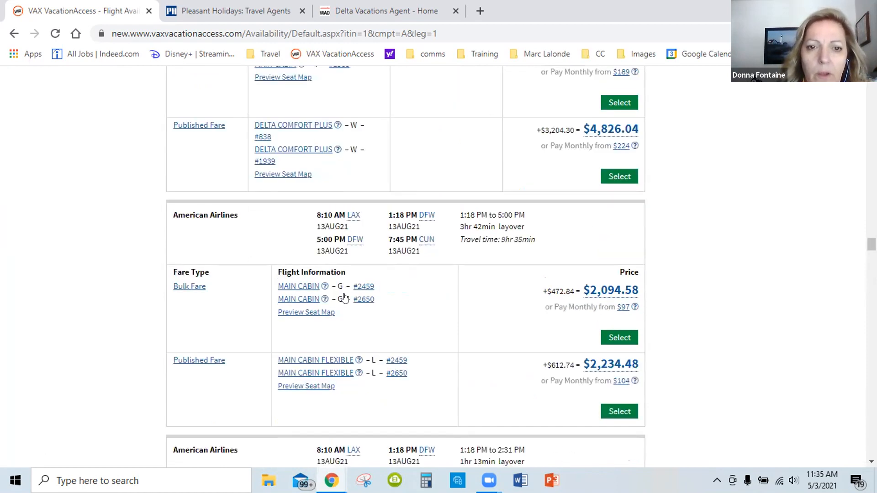
{"action": "scroll", "coordinate": [347, 298], "scroll_direction": "up", "scroll_amount": 5}
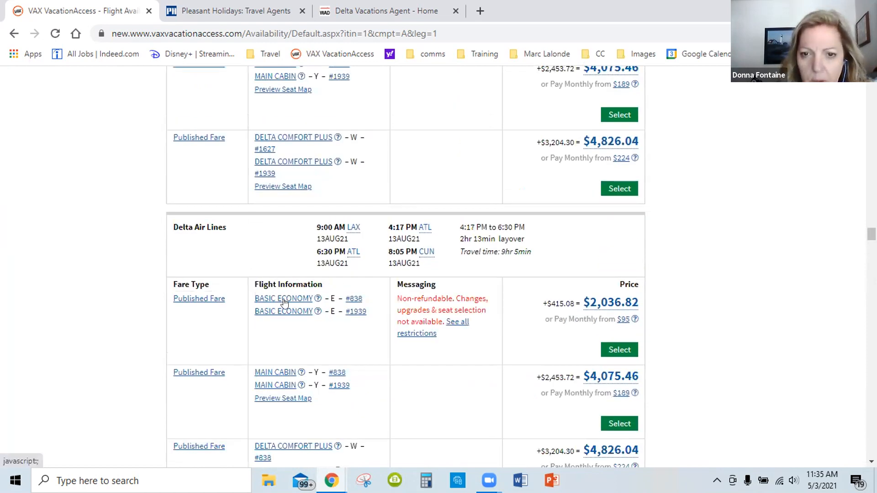
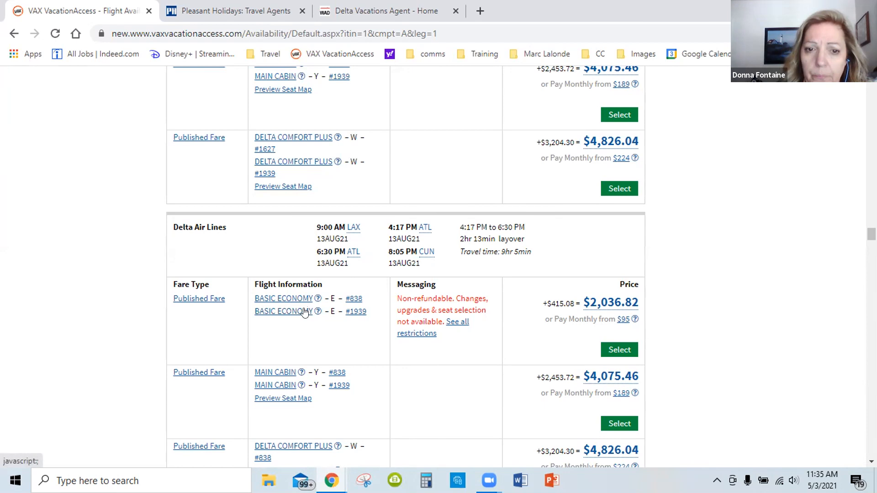
Compare the remaining outbound flights, checking Delta through ATL, American Airlines through DFW, MIA and PHX, and Aeromexico for layovers and fare types
{"action": "scroll", "coordinate": [304, 312], "scroll_direction": "down", "scroll_amount": 3}
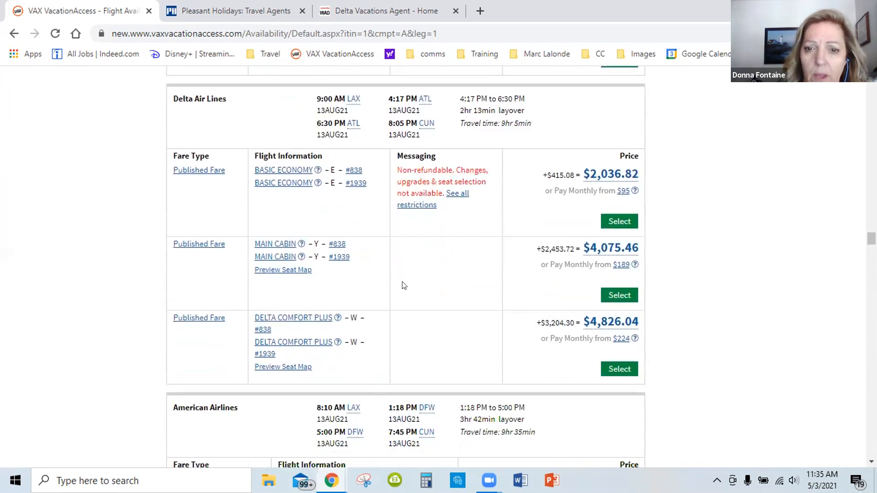
{"action": "scroll", "coordinate": [402, 285], "scroll_direction": "down", "scroll_amount": 12}
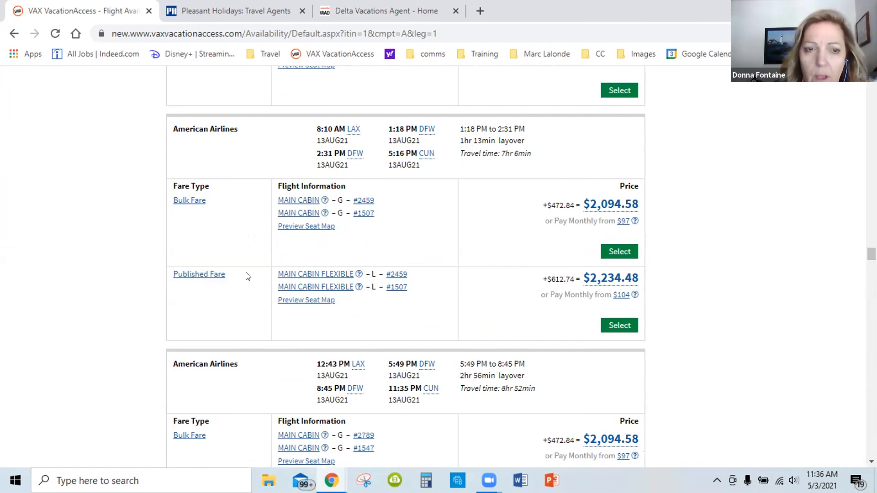
{"action": "scroll", "coordinate": [249, 280], "scroll_direction": "down", "scroll_amount": 9}
{"action": "scroll", "coordinate": [249, 284], "scroll_direction": "down", "scroll_amount": 7}
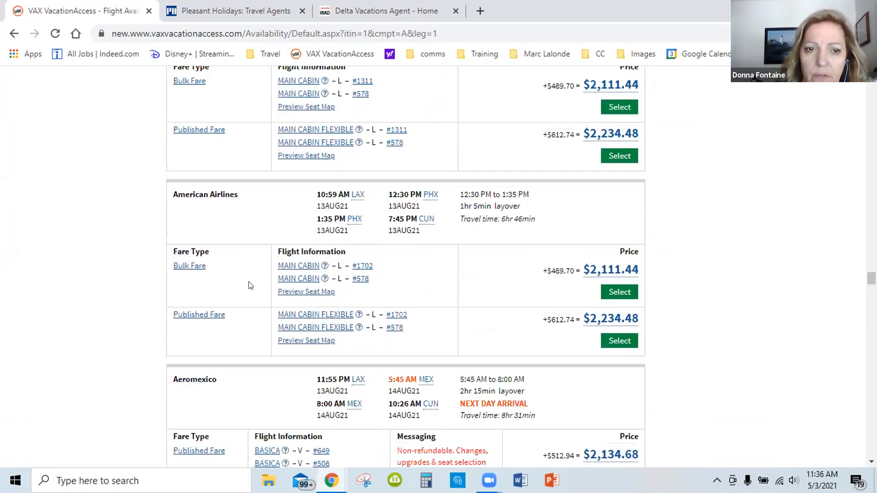
{"action": "scroll", "coordinate": [250, 285], "scroll_direction": "down", "scroll_amount": 2}
{"action": "scroll", "coordinate": [251, 286], "scroll_direction": "down", "scroll_amount": 1}
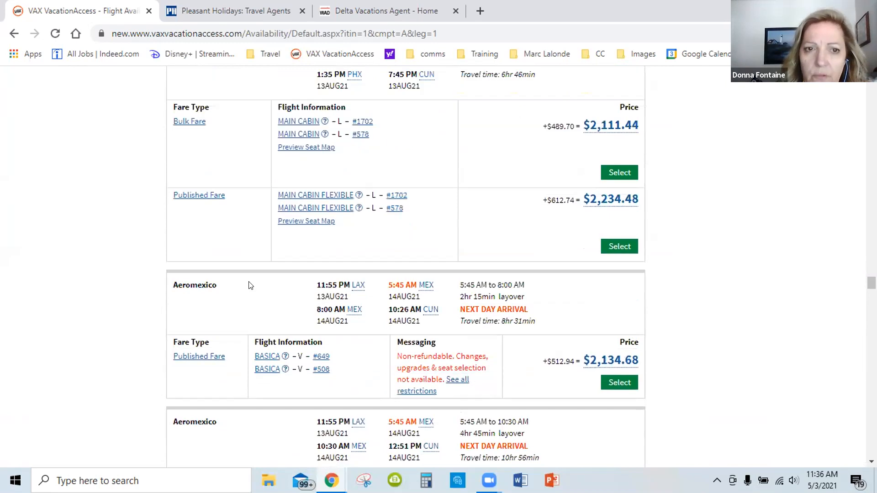
{"action": "scroll", "coordinate": [250, 284], "scroll_direction": "up", "scroll_amount": 4}
{"action": "scroll", "coordinate": [250, 283], "scroll_direction": "up", "scroll_amount": 5}
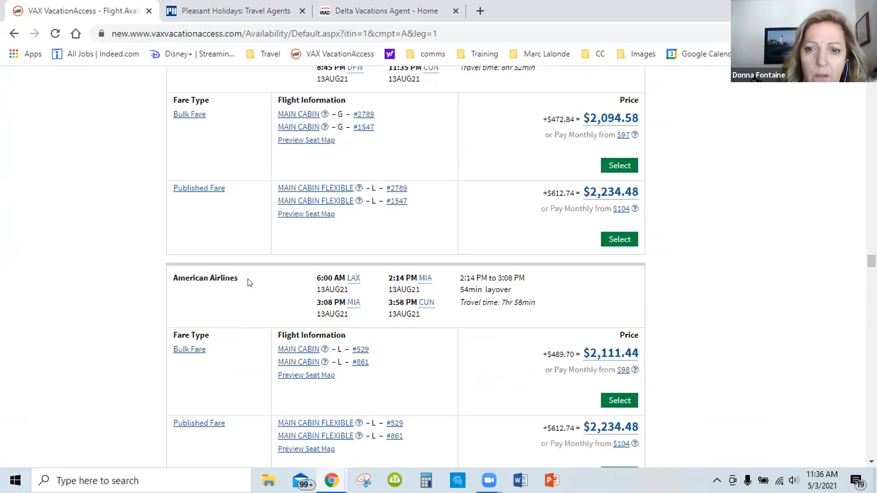
Select the Bulk Fare, Main Cabin, on American Airlines' 8:10 AM outbound flight with the 2:31 PM connection from DFW
{"action": "scroll", "coordinate": [250, 283], "scroll_direction": "up", "scroll_amount": 3}
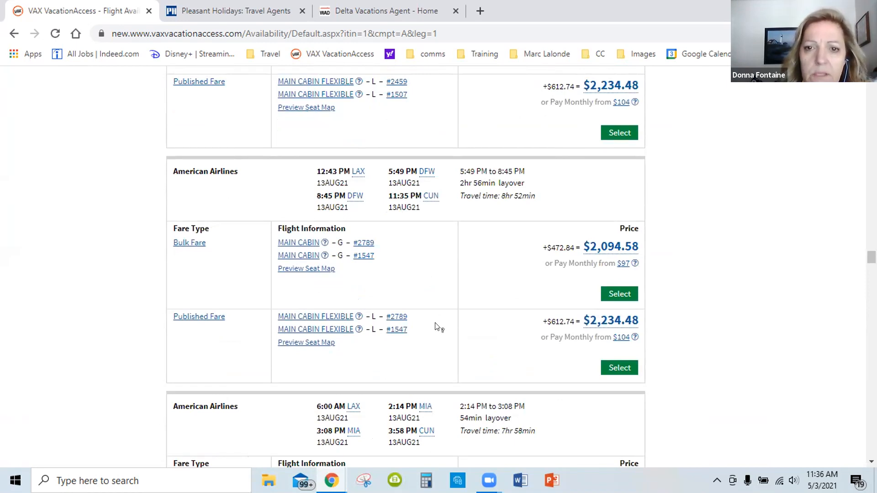
{"action": "scroll", "coordinate": [436, 325], "scroll_direction": "up", "scroll_amount": 4}
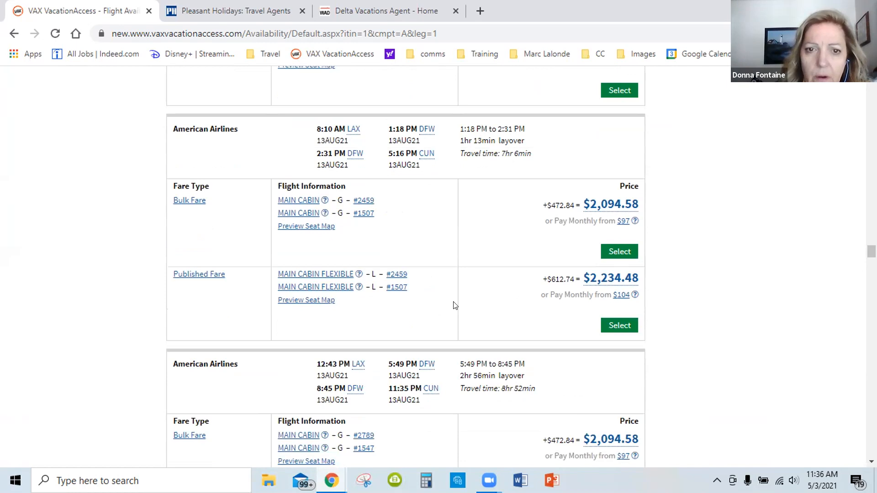
{"action": "scroll", "coordinate": [452, 307], "scroll_direction": "up", "scroll_amount": 1}
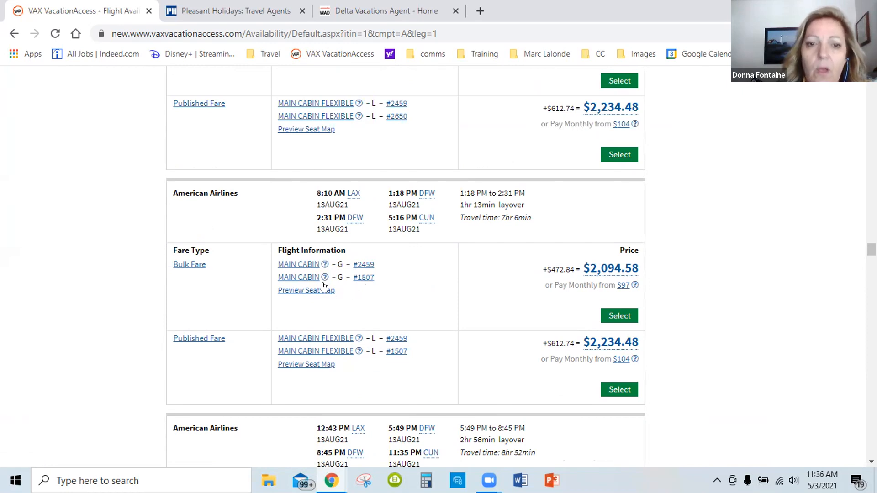
{"action": "left_click", "coordinate": [606, 317]}
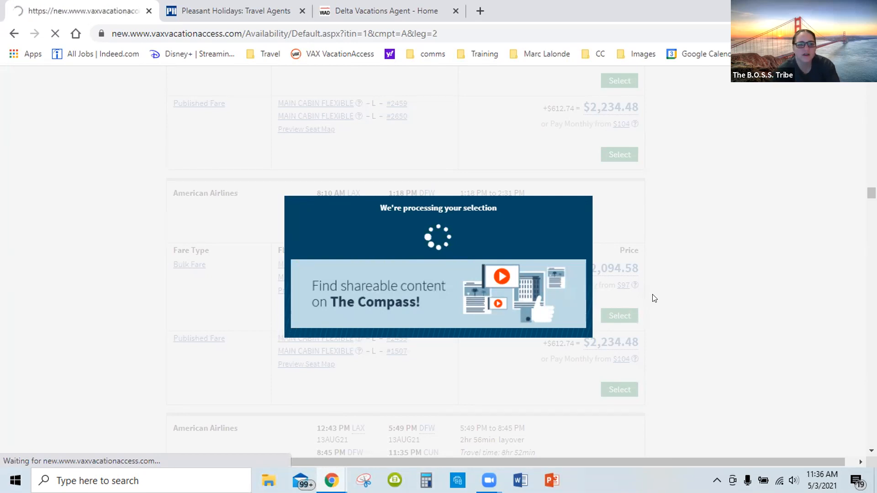
Compare departure times, layovers and bulk versus published fares of American Airlines' one-stop return flights through MIA and DFW
{"action": "scroll", "coordinate": [589, 318], "scroll_direction": "down", "scroll_amount": 3}
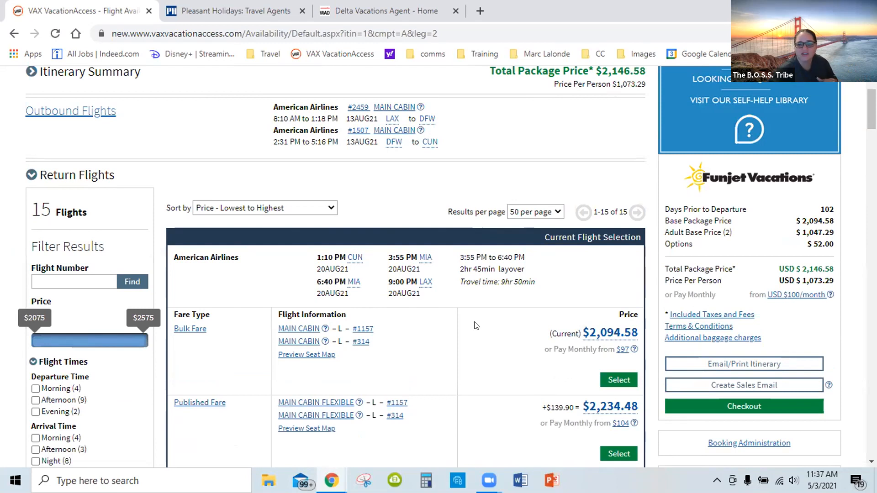
{"action": "scroll", "coordinate": [475, 326], "scroll_direction": "down", "scroll_amount": 3}
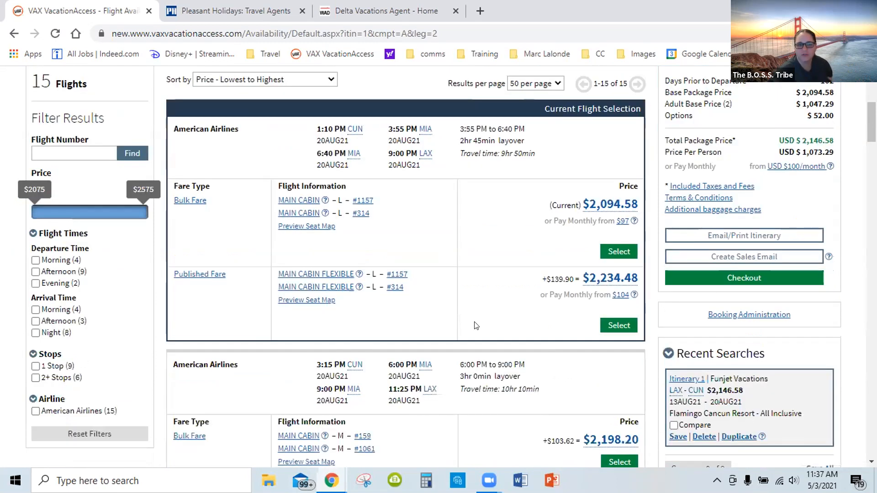
{"action": "scroll", "coordinate": [475, 326], "scroll_direction": "down", "scroll_amount": 6}
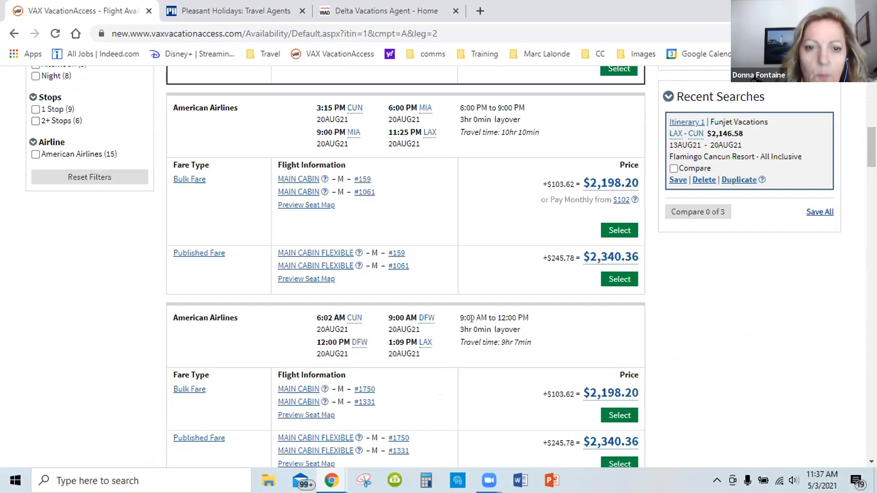
{"action": "scroll", "coordinate": [475, 326], "scroll_direction": "down", "scroll_amount": 12}
{"action": "scroll", "coordinate": [475, 326], "scroll_direction": "down", "scroll_amount": 1}
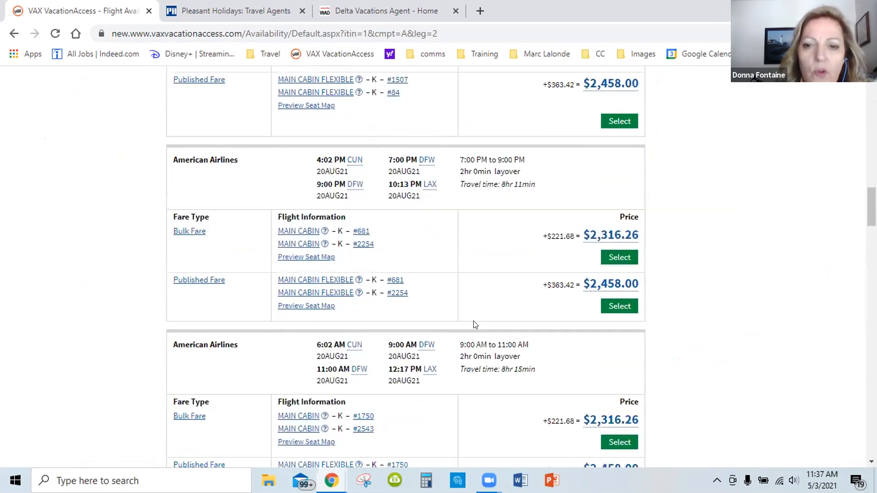
{"action": "scroll", "coordinate": [467, 323], "scroll_direction": "down", "scroll_amount": 2}
{"action": "scroll", "coordinate": [467, 335], "scroll_direction": "down", "scroll_amount": 1}
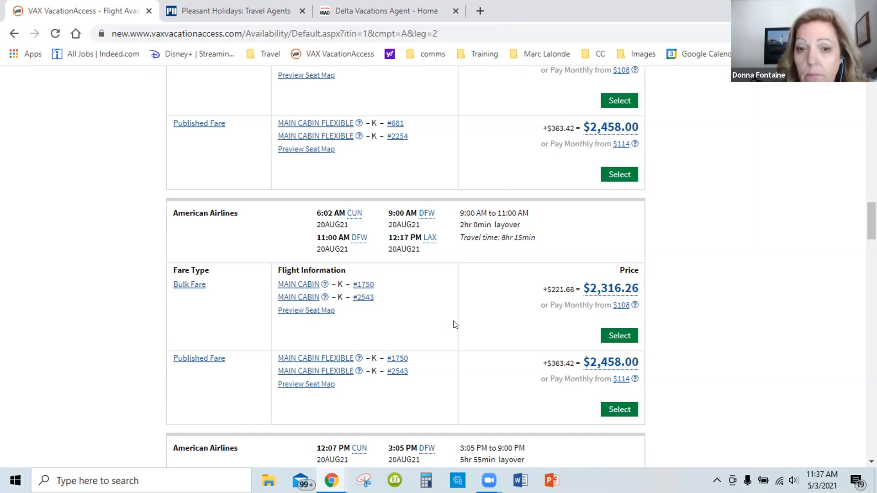
{"action": "scroll", "coordinate": [455, 325], "scroll_direction": "down", "scroll_amount": 5}
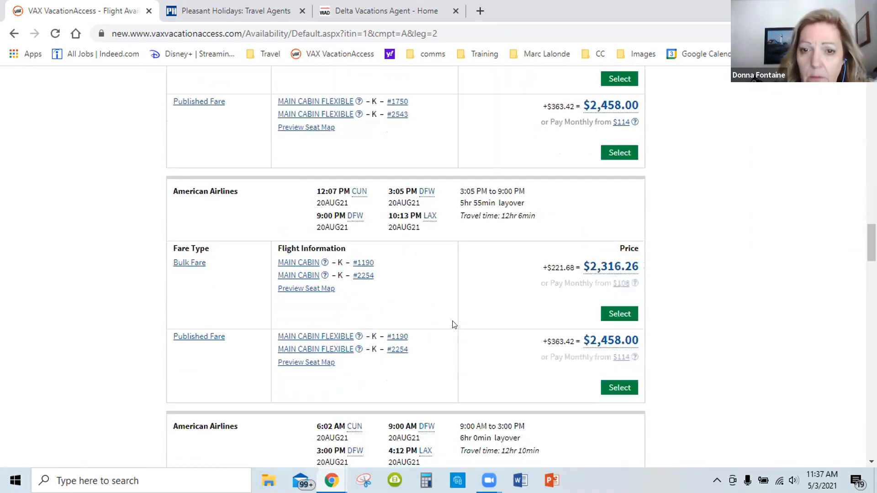
Examine the longer two-stop and next-day-arrival return flights and compare their fares with the current flight selection
{"action": "scroll", "coordinate": [455, 325], "scroll_direction": "down", "scroll_amount": 5}
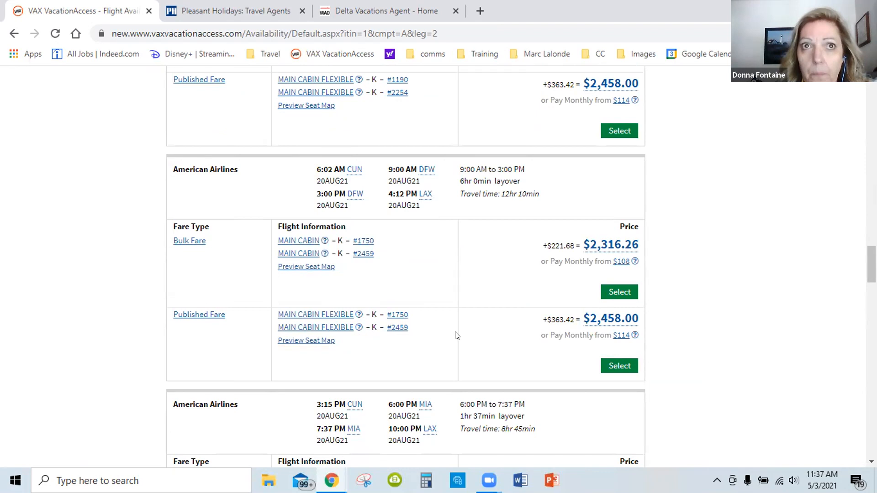
{"action": "scroll", "coordinate": [463, 335], "scroll_direction": "down", "scroll_amount": 8}
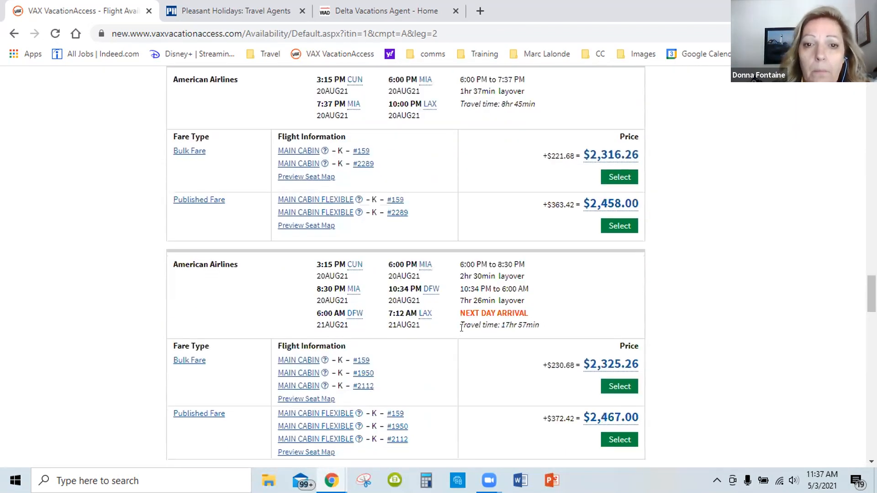
{"action": "scroll", "coordinate": [464, 335], "scroll_direction": "down", "scroll_amount": 10}
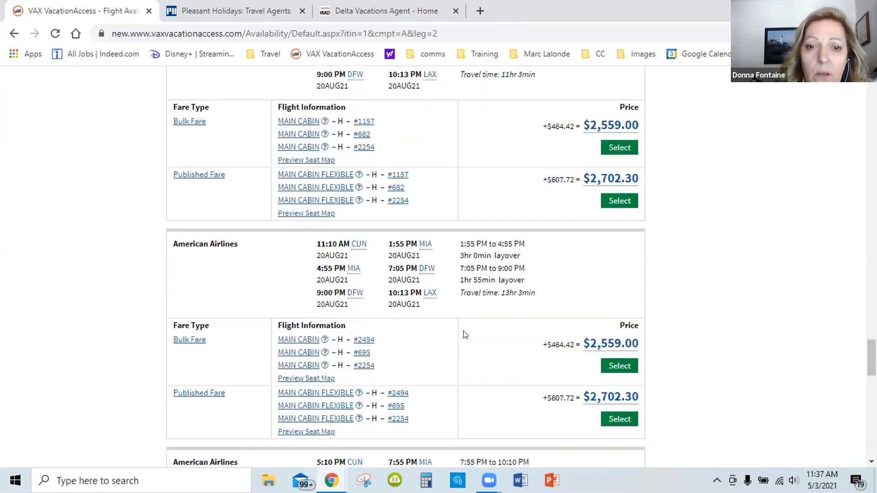
{"action": "scroll", "coordinate": [465, 333], "scroll_direction": "down", "scroll_amount": 13}
{"action": "scroll", "coordinate": [464, 333], "scroll_direction": "up", "scroll_amount": 20}
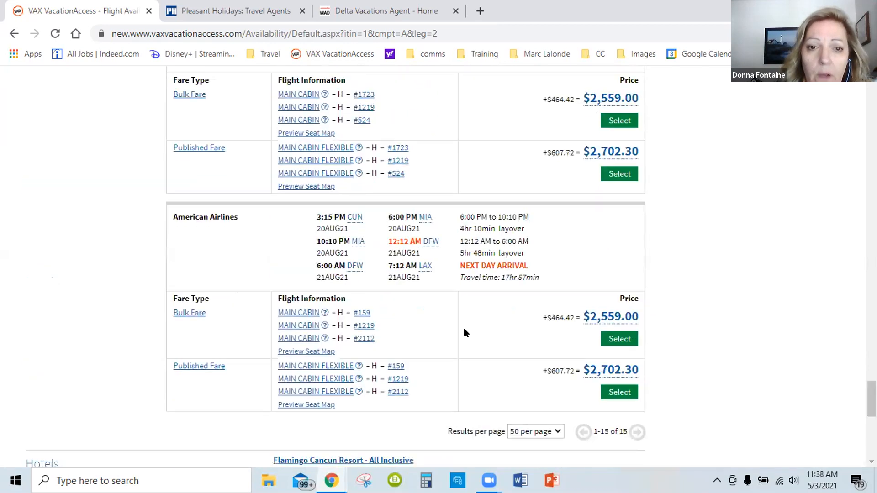
{"action": "scroll", "coordinate": [465, 325], "scroll_direction": "up", "scroll_amount": 20}
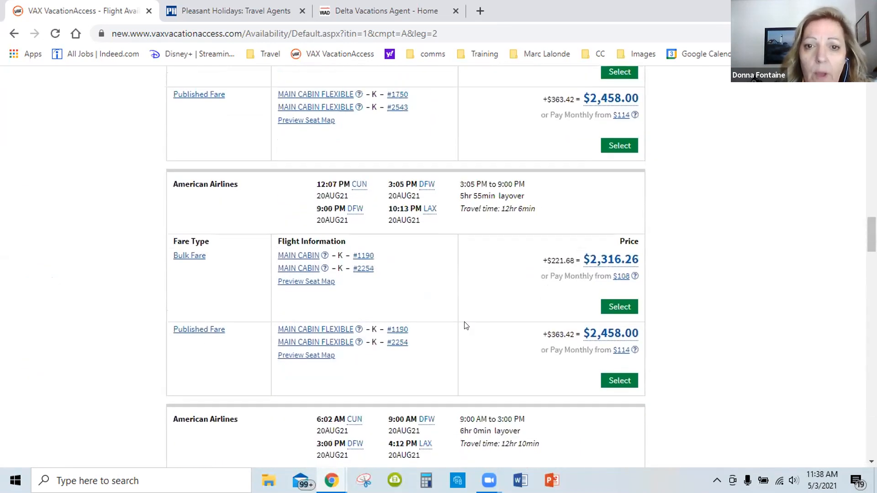
{"action": "scroll", "coordinate": [465, 325], "scroll_direction": "up", "scroll_amount": 20}
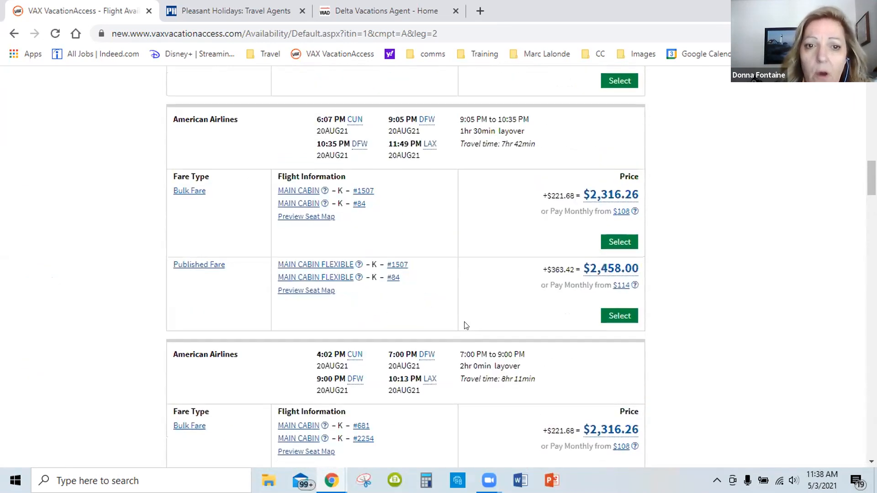
{"action": "scroll", "coordinate": [465, 326], "scroll_direction": "up", "scroll_amount": 15}
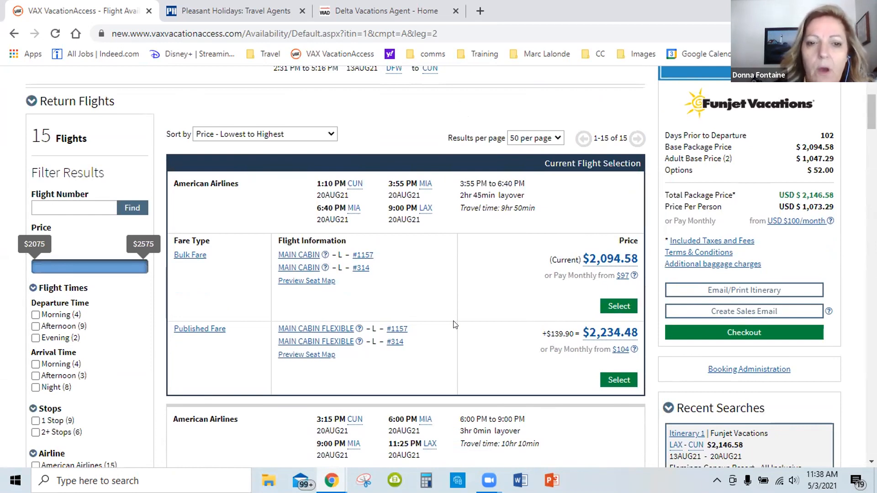
Check the current return flight's airports, layover, travel time and fare types against the 3:15 PM departure
{"action": "scroll", "coordinate": [455, 315], "scroll_direction": "down", "scroll_amount": 1}
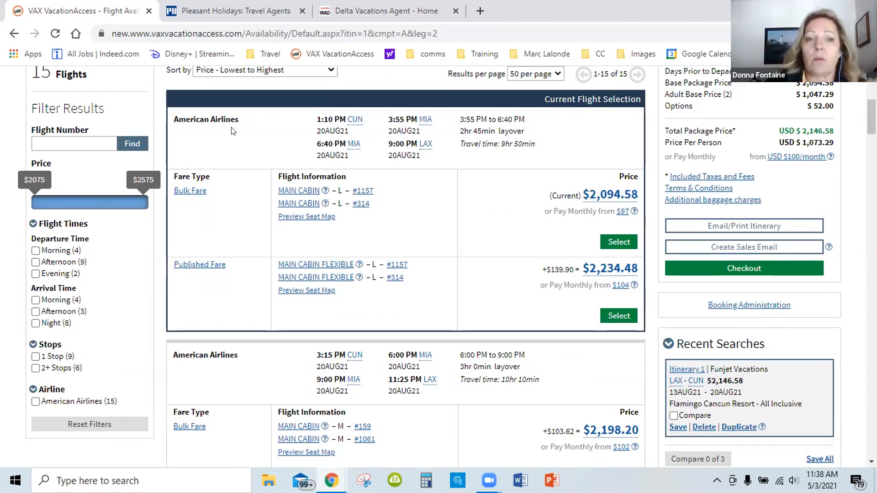
{"action": "scroll", "coordinate": [233, 138], "scroll_direction": "down", "scroll_amount": 2}
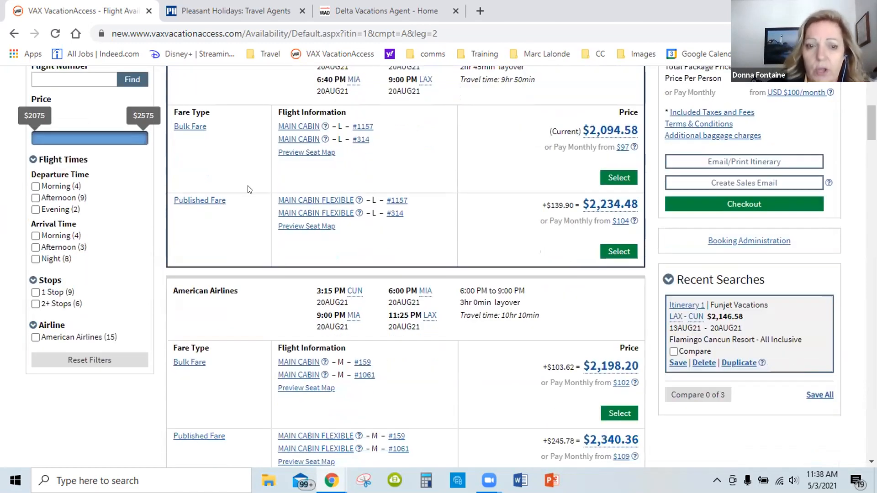
{"action": "scroll", "coordinate": [249, 186], "scroll_direction": "up", "scroll_amount": 1}
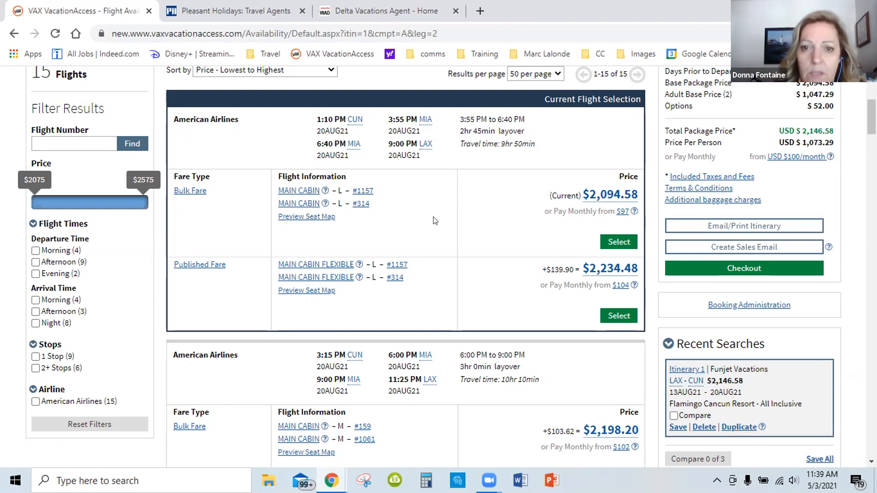
{"action": "scroll", "coordinate": [435, 221], "scroll_direction": "up", "scroll_amount": 1}
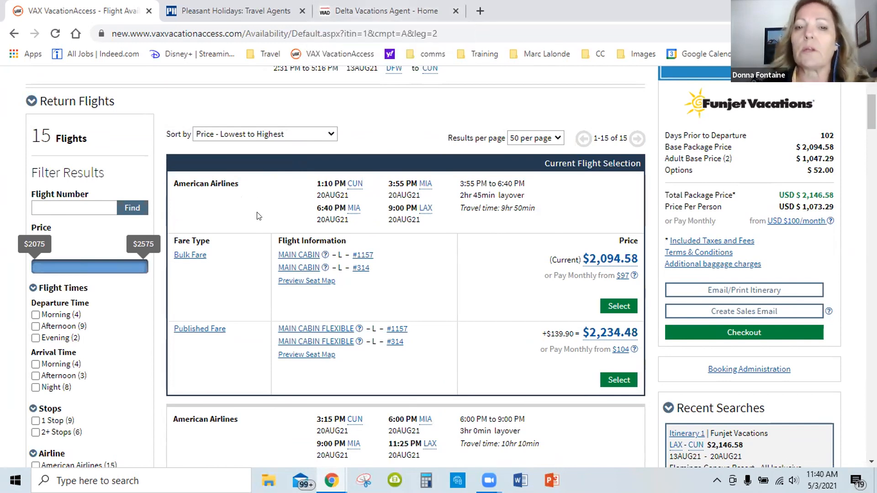
{"action": "scroll", "coordinate": [268, 225], "scroll_direction": "down", "scroll_amount": 2}
{"action": "scroll", "coordinate": [402, 215], "scroll_direction": "down", "scroll_amount": 2}
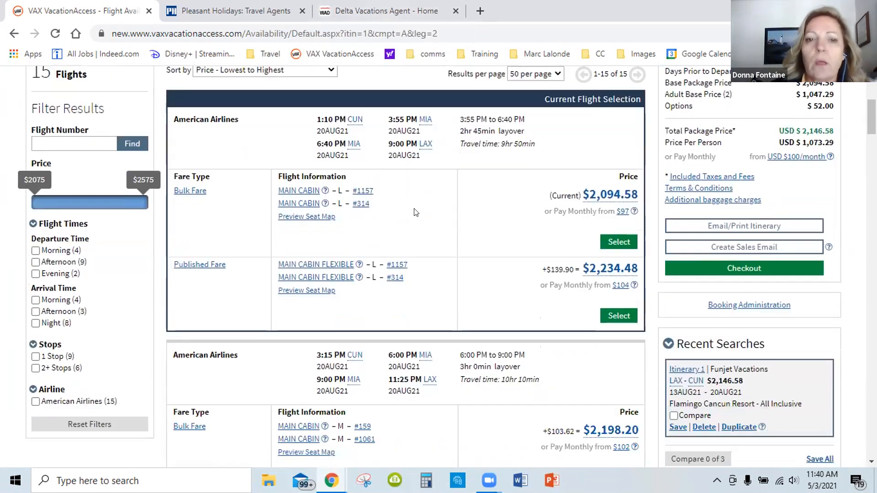
{"action": "scroll", "coordinate": [434, 214], "scroll_direction": "up", "scroll_amount": 3}
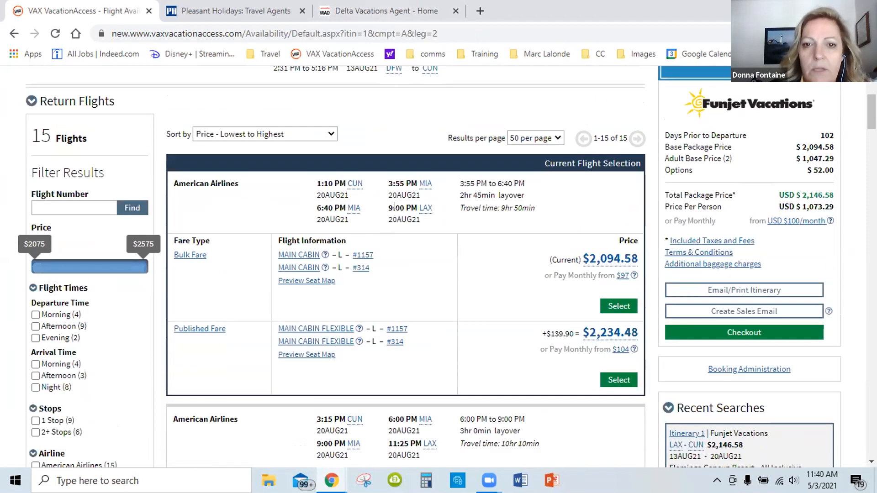
{"action": "mouse_move", "coordinate": [361, 188]}
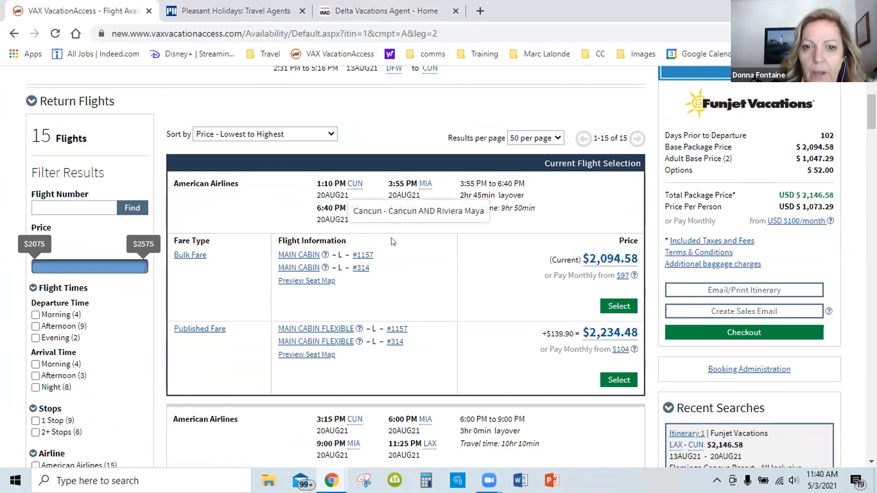
{"action": "mouse_move", "coordinate": [427, 185]}
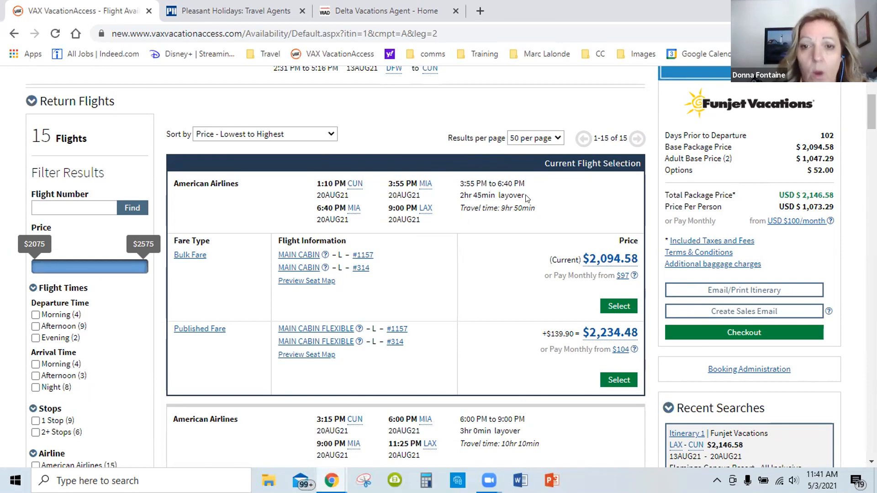
Select the Bulk Fare on the 1:10 PM return flight through MIA and review the itinerary's flights, hotel and features
{"action": "scroll", "coordinate": [526, 197], "scroll_direction": "down", "scroll_amount": 2}
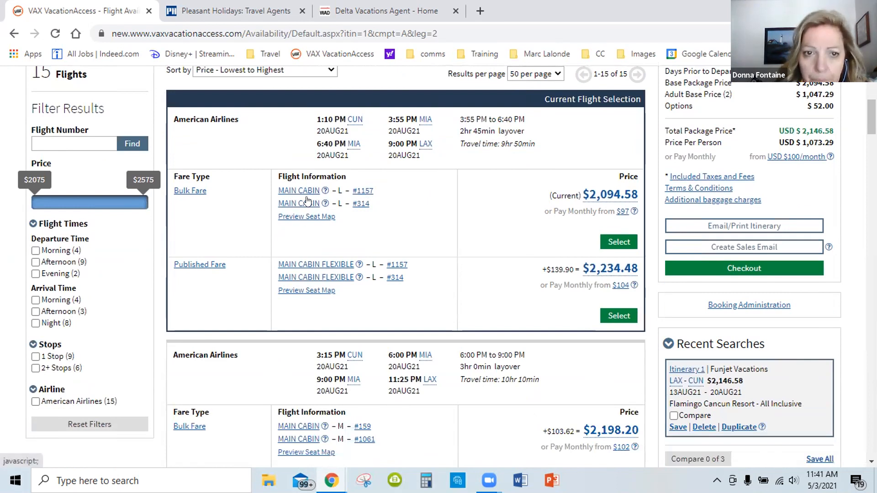
{"action": "left_click", "coordinate": [614, 242]}
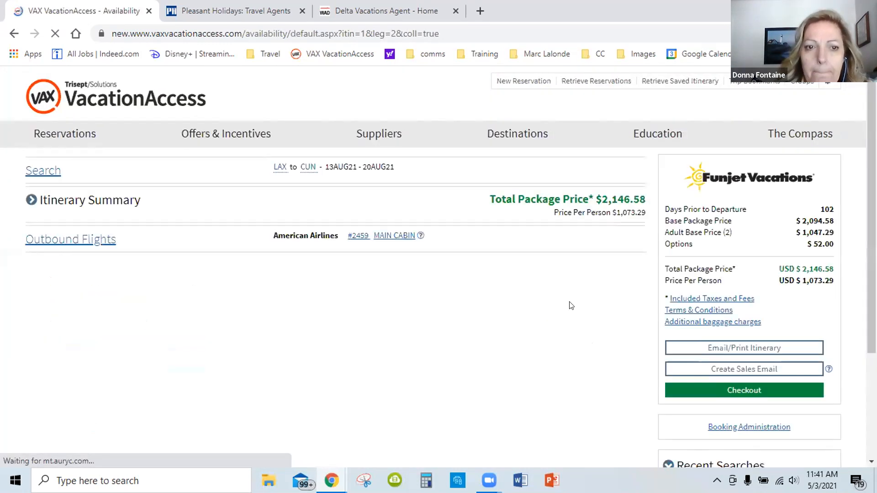
{"action": "scroll", "coordinate": [571, 256], "scroll_direction": "down", "scroll_amount": 3}
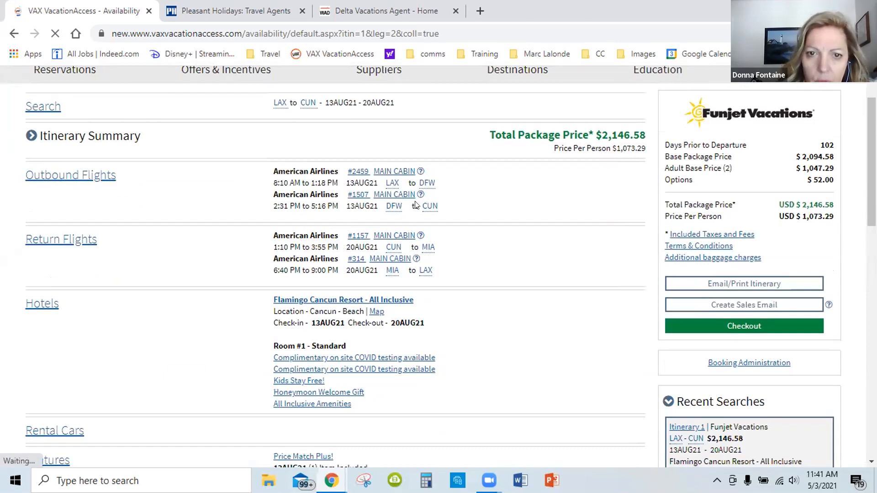
{"action": "scroll", "coordinate": [503, 211], "scroll_direction": "down", "scroll_amount": 3}
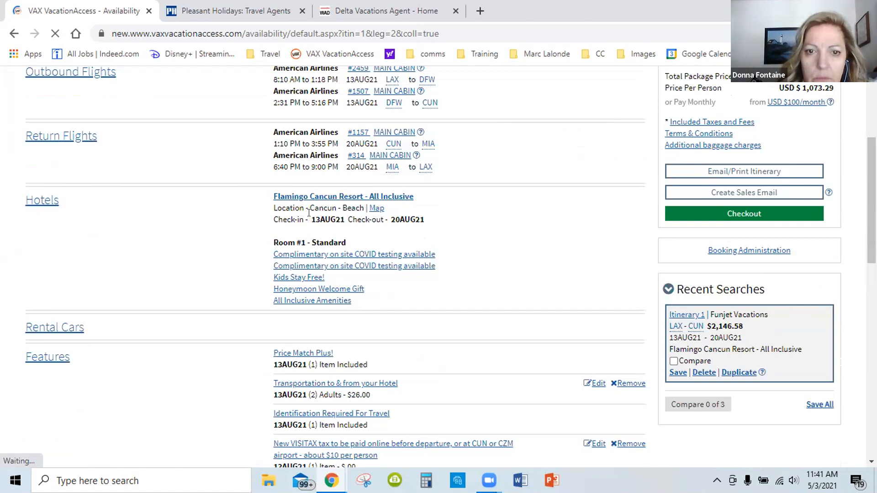
{"action": "scroll", "coordinate": [520, 199], "scroll_direction": "down", "scroll_amount": 2}
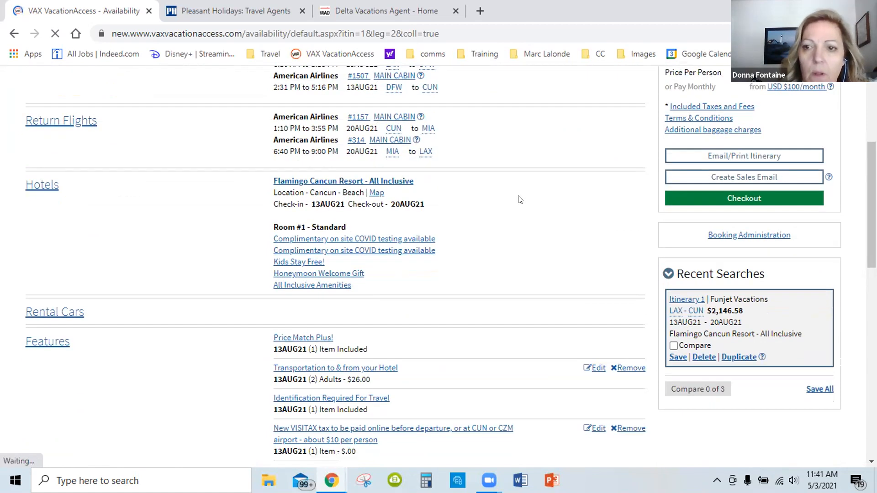
Review the package itinerary's features, hotel promotions, flights and price summary
{"action": "scroll", "coordinate": [520, 200], "scroll_direction": "down", "scroll_amount": 2}
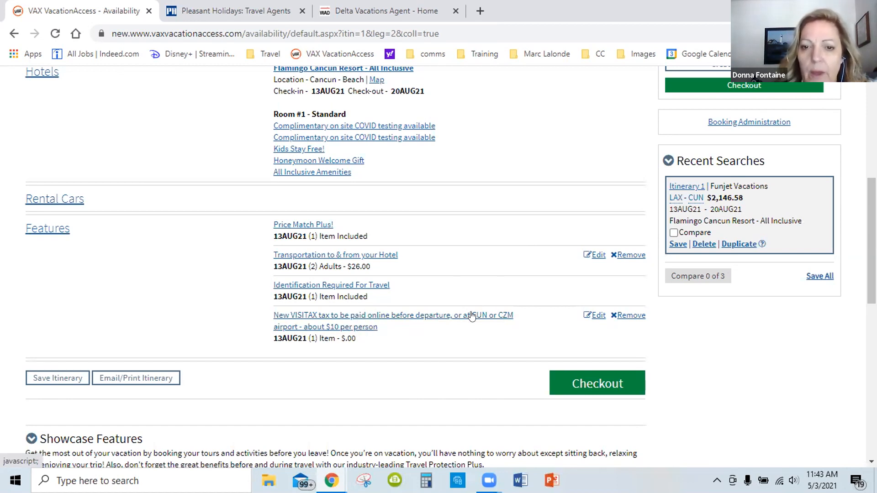
{"action": "scroll", "coordinate": [508, 277], "scroll_direction": "up", "scroll_amount": 1}
{"action": "scroll", "coordinate": [500, 272], "scroll_direction": "up", "scroll_amount": 1}
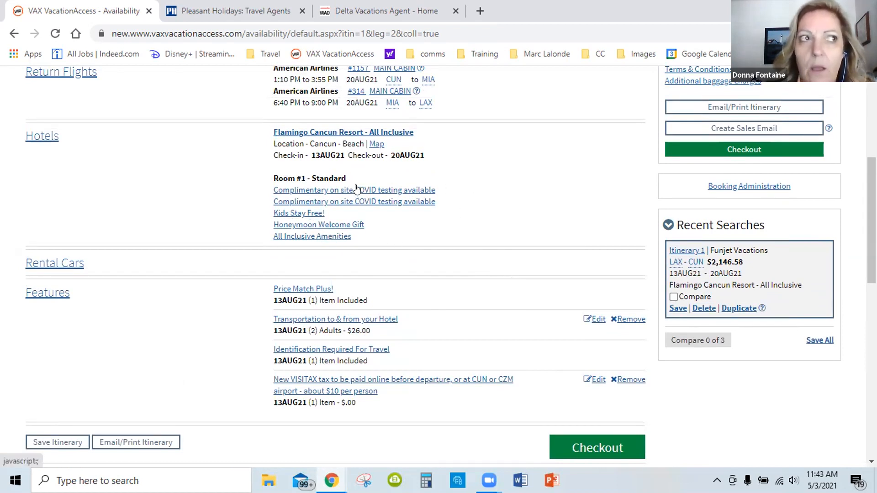
{"action": "scroll", "coordinate": [357, 188], "scroll_direction": "up", "scroll_amount": 4}
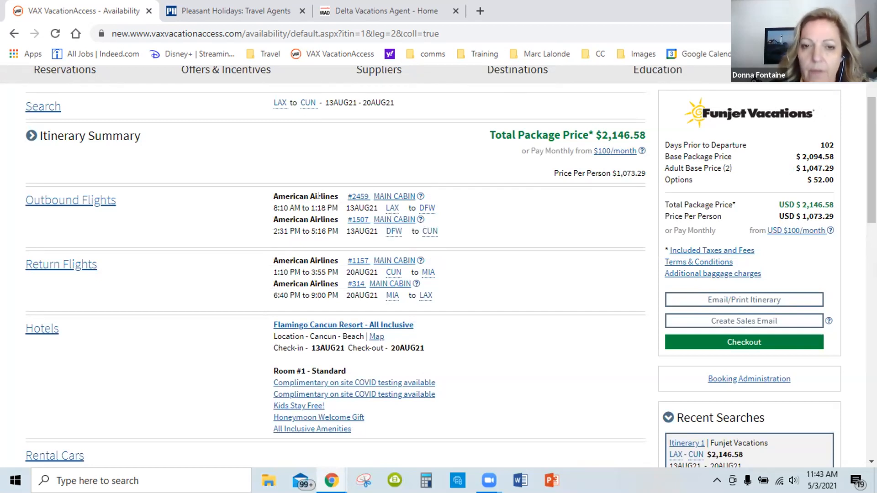
{"action": "scroll", "coordinate": [319, 196], "scroll_direction": "down", "scroll_amount": 1}
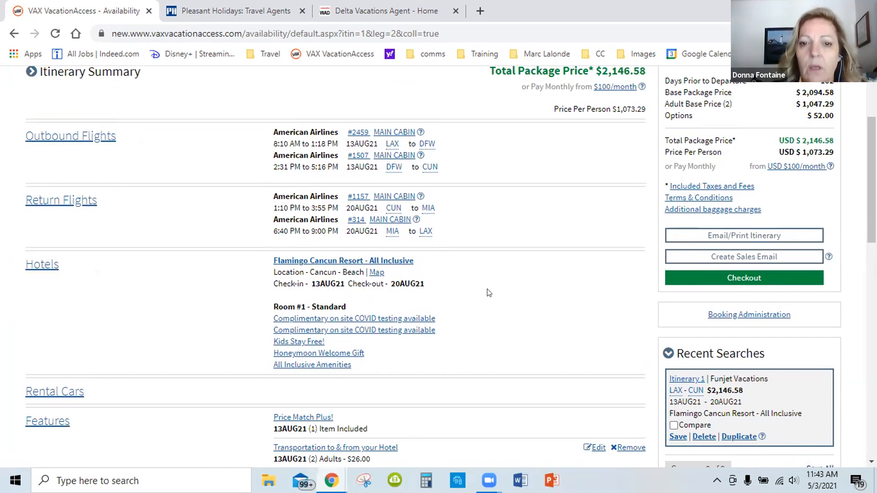
{"action": "scroll", "coordinate": [492, 293], "scroll_direction": "down", "scroll_amount": 5}
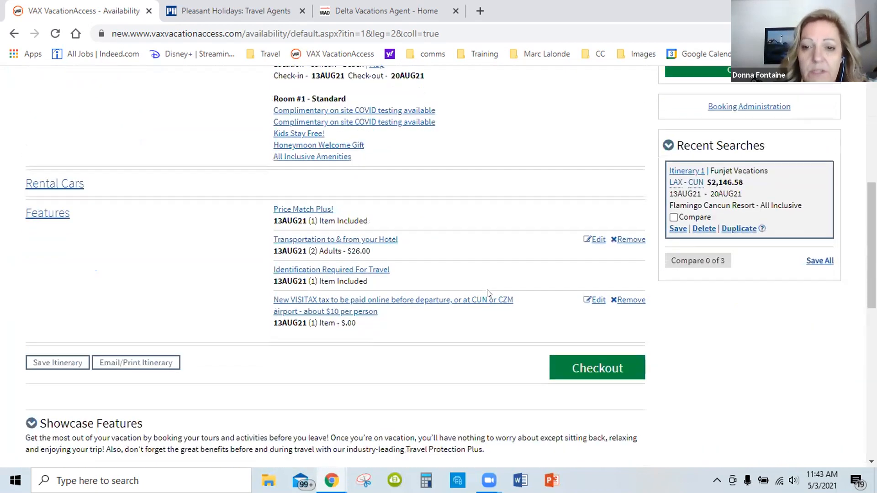
{"action": "scroll", "coordinate": [476, 280], "scroll_direction": "up", "scroll_amount": 3}
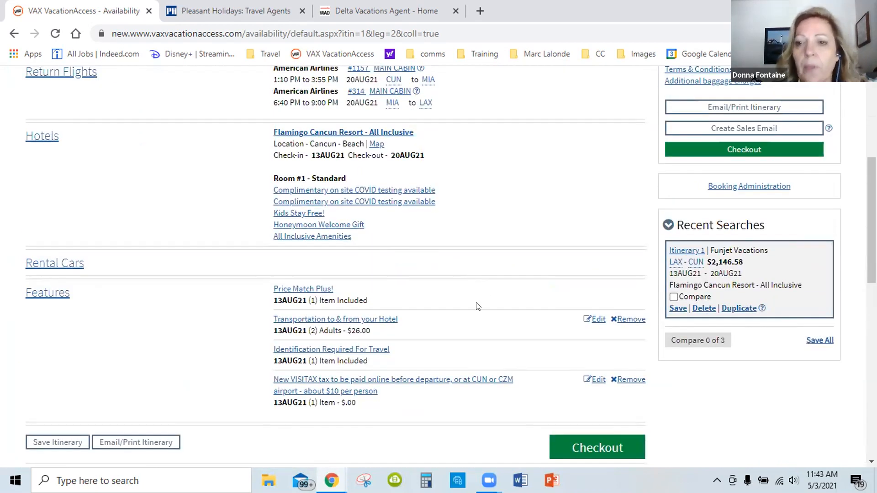
{"action": "scroll", "coordinate": [516, 288], "scroll_direction": "up", "scroll_amount": 2}
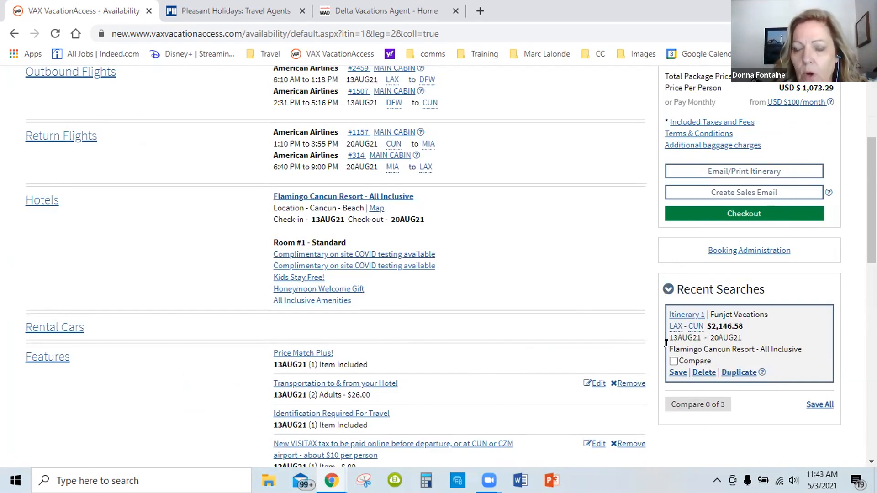
{"action": "scroll", "coordinate": [524, 240], "scroll_direction": "up", "scroll_amount": 2}
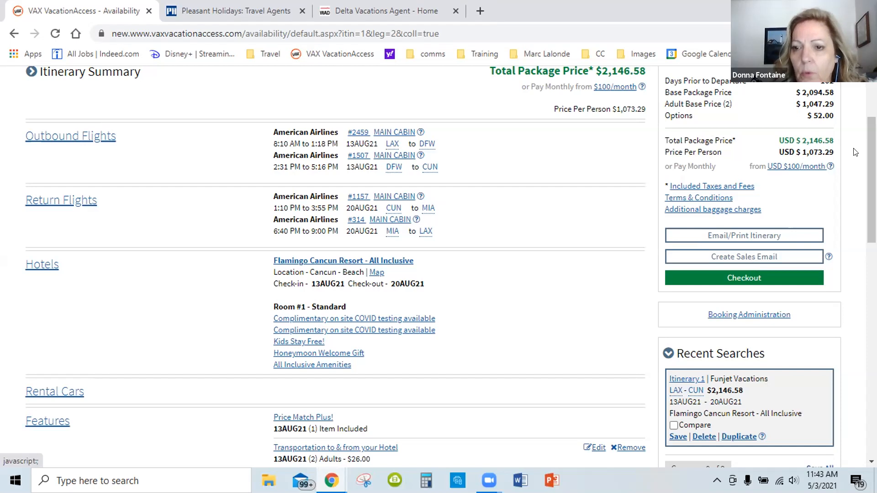
Increase the booking's commission by $50.00 in Booking Administration and return to the itinerary
{"action": "scroll", "coordinate": [764, 194], "scroll_direction": "up", "scroll_amount": 1}
{"action": "scroll", "coordinate": [726, 256], "scroll_direction": "down", "scroll_amount": 3}
{"action": "left_click", "coordinate": [731, 251]}
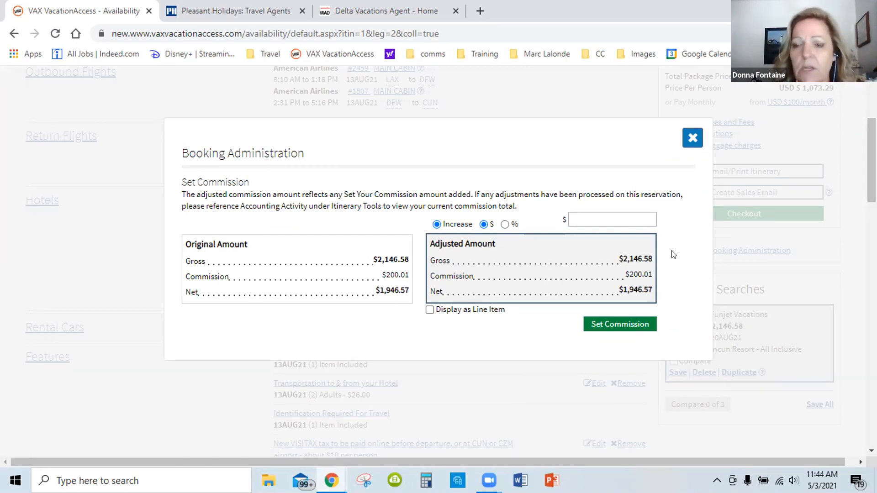
{"action": "left_click", "coordinate": [621, 215]}
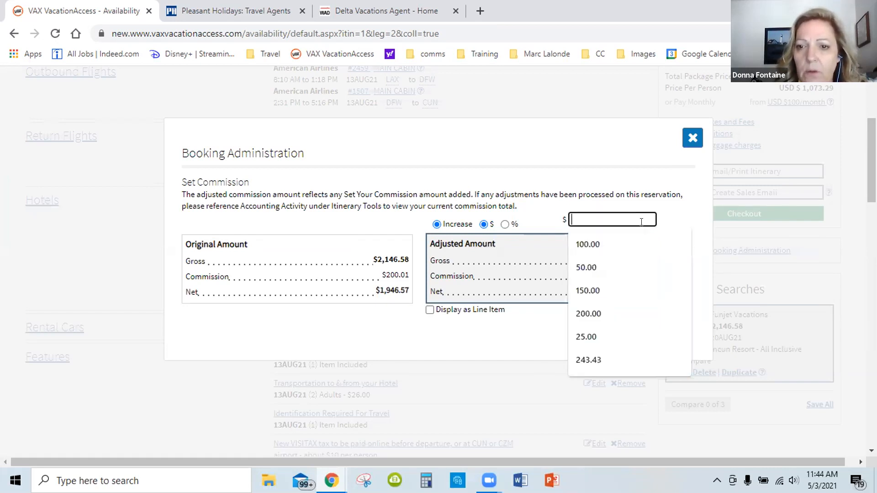
{"action": "left_click", "coordinate": [601, 266]}
{"action": "left_click", "coordinate": [645, 325]}
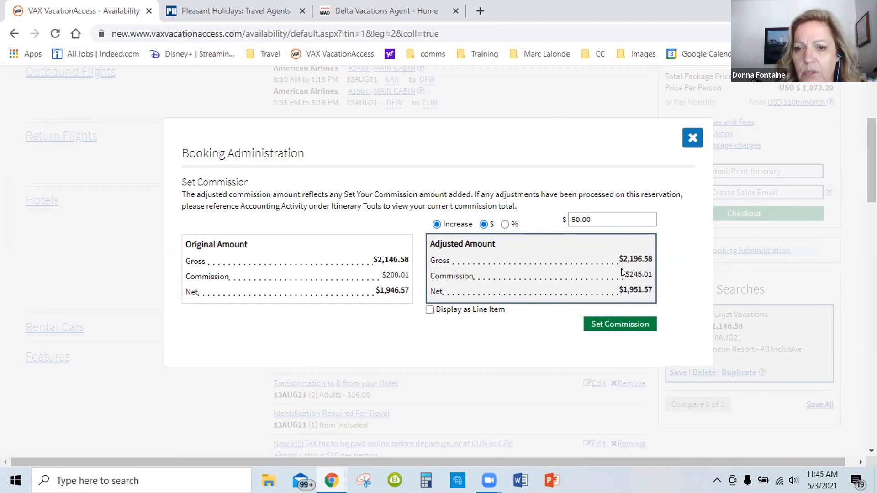
{"action": "left_click", "coordinate": [692, 145]}
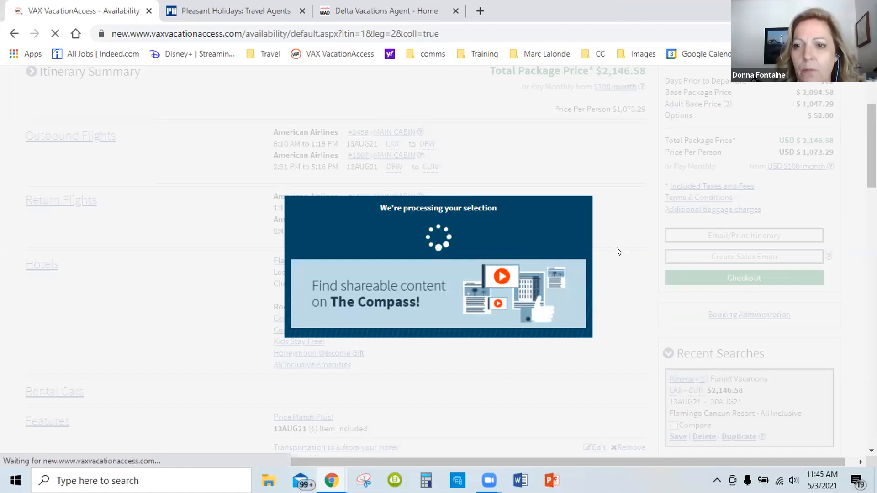
Check the package's total and per-person prices and open the form for emailing the itinerary
{"action": "scroll", "coordinate": [608, 234], "scroll_direction": "down", "scroll_amount": 2}
{"action": "scroll", "coordinate": [608, 233], "scroll_direction": "up", "scroll_amount": 1}
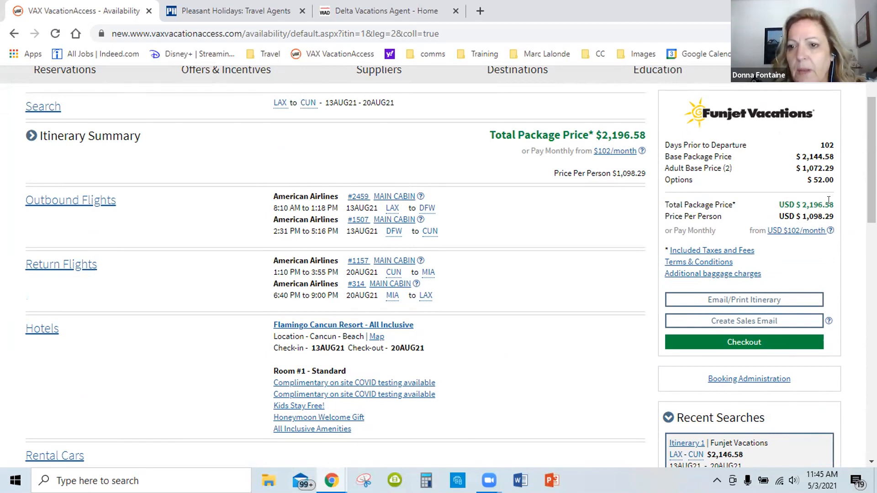
{"action": "scroll", "coordinate": [816, 201], "scroll_direction": "down", "scroll_amount": 1}
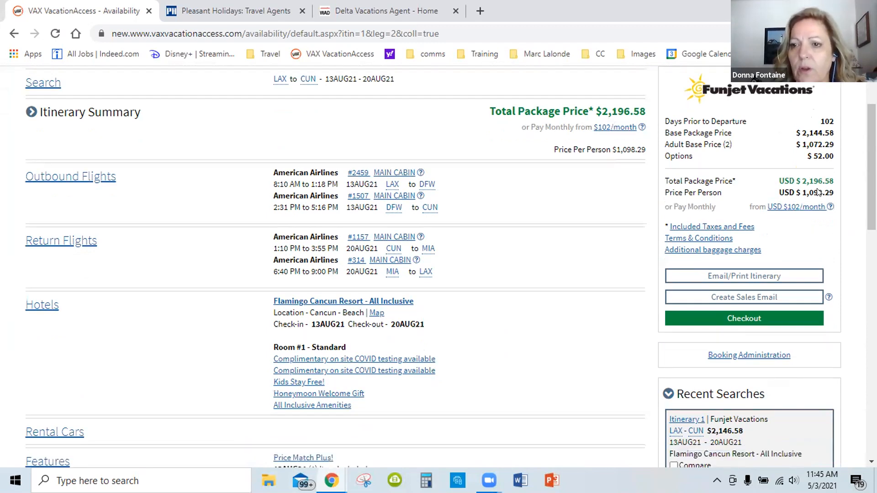
{"action": "scroll", "coordinate": [822, 228], "scroll_direction": "down", "scroll_amount": 1}
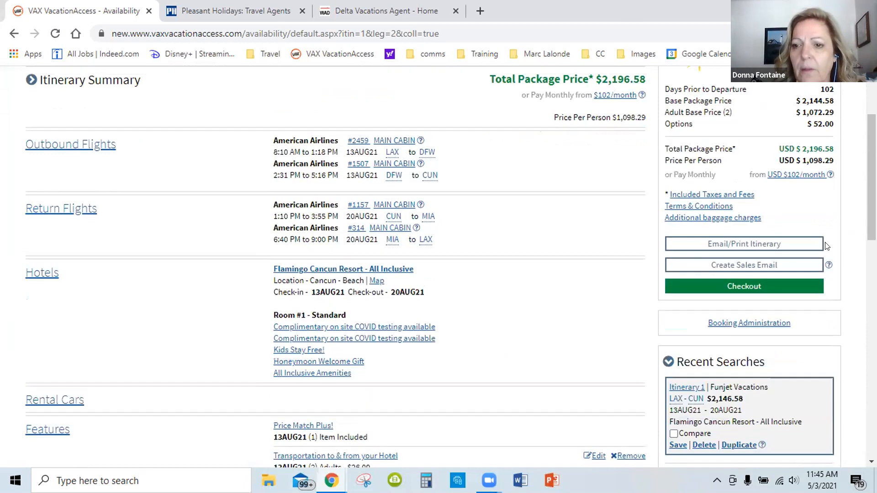
{"action": "scroll", "coordinate": [795, 223], "scroll_direction": "down", "scroll_amount": 2}
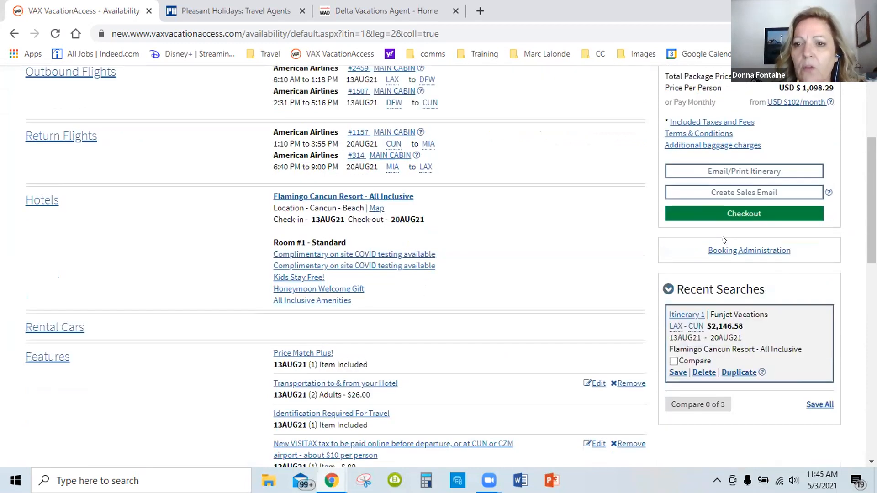
{"action": "left_click", "coordinate": [733, 172]}
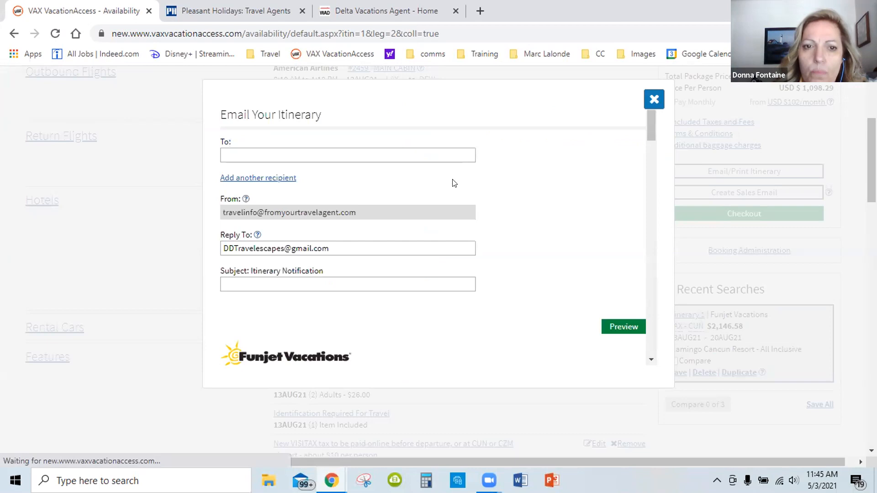
Move the sentence "All prices listed may be subject to change until payment is received." into its own paragraph in the email introduction
{"action": "scroll", "coordinate": [380, 224], "scroll_direction": "down", "scroll_amount": 4}
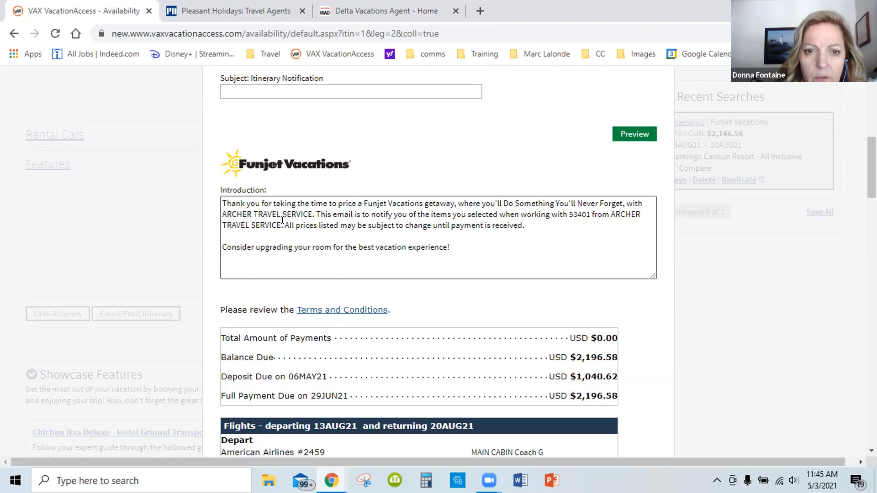
{"action": "left_click_drag", "start_coordinate": [286, 226], "coordinate": [512, 230]}
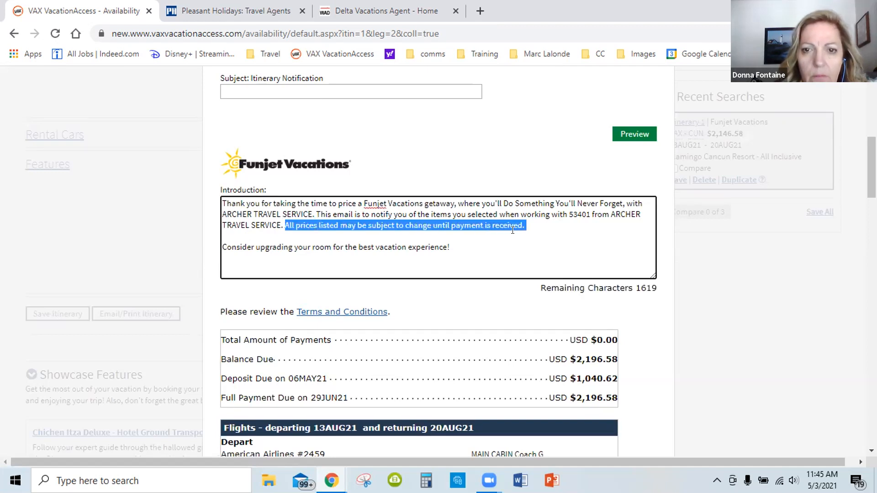
{"action": "left_click", "coordinate": [283, 224]}
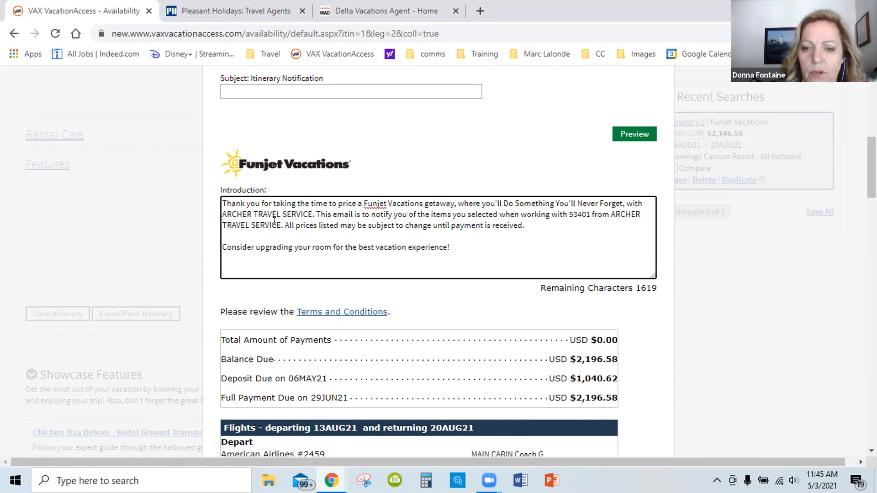
{"action": "key", "text": "Return"}
{"action": "key", "text": "Return"}
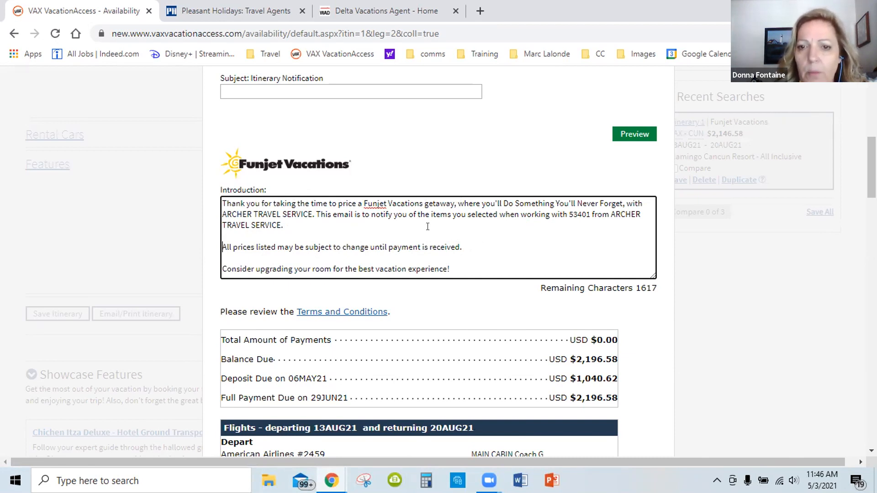
Delete the words "Funjet Vacations getaway," from the first sentence of the email introduction
{"action": "left_click", "coordinate": [456, 204]}
{"action": "key", "text": "BackSpace"}
{"action": "key", "text": "BackSpace"}
{"action": "key", "text": "BackSpace"}
{"action": "key", "text": "BackSpace"}
{"action": "key", "text": "BackSpace"}
{"action": "key", "text": "BackSpace"}
{"action": "key", "text": "BackSpace"}
{"action": "key", "text": "BackSpace"}
{"action": "key", "text": "BackSpace"}
{"action": "key", "text": "BackSpace"}
{"action": "key", "text": "BackSpace"}
{"action": "key", "text": "BackSpace"}
{"action": "key", "text": "BackSpace"}
{"action": "key", "text": "BackSpace"}
{"action": "key", "text": "BackSpace"}
{"action": "key", "text": "BackSpace"}
{"action": "key", "text": "BackSpace"}
{"action": "key", "text": "BackSpace"}
{"action": "key", "text": "BackSpace"}
{"action": "key", "text": "BackSpace"}
{"action": "key", "text": "BackSpace"}
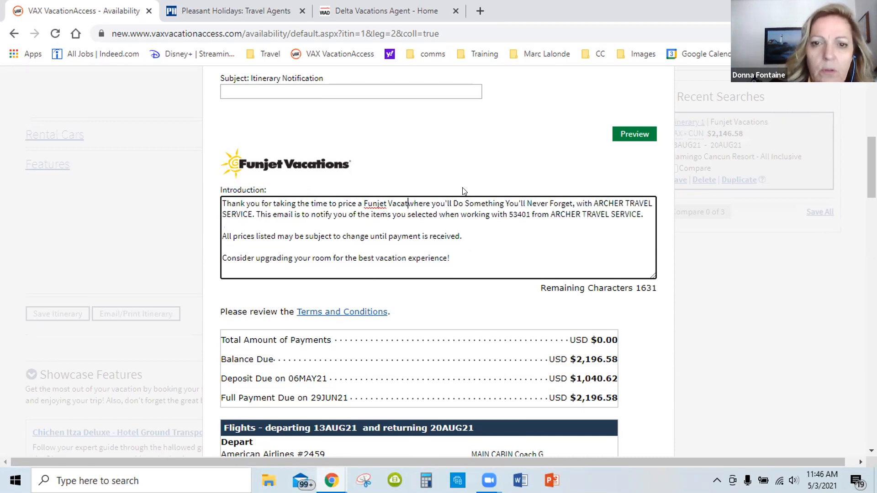
{"action": "key", "text": "BackSpace"}
{"action": "key", "text": "BackSpace"}
{"action": "key", "text": "BackSpace"}
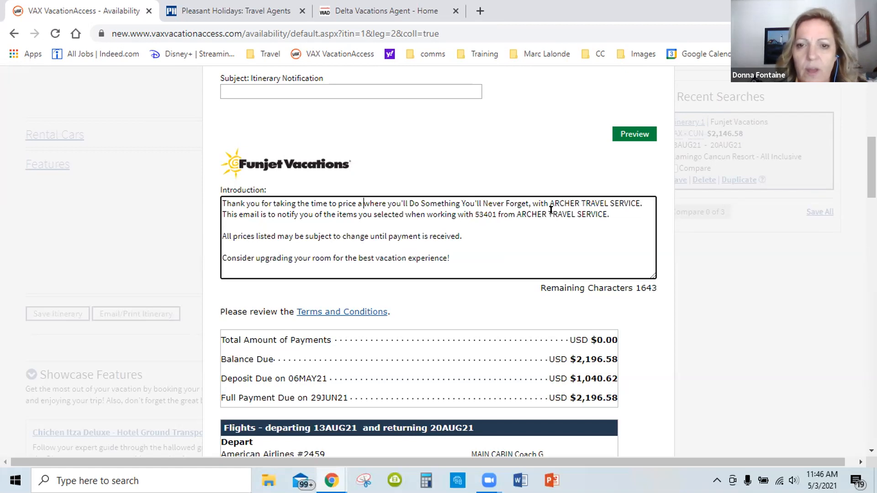
Examine the email's payment due dates, flight details, hotel promotions and advisories, add-ons and price summary
{"action": "scroll", "coordinate": [551, 204], "scroll_direction": "down", "scroll_amount": 5}
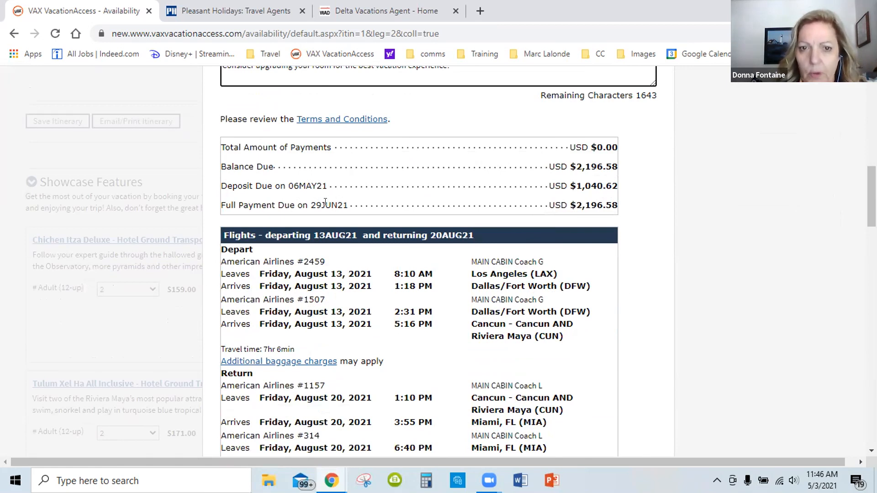
{"action": "scroll", "coordinate": [487, 198], "scroll_direction": "down", "scroll_amount": 3}
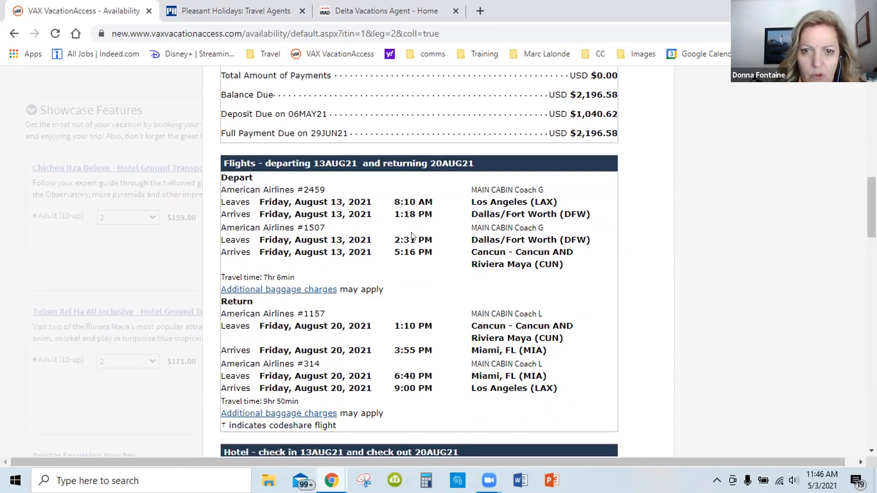
{"action": "scroll", "coordinate": [413, 233], "scroll_direction": "down", "scroll_amount": 4}
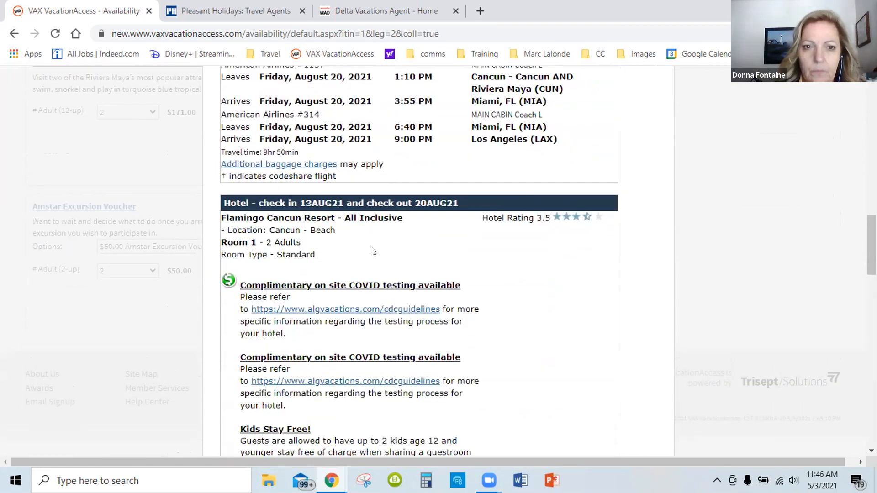
{"action": "scroll", "coordinate": [345, 254], "scroll_direction": "down", "scroll_amount": 1}
{"action": "scroll", "coordinate": [354, 249], "scroll_direction": "down", "scroll_amount": 3}
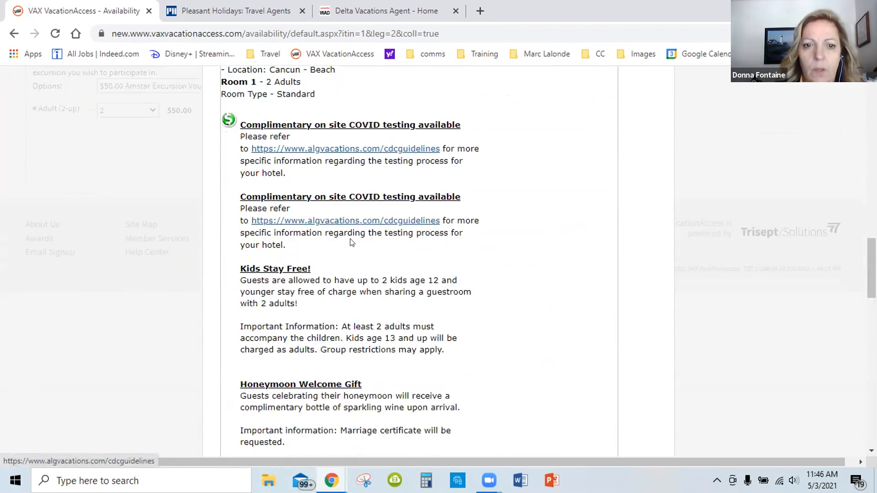
{"action": "scroll", "coordinate": [360, 239], "scroll_direction": "down", "scroll_amount": 5}
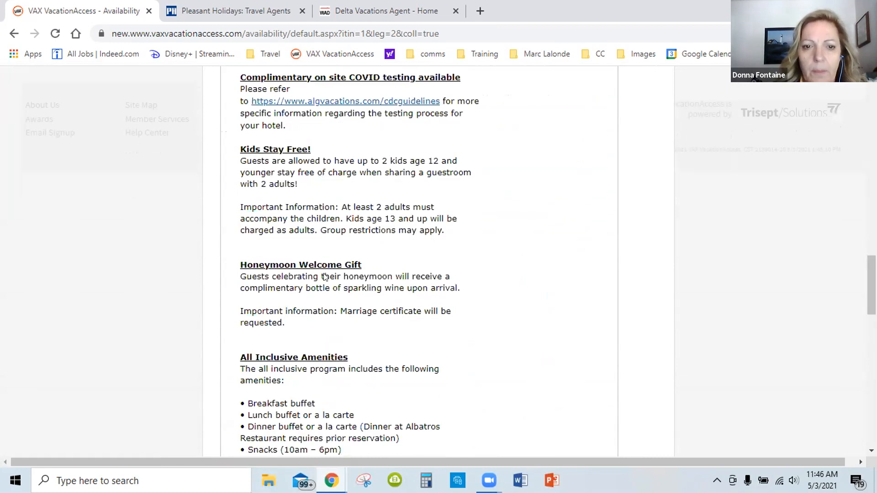
{"action": "scroll", "coordinate": [322, 268], "scroll_direction": "down", "scroll_amount": 2}
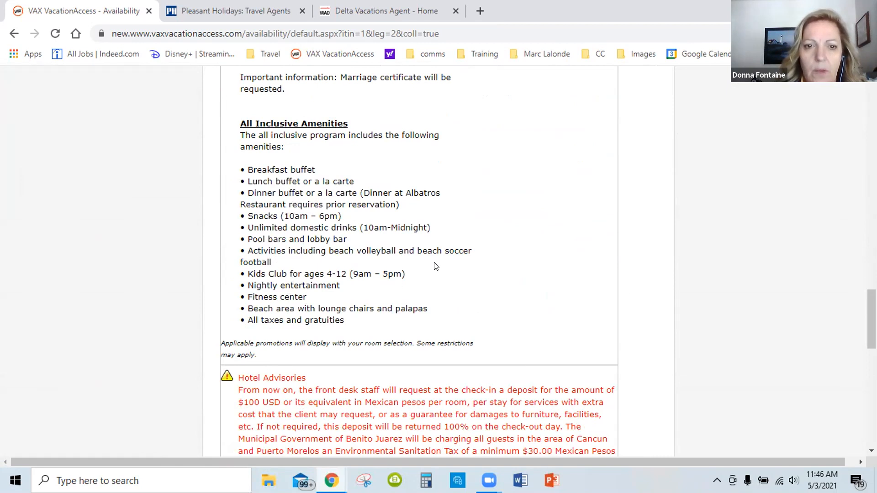
{"action": "scroll", "coordinate": [435, 266], "scroll_direction": "down", "scroll_amount": 2}
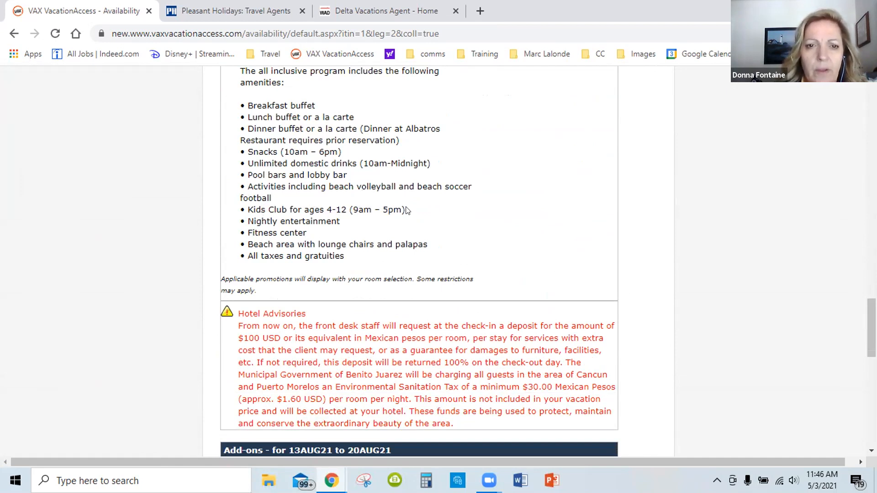
{"action": "scroll", "coordinate": [427, 220], "scroll_direction": "down", "scroll_amount": 1}
{"action": "scroll", "coordinate": [427, 220], "scroll_direction": "down", "scroll_amount": 7}
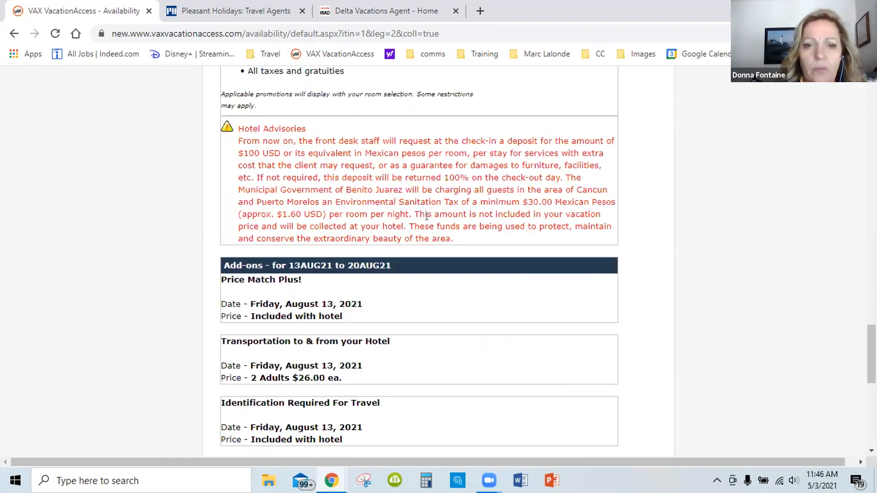
{"action": "scroll", "coordinate": [416, 224], "scroll_direction": "down", "scroll_amount": 2}
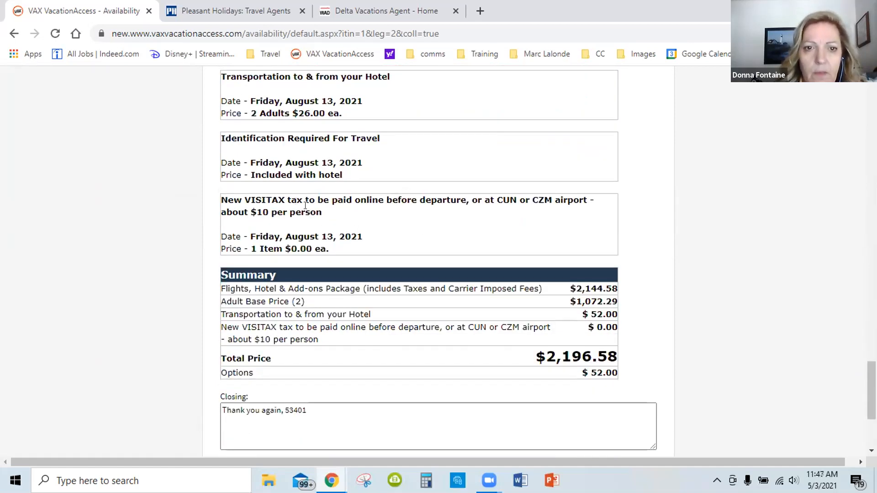
{"action": "scroll", "coordinate": [357, 215], "scroll_direction": "up", "scroll_amount": 2}
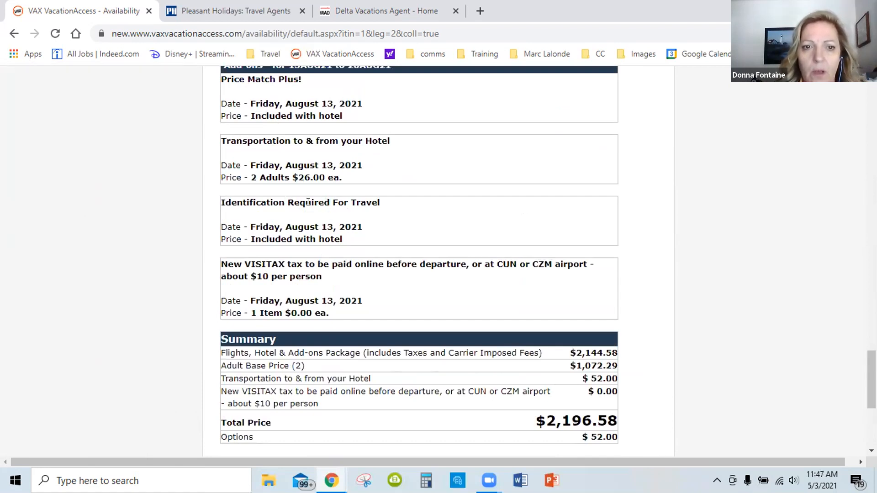
Replace the agent number in the email's closing with the agent's first name on a new line below "Thank you again,"
{"action": "scroll", "coordinate": [411, 215], "scroll_direction": "down", "scroll_amount": 3}
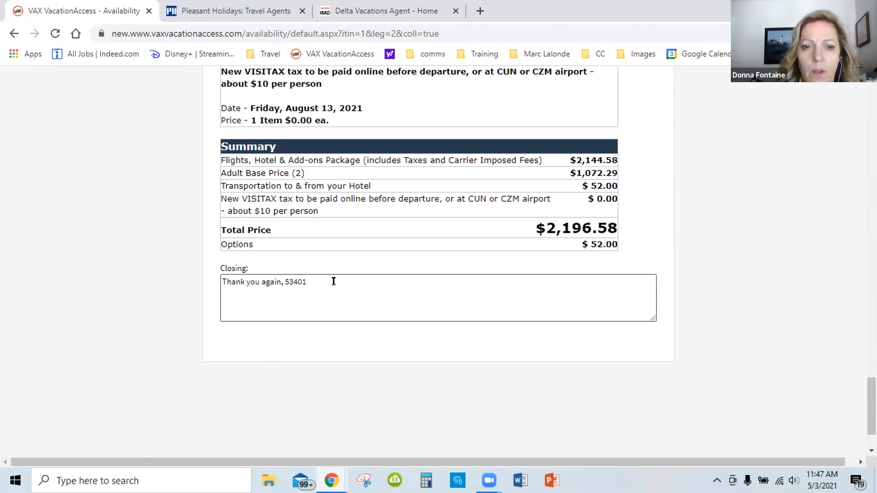
{"action": "left_click", "coordinate": [313, 278]}
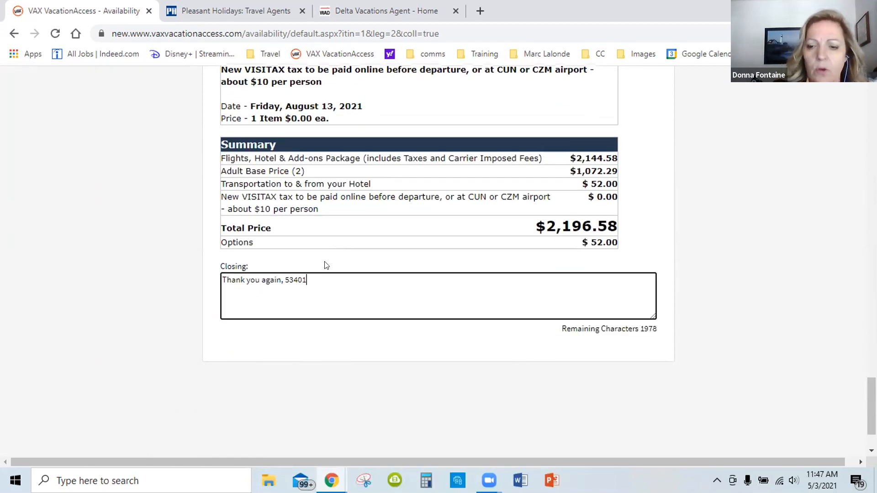
{"action": "key", "text": "BackSpace"}
{"action": "key", "text": "BackSpace"}
{"action": "key", "text": "BackSpace"}
{"action": "key", "text": "BackSpace"}
{"action": "key", "text": "BackSpace"}
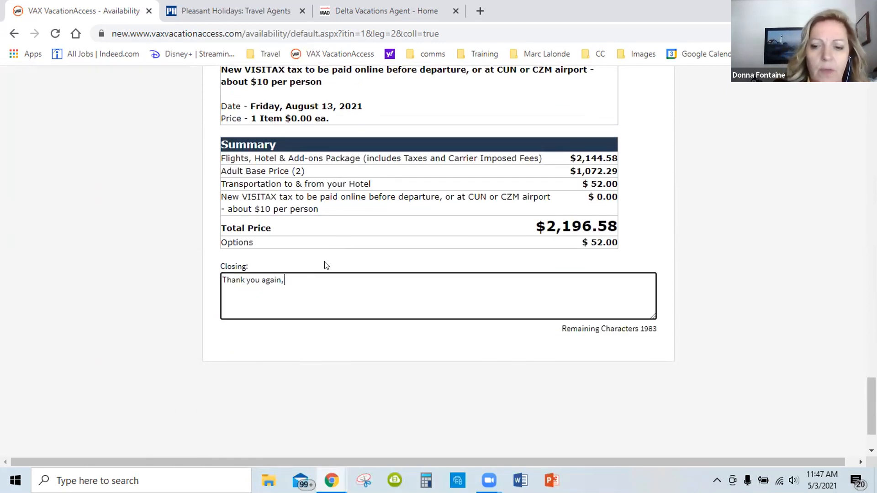
{"action": "key", "text": "Return"}
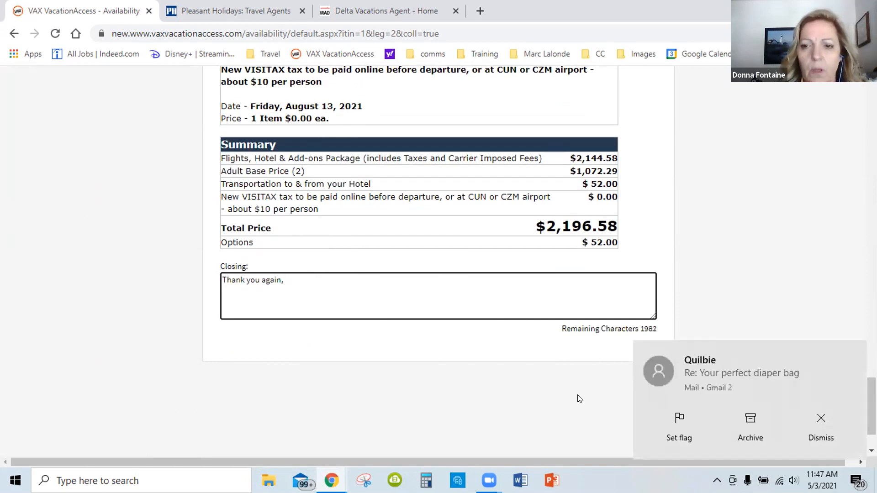
{"action": "left_click", "coordinate": [821, 427]}
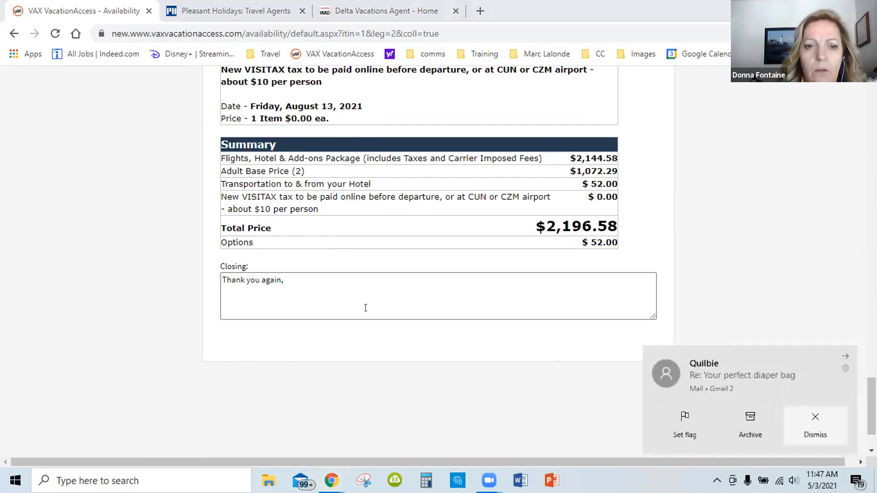
{"action": "left_click", "coordinate": [235, 286]}
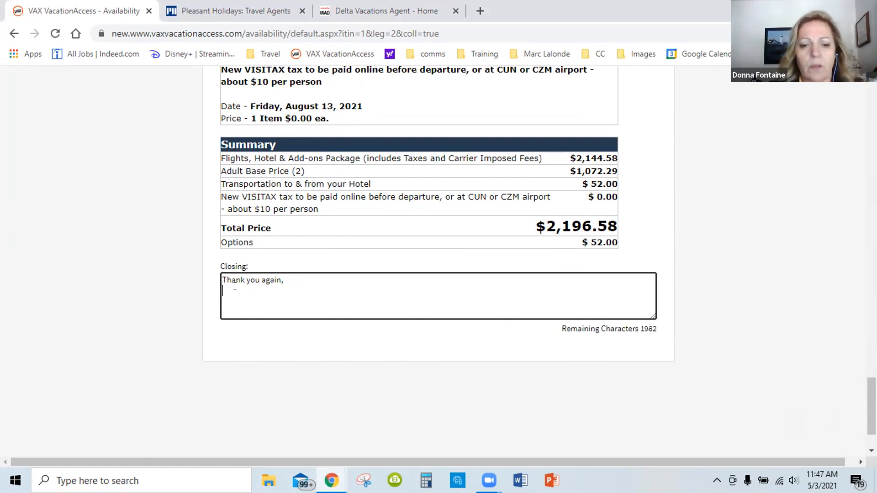
{"action": "type", "text": "Donna"}
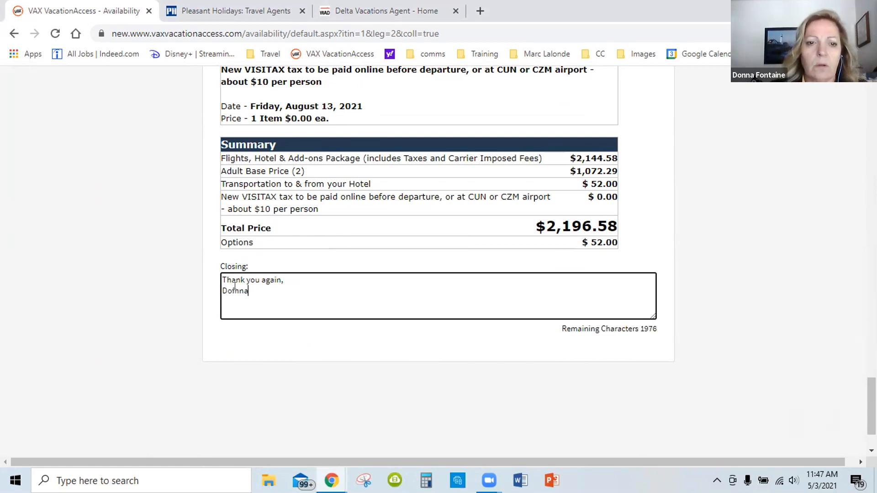
{"action": "key", "text": "BackSpace"}
{"action": "key", "text": "BackSpace"}
{"action": "type", "text": "a"}
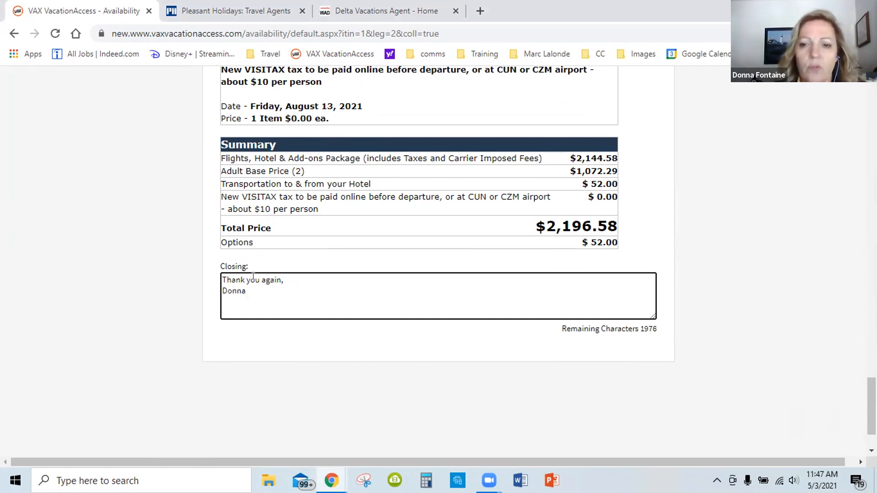
Address the itinerary email to the agency's own e-mail address
{"action": "scroll", "coordinate": [488, 297], "scroll_direction": "up", "scroll_amount": 1}
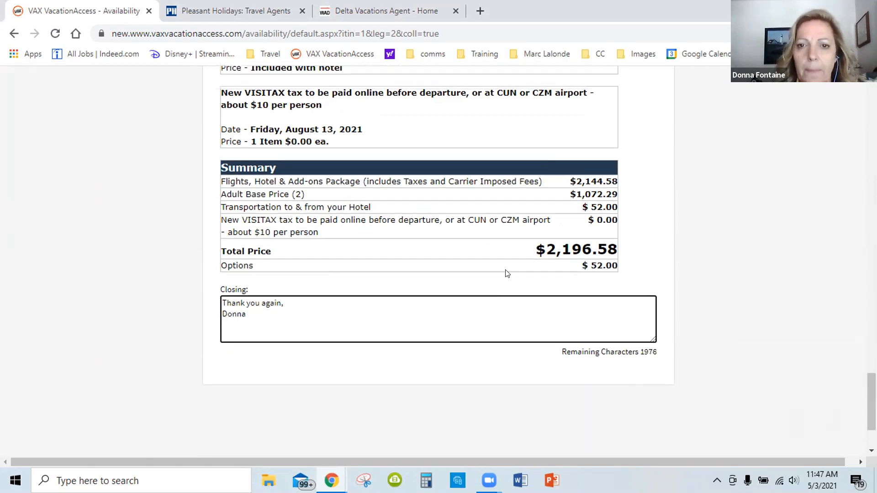
{"action": "scroll", "coordinate": [505, 273], "scroll_direction": "up", "scroll_amount": 7}
{"action": "scroll", "coordinate": [537, 255], "scroll_direction": "up", "scroll_amount": 5}
{"action": "scroll", "coordinate": [530, 242], "scroll_direction": "up", "scroll_amount": 10}
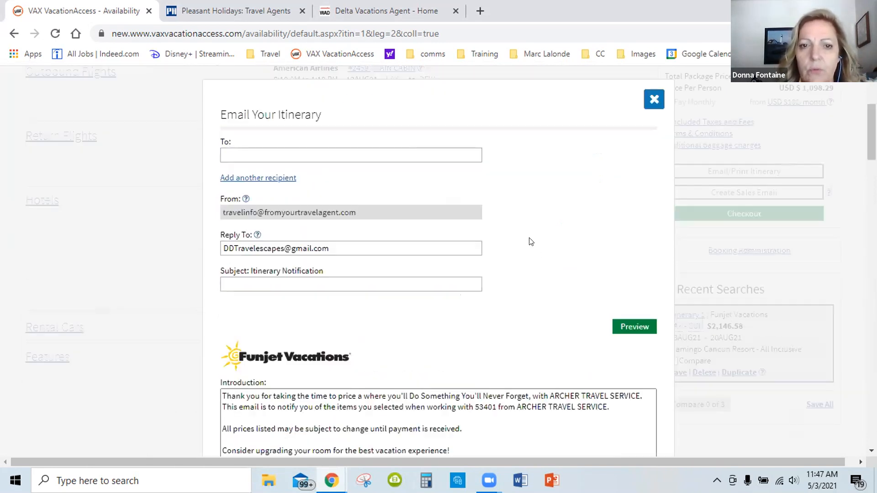
{"action": "scroll", "coordinate": [312, 245], "scroll_direction": "up", "scroll_amount": 2}
{"action": "left_click", "coordinate": [295, 215]}
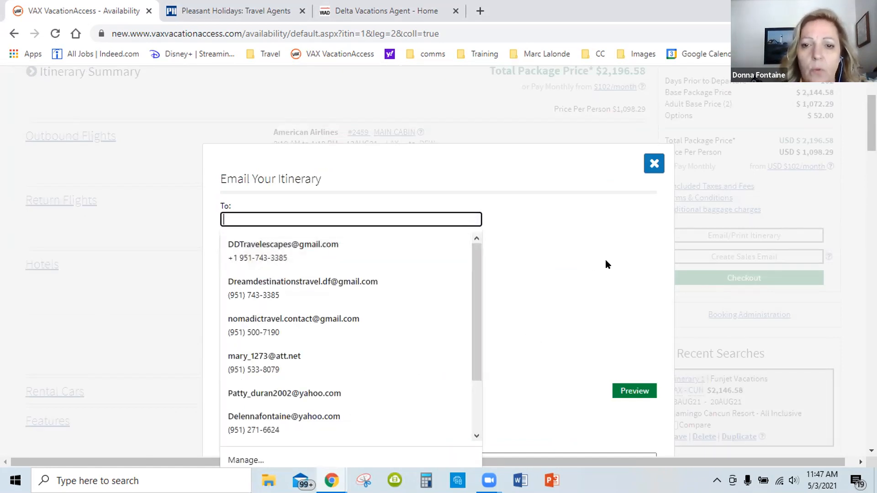
{"action": "scroll", "coordinate": [601, 262], "scroll_direction": "down", "scroll_amount": 2}
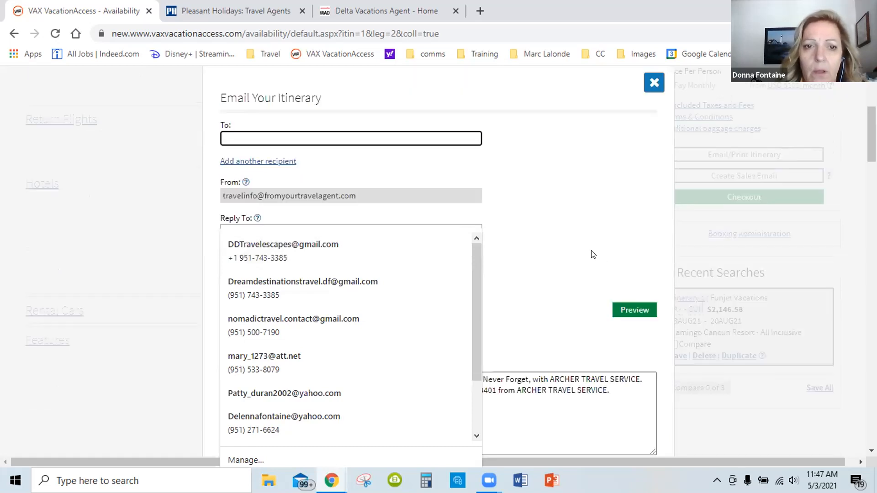
Preview the itinerary email, send it and return to the itinerary page
{"action": "left_click", "coordinate": [620, 323]}
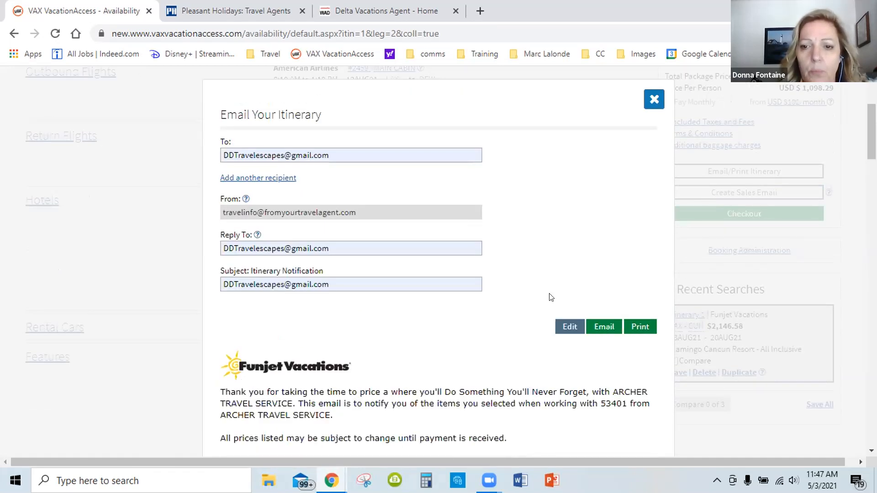
{"action": "left_click", "coordinate": [600, 327]}
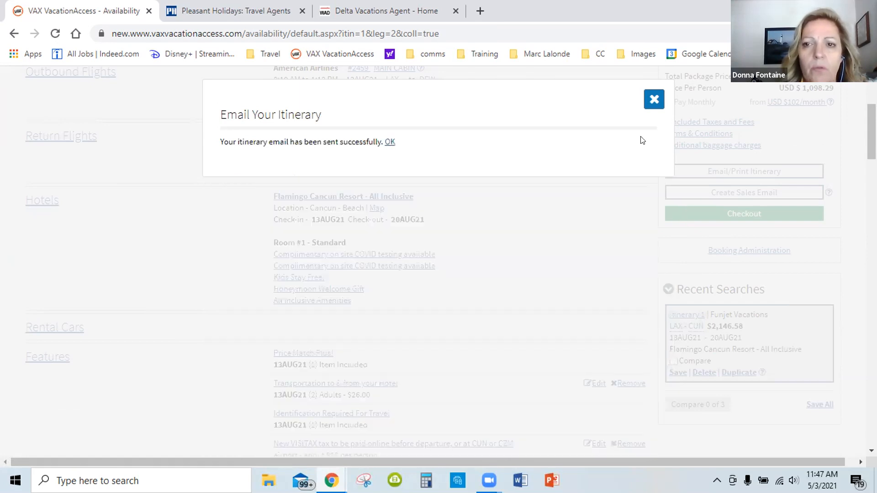
{"action": "left_click", "coordinate": [390, 142]}
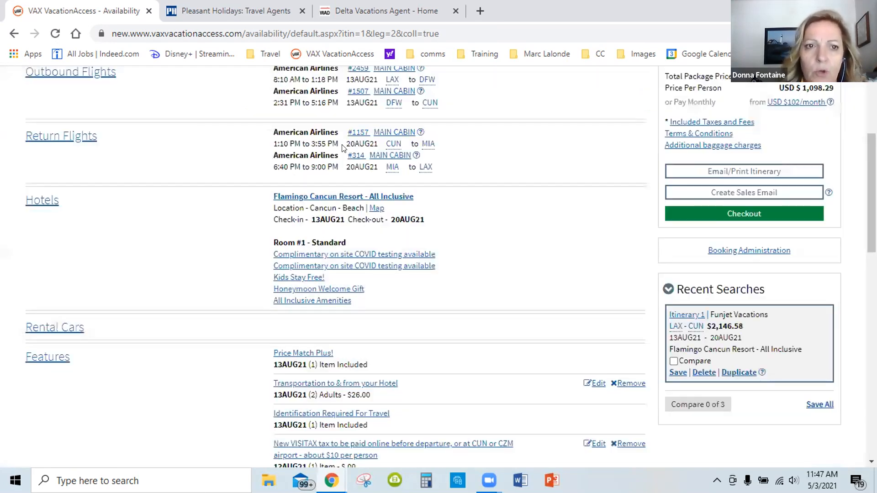
Open the Gmail inbox in a new browser tab and open the received Itinerary Notification message from ARCHER TRAVEL SERVICE among the updates
{"action": "left_click", "coordinate": [479, 10]}
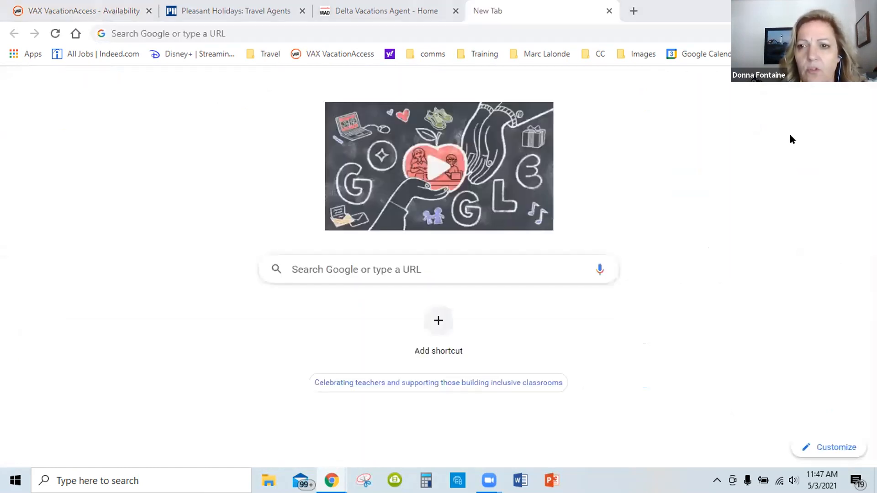
{"action": "left_click", "coordinate": [754, 87]}
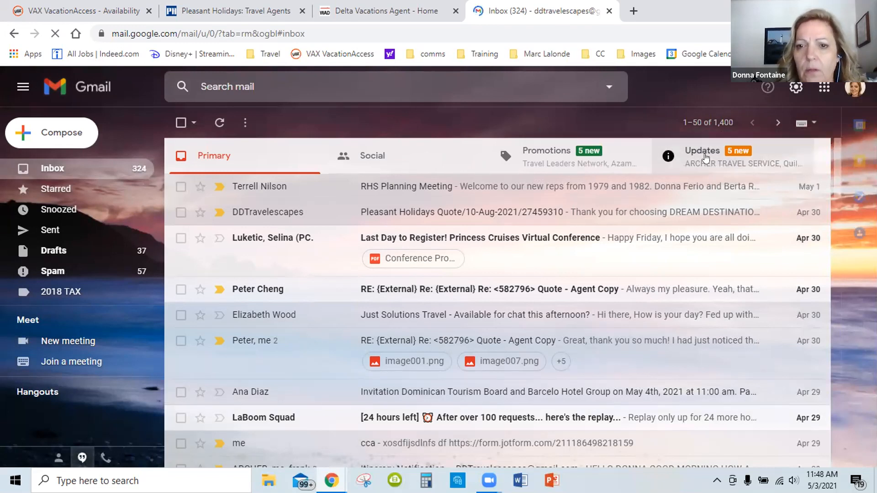
{"action": "left_click", "coordinate": [705, 158]}
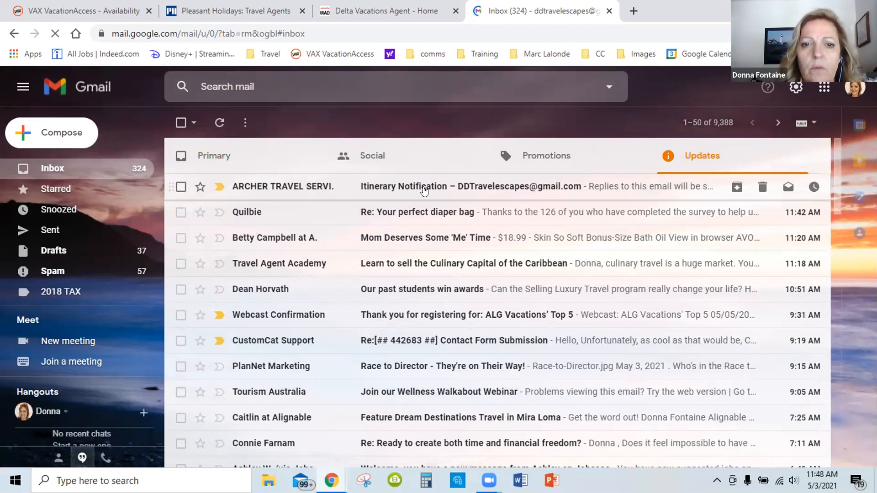
{"action": "left_click", "coordinate": [424, 191]}
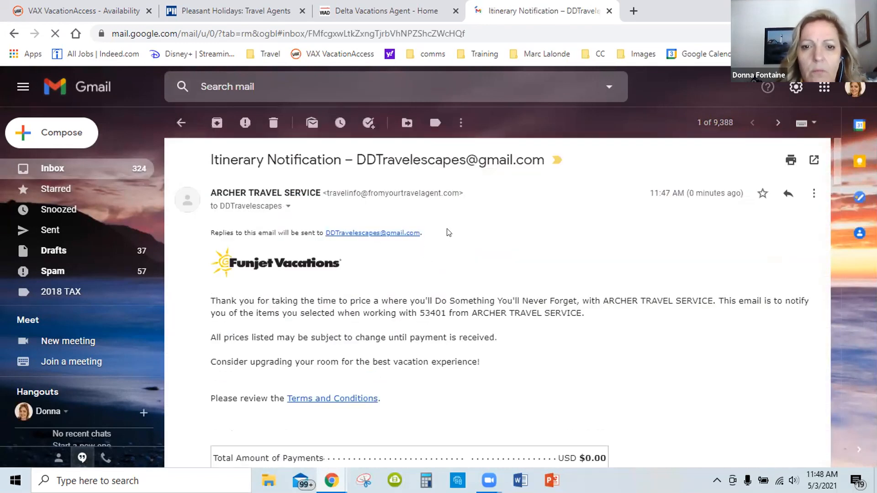
Check the received itinerary email through to its closing and start forwarding it
{"action": "scroll", "coordinate": [427, 240], "scroll_direction": "down", "scroll_amount": 4}
{"action": "scroll", "coordinate": [427, 241], "scroll_direction": "down", "scroll_amount": 10}
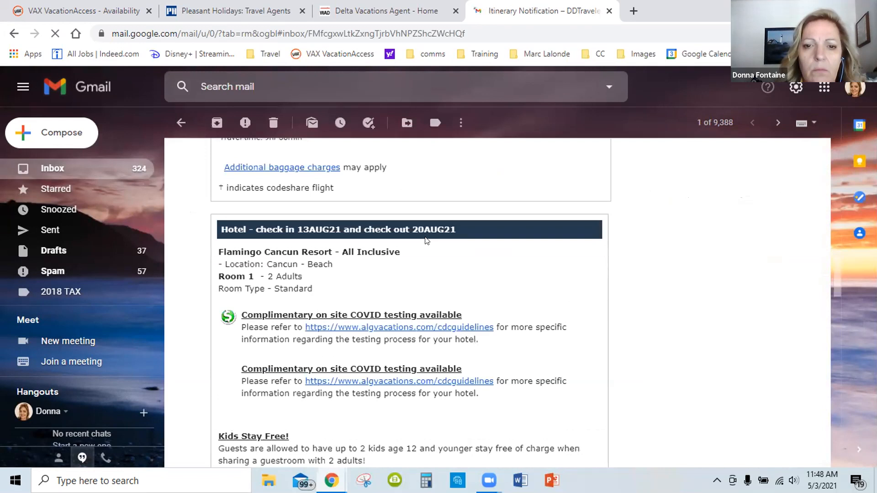
{"action": "scroll", "coordinate": [427, 240], "scroll_direction": "down", "scroll_amount": 7}
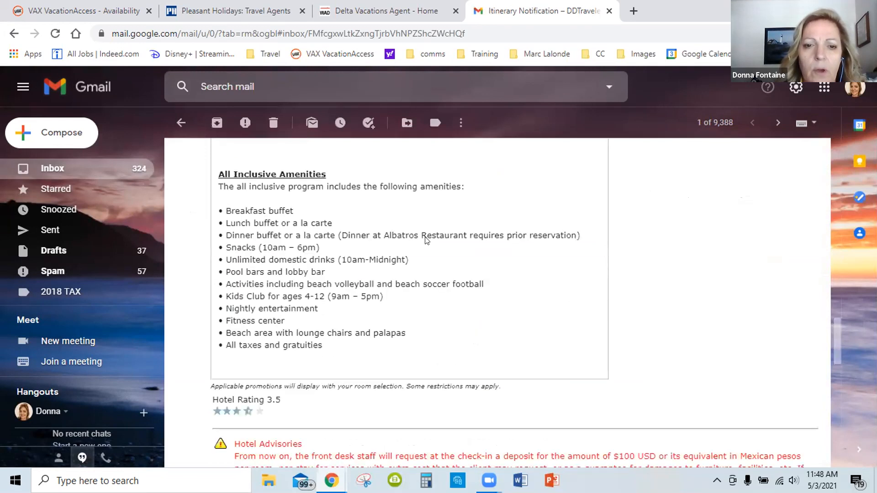
{"action": "scroll", "coordinate": [427, 241], "scroll_direction": "down", "scroll_amount": 15}
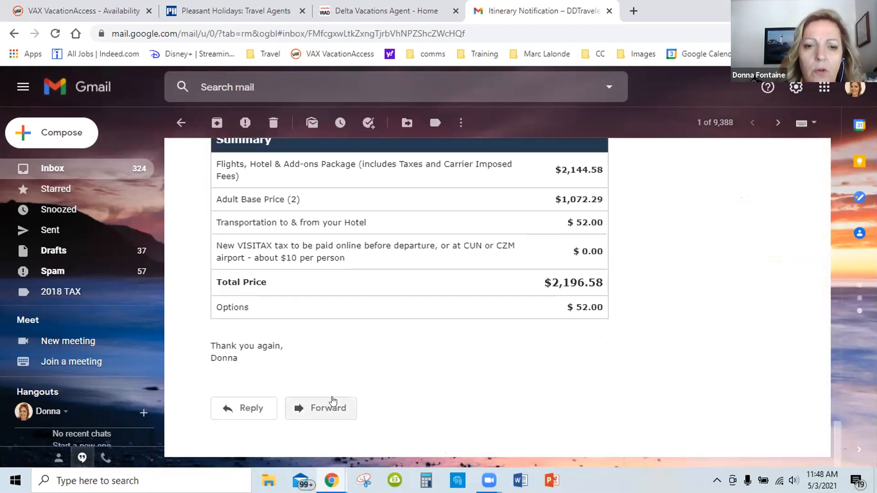
{"action": "left_click", "coordinate": [332, 401]}
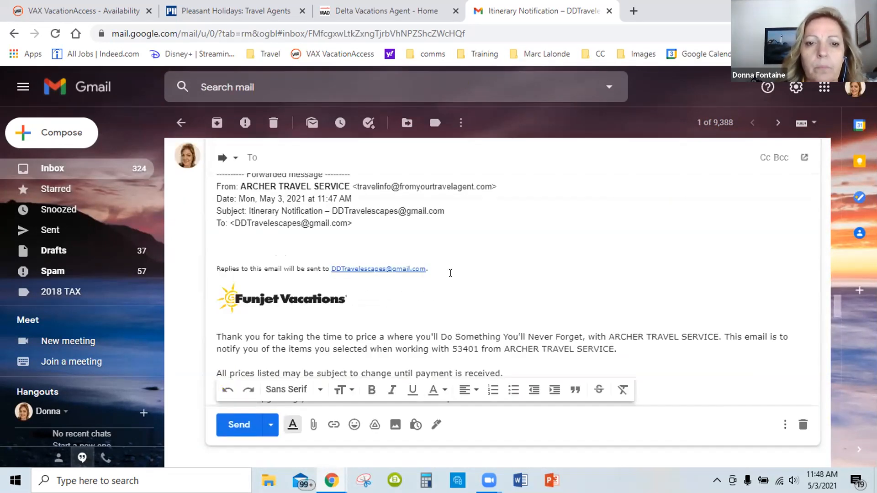
Cut the forwarded-message header, the reply notice and the Funjet Vacations logo from the forwarded email
{"action": "scroll", "coordinate": [451, 274], "scroll_direction": "up", "scroll_amount": 1}
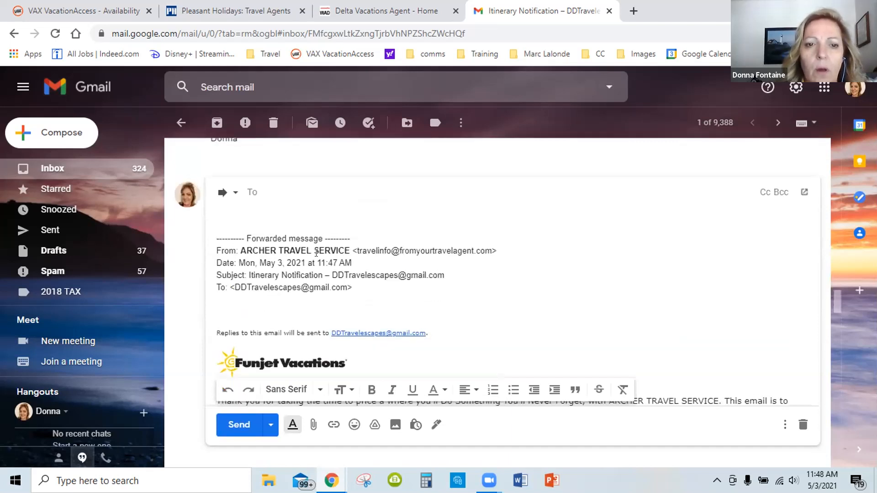
{"action": "left_click_drag", "start_coordinate": [400, 317], "coordinate": [418, 365]}
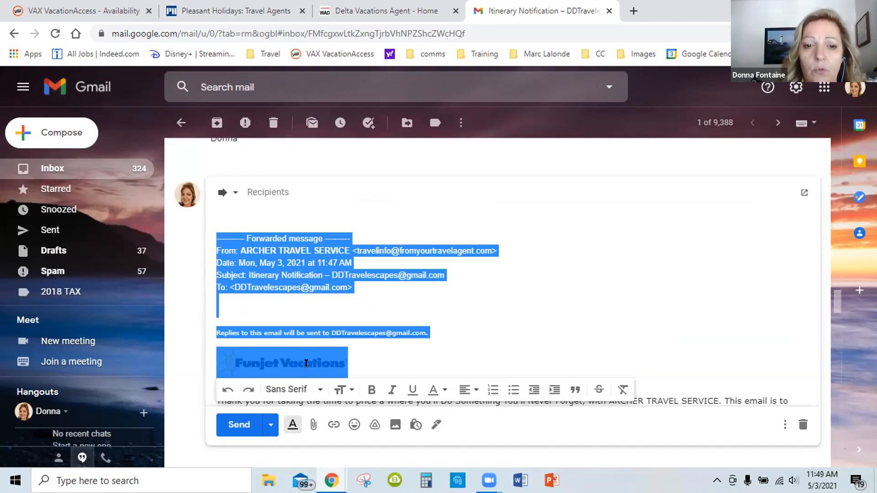
{"action": "right_click", "coordinate": [324, 272]}
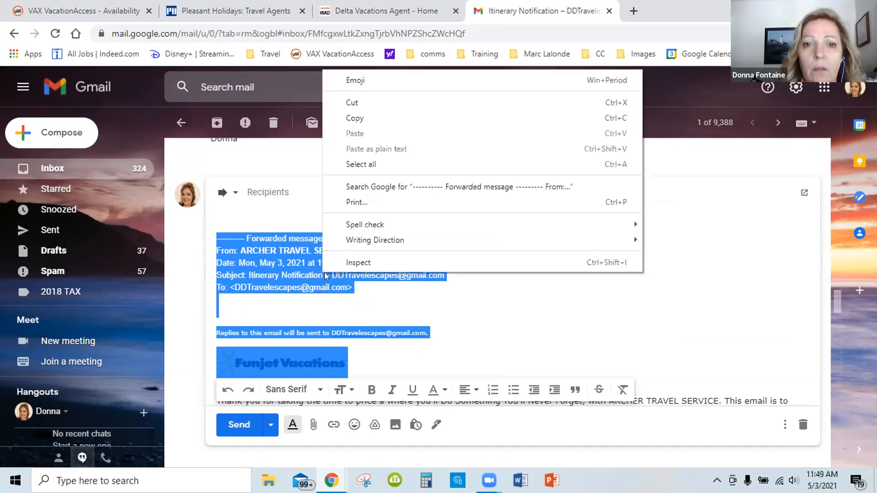
{"action": "left_click", "coordinate": [364, 98]}
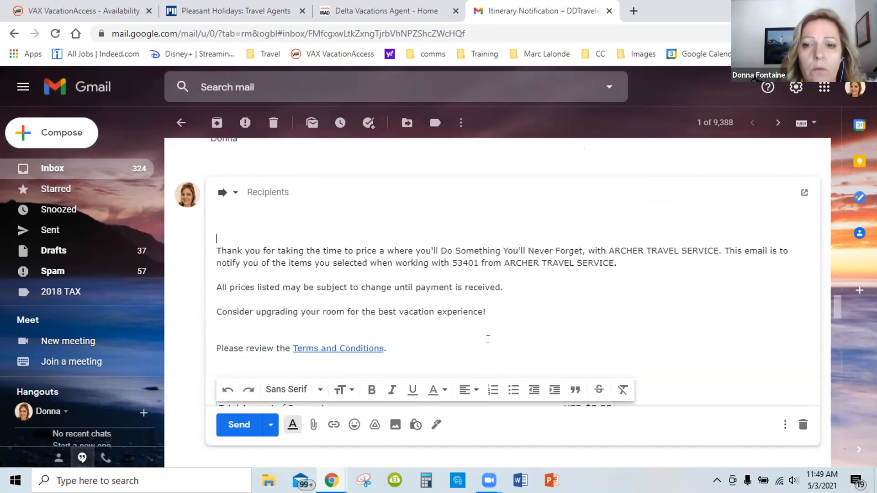
Add a "Dear" greeting with the client's first name and a comma above the forwarded email's introduction
{"action": "left_click", "coordinate": [276, 192]}
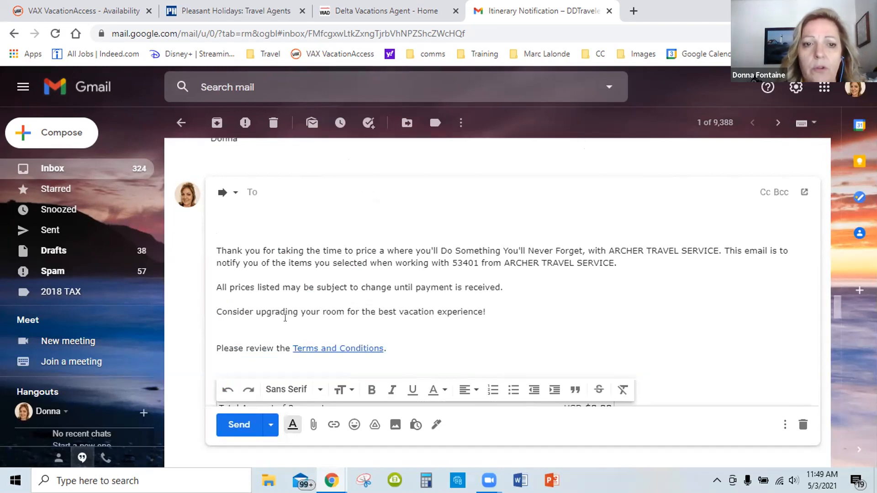
{"action": "left_click", "coordinate": [232, 223]}
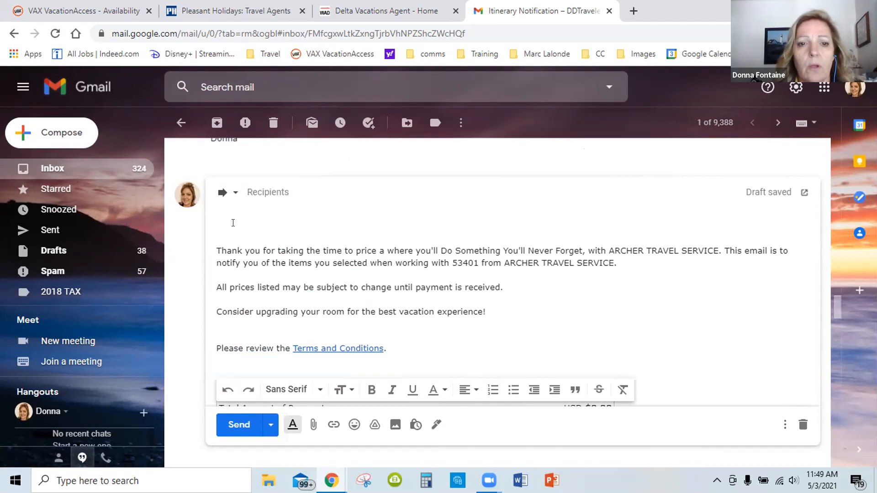
{"action": "type", "text": "Dfear"}
{"action": "key", "text": "BackSpace"}
{"action": "key", "text": "BackSpace"}
{"action": "key", "text": "BackSpace"}
{"action": "key", "text": "BackSpace"}
{"action": "key", "text": "BackSpace"}
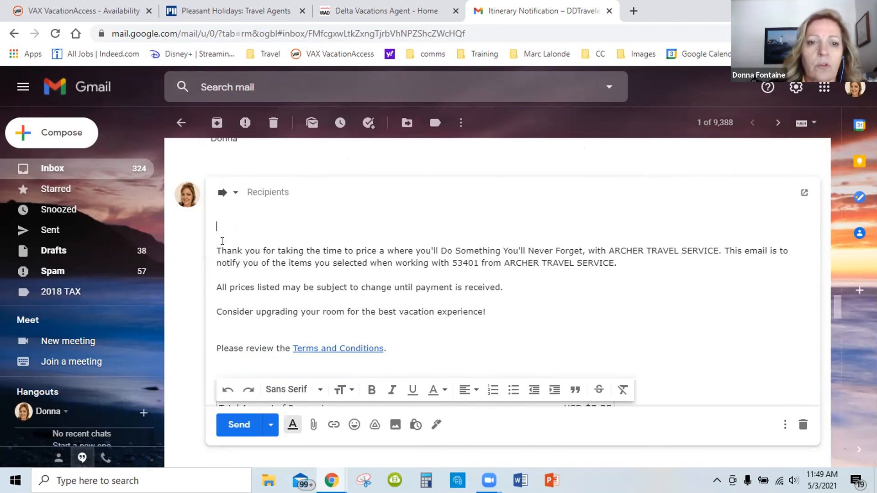
{"action": "type", "text": "Dear Don"}
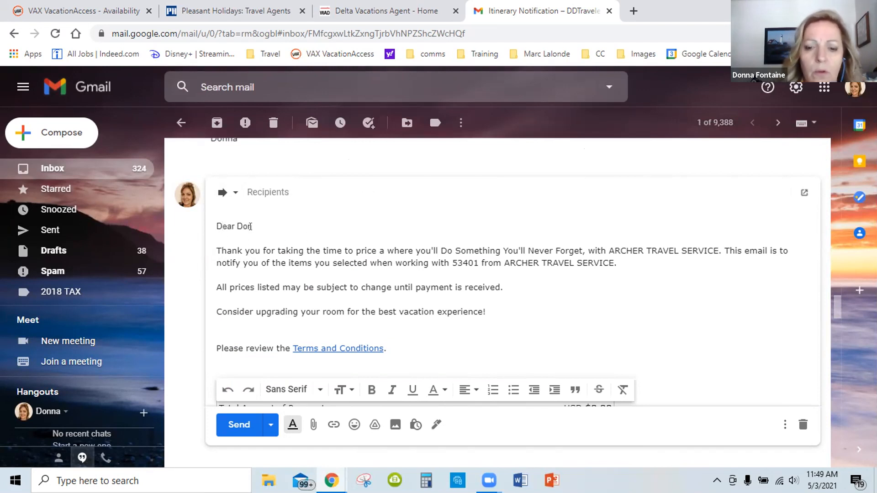
{"action": "type", "text": ","}
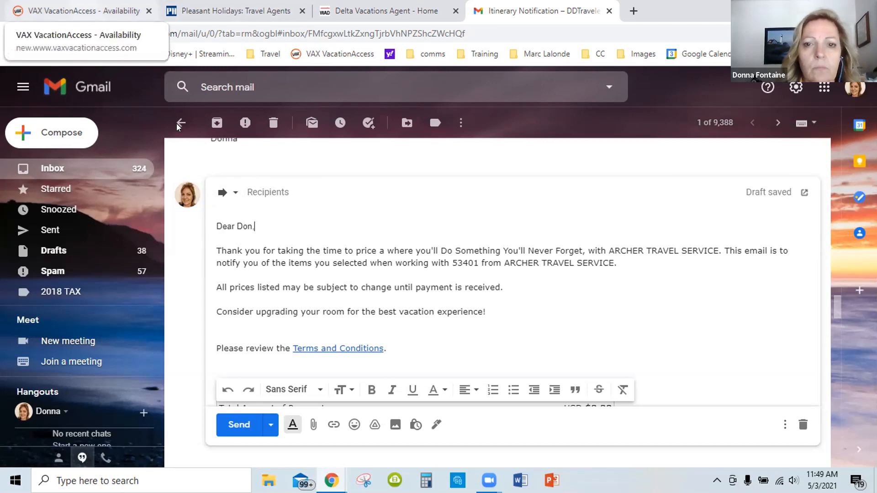
Switch back to VAX VacationAccess and reopen the search criteria of the Funjet Los Angeles to Cancun package
{"action": "left_click", "coordinate": [88, 13]}
{"action": "scroll", "coordinate": [32, 171], "scroll_direction": "up", "scroll_amount": 1}
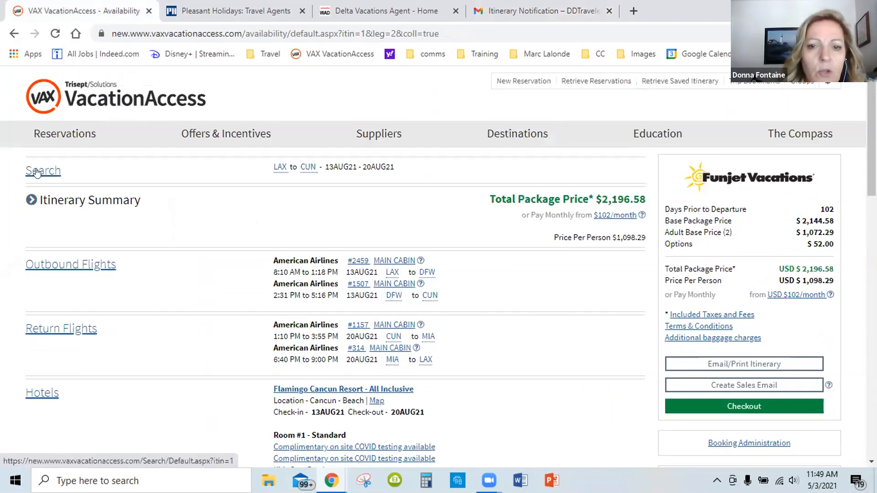
{"action": "left_click", "coordinate": [37, 172]}
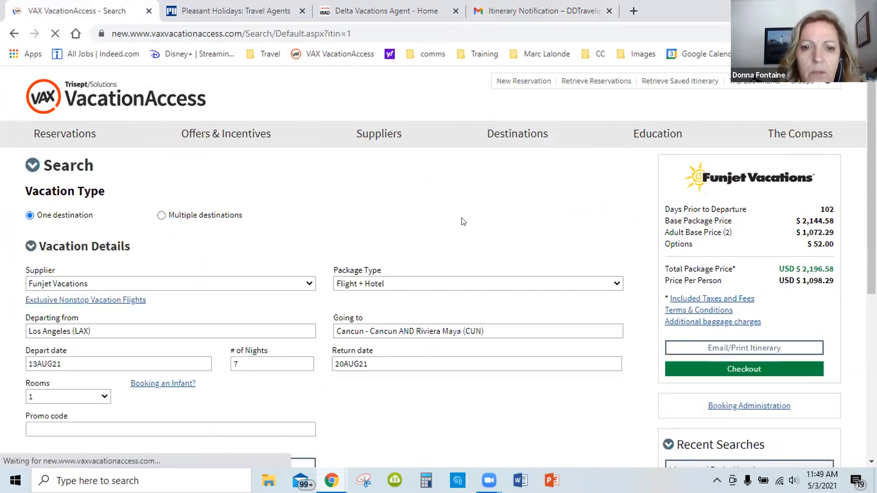
{"action": "scroll", "coordinate": [445, 226], "scroll_direction": "down", "scroll_amount": 1}
{"action": "scroll", "coordinate": [196, 237], "scroll_direction": "down", "scroll_amount": 2}
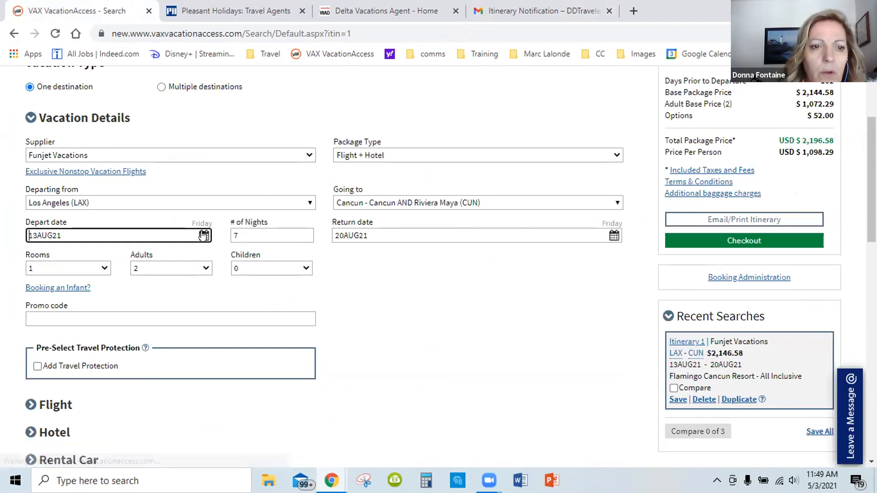
Change the departure date to 10AUG21 and rerun the Funjet Los Angeles to Cancun package search
{"action": "left_click", "coordinate": [201, 236]}
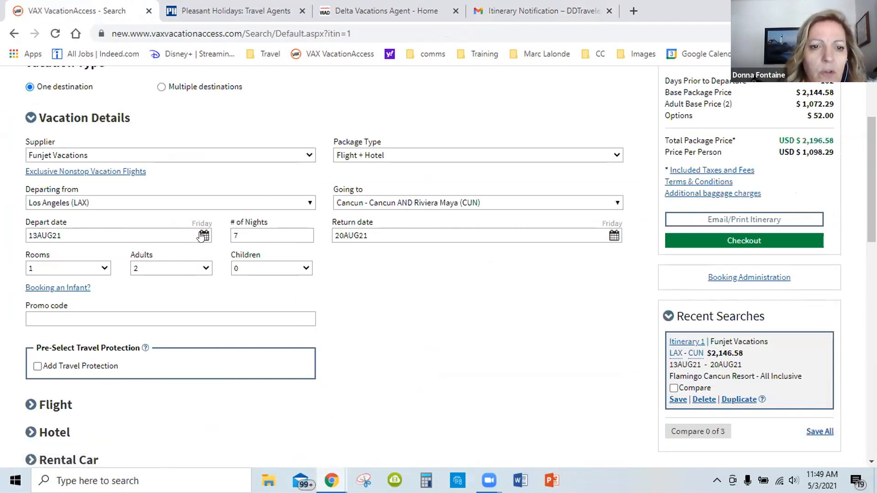
{"action": "left_click", "coordinate": [201, 237]}
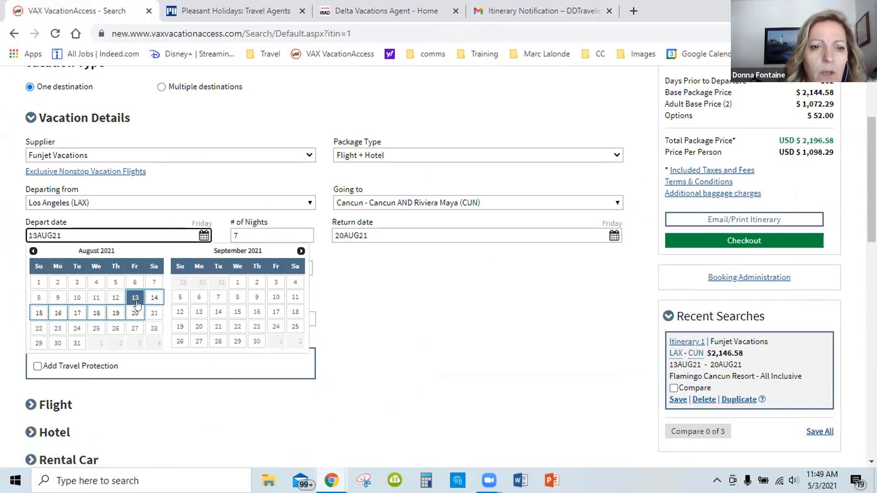
{"action": "left_click", "coordinate": [76, 298]}
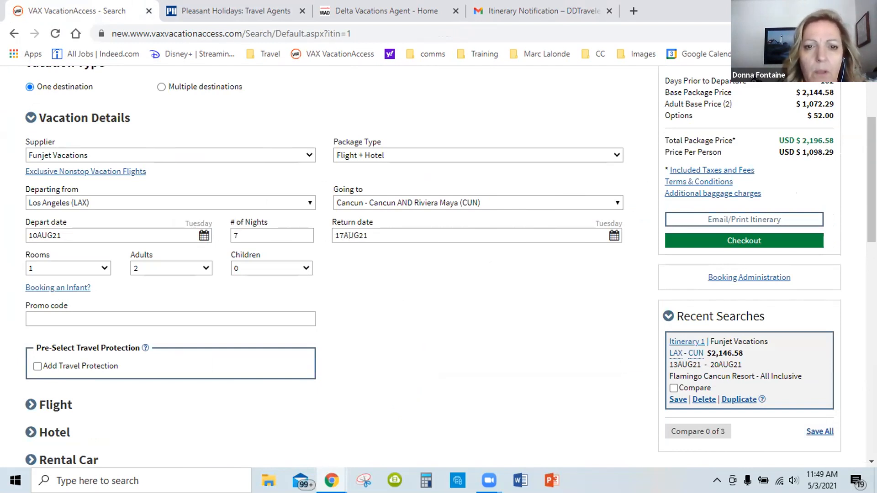
{"action": "scroll", "coordinate": [441, 271], "scroll_direction": "down", "scroll_amount": 1}
{"action": "scroll", "coordinate": [577, 287], "scroll_direction": "down", "scroll_amount": 3}
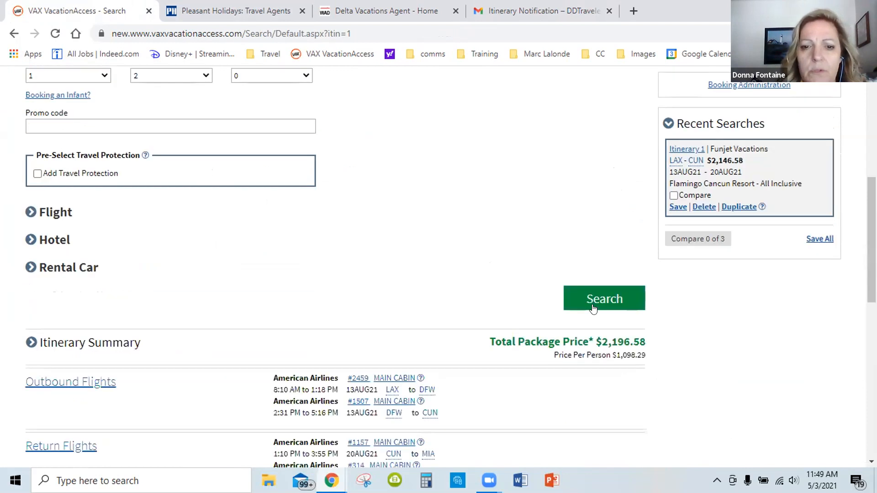
{"action": "left_click", "coordinate": [596, 299]}
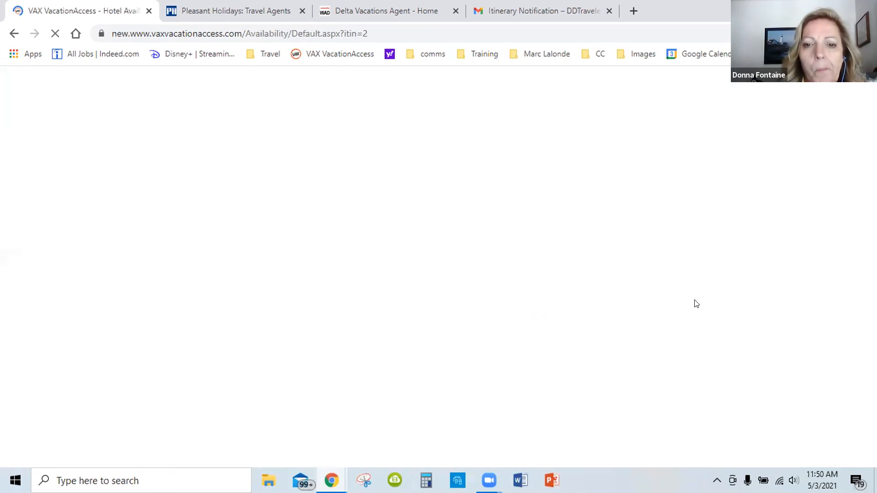
Sort the hotel results for the 10AUG21 to 17AUG21 stay by price from lowest to highest
{"action": "scroll", "coordinate": [644, 295], "scroll_direction": "down", "scroll_amount": 1}
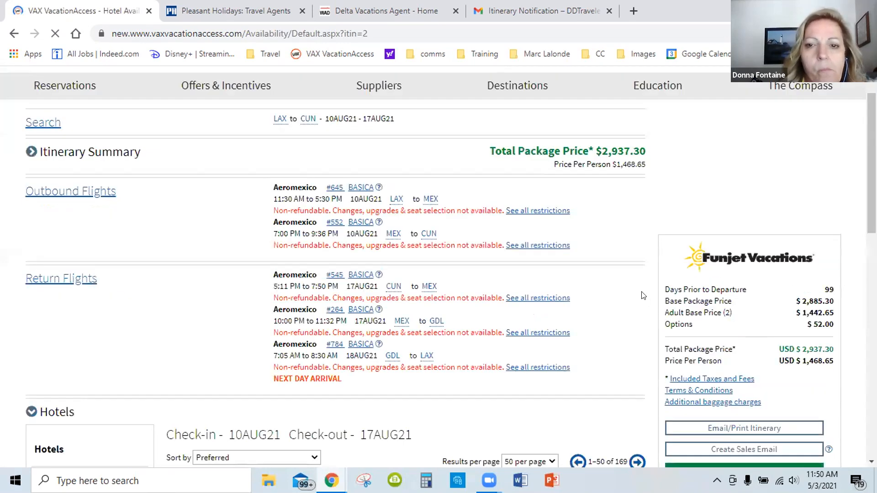
{"action": "scroll", "coordinate": [414, 236], "scroll_direction": "down", "scroll_amount": 1}
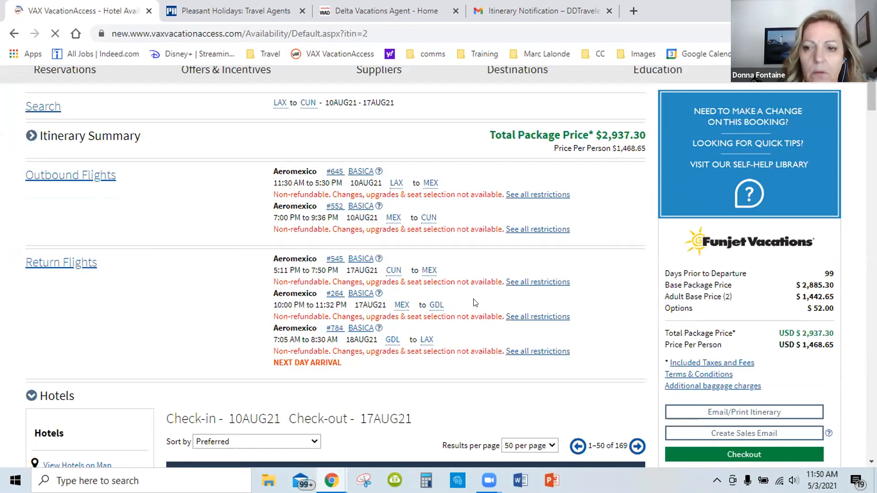
{"action": "scroll", "coordinate": [476, 265], "scroll_direction": "down", "scroll_amount": 4}
{"action": "scroll", "coordinate": [429, 225], "scroll_direction": "down", "scroll_amount": 3}
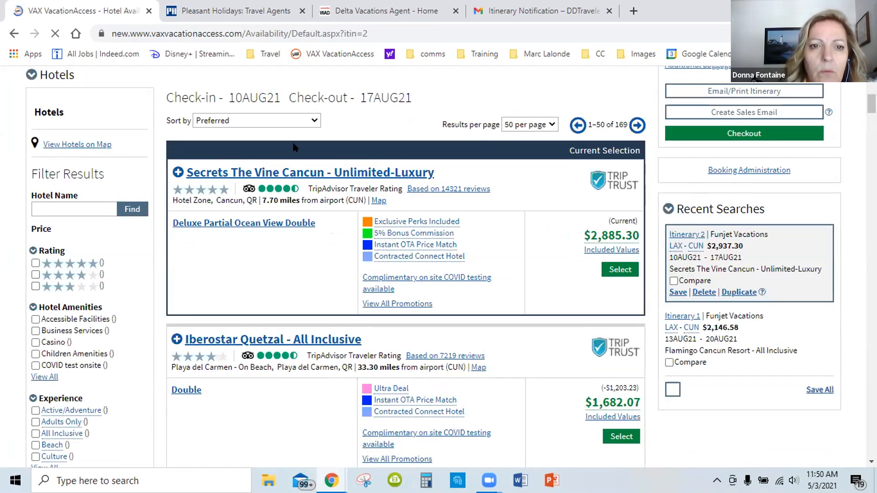
{"action": "left_click", "coordinate": [304, 120]}
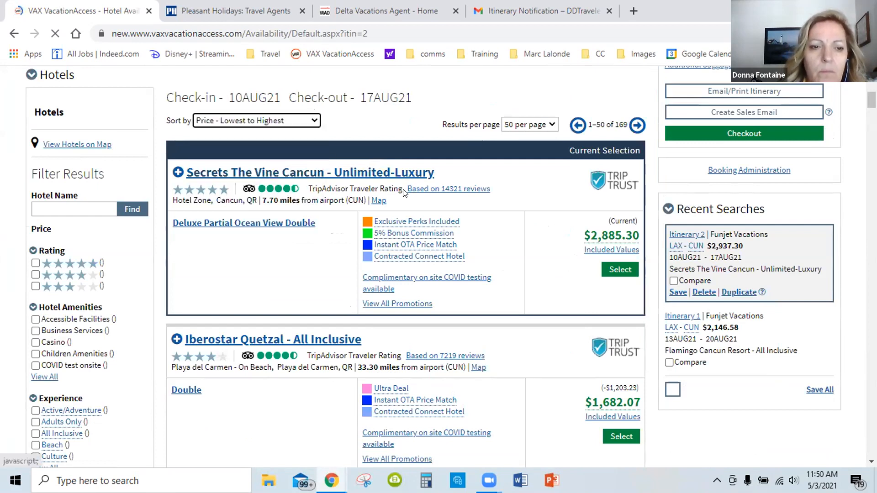
Filter the hotel results to the All Inclusive experience
{"action": "scroll", "coordinate": [35, 260], "scroll_direction": "down", "scroll_amount": 4}
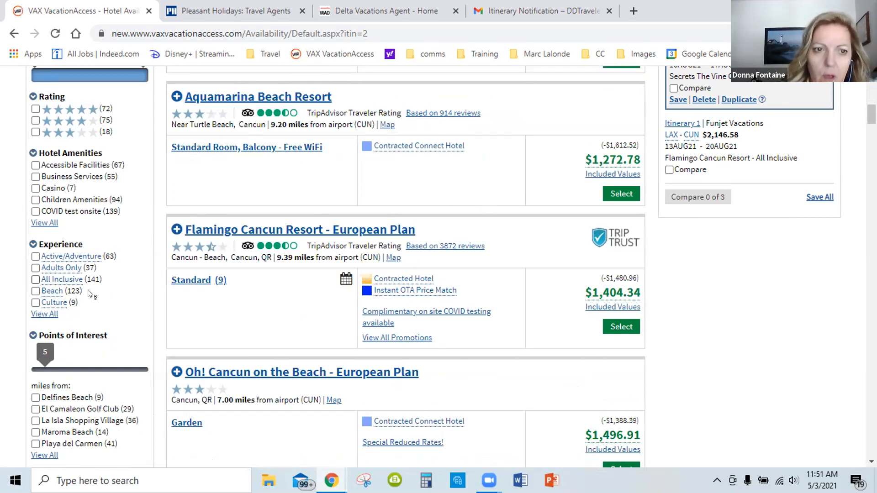
{"action": "left_click", "coordinate": [36, 280]}
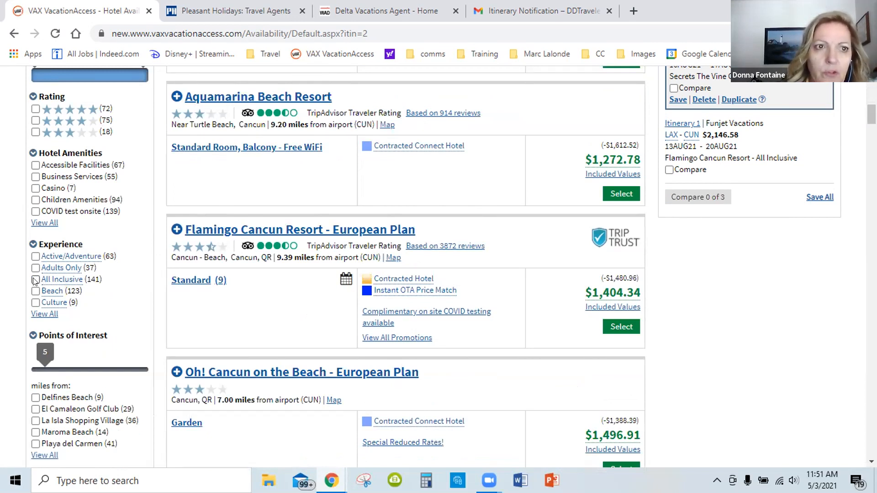
{"action": "left_click", "coordinate": [45, 282]}
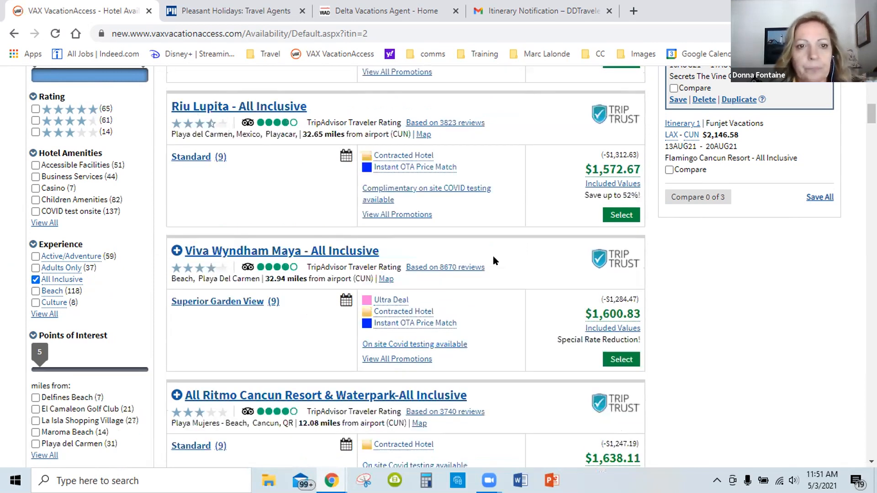
Choose the Standard room at Flamingo Cancun Resort - All Inclusive for the package
{"action": "scroll", "coordinate": [489, 254], "scroll_direction": "down", "scroll_amount": 4}
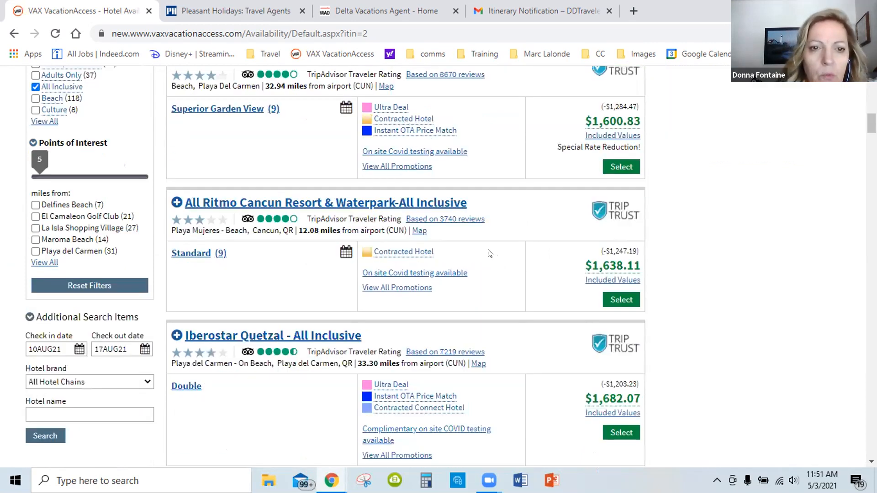
{"action": "scroll", "coordinate": [490, 253], "scroll_direction": "down", "scroll_amount": 9}
{"action": "scroll", "coordinate": [490, 253], "scroll_direction": "down", "scroll_amount": 3}
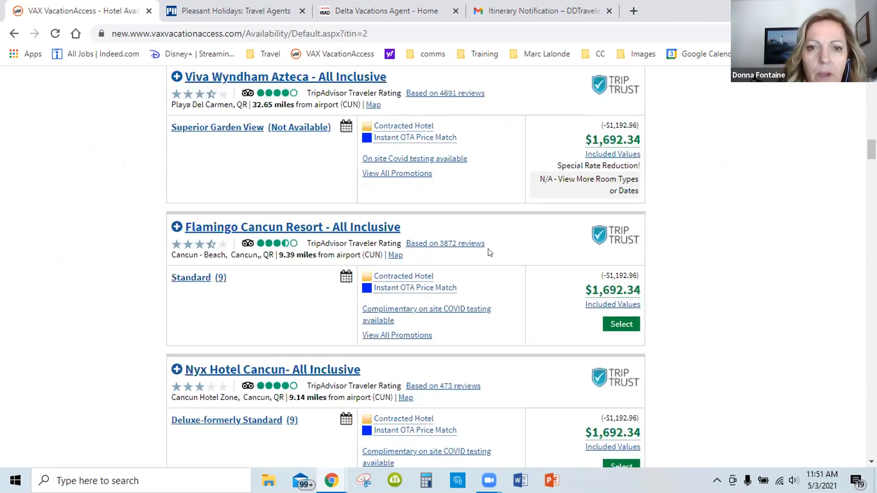
{"action": "scroll", "coordinate": [302, 155], "scroll_direction": "down", "scroll_amount": 2}
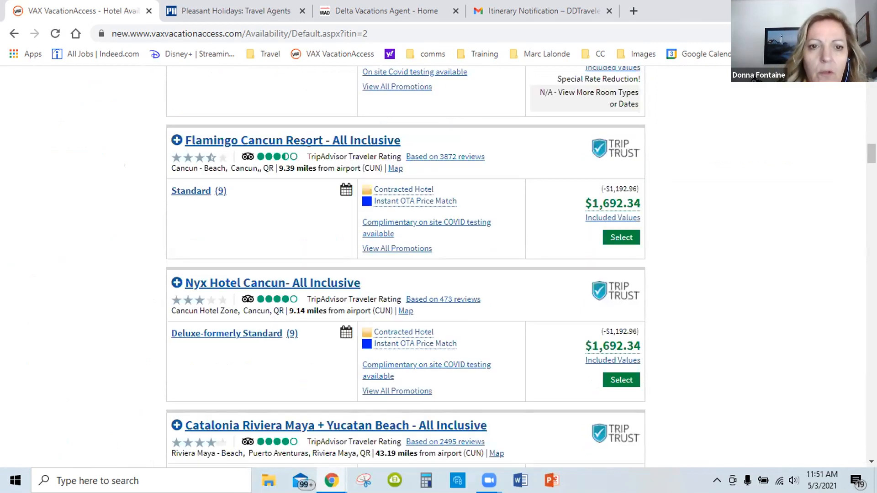
{"action": "left_click", "coordinate": [614, 237]}
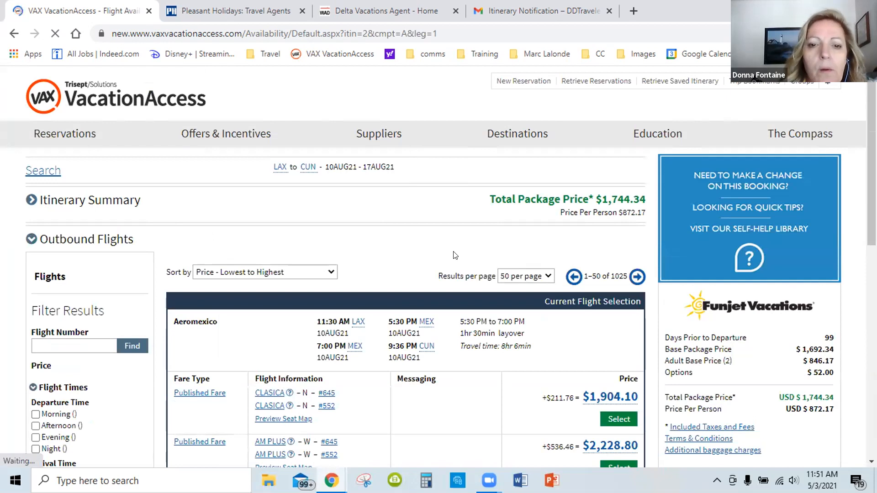
Look over the outbound flights and read the fare type information for the BASICA fare on Aeromexico flight #645
{"action": "scroll", "coordinate": [445, 254], "scroll_direction": "down", "scroll_amount": 1}
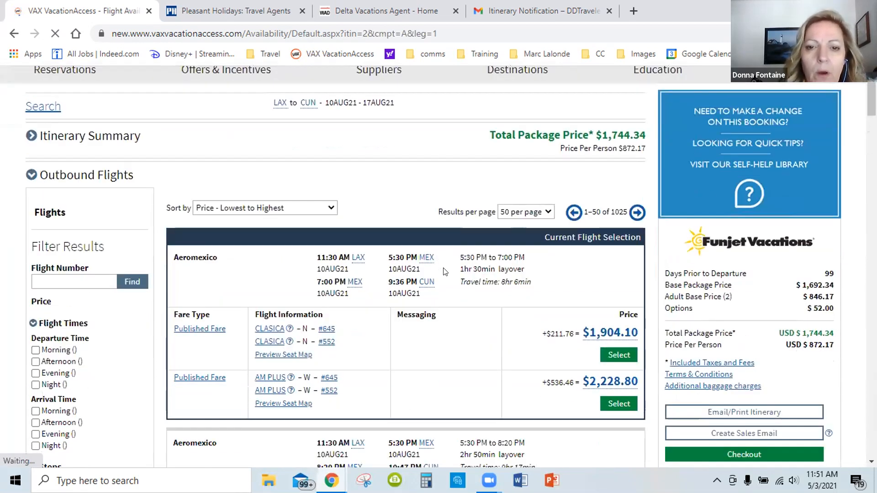
{"action": "scroll", "coordinate": [446, 272], "scroll_direction": "down", "scroll_amount": 3}
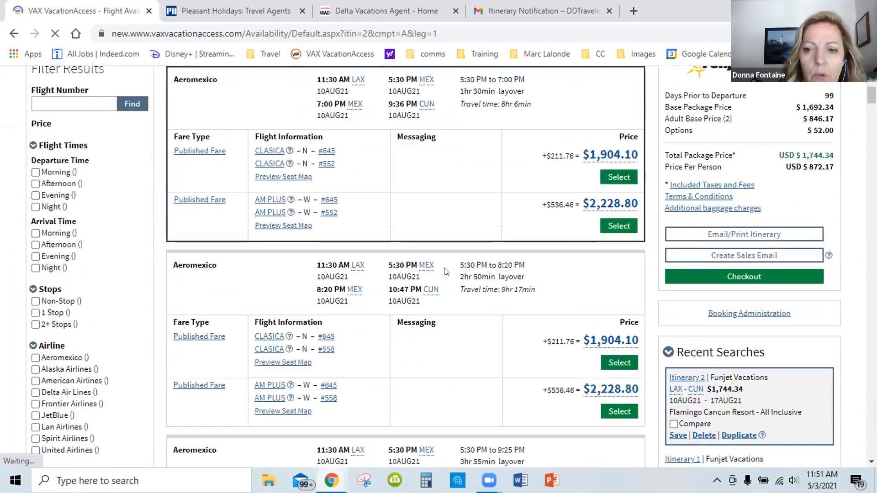
{"action": "scroll", "coordinate": [447, 270], "scroll_direction": "down", "scroll_amount": 1}
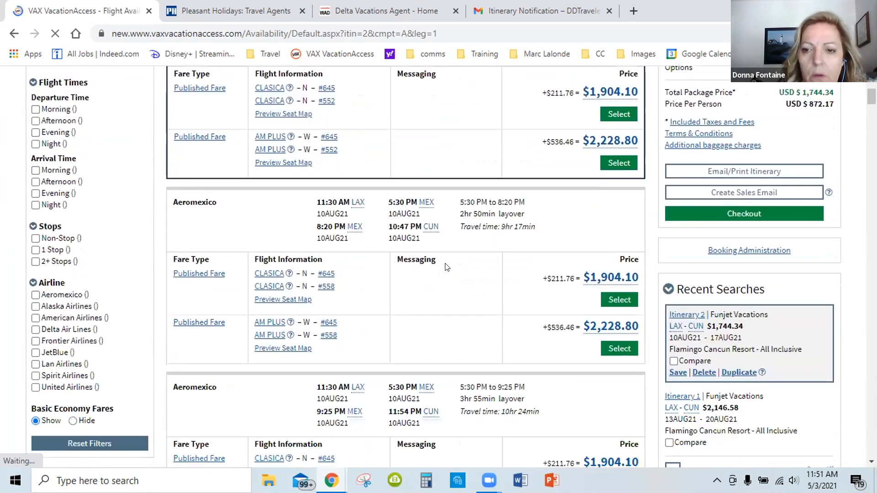
{"action": "scroll", "coordinate": [446, 267], "scroll_direction": "down", "scroll_amount": 2}
{"action": "scroll", "coordinate": [447, 267], "scroll_direction": "up", "scroll_amount": 3}
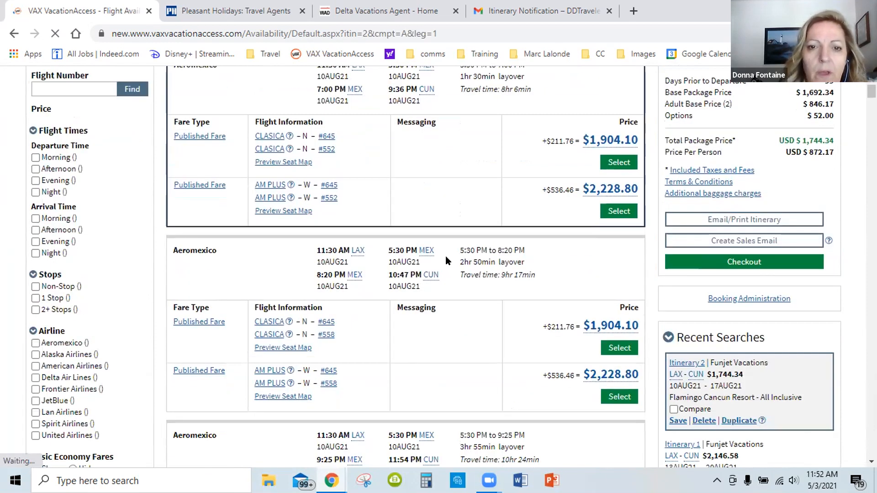
{"action": "scroll", "coordinate": [447, 261], "scroll_direction": "up", "scroll_amount": 3}
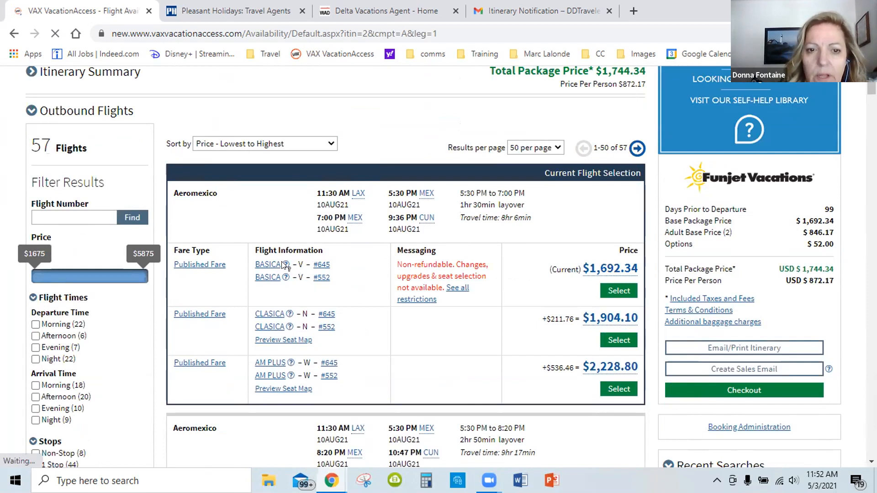
{"action": "mouse_move", "coordinate": [286, 266]}
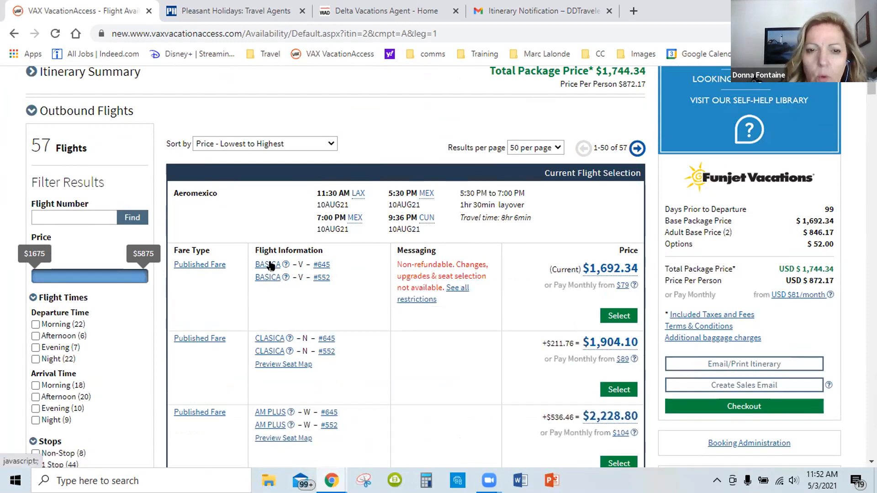
{"action": "left_click", "coordinate": [270, 266]}
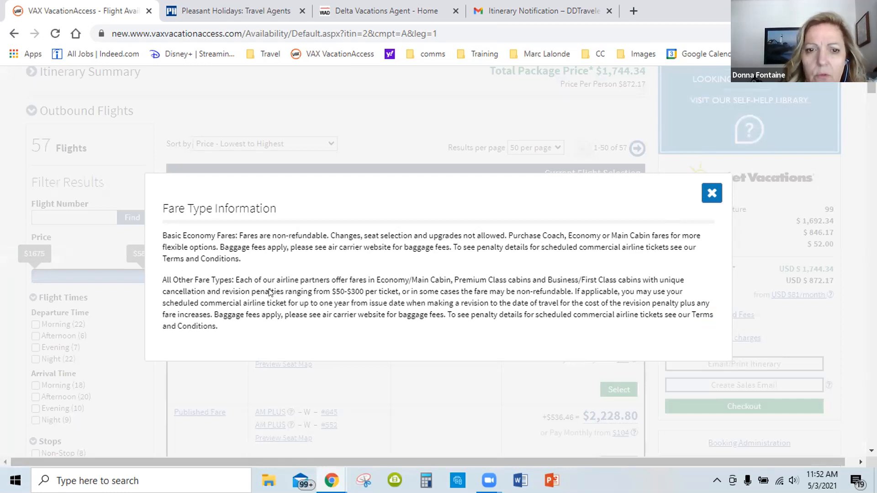
{"action": "key", "text": "Escape"}
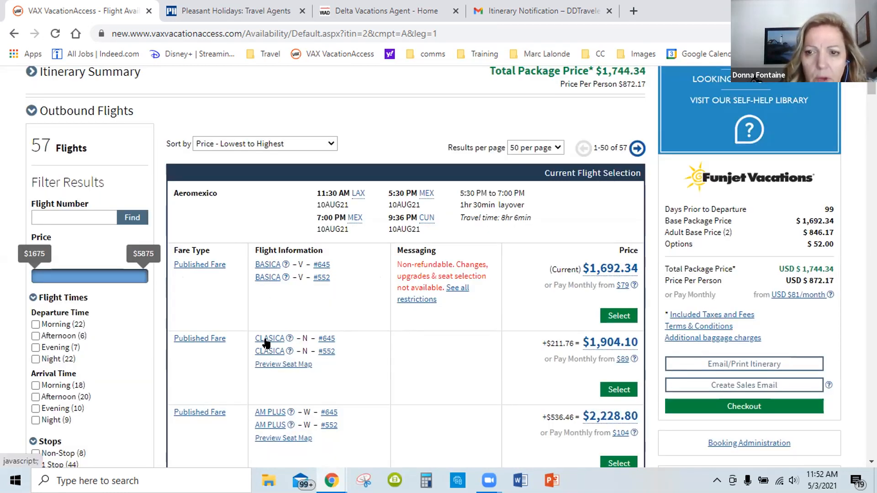
Compare the outbound Aeromexico and Delta Air Lines flights by departure time, layover, fare class and price
{"action": "scroll", "coordinate": [432, 293], "scroll_direction": "down", "scroll_amount": 2}
{"action": "scroll", "coordinate": [438, 287], "scroll_direction": "down", "scroll_amount": 7}
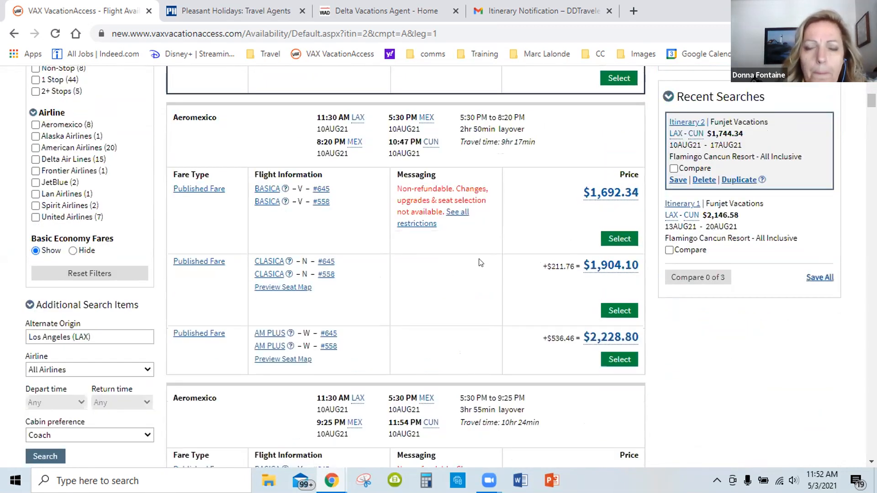
{"action": "scroll", "coordinate": [480, 263], "scroll_direction": "down", "scroll_amount": 6}
{"action": "scroll", "coordinate": [487, 267], "scroll_direction": "down", "scroll_amount": 8}
{"action": "scroll", "coordinate": [487, 267], "scroll_direction": "down", "scroll_amount": 8}
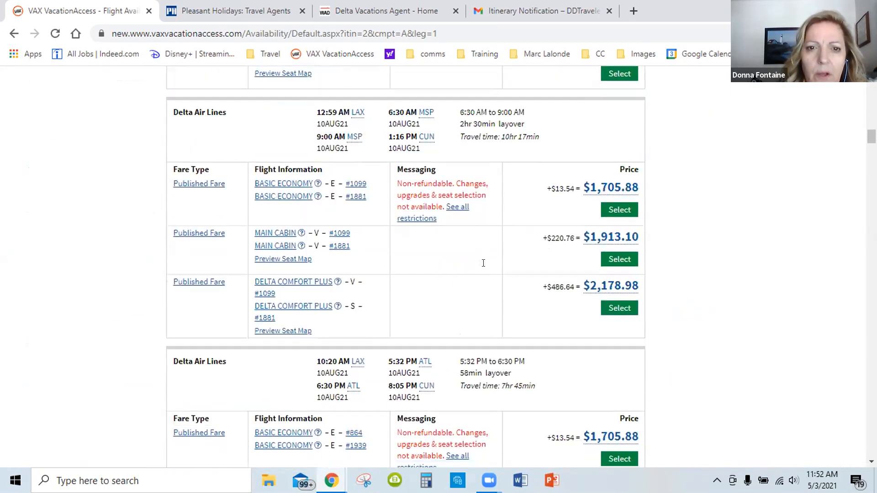
{"action": "scroll", "coordinate": [484, 263], "scroll_direction": "up", "scroll_amount": 2}
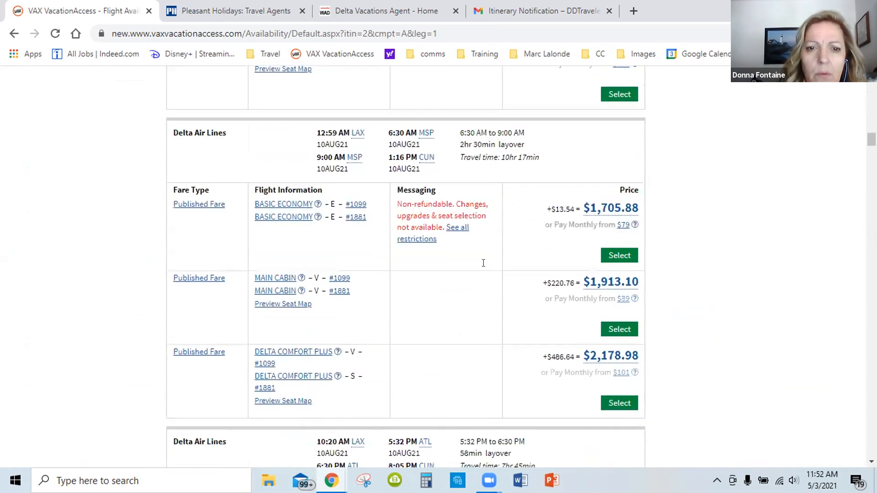
{"action": "scroll", "coordinate": [487, 267], "scroll_direction": "down", "scroll_amount": 3}
{"action": "scroll", "coordinate": [487, 267], "scroll_direction": "down", "scroll_amount": 1}
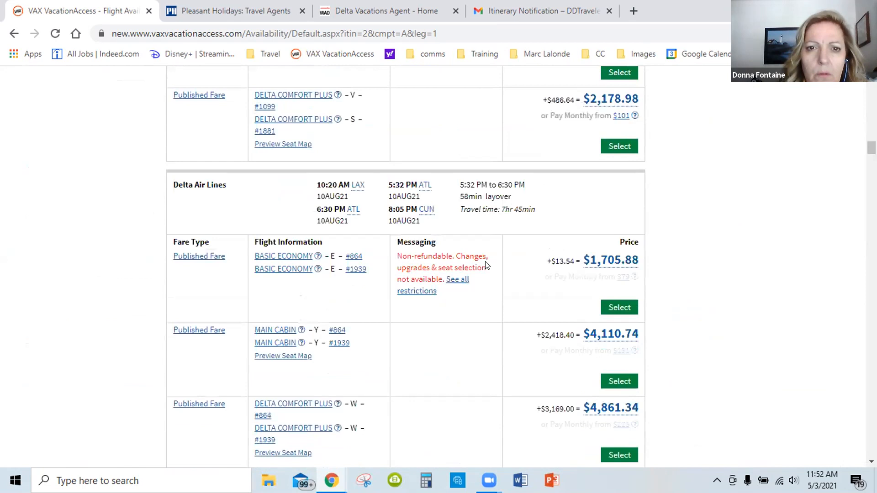
{"action": "scroll", "coordinate": [487, 267], "scroll_direction": "down", "scroll_amount": 1}
{"action": "scroll", "coordinate": [487, 266], "scroll_direction": "down", "scroll_amount": 1}
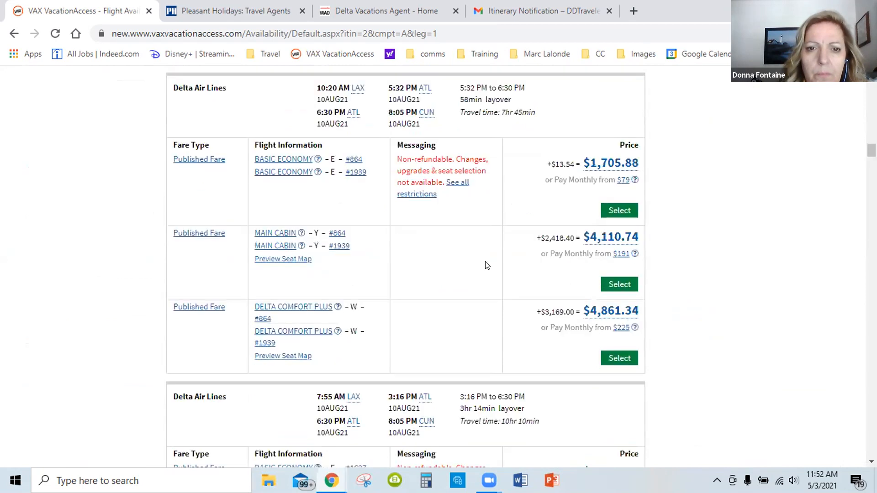
{"action": "scroll", "coordinate": [487, 266], "scroll_direction": "down", "scroll_amount": 4}
{"action": "scroll", "coordinate": [487, 266], "scroll_direction": "down", "scroll_amount": 2}
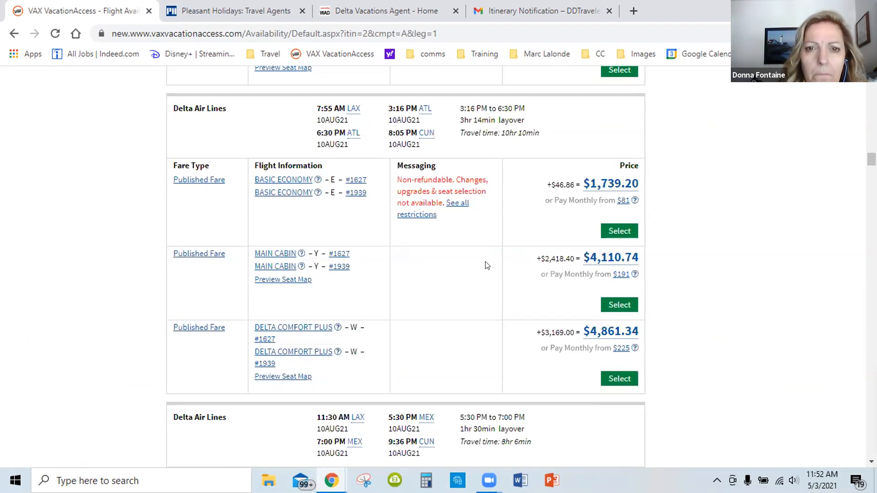
{"action": "scroll", "coordinate": [487, 266], "scroll_direction": "down", "scroll_amount": 1}
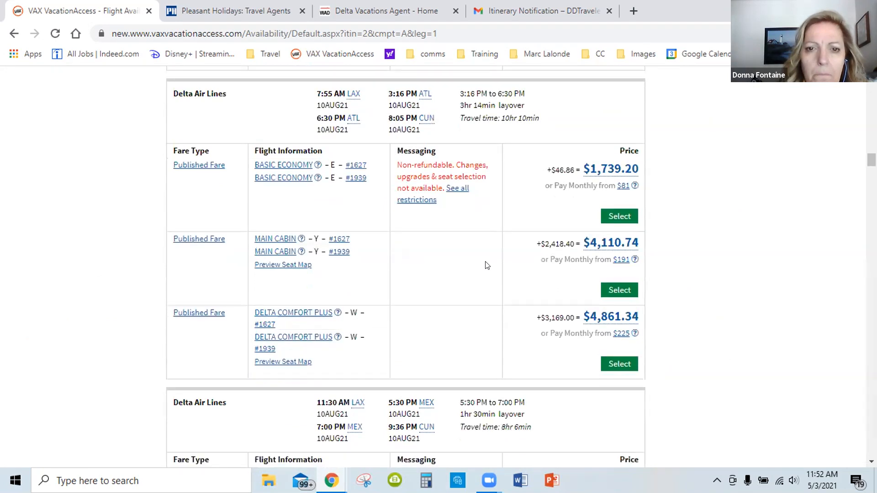
{"action": "scroll", "coordinate": [487, 265], "scroll_direction": "down", "scroll_amount": 5}
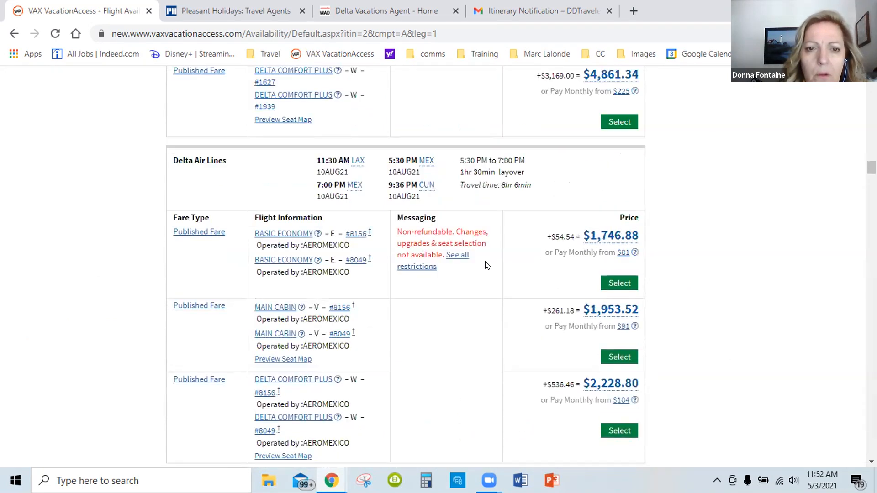
{"action": "scroll", "coordinate": [487, 266], "scroll_direction": "down", "scroll_amount": 4}
{"action": "scroll", "coordinate": [487, 265], "scroll_direction": "down", "scroll_amount": 8}
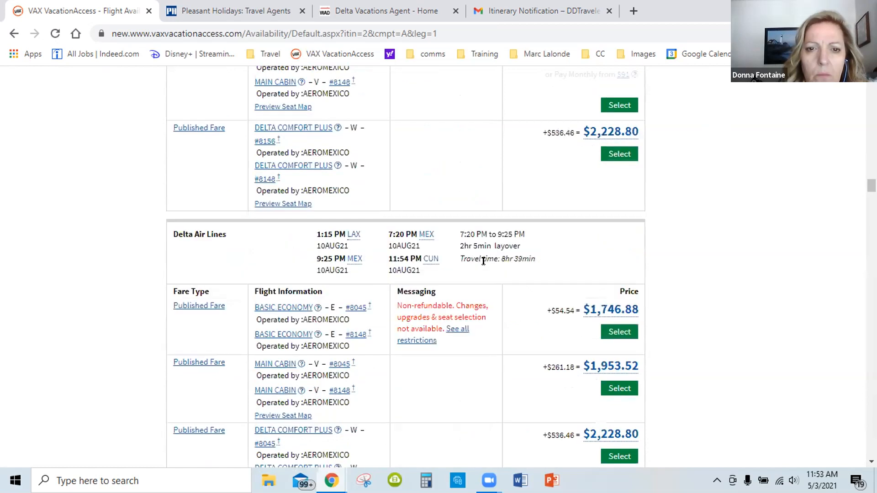
{"action": "scroll", "coordinate": [487, 265], "scroll_direction": "down", "scroll_amount": 6}
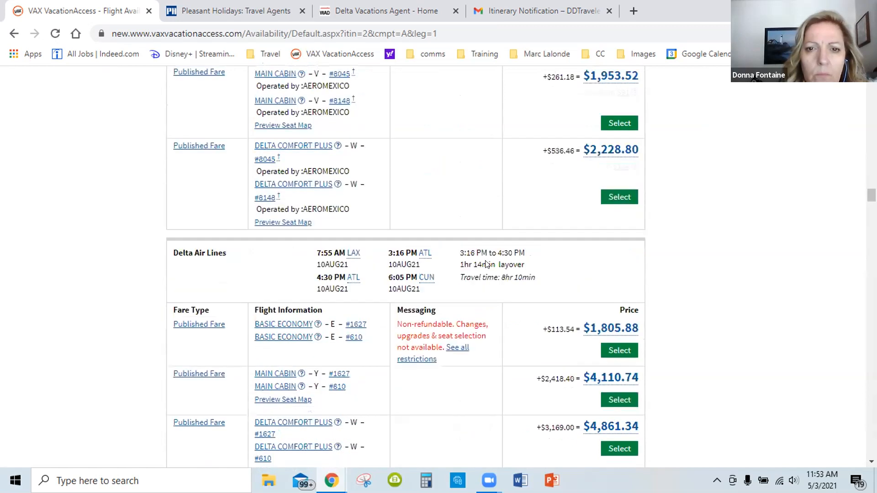
{"action": "scroll", "coordinate": [487, 265], "scroll_direction": "down", "scroll_amount": 2}
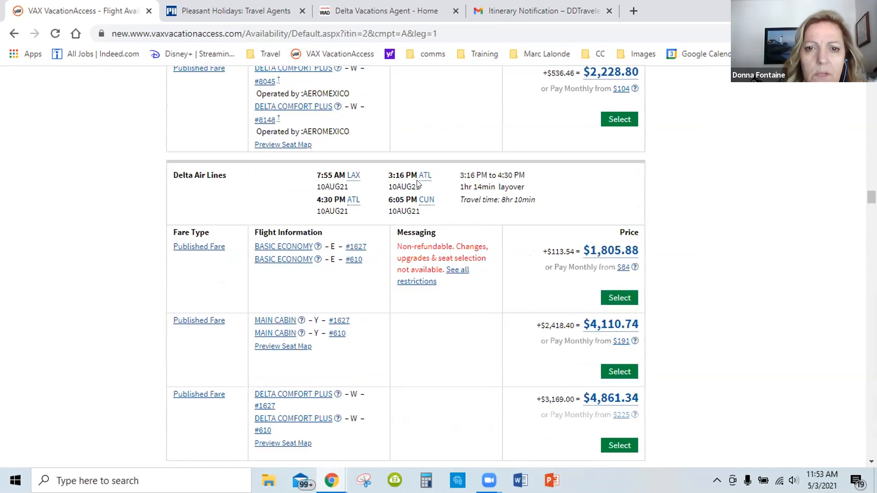
Choose the American Airlines bulk fare outbound flights #529 and #861 from LAX through MIA to CUN on August 10
{"action": "mouse_move", "coordinate": [424, 180]}
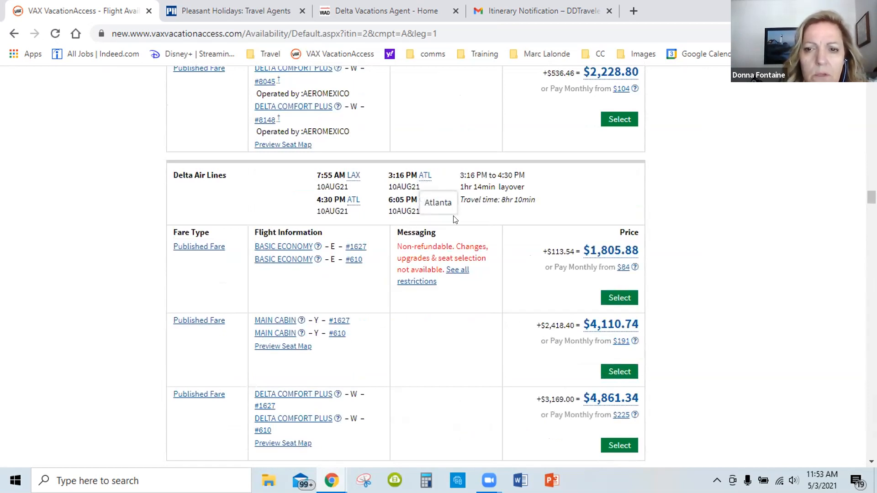
{"action": "scroll", "coordinate": [454, 219], "scroll_direction": "down", "scroll_amount": 1}
{"action": "scroll", "coordinate": [473, 228], "scroll_direction": "down", "scroll_amount": 1}
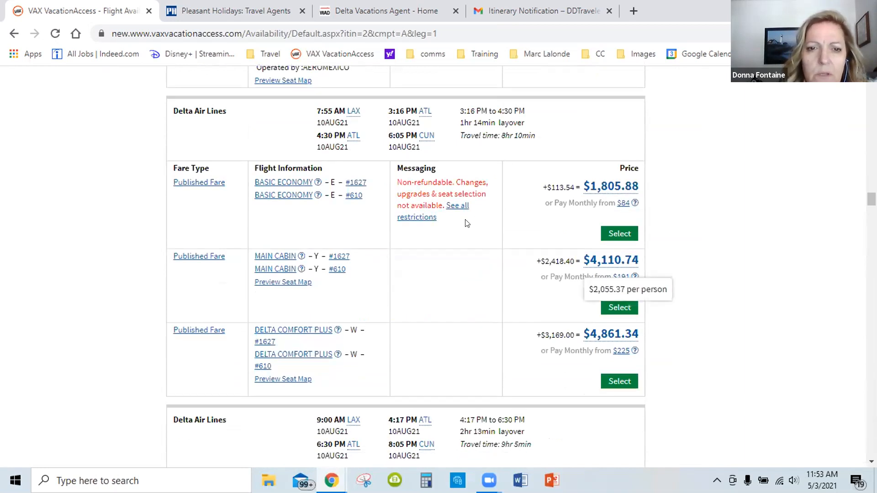
{"action": "scroll", "coordinate": [467, 223], "scroll_direction": "down", "scroll_amount": 4}
{"action": "scroll", "coordinate": [466, 223], "scroll_direction": "down", "scroll_amount": 1}
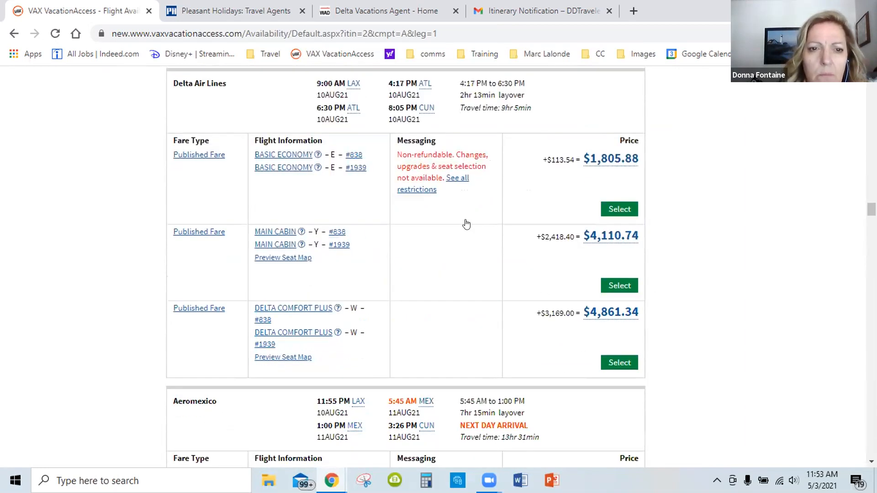
{"action": "scroll", "coordinate": [466, 223], "scroll_direction": "down", "scroll_amount": 2}
{"action": "scroll", "coordinate": [466, 223], "scroll_direction": "down", "scroll_amount": 4}
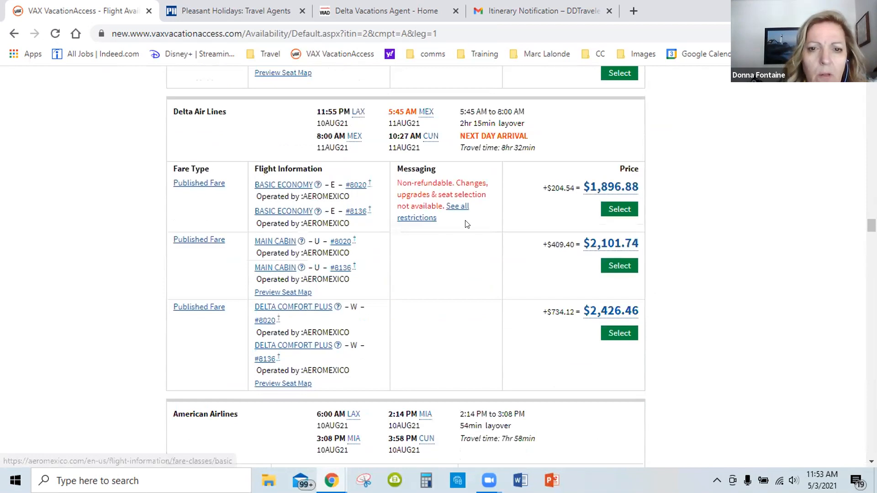
{"action": "scroll", "coordinate": [466, 223], "scroll_direction": "down", "scroll_amount": 3}
{"action": "scroll", "coordinate": [466, 223], "scroll_direction": "down", "scroll_amount": 2}
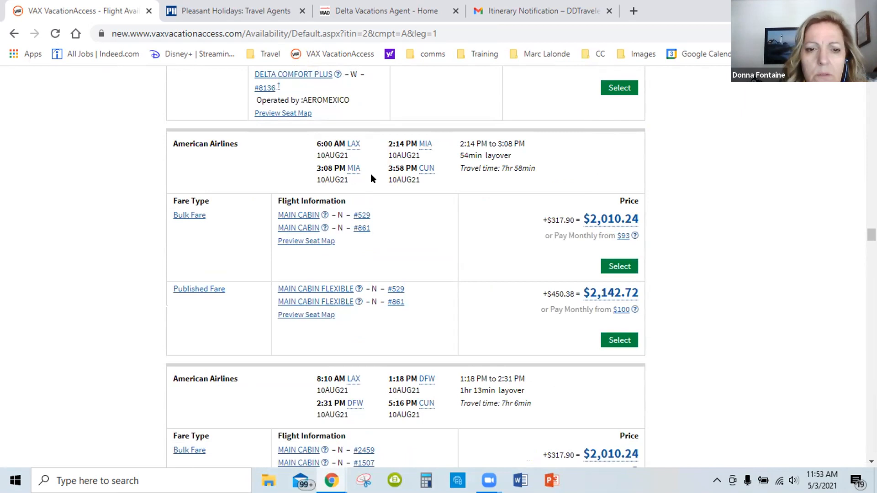
{"action": "scroll", "coordinate": [371, 175], "scroll_direction": "down", "scroll_amount": 3}
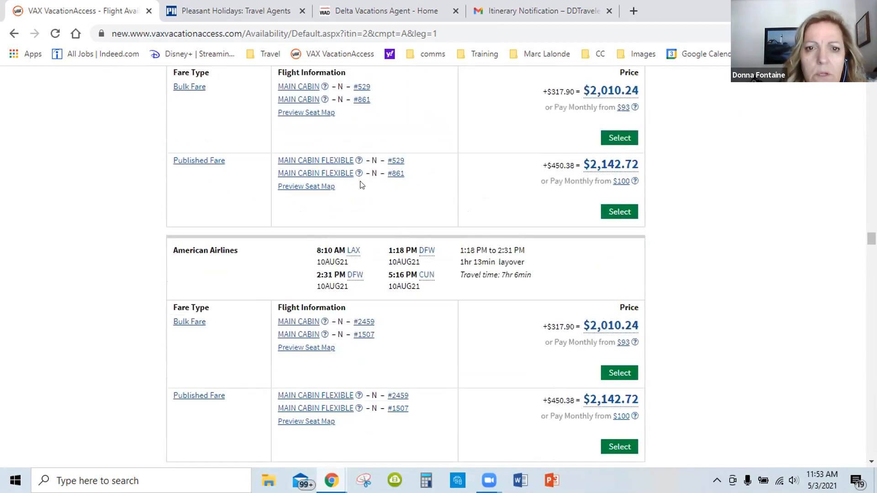
{"action": "scroll", "coordinate": [361, 183], "scroll_direction": "up", "scroll_amount": 3}
{"action": "left_click", "coordinate": [611, 268]}
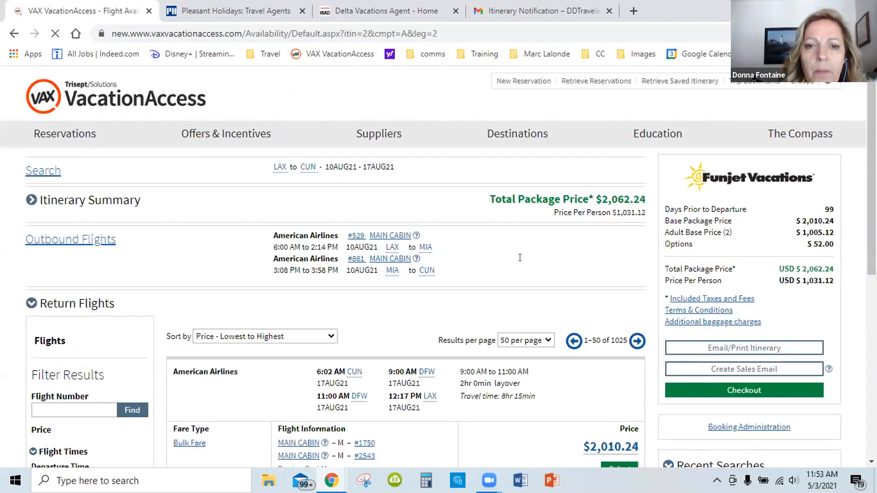
Choose the American Airlines bulk fare return flights #159 and #1061, departing CUN at 3:15 PM on August 17
{"action": "scroll", "coordinate": [516, 273], "scroll_direction": "down", "scroll_amount": 8}
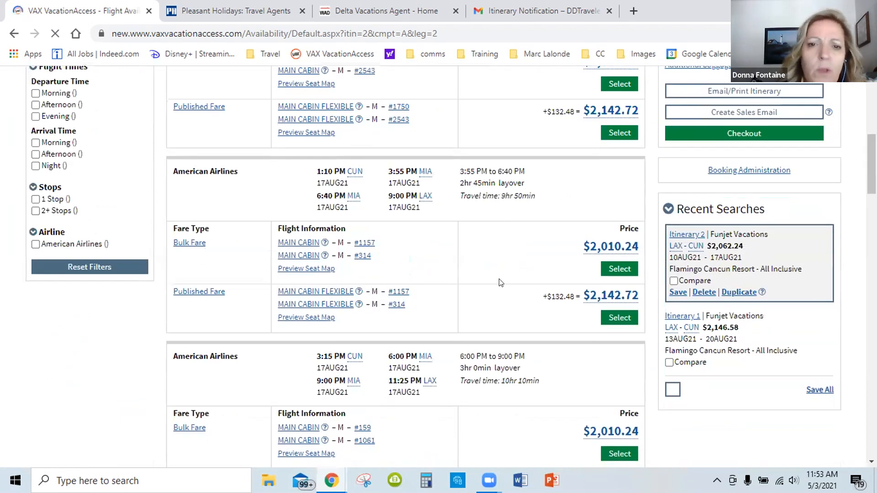
{"action": "scroll", "coordinate": [501, 282], "scroll_direction": "up", "scroll_amount": 3}
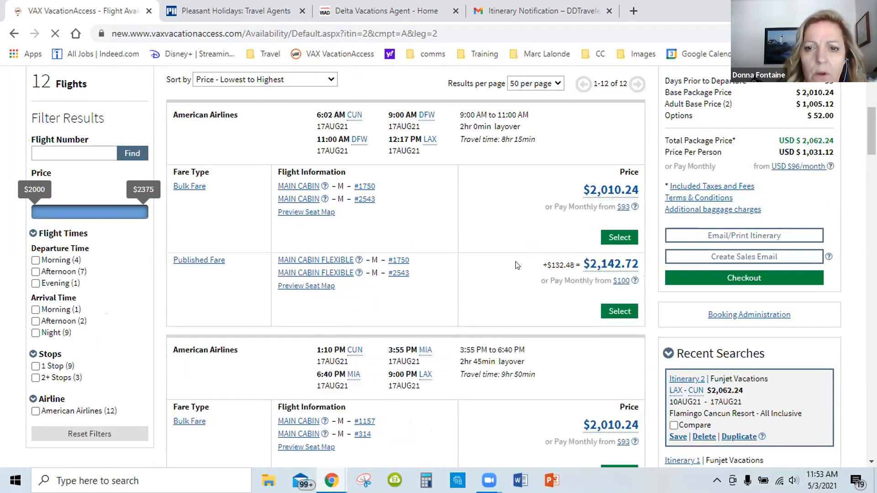
{"action": "scroll", "coordinate": [517, 266], "scroll_direction": "down", "scroll_amount": 3}
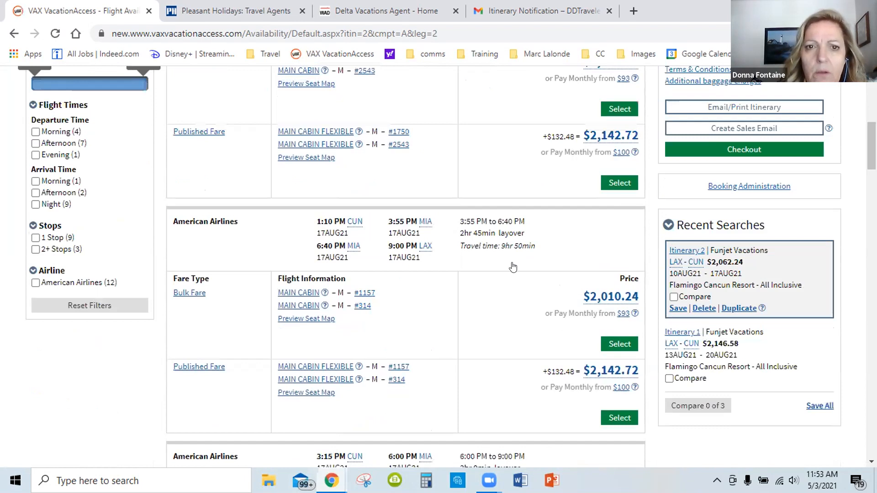
{"action": "scroll", "coordinate": [513, 267], "scroll_direction": "up", "scroll_amount": 3}
{"action": "scroll", "coordinate": [323, 132], "scroll_direction": "up", "scroll_amount": 1}
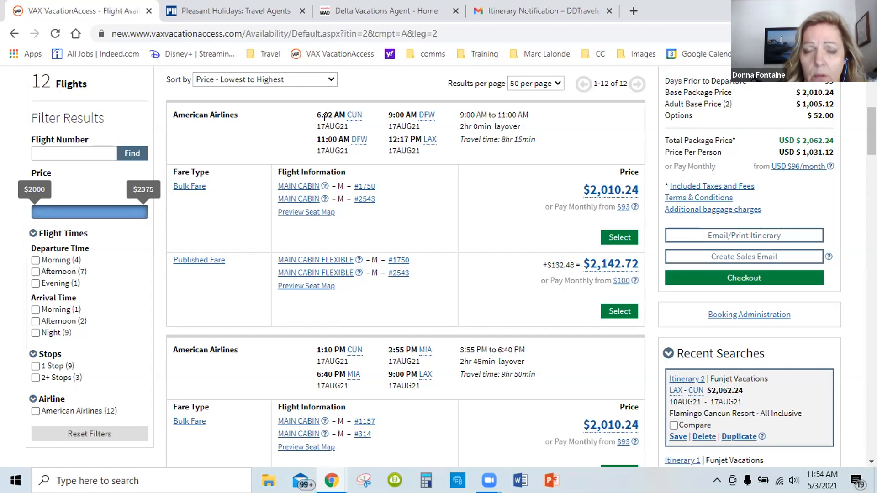
{"action": "scroll", "coordinate": [450, 196], "scroll_direction": "down", "scroll_amount": 4}
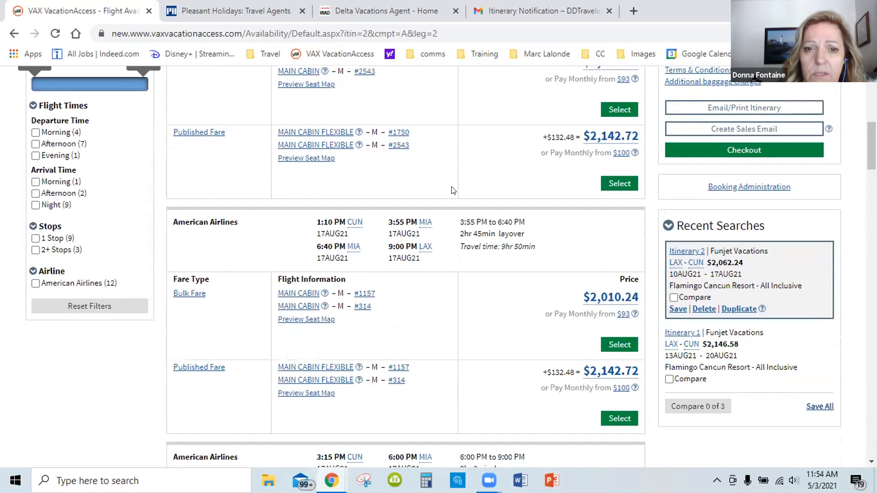
{"action": "scroll", "coordinate": [452, 201], "scroll_direction": "down", "scroll_amount": 5}
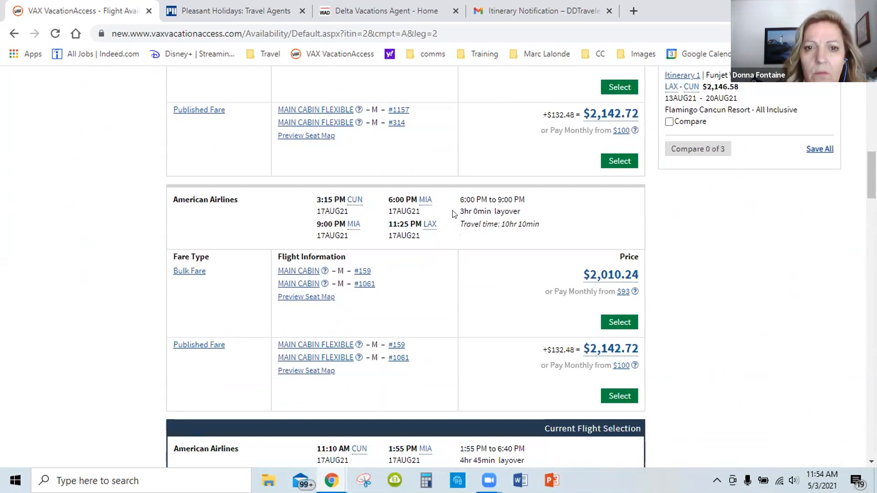
{"action": "scroll", "coordinate": [454, 213], "scroll_direction": "up", "scroll_amount": 3}
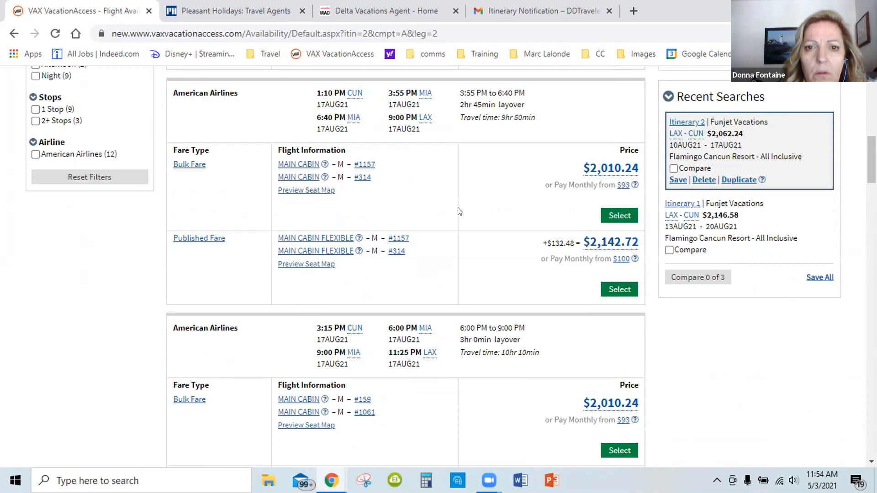
{"action": "scroll", "coordinate": [460, 212], "scroll_direction": "down", "scroll_amount": 7}
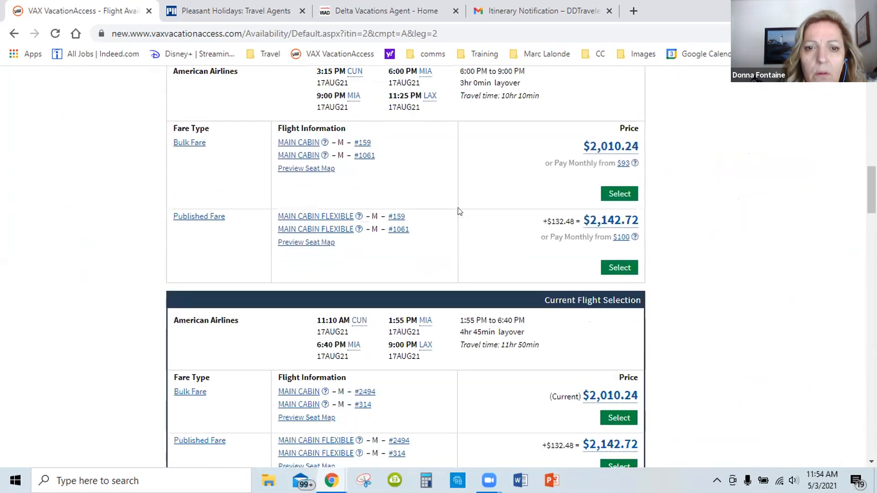
{"action": "scroll", "coordinate": [458, 211], "scroll_direction": "up", "scroll_amount": 4}
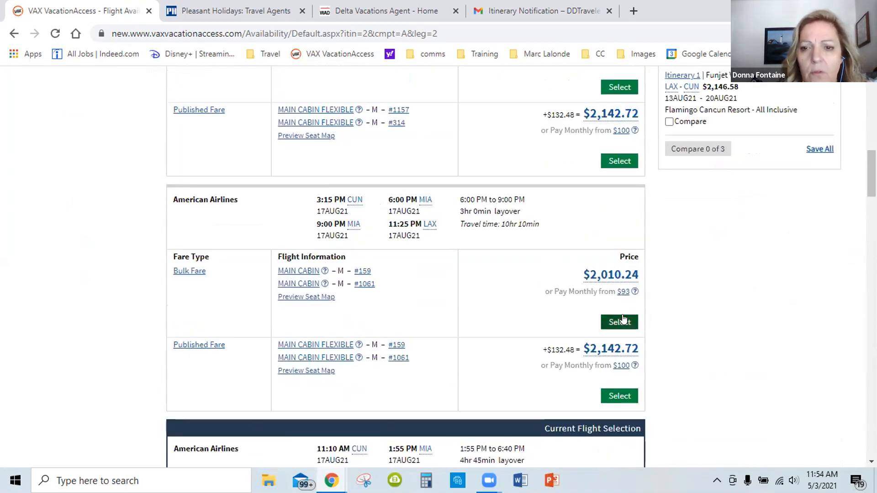
{"action": "left_click", "coordinate": [617, 316]}
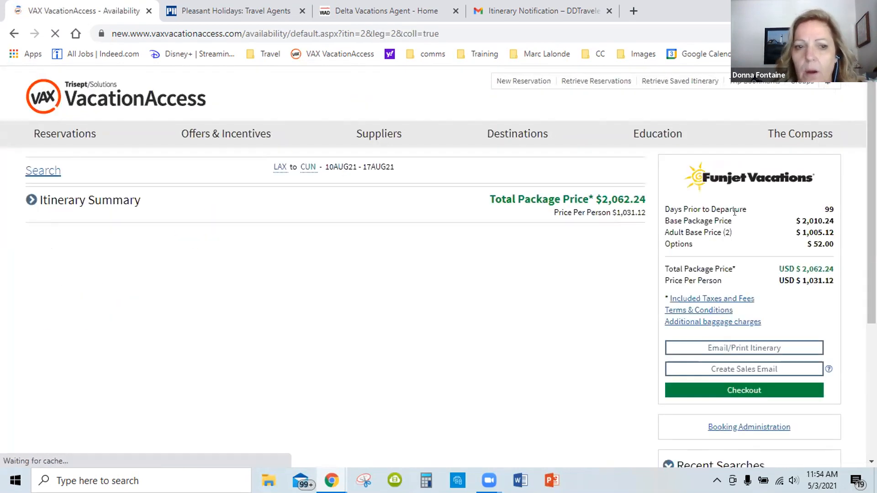
Increase the agent commission on the August 10–17 itinerary by $50.00 in the booking administration
{"action": "scroll", "coordinate": [604, 242], "scroll_direction": "down", "scroll_amount": 7}
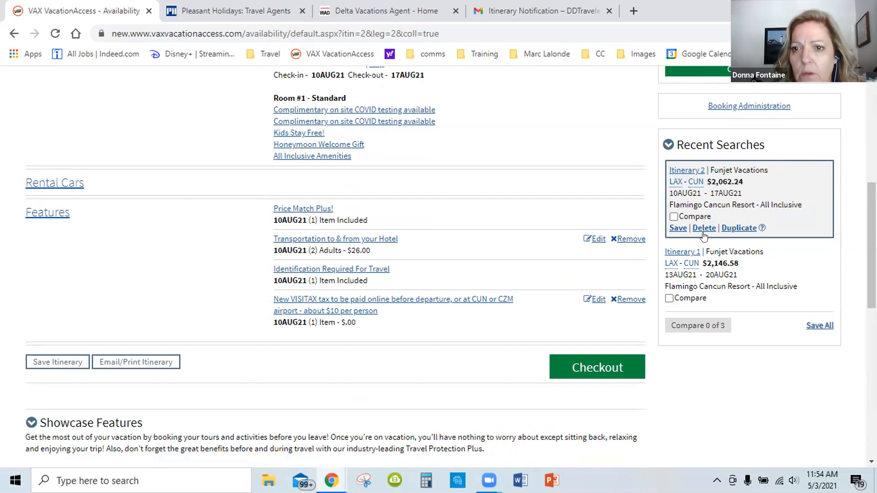
{"action": "scroll", "coordinate": [707, 233], "scroll_direction": "up", "scroll_amount": 5}
{"action": "scroll", "coordinate": [749, 362], "scroll_direction": "up", "scroll_amount": 1}
{"action": "left_click", "coordinate": [748, 362]}
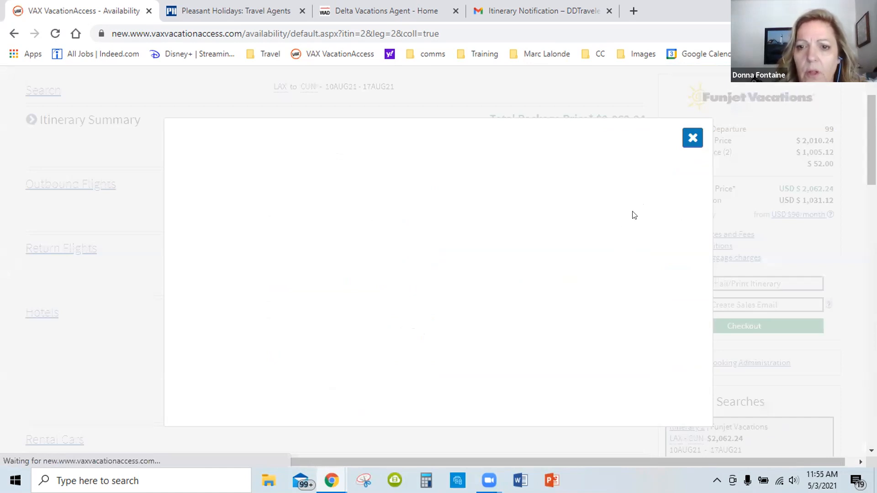
{"action": "left_click", "coordinate": [593, 223]}
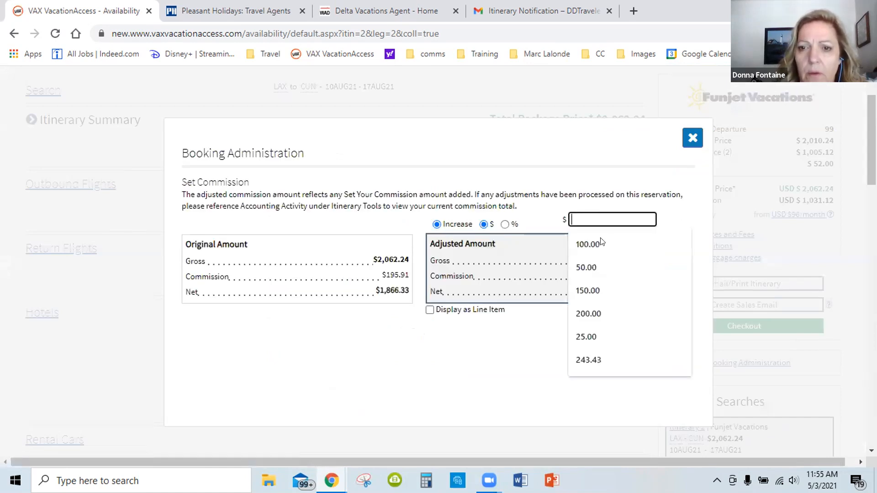
{"action": "left_click", "coordinate": [593, 268]}
{"action": "left_click", "coordinate": [645, 332]}
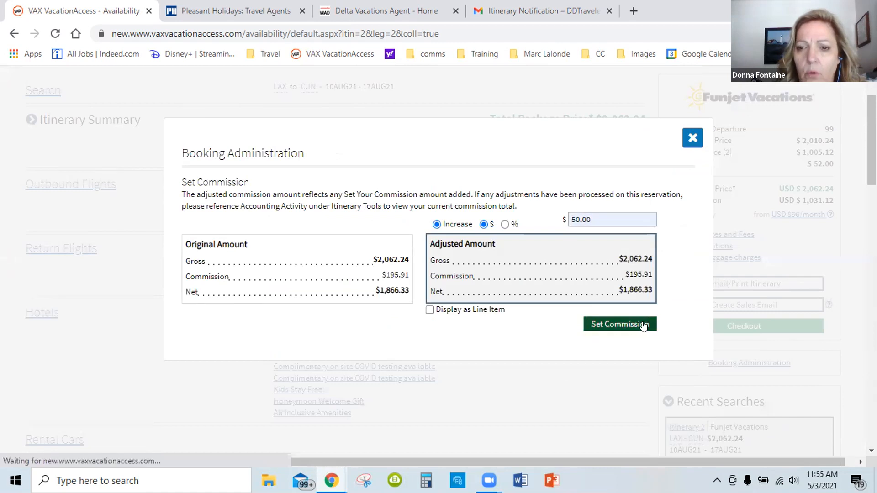
{"action": "left_click", "coordinate": [692, 138]}
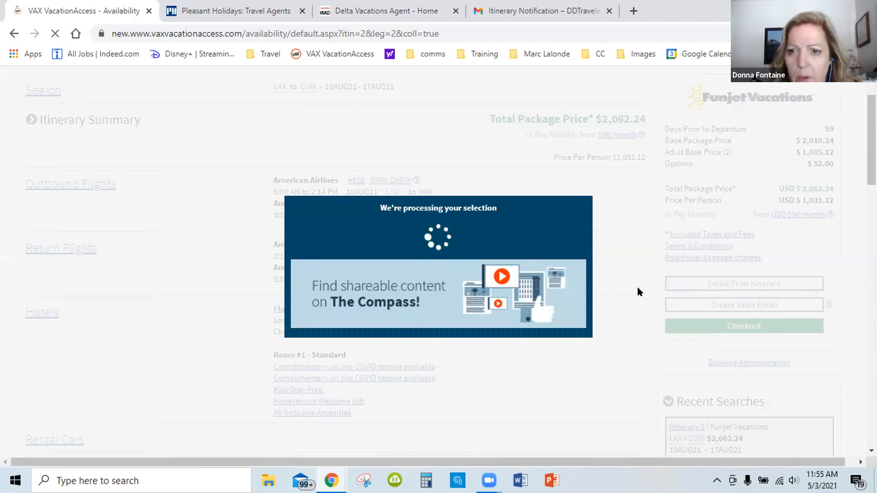
Compare Itinerary 2 and Itinerary 1 side by side, reviewing their dates, flights, add-ons and prices
{"action": "scroll", "coordinate": [638, 287], "scroll_direction": "down", "scroll_amount": 5}
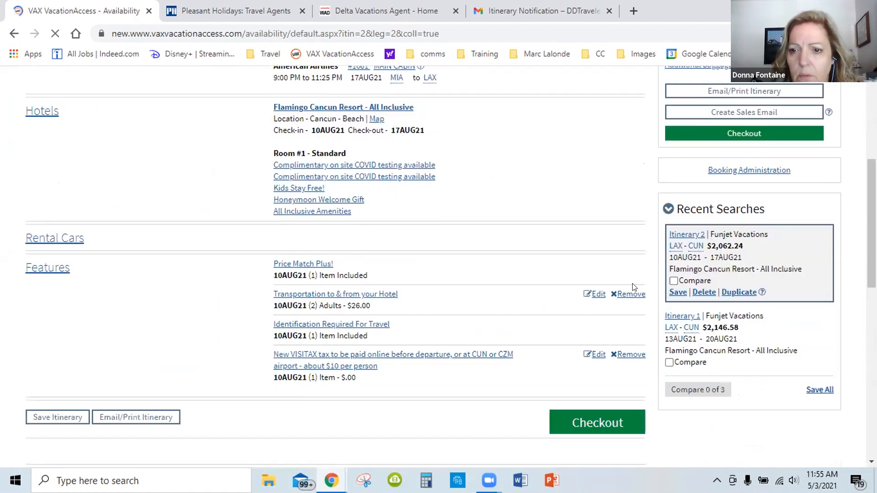
{"action": "scroll", "coordinate": [634, 287], "scroll_direction": "down", "scroll_amount": 3}
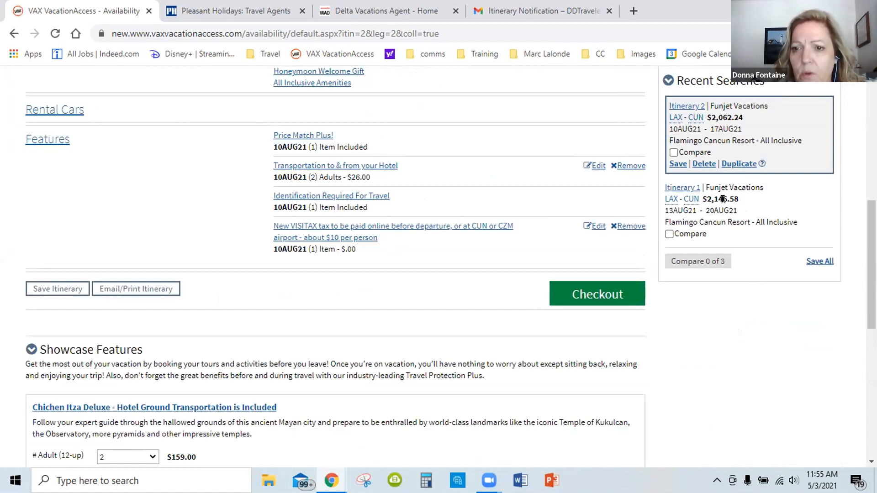
{"action": "left_click", "coordinate": [674, 152]}
{"action": "left_click", "coordinate": [670, 234]}
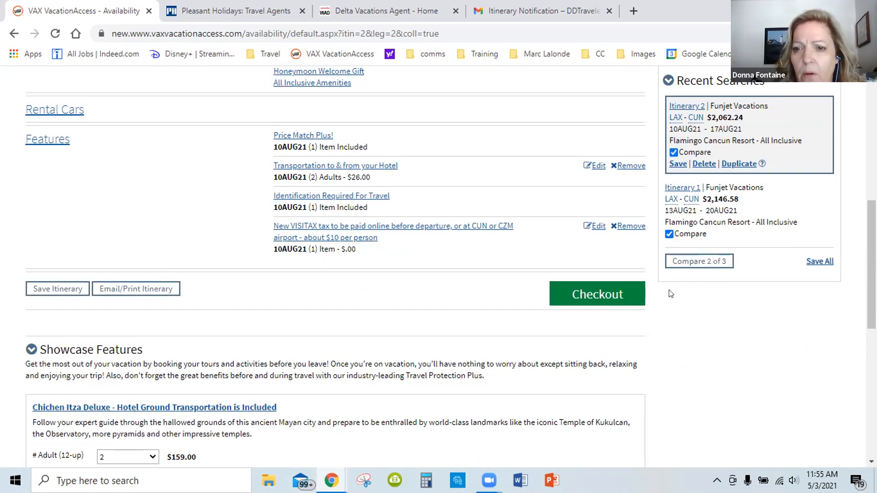
{"action": "left_click", "coordinate": [676, 264]}
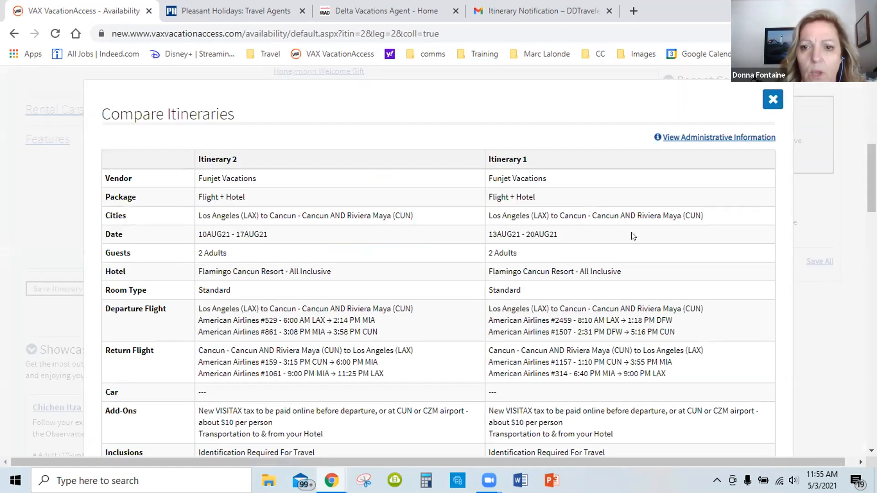
{"action": "scroll", "coordinate": [633, 235], "scroll_direction": "down", "scroll_amount": 2}
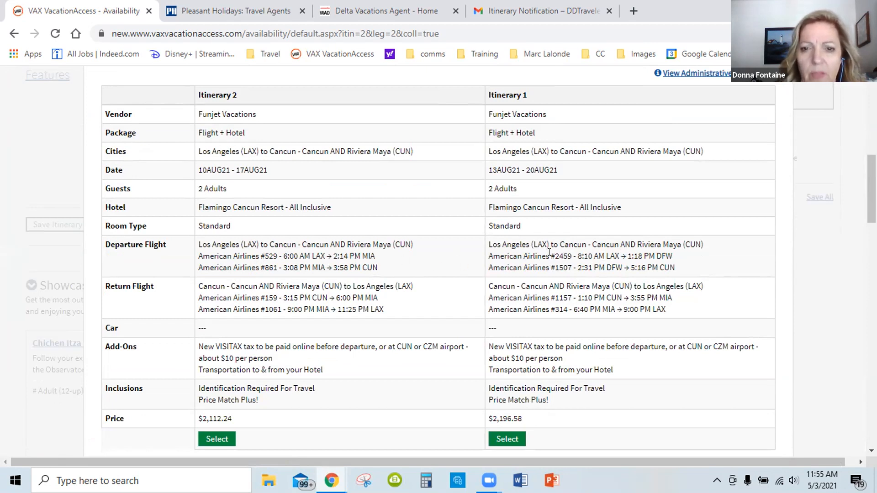
{"action": "scroll", "coordinate": [449, 264], "scroll_direction": "down", "scroll_amount": 3}
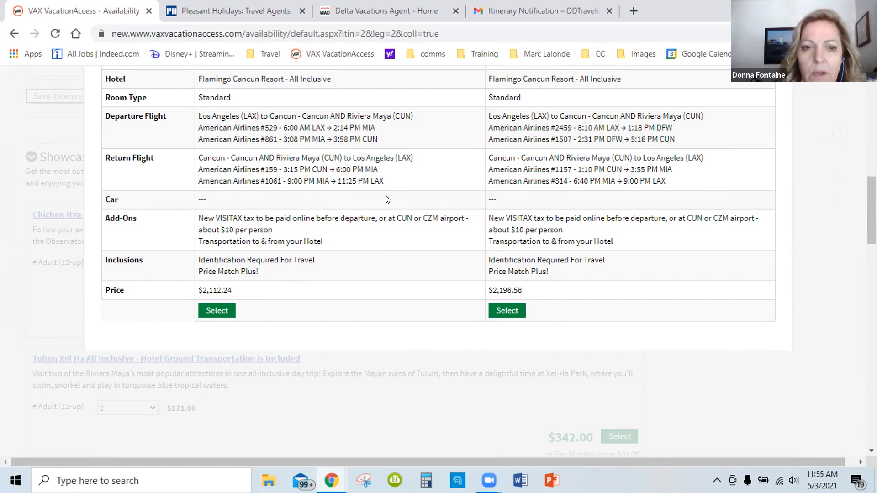
{"action": "scroll", "coordinate": [386, 198], "scroll_direction": "up", "scroll_amount": 2}
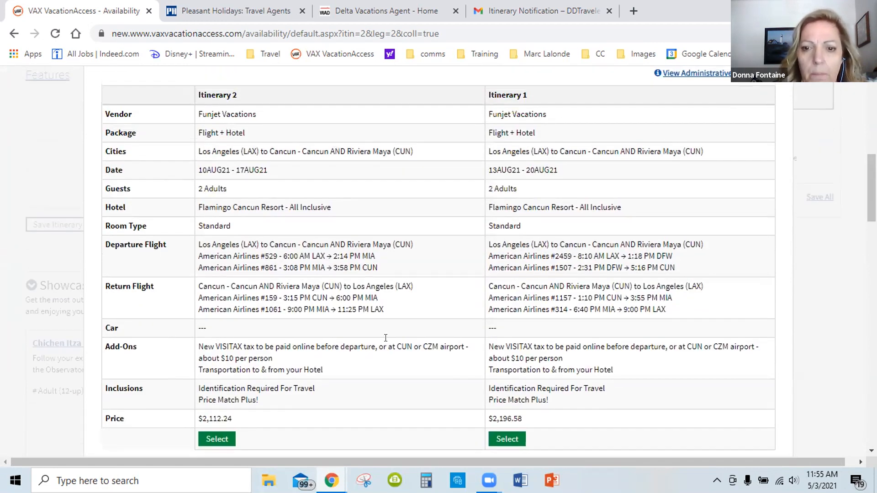
{"action": "scroll", "coordinate": [365, 323], "scroll_direction": "down", "scroll_amount": 1}
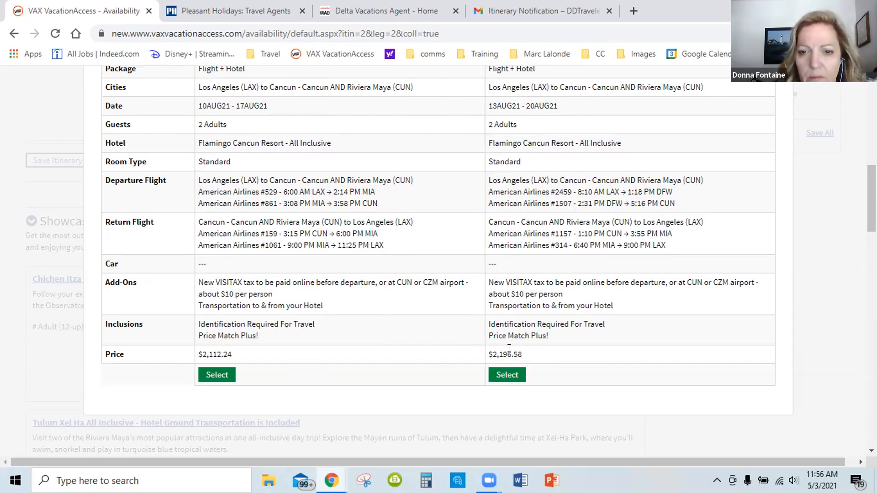
{"action": "scroll", "coordinate": [610, 326], "scroll_direction": "down", "scroll_amount": 1}
Show the administrative information in the itinerary comparison and review the commission for both itineraries
{"action": "scroll", "coordinate": [613, 313], "scroll_direction": "up", "scroll_amount": 5}
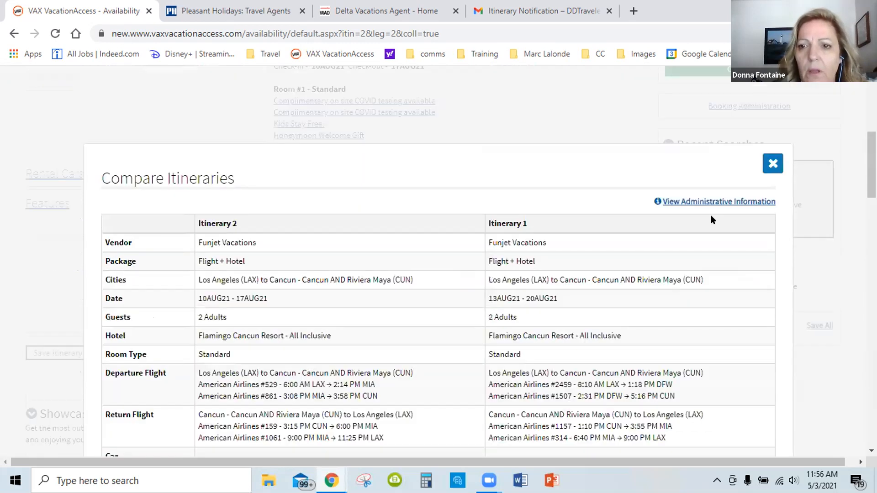
{"action": "left_click", "coordinate": [704, 203]}
{"action": "scroll", "coordinate": [611, 271], "scroll_direction": "down", "scroll_amount": 5}
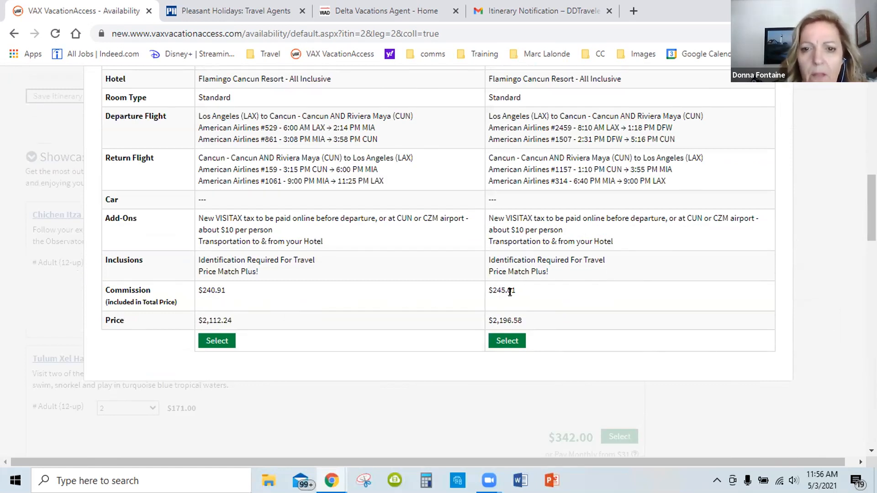
{"action": "scroll", "coordinate": [521, 292], "scroll_direction": "up", "scroll_amount": 4}
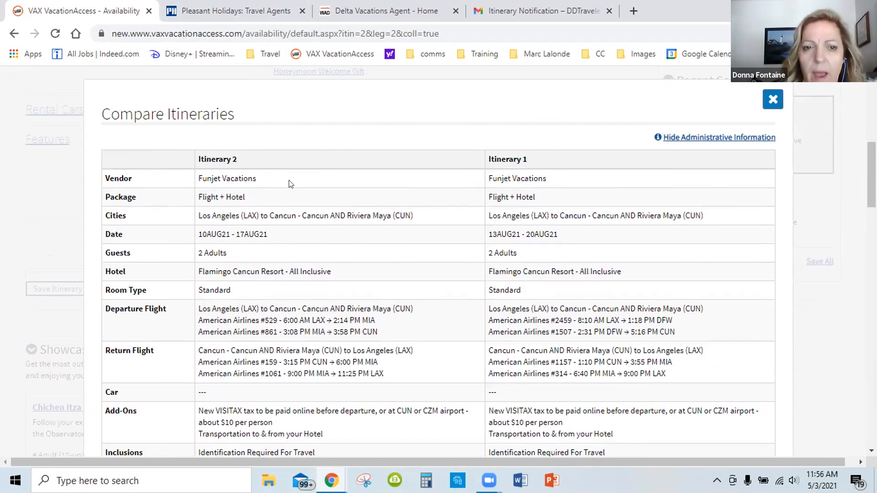
{"action": "scroll", "coordinate": [464, 303], "scroll_direction": "down", "scroll_amount": 4}
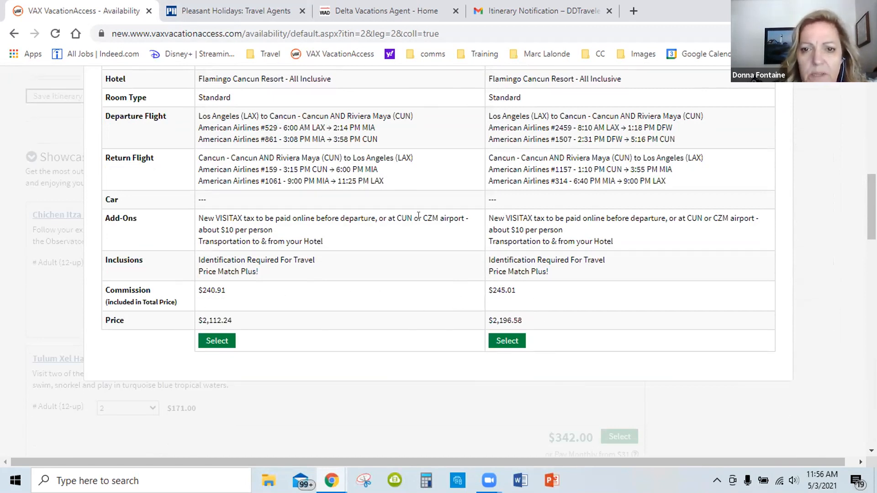
{"action": "scroll", "coordinate": [434, 292], "scroll_direction": "up", "scroll_amount": 5}
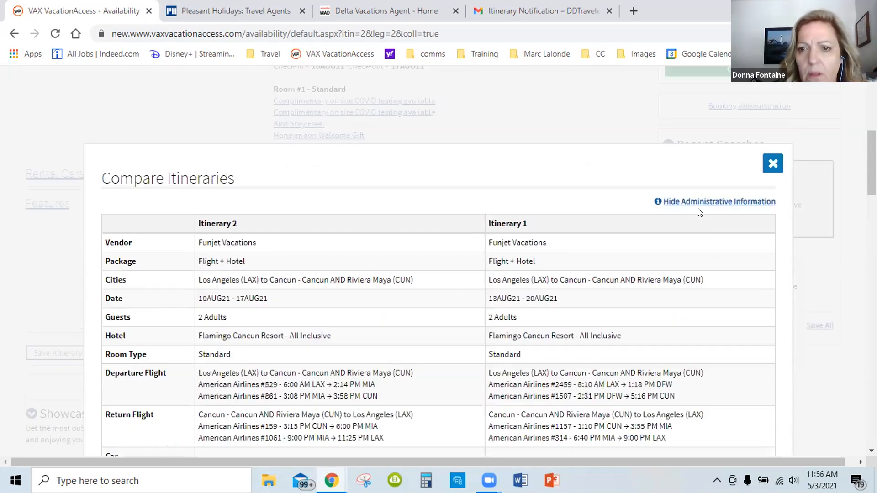
Hide the administrative information in the itinerary comparison, check the two prices and close the comparison
{"action": "left_click", "coordinate": [696, 203]}
{"action": "scroll", "coordinate": [588, 249], "scroll_direction": "down", "scroll_amount": 5}
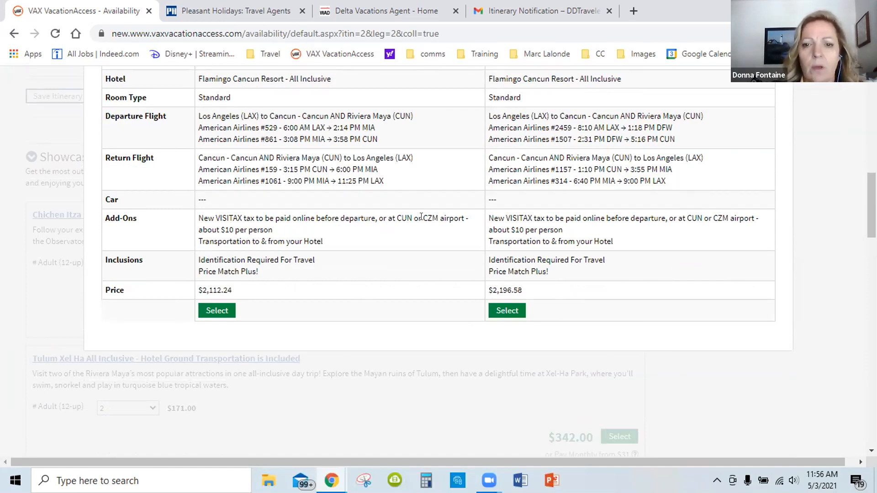
{"action": "scroll", "coordinate": [421, 217], "scroll_direction": "up", "scroll_amount": 7}
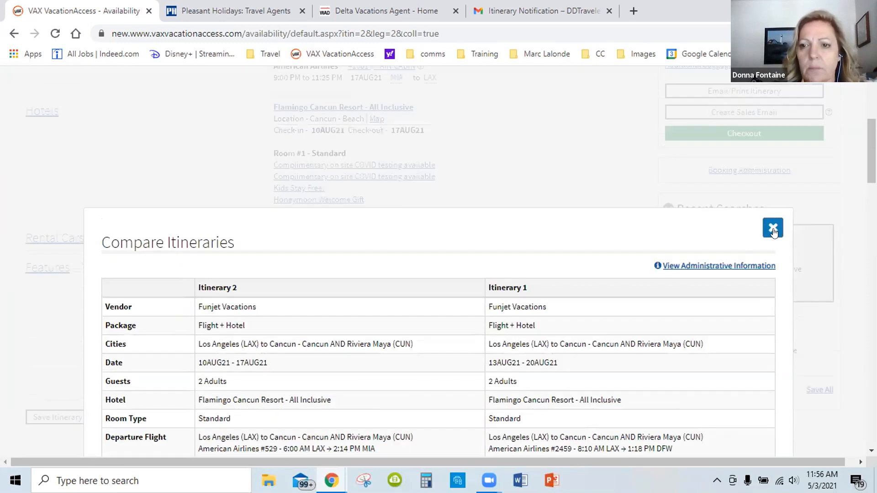
{"action": "left_click", "coordinate": [773, 230]}
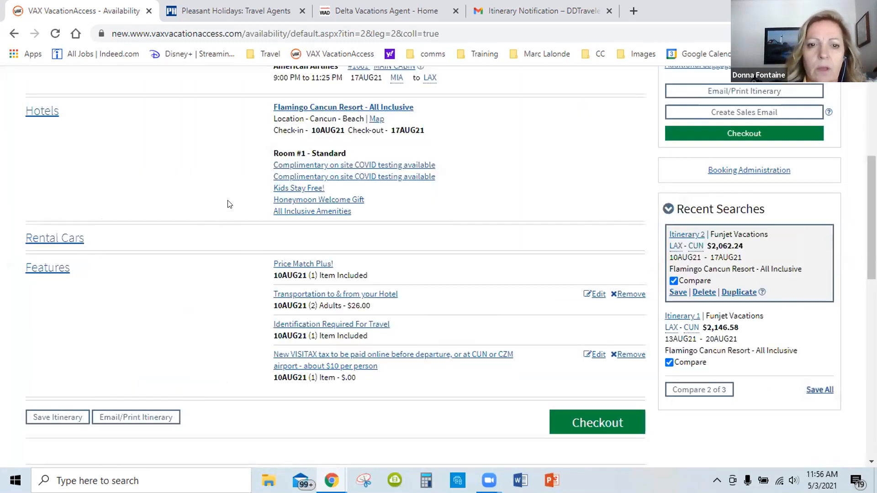
Review the August 10–17 itinerary summary, including its flights, hotel, features and price per person
{"action": "scroll", "coordinate": [229, 204], "scroll_direction": "up", "scroll_amount": 4}
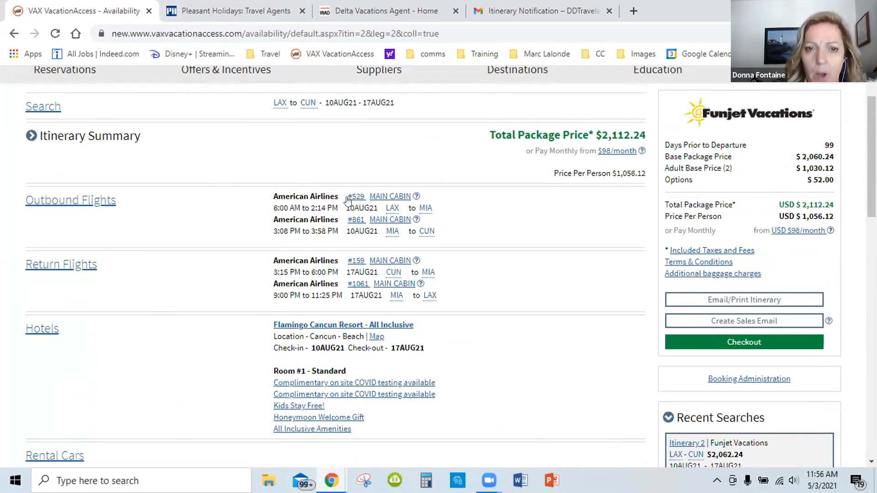
{"action": "scroll", "coordinate": [329, 283], "scroll_direction": "down", "scroll_amount": 6}
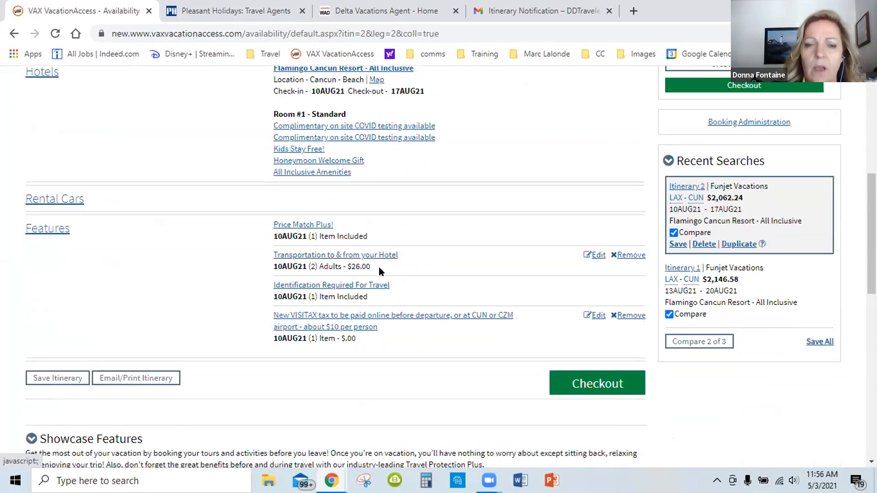
{"action": "scroll", "coordinate": [380, 258], "scroll_direction": "up", "scroll_amount": 1}
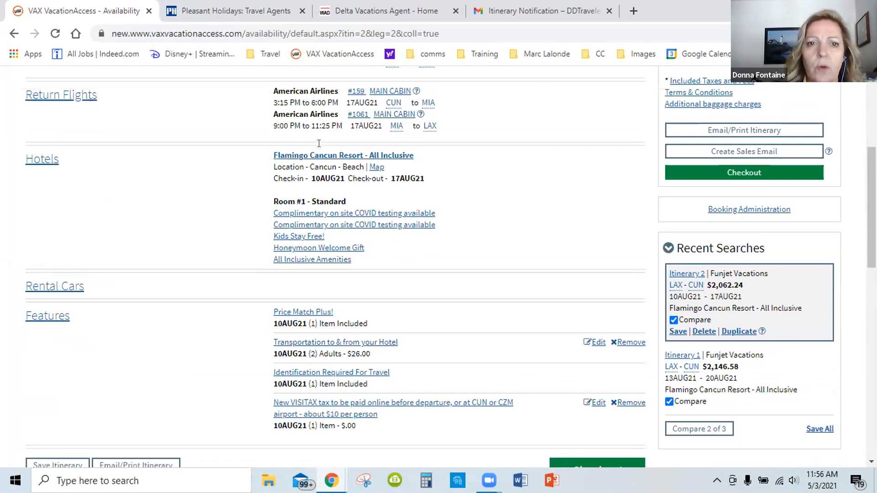
{"action": "scroll", "coordinate": [314, 148], "scroll_direction": "up", "scroll_amount": 1}
{"action": "scroll", "coordinate": [344, 141], "scroll_direction": "up", "scroll_amount": 1}
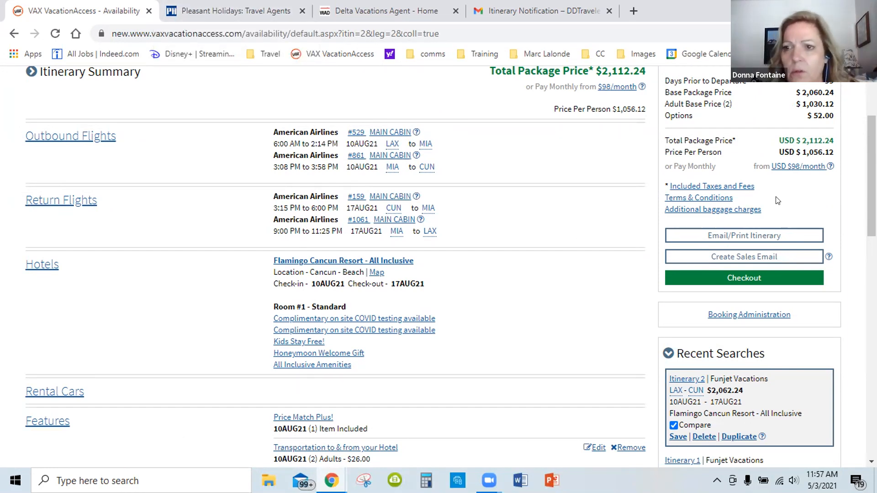
{"action": "scroll", "coordinate": [779, 201], "scroll_direction": "up", "scroll_amount": 1}
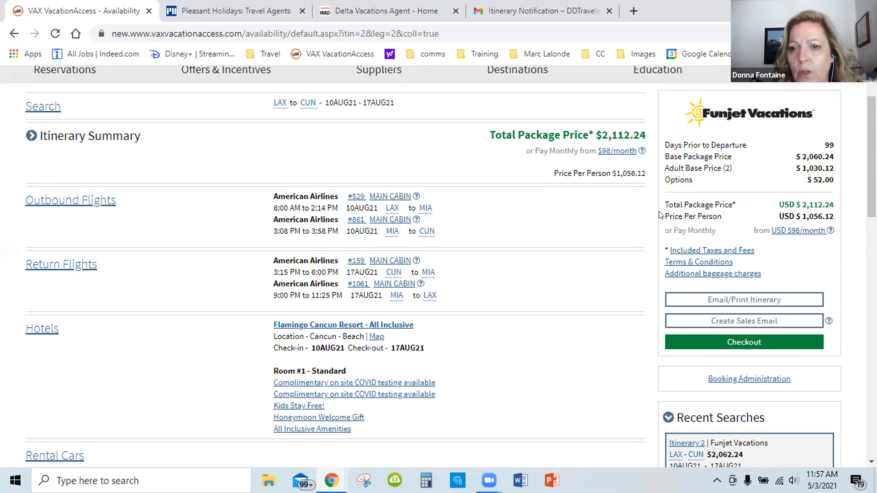
{"action": "left_click_drag", "start_coordinate": [666, 216], "coordinate": [836, 218]}
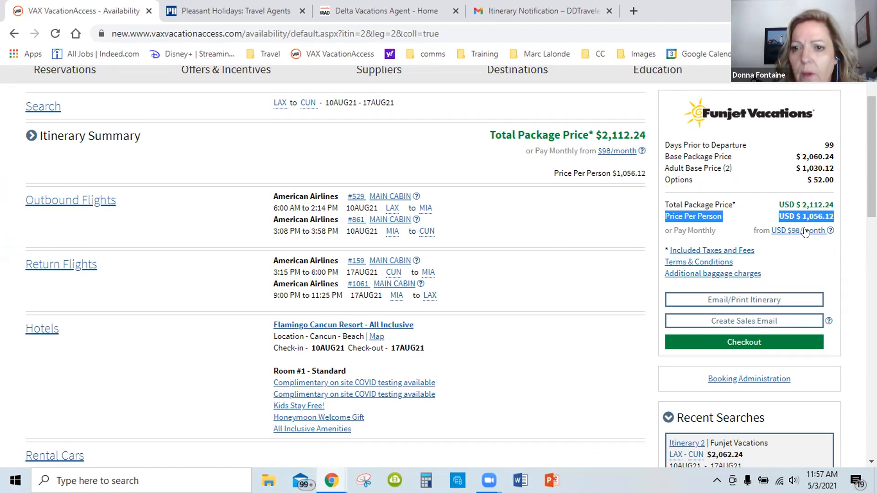
{"action": "scroll", "coordinate": [569, 245], "scroll_direction": "down", "scroll_amount": 4}
{"action": "scroll", "coordinate": [569, 245], "scroll_direction": "down", "scroll_amount": 5}
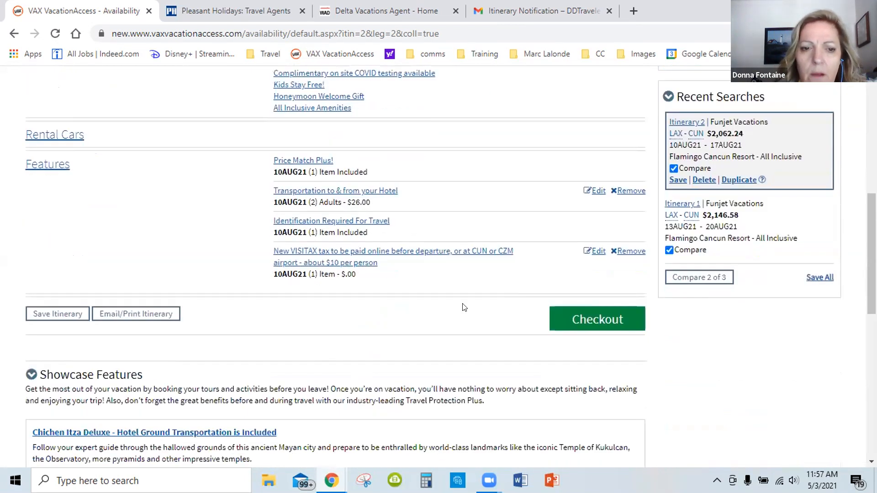
{"action": "scroll", "coordinate": [450, 328], "scroll_direction": "up", "scroll_amount": 3}
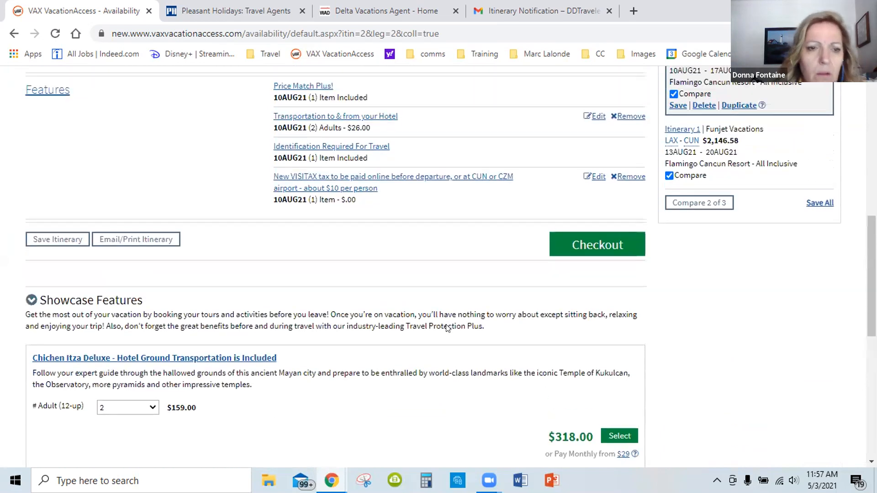
Save the August 10–17 itinerary under the name "training"
{"action": "scroll", "coordinate": [448, 328], "scroll_direction": "up", "scroll_amount": 1}
{"action": "scroll", "coordinate": [447, 329], "scroll_direction": "down", "scroll_amount": 1}
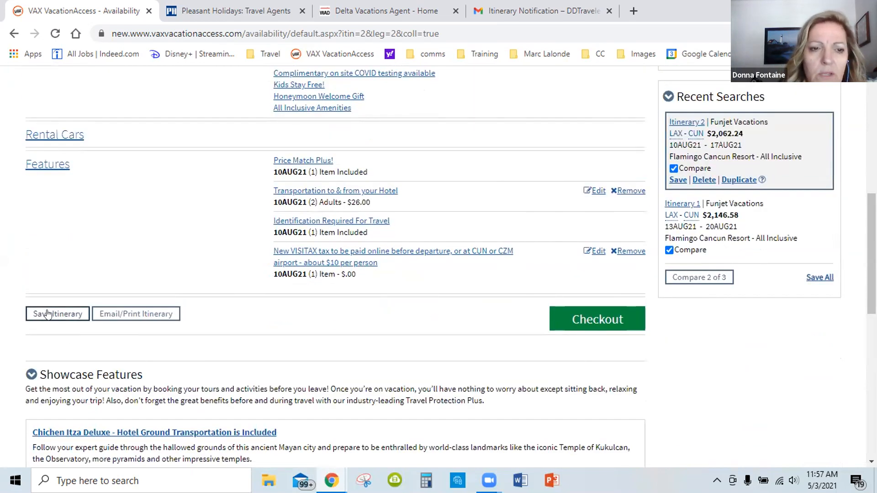
{"action": "left_click", "coordinate": [47, 315]}
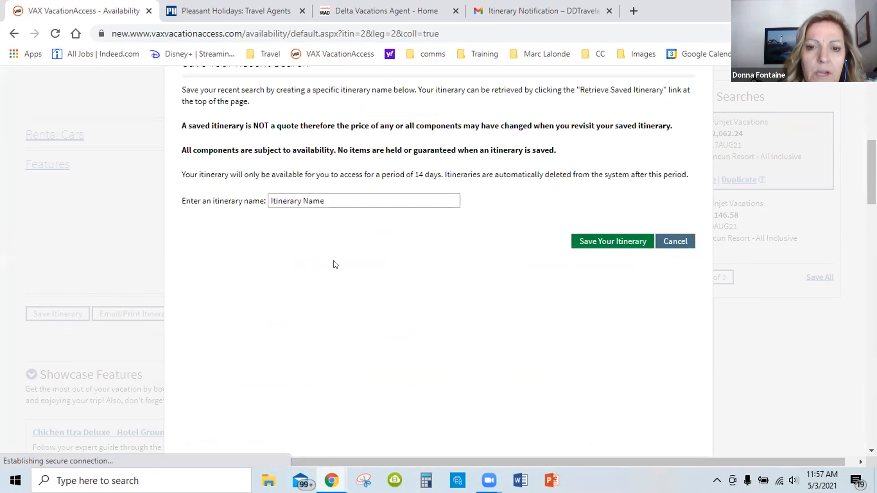
{"action": "scroll", "coordinate": [308, 204], "scroll_direction": "up", "scroll_amount": 5}
{"action": "scroll", "coordinate": [285, 315], "scroll_direction": "down", "scroll_amount": 4}
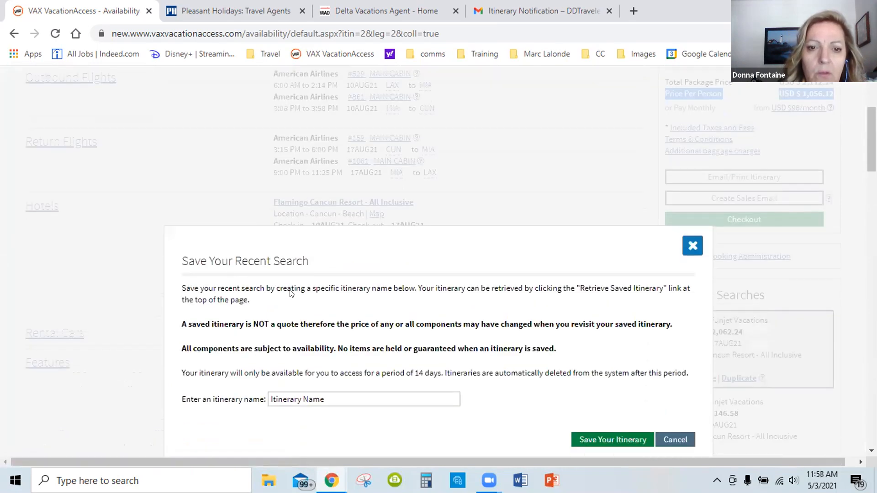
{"action": "left_click", "coordinate": [286, 222]}
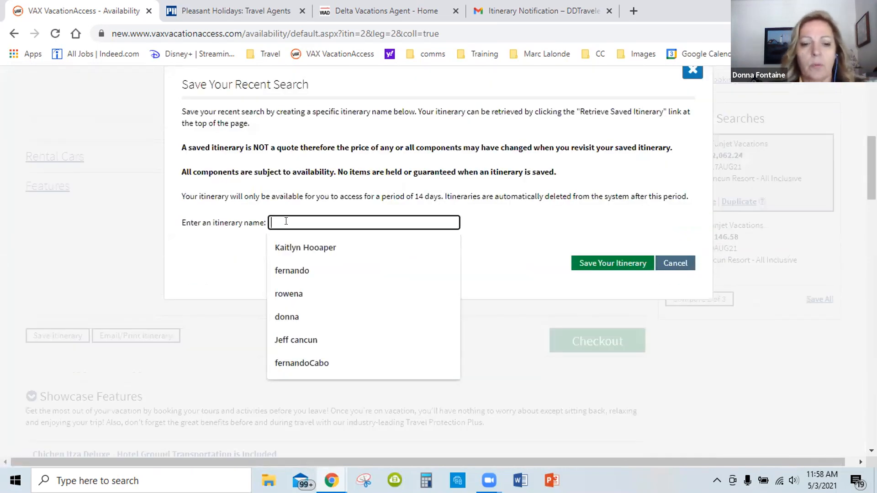
{"action": "type", "text": "training"}
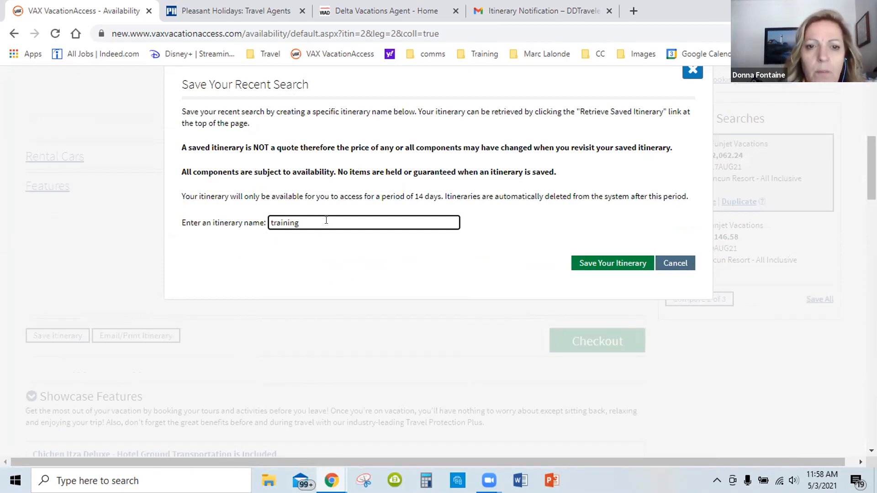
{"action": "left_click", "coordinate": [587, 263]}
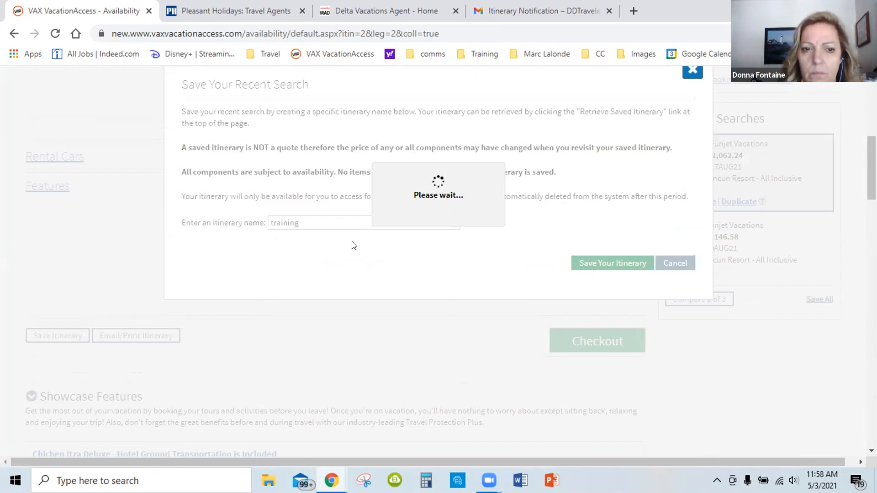
{"action": "left_click", "coordinate": [553, 106]}
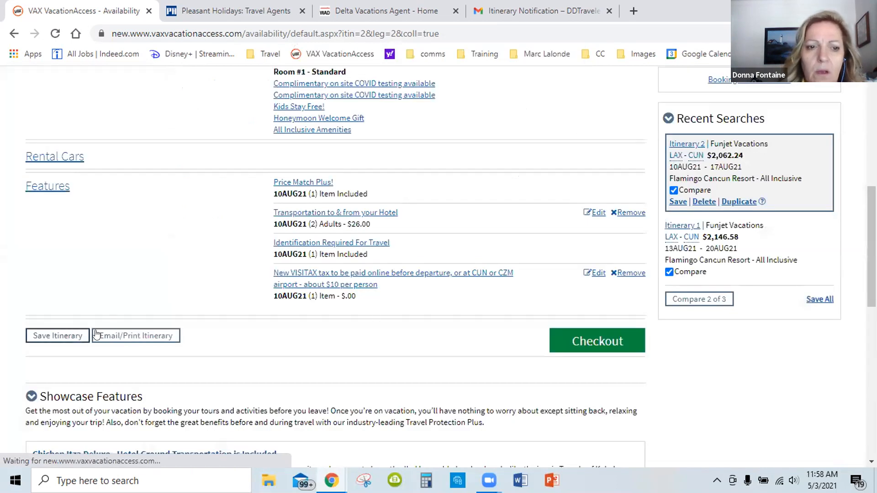
Retrieve the saved itinerary named "training" from the list of saved itineraries
{"action": "scroll", "coordinate": [297, 192], "scroll_direction": "up", "scroll_amount": 1}
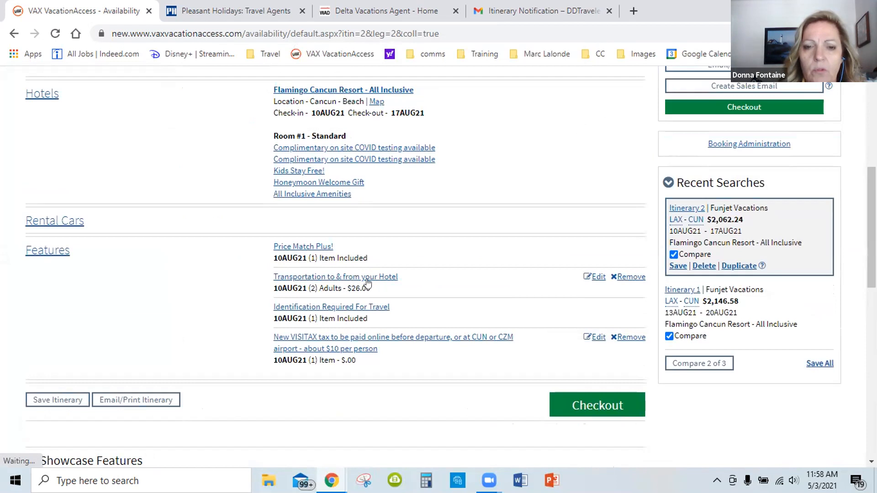
{"action": "scroll", "coordinate": [445, 265], "scroll_direction": "up", "scroll_amount": 1}
{"action": "scroll", "coordinate": [550, 229], "scroll_direction": "up", "scroll_amount": 5}
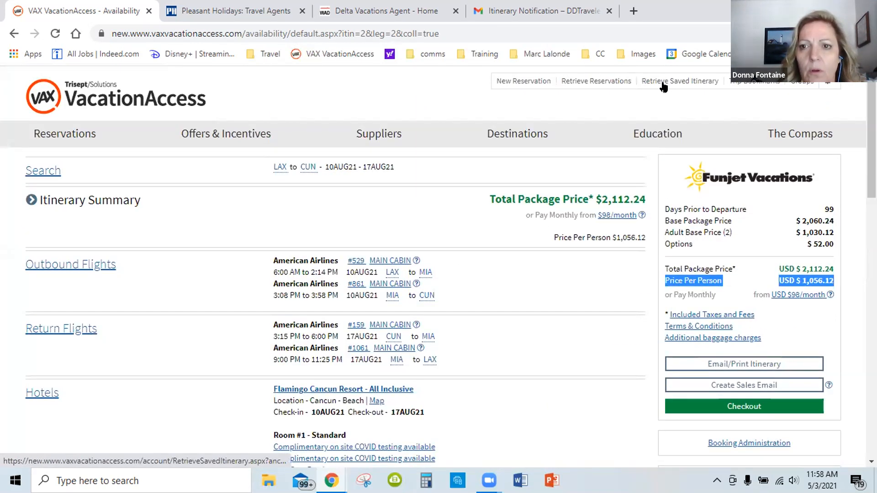
{"action": "left_click", "coordinate": [663, 82]}
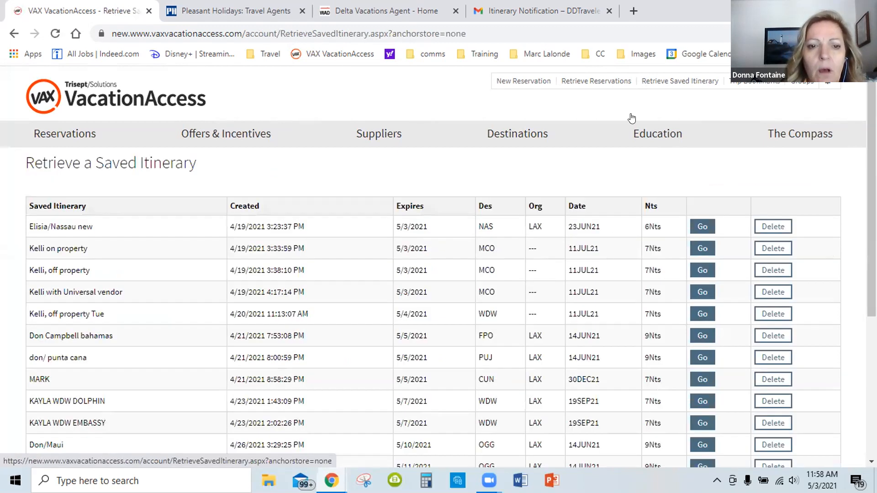
{"action": "scroll", "coordinate": [455, 253], "scroll_direction": "down", "scroll_amount": 3}
{"action": "scroll", "coordinate": [455, 253], "scroll_direction": "down", "scroll_amount": 2}
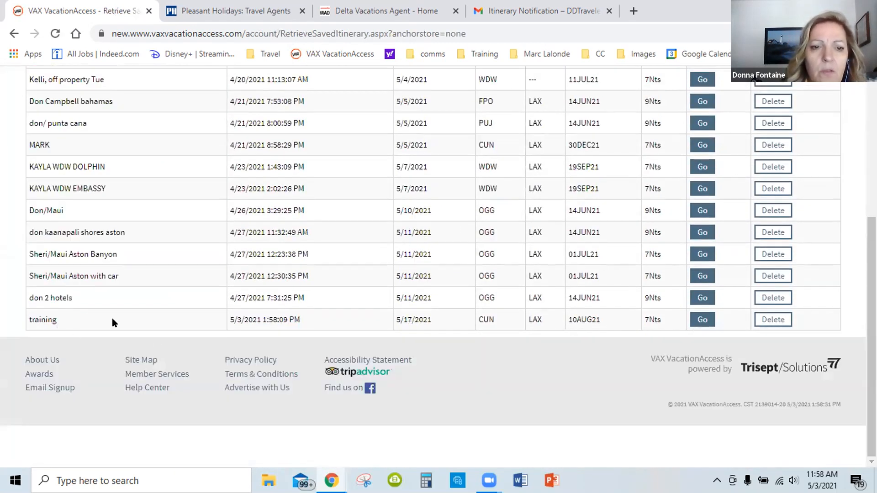
{"action": "left_click", "coordinate": [701, 319]}
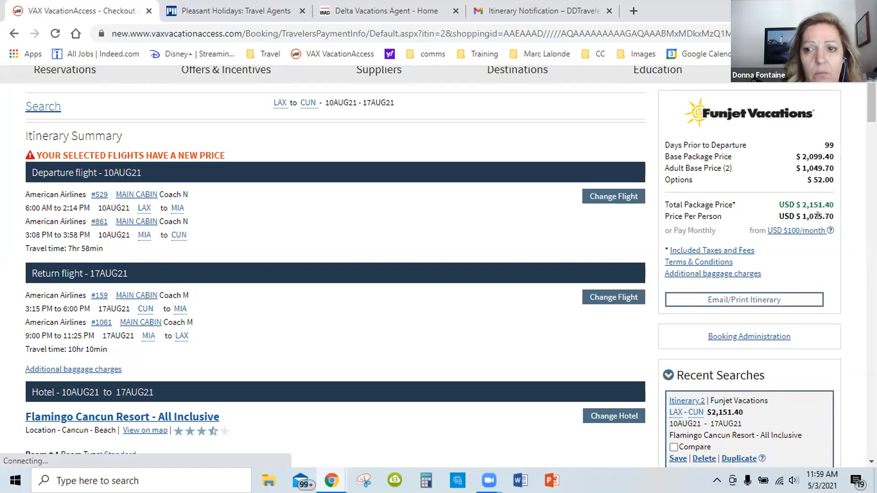
Examine the retrieved itinerary's flights, new price and the available Flamingo Cancun Resort room types with their upgrade costs
{"action": "scroll", "coordinate": [818, 219], "scroll_direction": "down", "scroll_amount": 1}
{"action": "scroll", "coordinate": [781, 283], "scroll_direction": "down", "scroll_amount": 2}
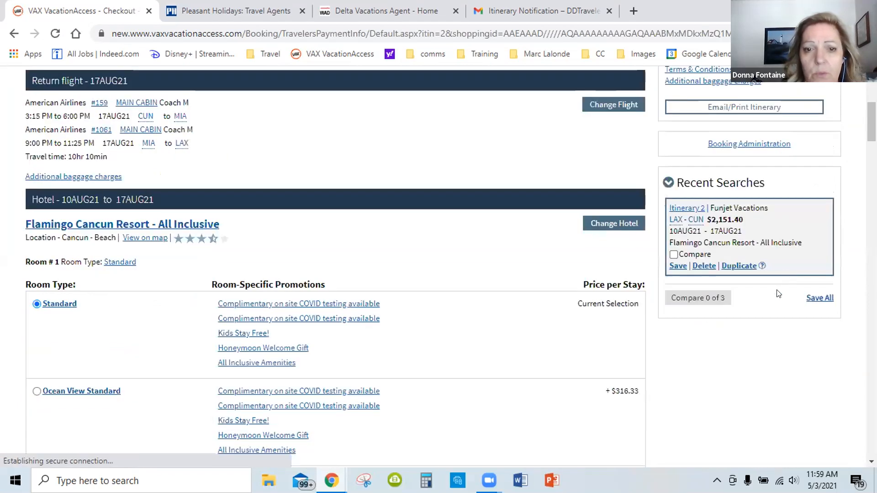
{"action": "scroll", "coordinate": [783, 292], "scroll_direction": "up", "scroll_amount": 3}
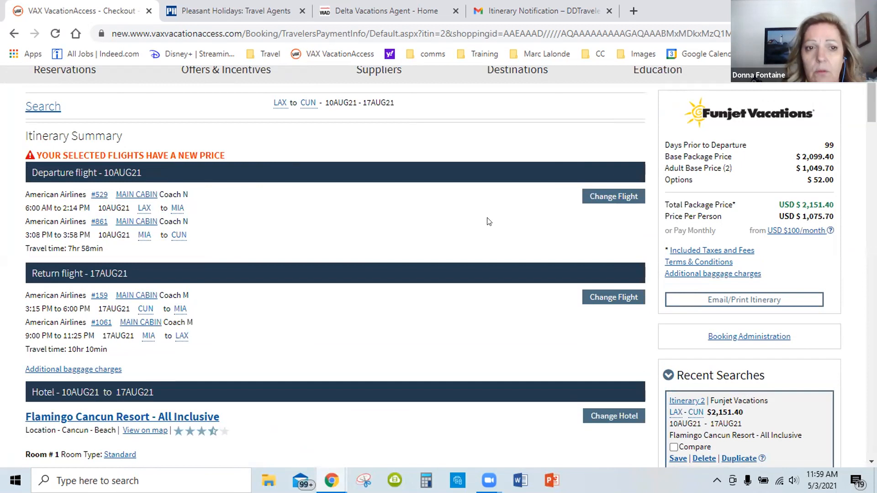
{"action": "scroll", "coordinate": [489, 221], "scroll_direction": "down", "scroll_amount": 7}
{"action": "scroll", "coordinate": [480, 231], "scroll_direction": "down", "scroll_amount": 5}
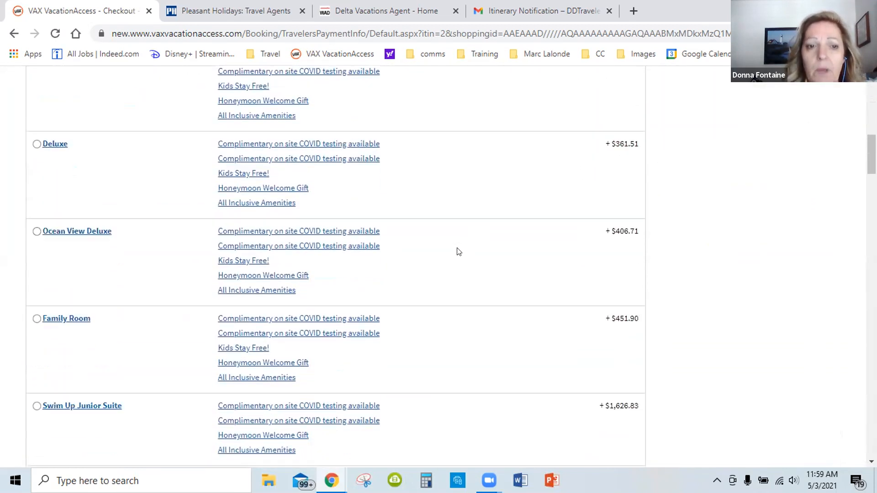
{"action": "scroll", "coordinate": [459, 253], "scroll_direction": "down", "scroll_amount": 1}
{"action": "scroll", "coordinate": [459, 253], "scroll_direction": "up", "scroll_amount": 4}
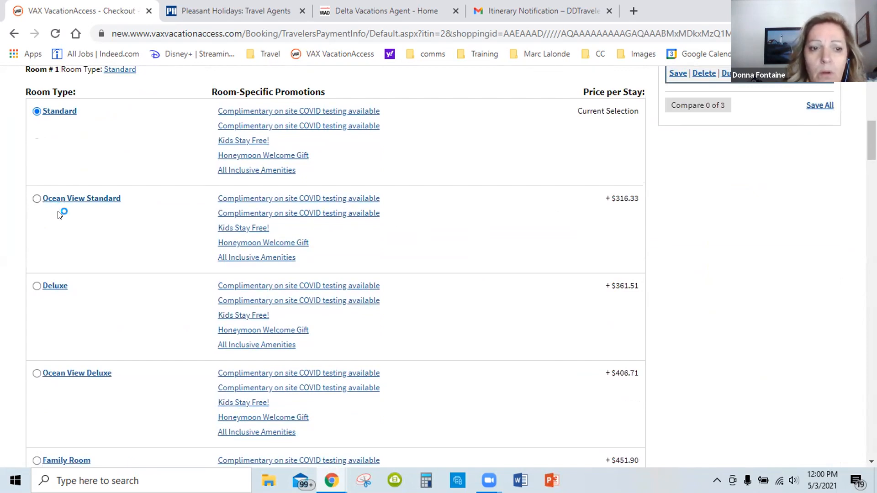
{"action": "scroll", "coordinate": [58, 212], "scroll_direction": "down", "scroll_amount": 1}
{"action": "scroll", "coordinate": [58, 212], "scroll_direction": "down", "scroll_amount": 1}
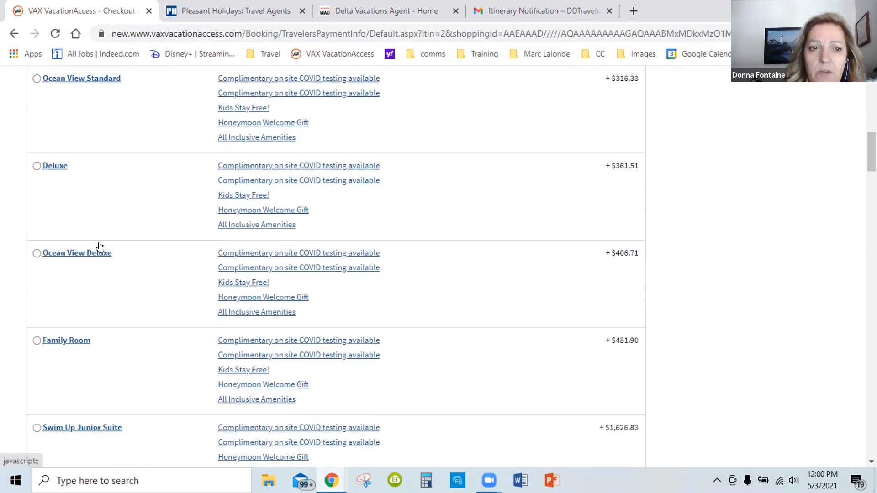
{"action": "scroll", "coordinate": [118, 313], "scroll_direction": "up", "scroll_amount": 1}
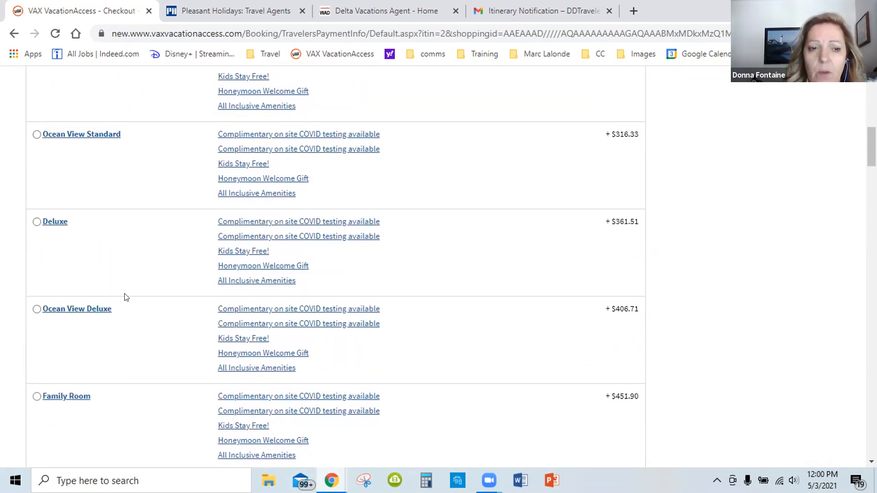
{"action": "scroll", "coordinate": [127, 297], "scroll_direction": "up", "scroll_amount": 1}
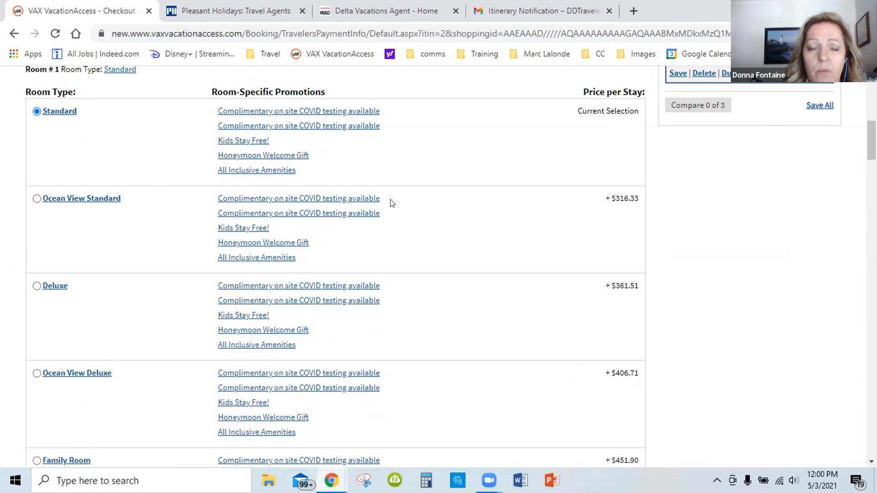
Change the room type to Ocean View Standard and look over the remaining room categories through Swim Up Junior Suite
{"action": "left_click", "coordinate": [37, 199]}
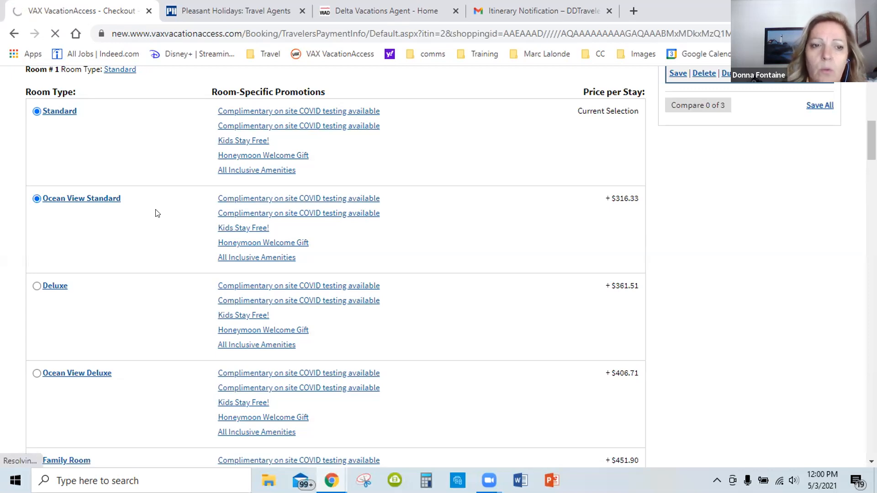
{"action": "scroll", "coordinate": [137, 192], "scroll_direction": "down", "scroll_amount": 1}
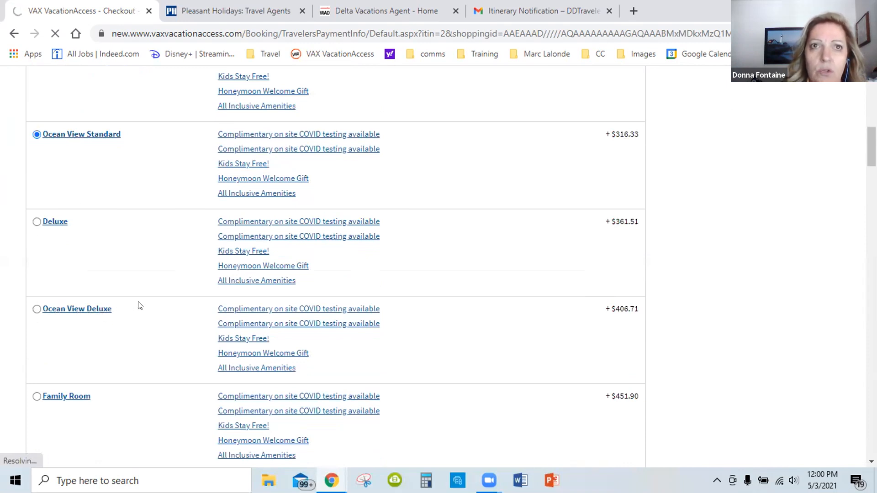
{"action": "scroll", "coordinate": [190, 275], "scroll_direction": "down", "scroll_amount": 1}
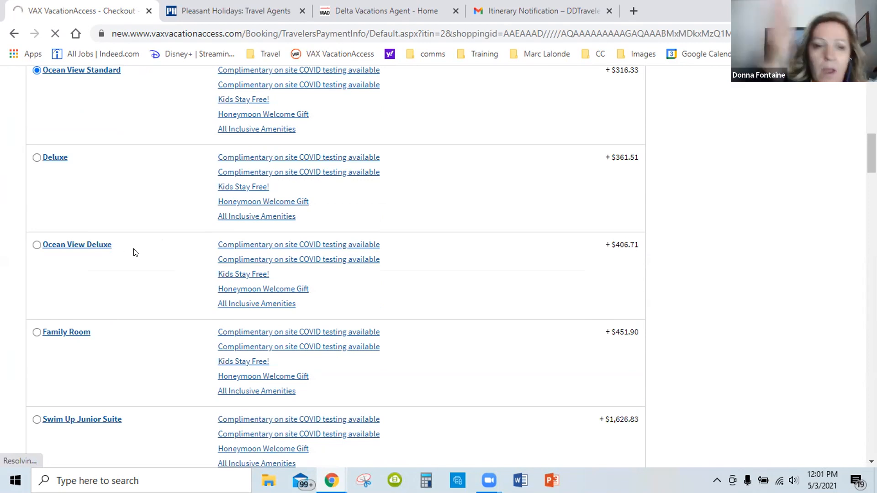
{"action": "scroll", "coordinate": [139, 252], "scroll_direction": "down", "scroll_amount": 1}
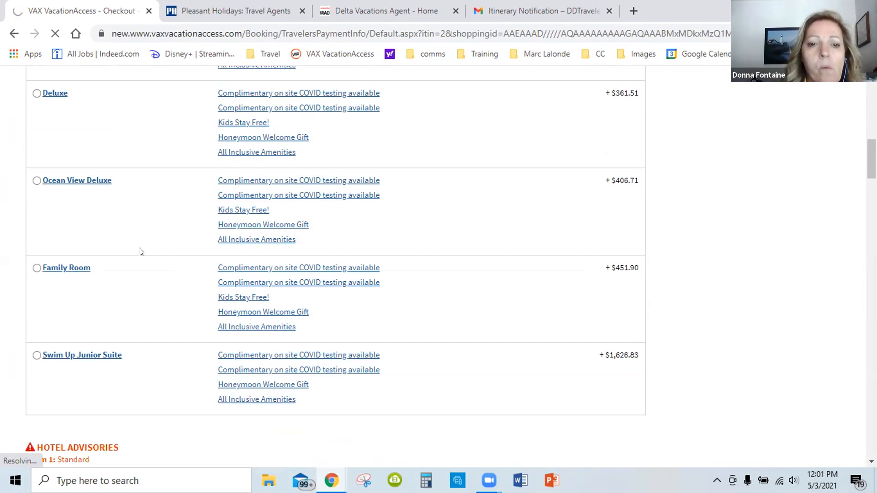
{"action": "scroll", "coordinate": [140, 252], "scroll_direction": "down", "scroll_amount": 1}
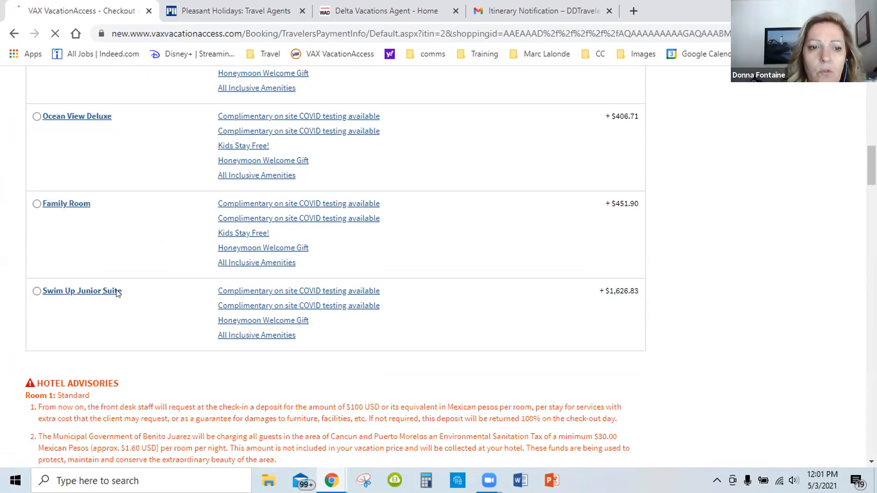
Look over the checkout page's payment and deposit section, traveler information fields, included features and airport transfers
{"action": "scroll", "coordinate": [283, 226], "scroll_direction": "down", "scroll_amount": 3}
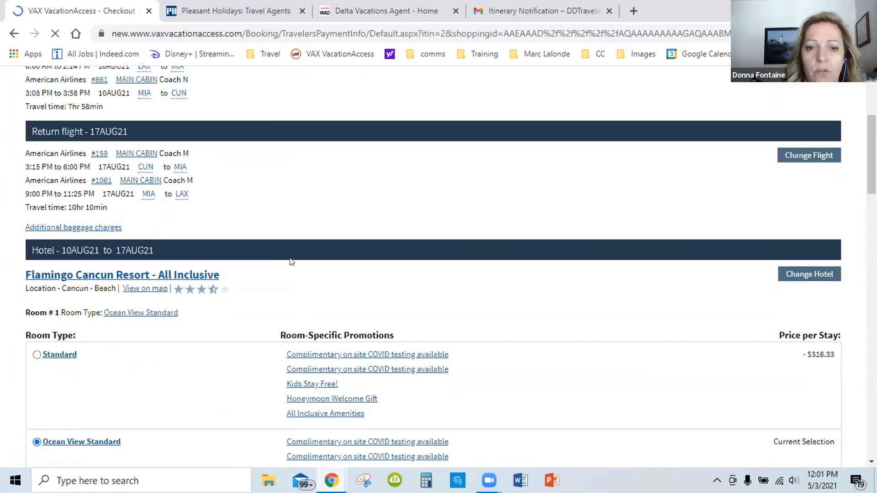
{"action": "scroll", "coordinate": [315, 292], "scroll_direction": "down", "scroll_amount": 6}
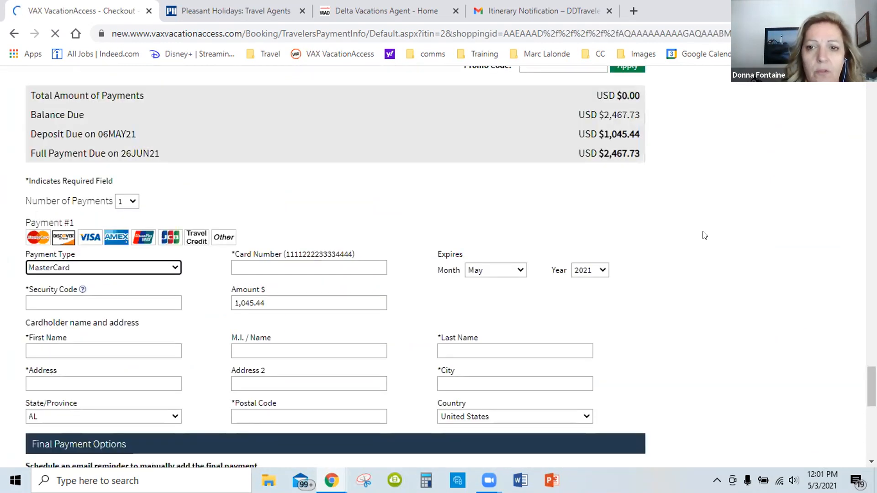
{"action": "scroll", "coordinate": [704, 226], "scroll_direction": "up", "scroll_amount": 2}
{"action": "scroll", "coordinate": [704, 229], "scroll_direction": "up", "scroll_amount": 4}
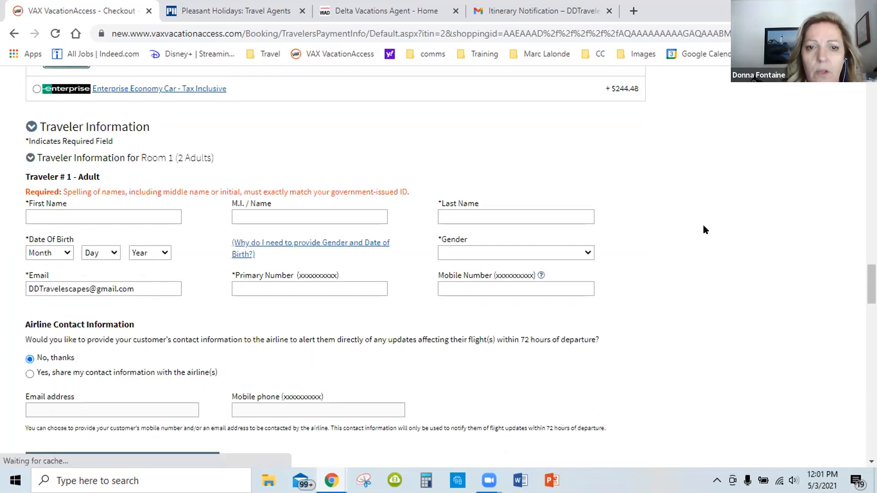
{"action": "scroll", "coordinate": [706, 231], "scroll_direction": "up", "scroll_amount": 6}
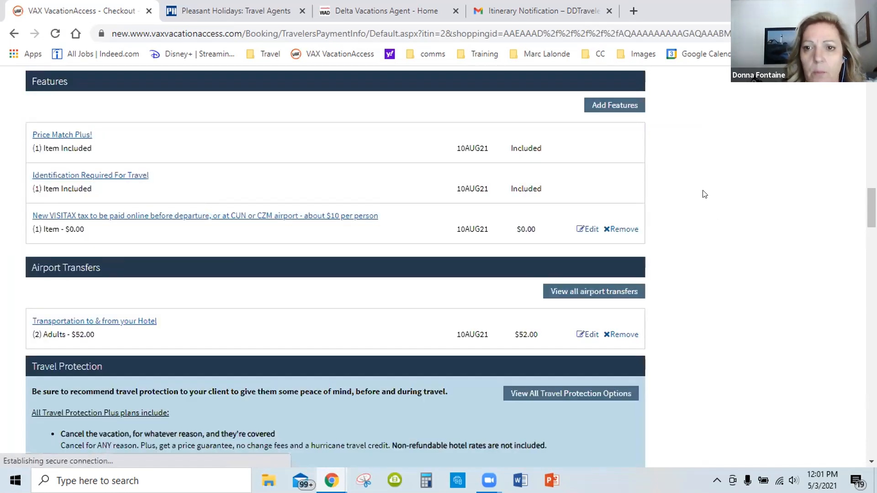
{"action": "scroll", "coordinate": [695, 210], "scroll_direction": "up", "scroll_amount": 6}
Read the Travel Protection Plus coverage and compare the full travel credit, cash refund and decline options
{"action": "scroll", "coordinate": [473, 266], "scroll_direction": "down", "scroll_amount": 17}
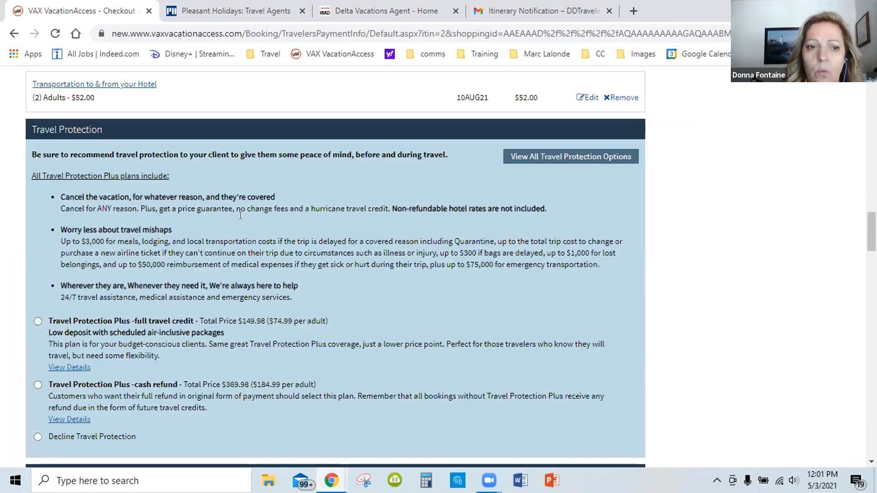
{"action": "scroll", "coordinate": [125, 257], "scroll_direction": "down", "scroll_amount": 3}
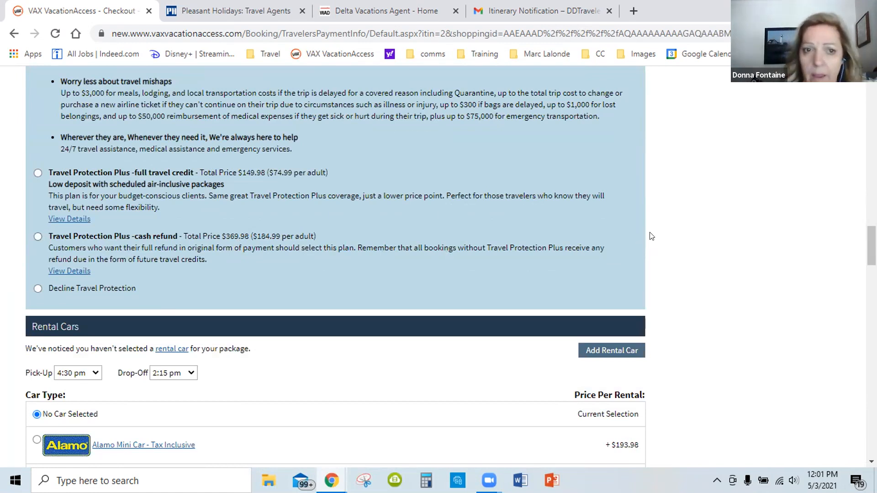
{"action": "scroll", "coordinate": [272, 250], "scroll_direction": "up", "scroll_amount": 1}
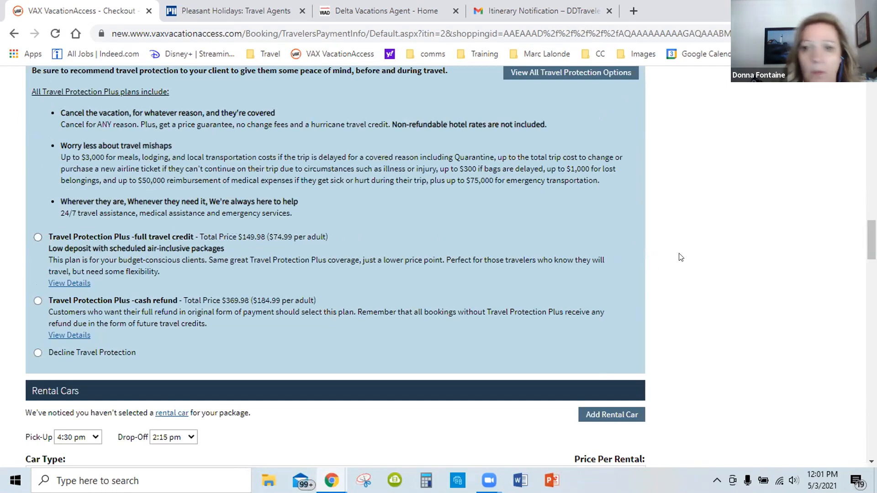
{"action": "scroll", "coordinate": [681, 255], "scroll_direction": "up", "scroll_amount": 4}
{"action": "scroll", "coordinate": [674, 257], "scroll_direction": "down", "scroll_amount": 2}
{"action": "scroll", "coordinate": [675, 256], "scroll_direction": "down", "scroll_amount": 3}
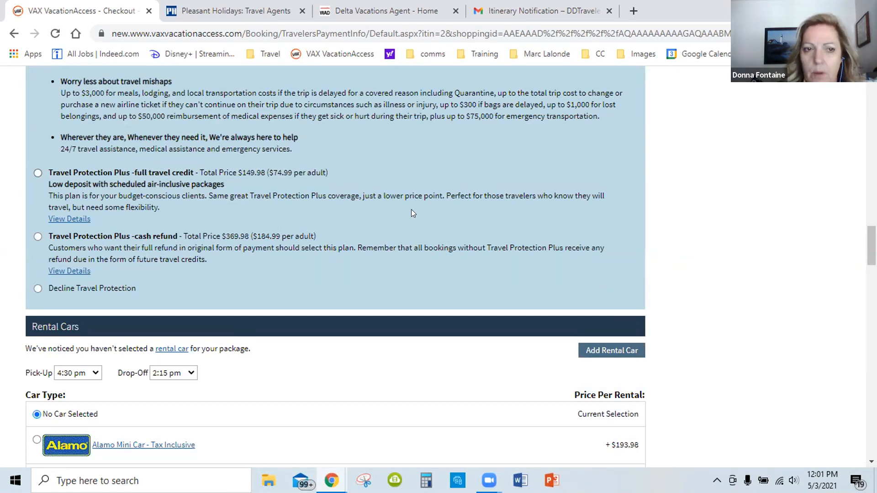
{"action": "scroll", "coordinate": [286, 214], "scroll_direction": "up", "scroll_amount": 2}
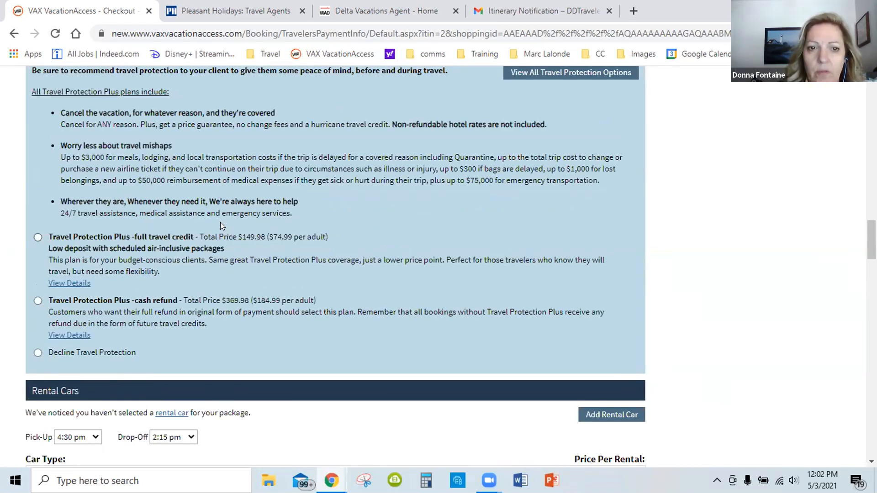
Review the package price, flights and room price differences for the Ocean View Standard selection, and dismiss the incoming mail notification
{"action": "scroll", "coordinate": [540, 219], "scroll_direction": "up", "scroll_amount": 20}
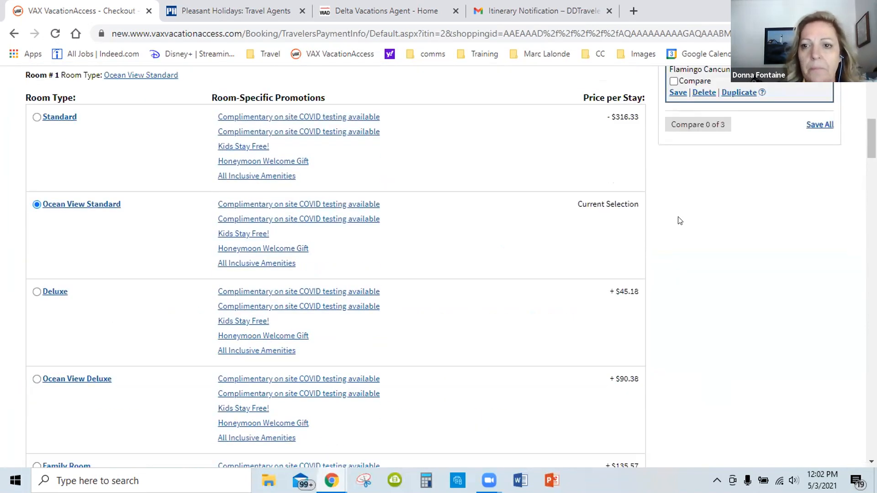
{"action": "scroll", "coordinate": [679, 220], "scroll_direction": "up", "scroll_amount": 8}
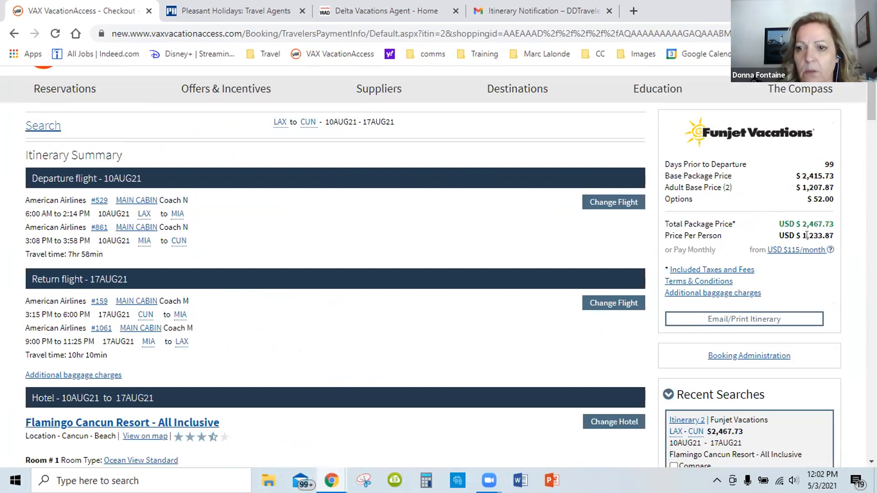
{"action": "scroll", "coordinate": [404, 263], "scroll_direction": "down", "scroll_amount": 1}
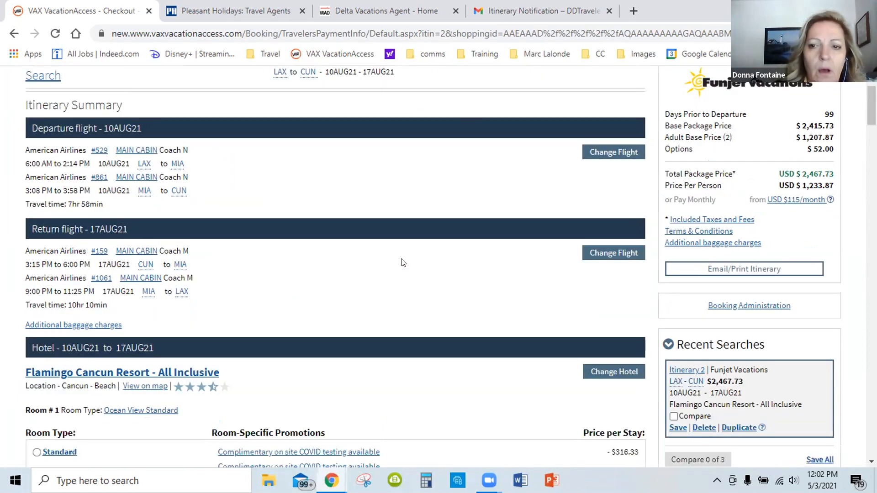
{"action": "scroll", "coordinate": [352, 246], "scroll_direction": "down", "scroll_amount": 15}
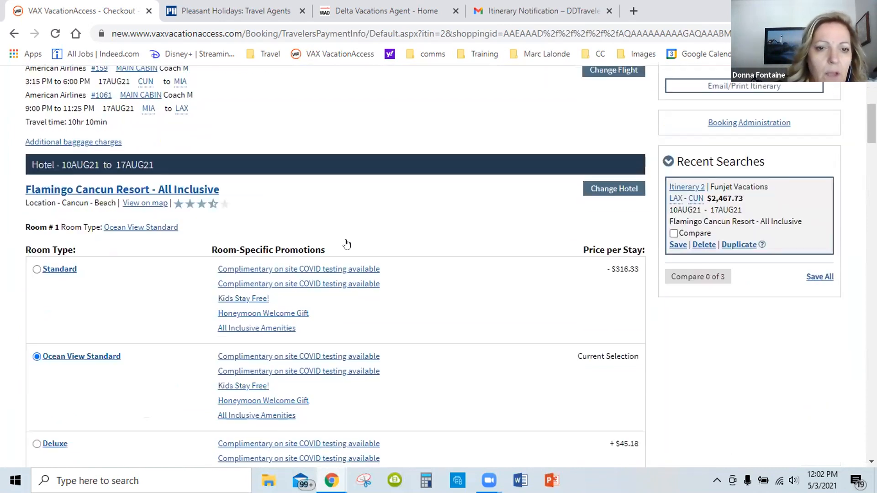
{"action": "scroll", "coordinate": [304, 261], "scroll_direction": "down", "scroll_amount": 20}
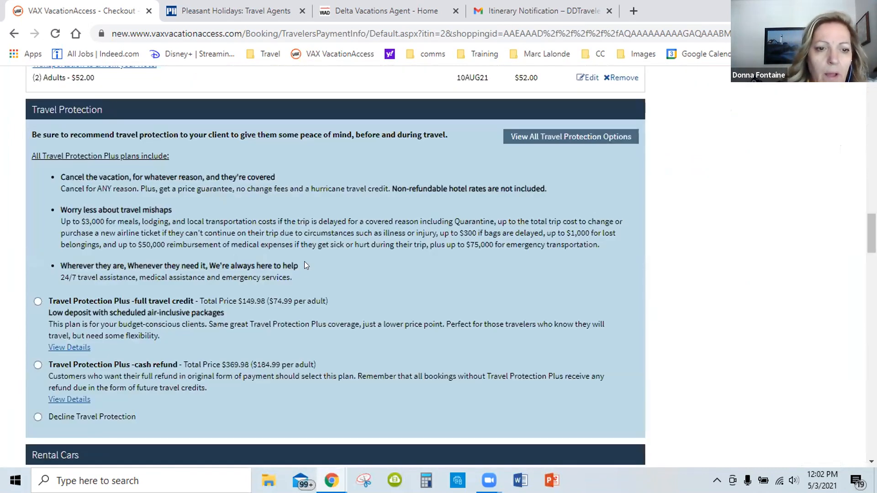
{"action": "scroll", "coordinate": [305, 274], "scroll_direction": "down", "scroll_amount": 3}
{"action": "scroll", "coordinate": [292, 255], "scroll_direction": "up", "scroll_amount": 20}
{"action": "scroll", "coordinate": [270, 215], "scroll_direction": "up", "scroll_amount": 15}
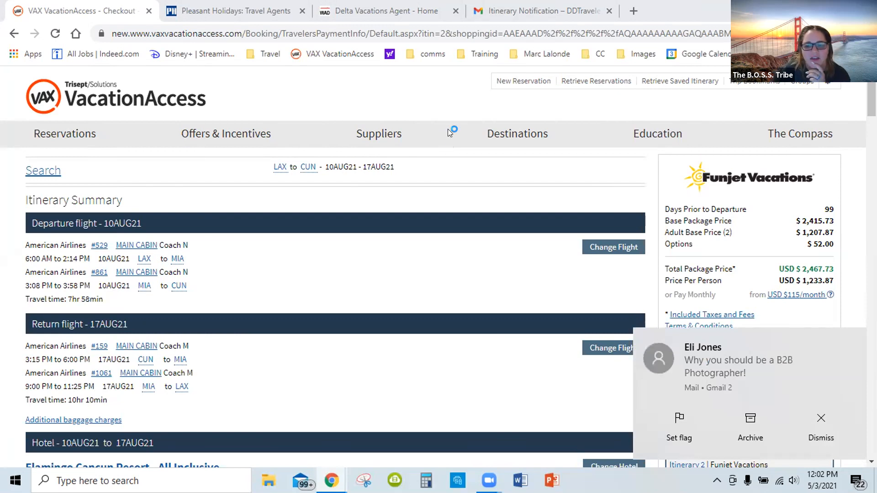
{"action": "left_click", "coordinate": [821, 420]}
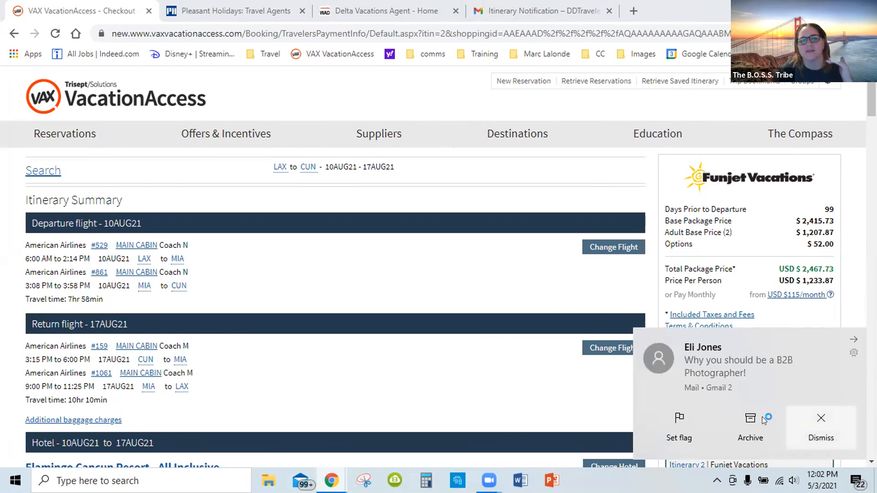
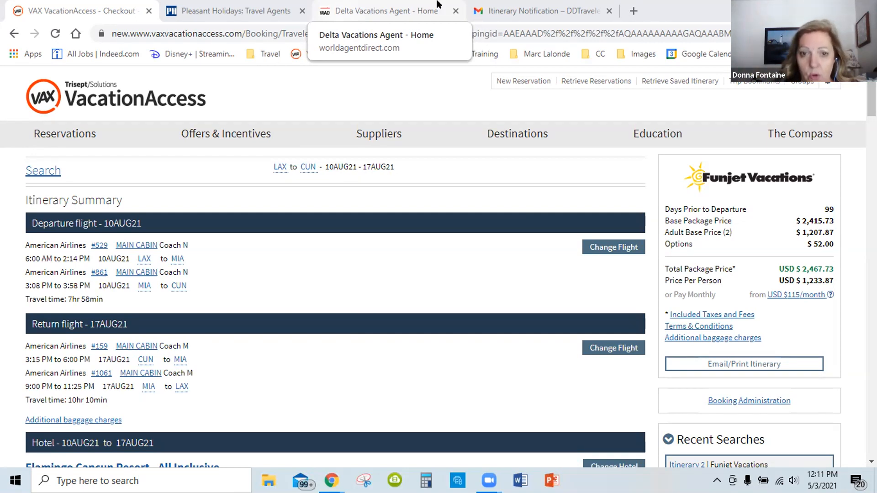
Open the Email/Print Itinerary form for the Funjet package, view its recipient field, and close the form without sending
{"action": "left_click", "coordinate": [693, 363]}
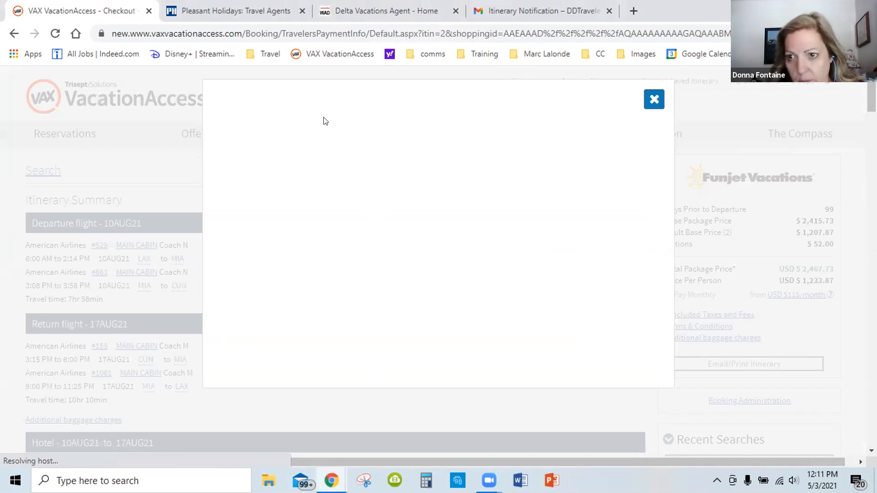
{"action": "left_click", "coordinate": [266, 153]}
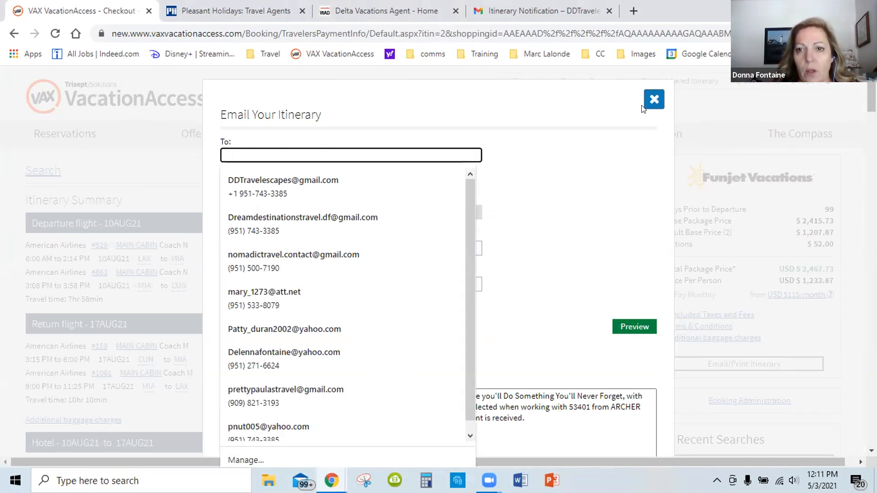
{"action": "left_click", "coordinate": [655, 100]}
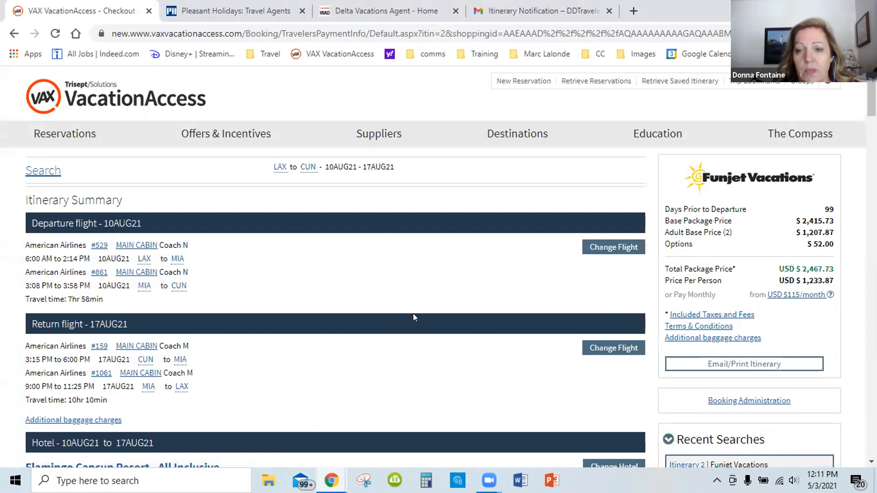
{"action": "left_click", "coordinate": [364, 134]}
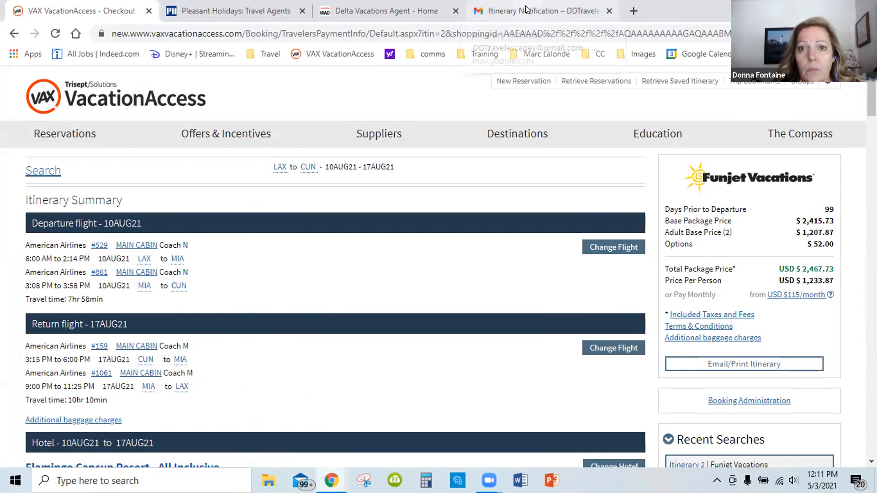
Switch to the Gmail inbox and locate the Itinerary Notification email among the Updates messages
{"action": "left_click", "coordinate": [527, 9]}
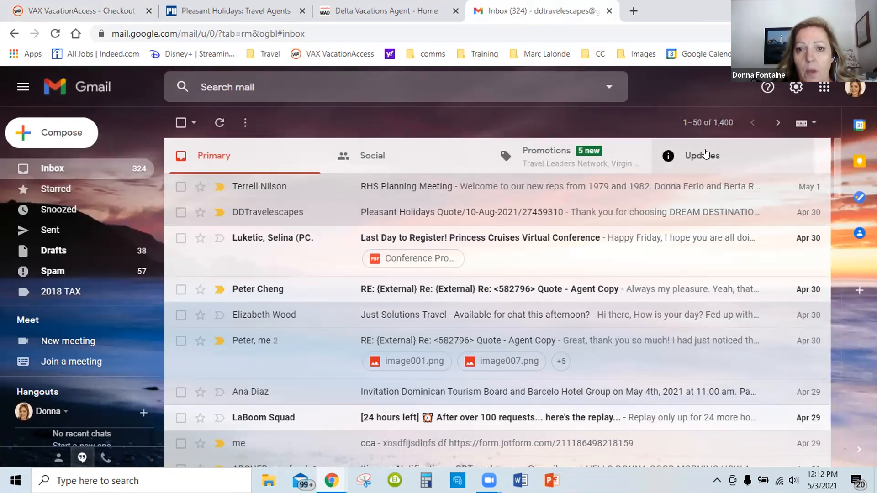
{"action": "left_click", "coordinate": [685, 168]}
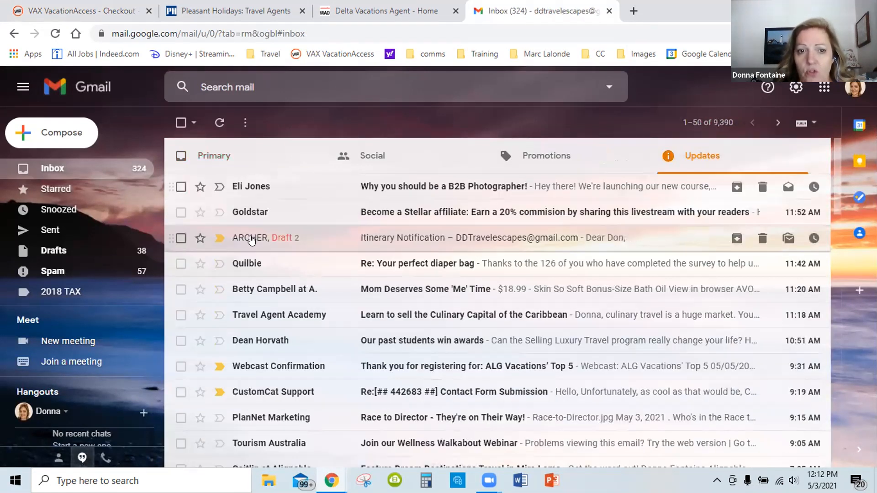
{"action": "mouse_move", "coordinate": [251, 241]}
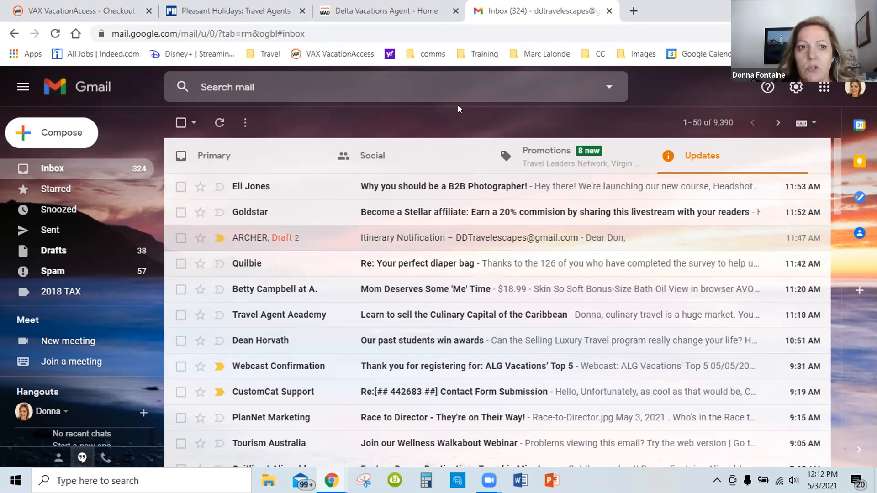
Return to the VAX VacationAccess checkout page and look over the itinerary's flights, hotel and package price summary
{"action": "left_click", "coordinate": [82, 10]}
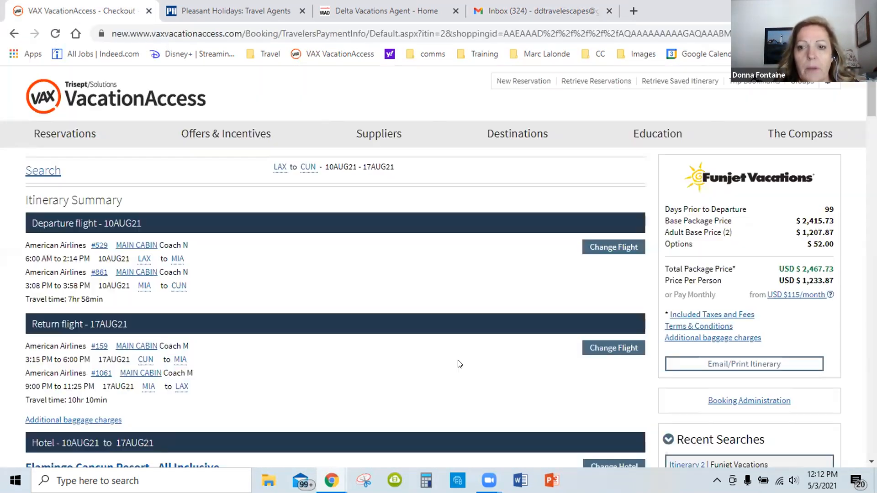
{"action": "scroll", "coordinate": [496, 295], "scroll_direction": "down", "scroll_amount": 3}
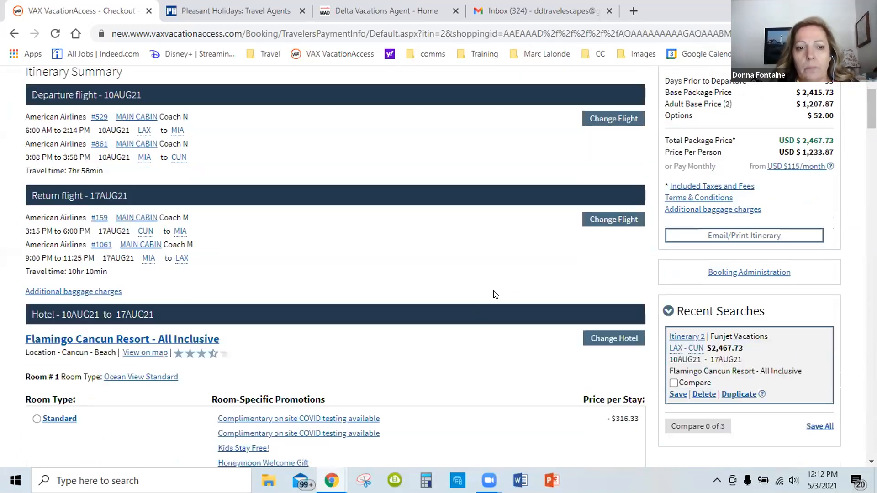
{"action": "scroll", "coordinate": [465, 365], "scroll_direction": "up", "scroll_amount": 3}
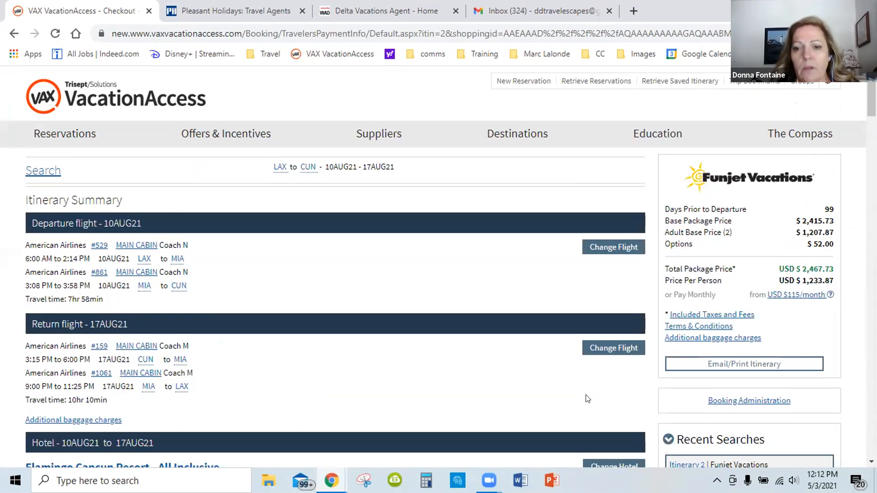